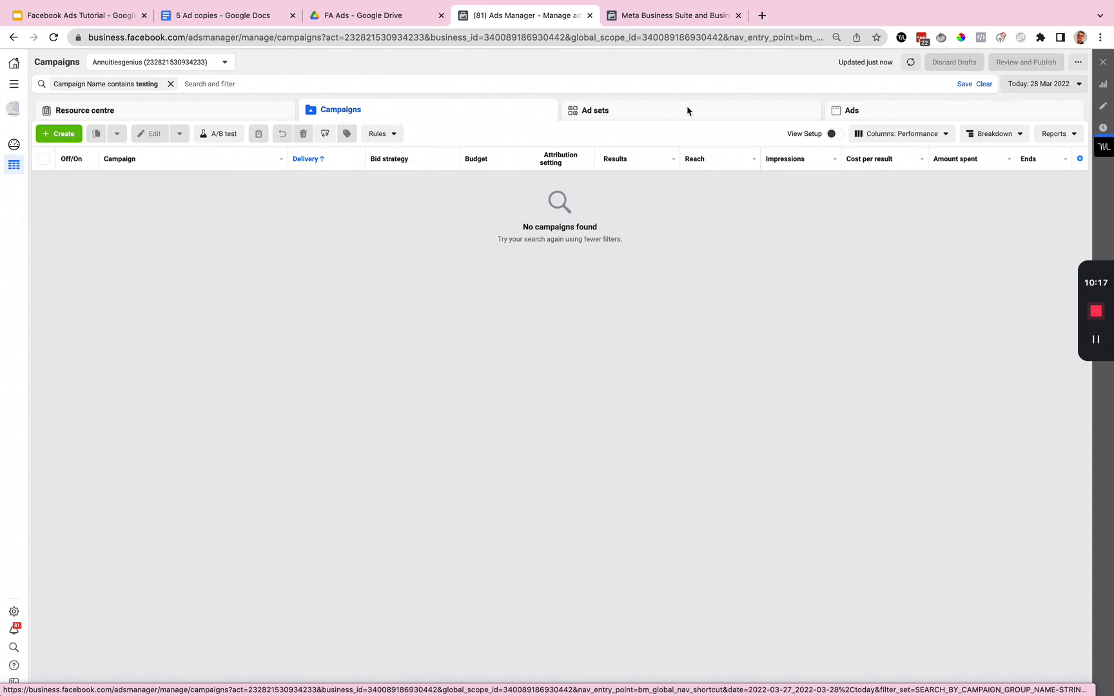
Start a new campaign with the Traffic objective and name it "Local lead generation campaign"
mouse_move(856, 115)
click(75, 139)
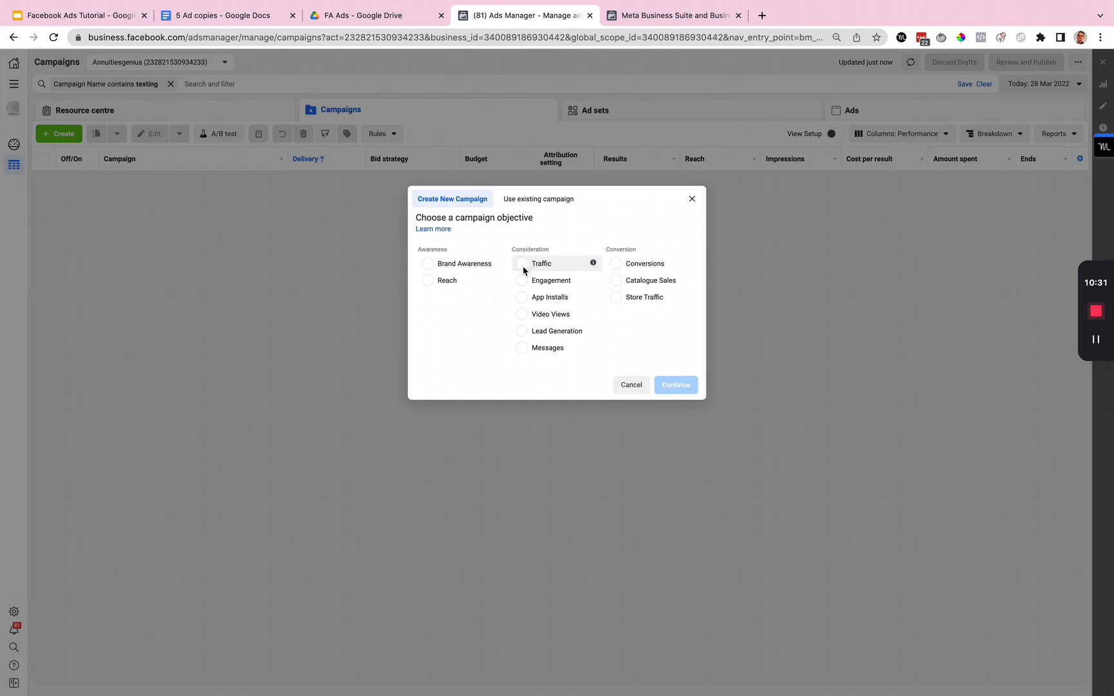
click(522, 268)
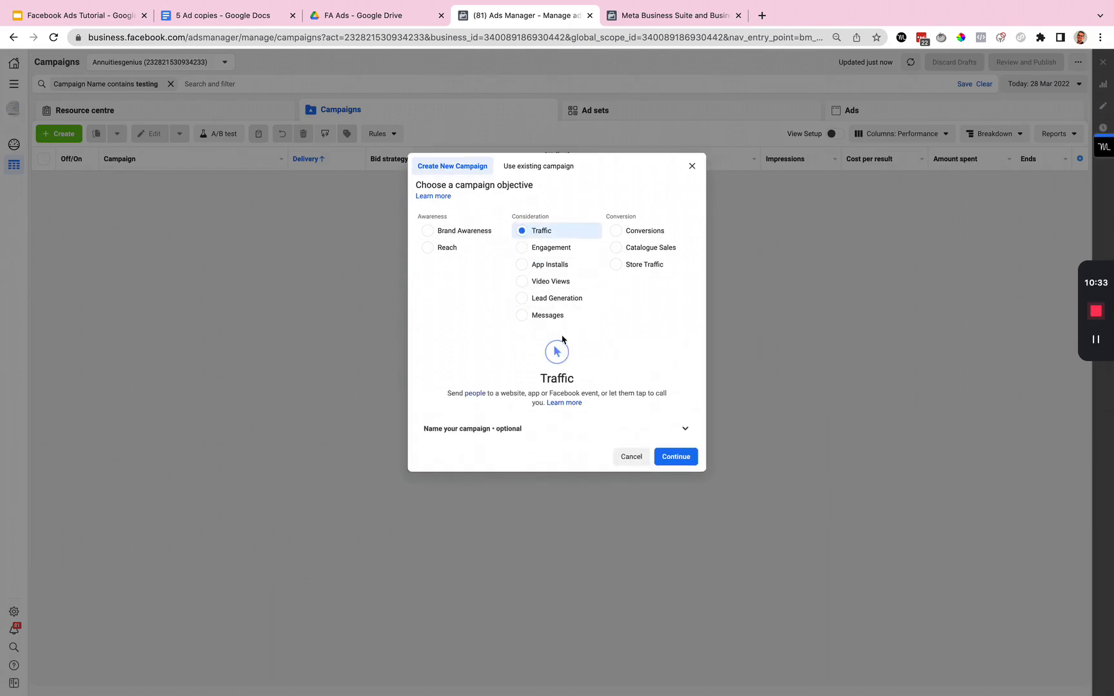
click(548, 436)
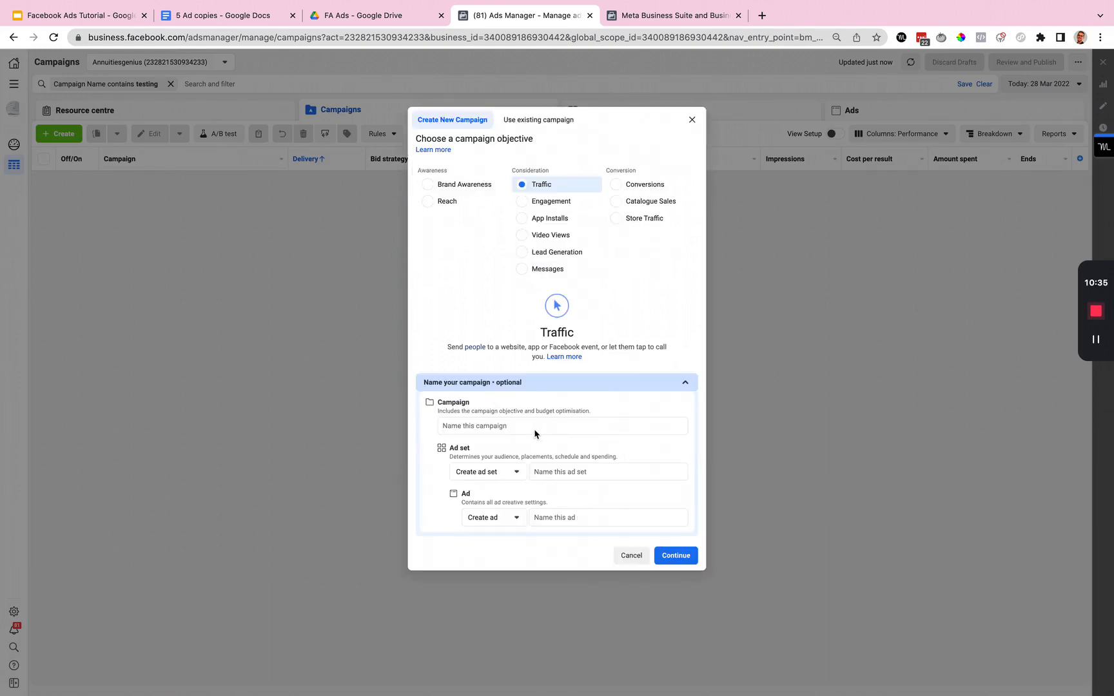
click(534, 434)
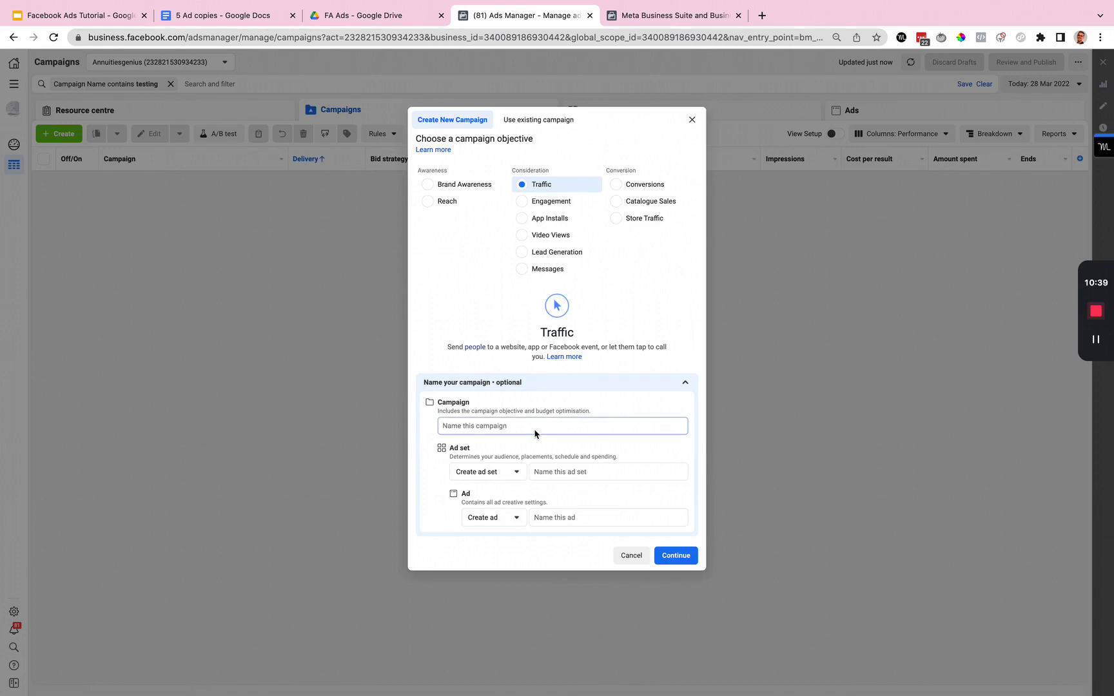
text(Local lead generatinoon campaign)
Name the new ad set "46-65+ - PA CT NJ - 401k, IRA, Dave Ramsey, Top 10%"
click(575, 476)
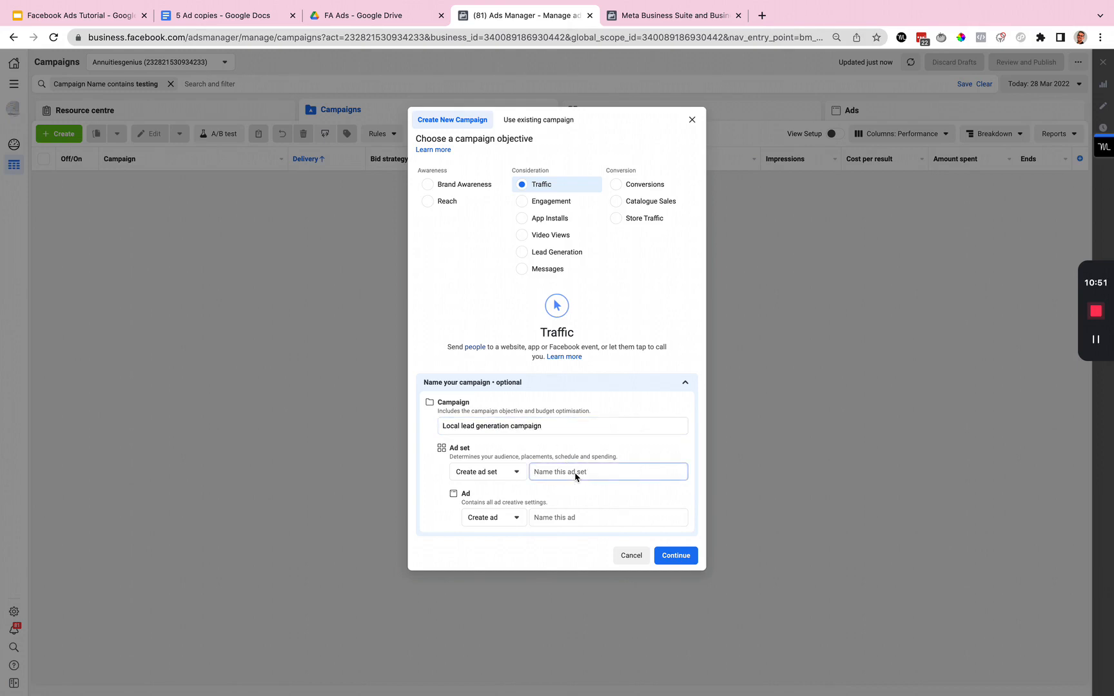
text(46)
text(-56+)
text( - PA)
text( CT NJ)
text(- 401k, IRA)
text(, Dave Rams)
text(ey, TOp)
key(BackSpace)
key(BackSpace)
text(op 10%)
triple_click(574, 472)
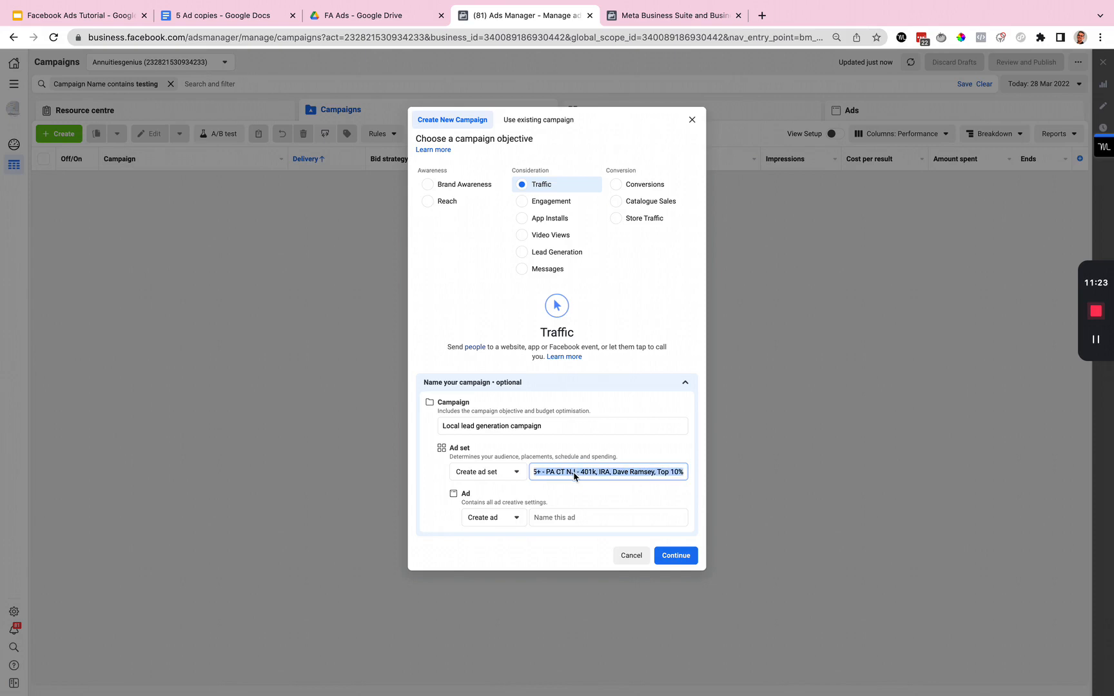
Name the ad "ad 1" and continue to create the campaign draft
click(563, 518)
text(ad 1)
click(670, 565)
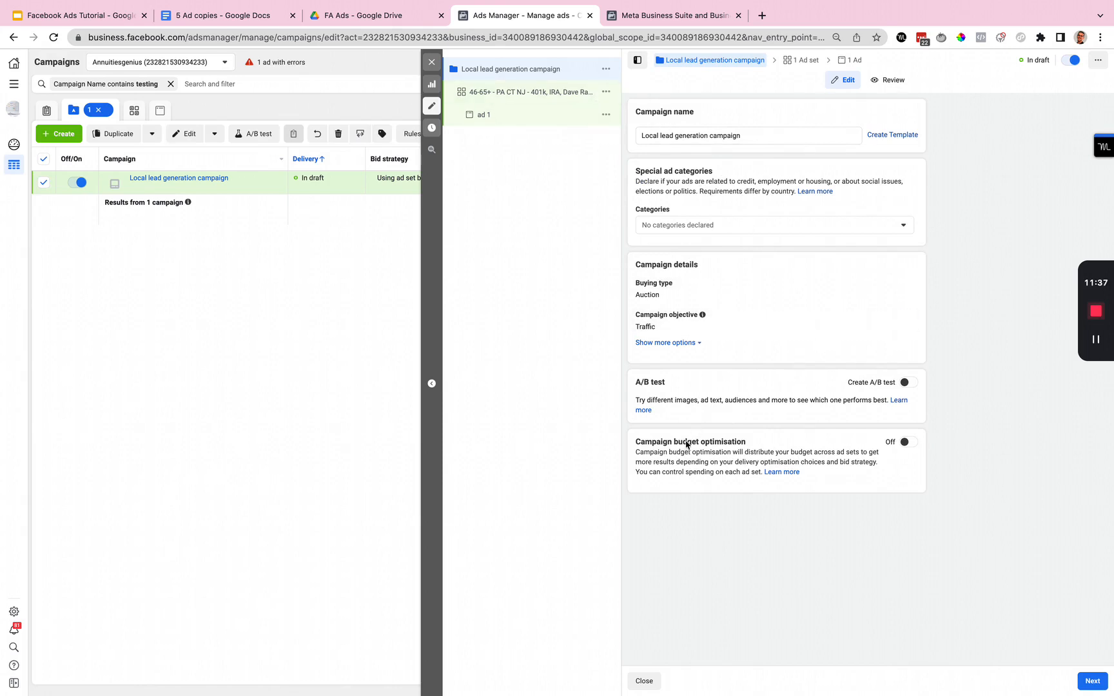
Enable campaign budget optimisation and set the daily campaign budget to $10.00
click(905, 443)
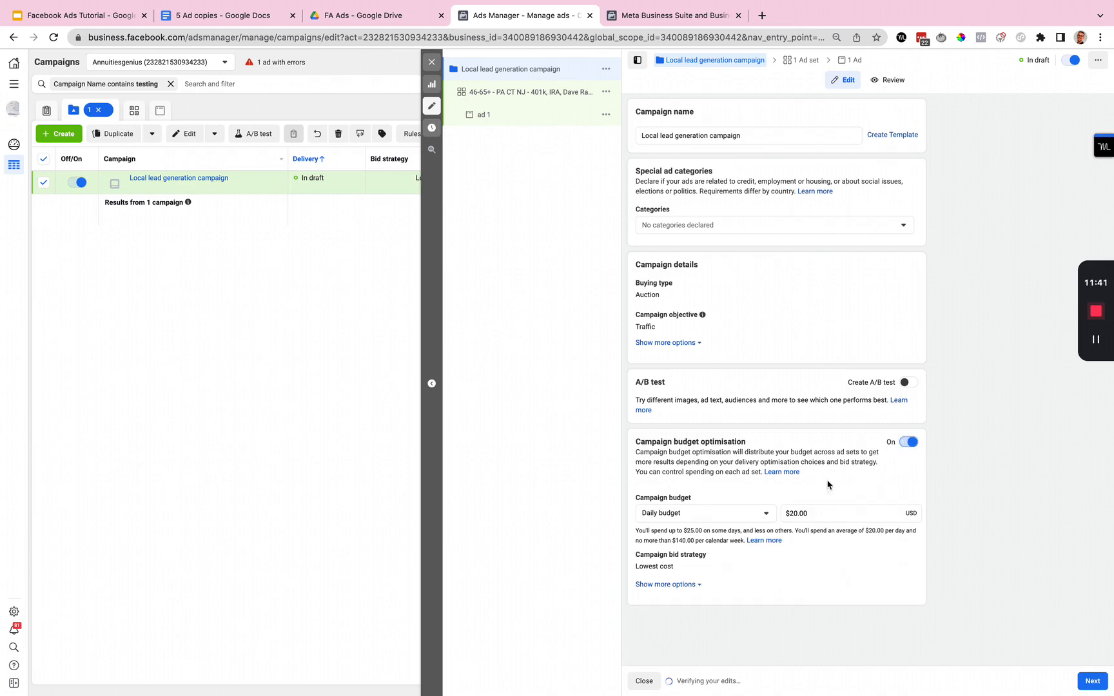
click(812, 513)
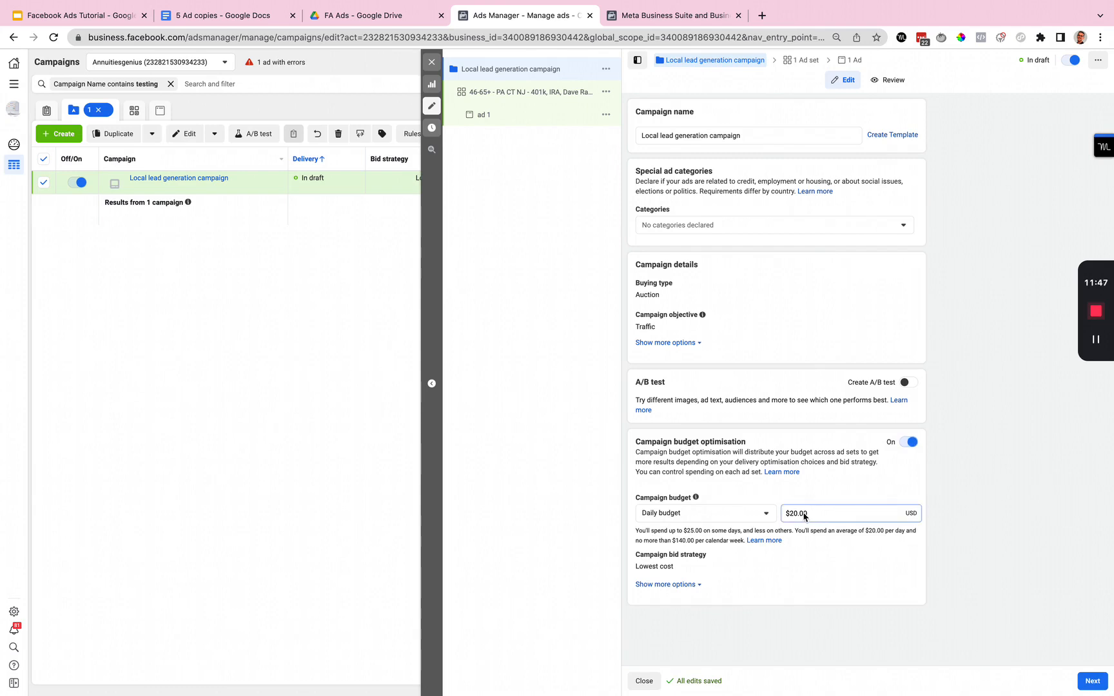
click(792, 513)
key(BackSpace)
text(1)
click(820, 486)
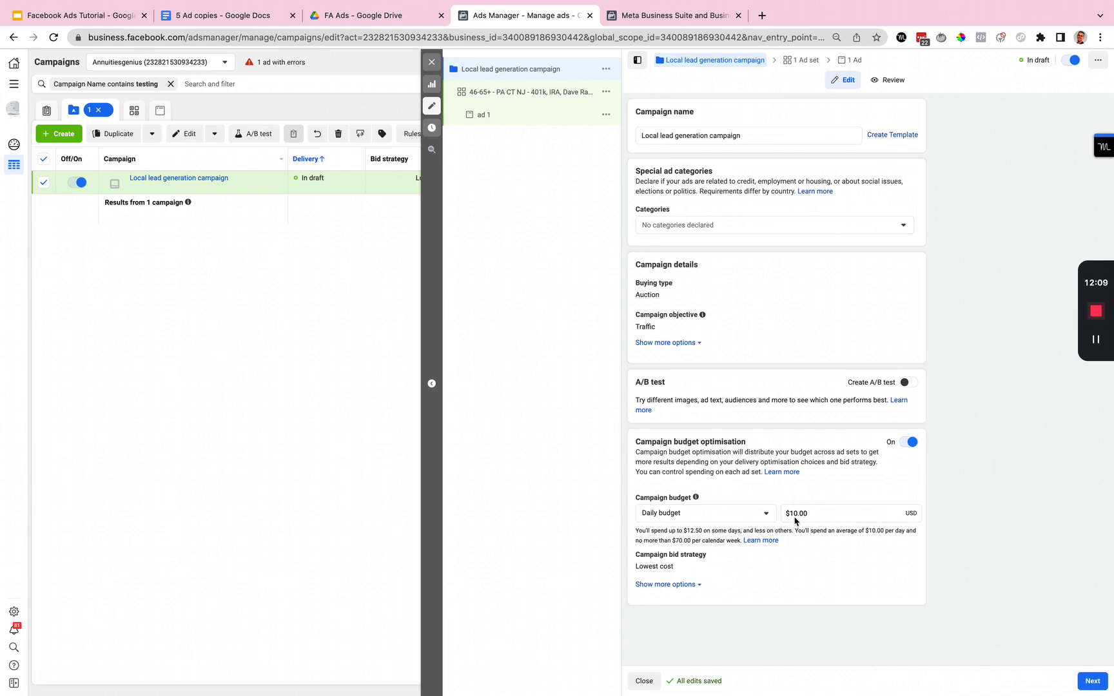
In the ad set's audience settings, set location targeting to "People living in this location"
click(562, 96)
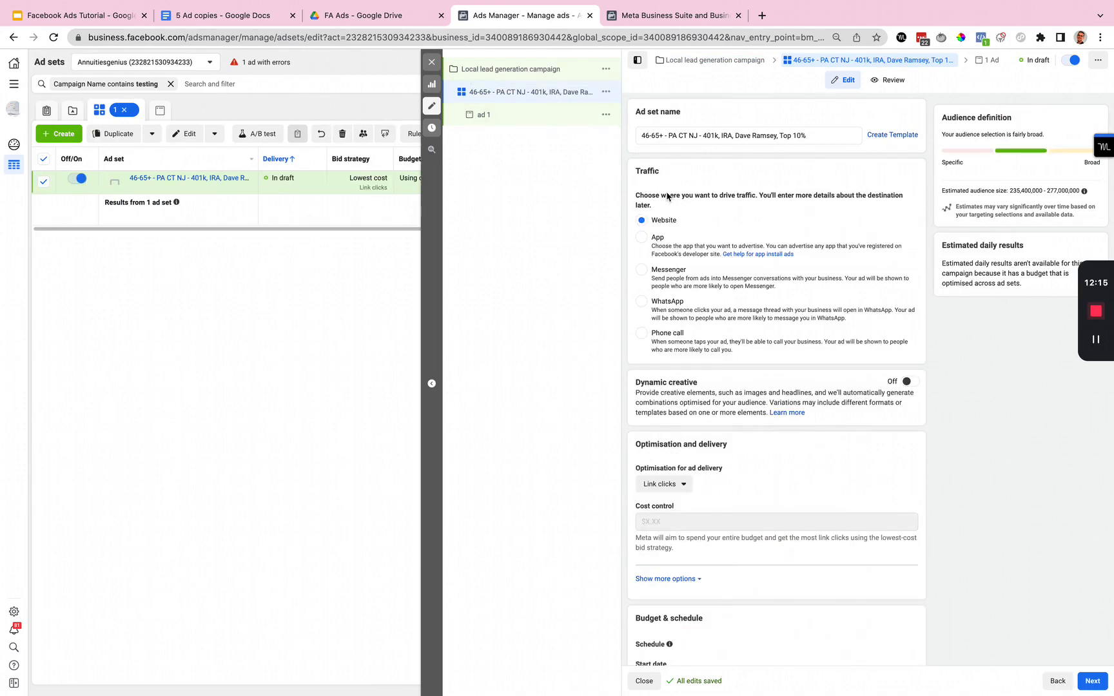
scroll(755, 438, down, 1)
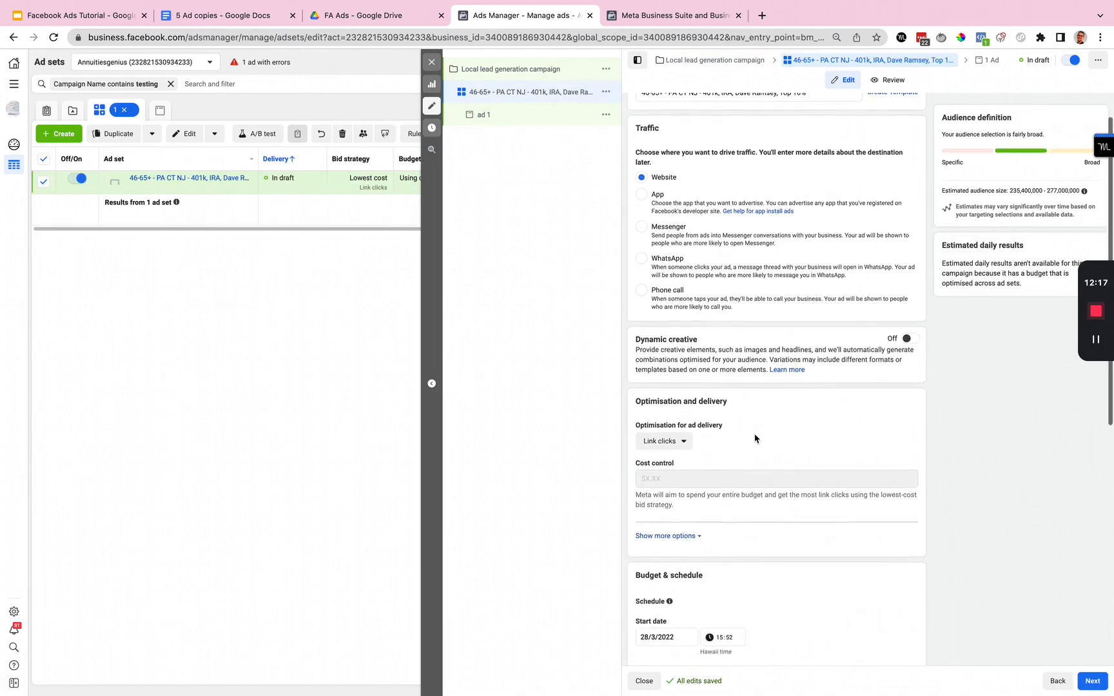
scroll(755, 438, down, 5)
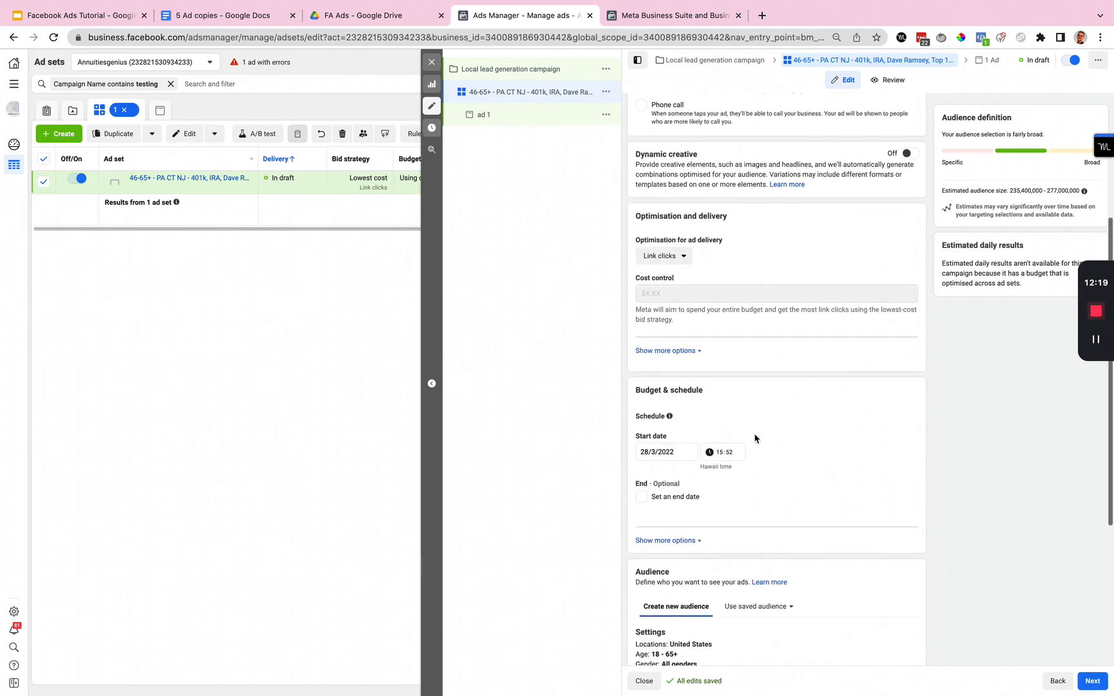
scroll(755, 438, down, 5)
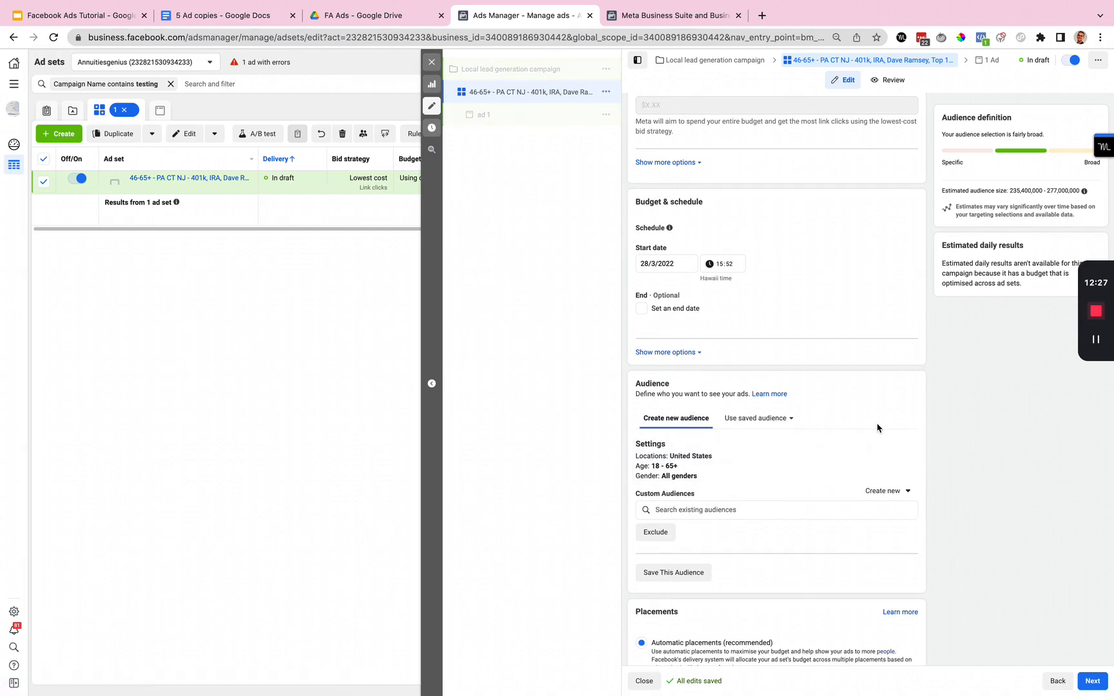
key(super+equal)
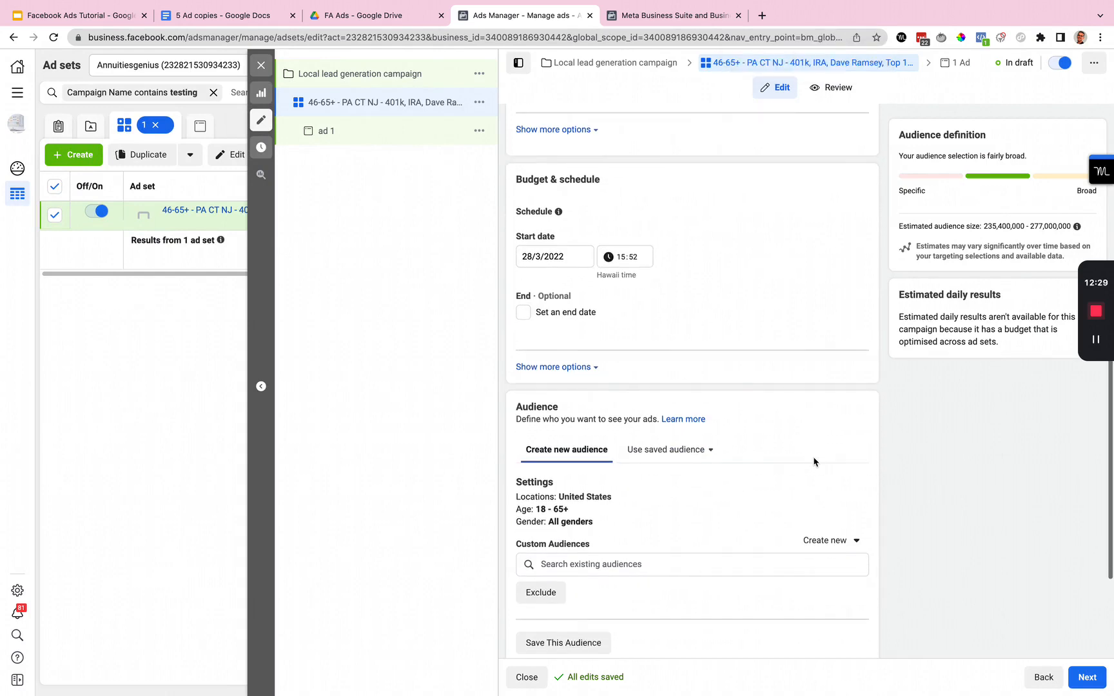
click(849, 486)
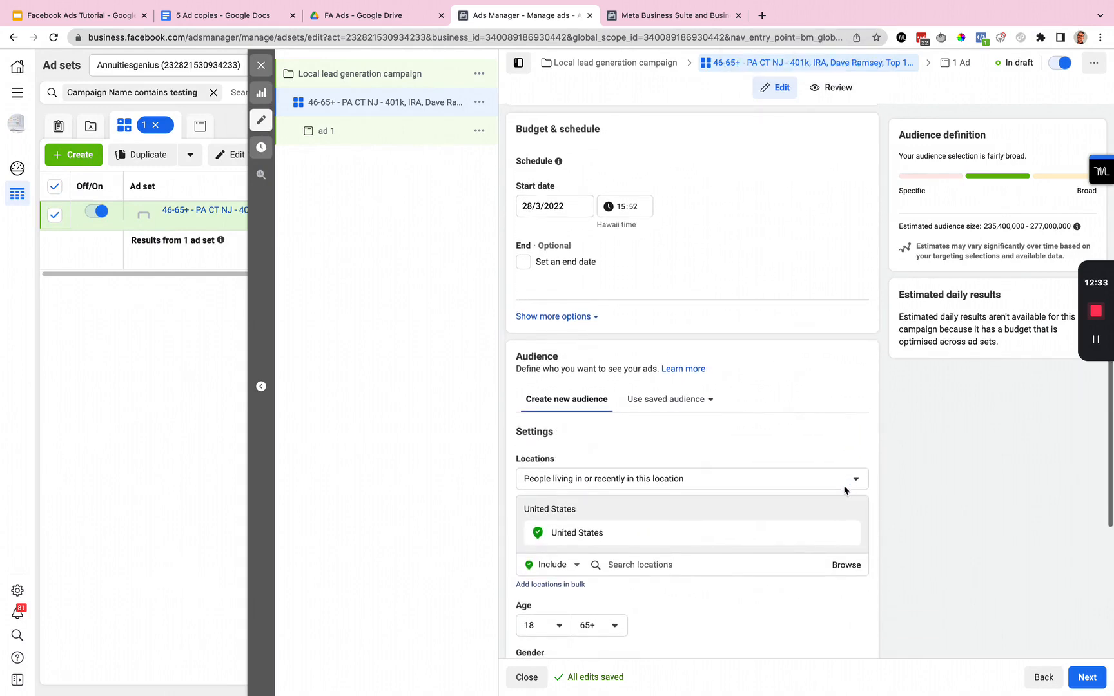
click(708, 481)
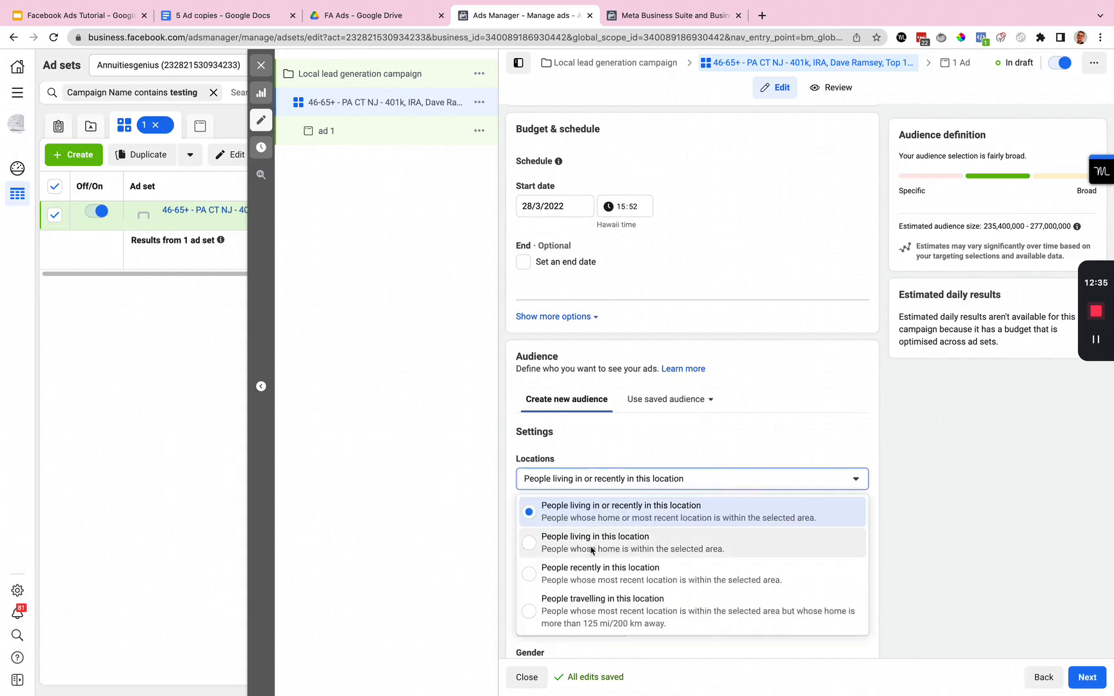
click(530, 544)
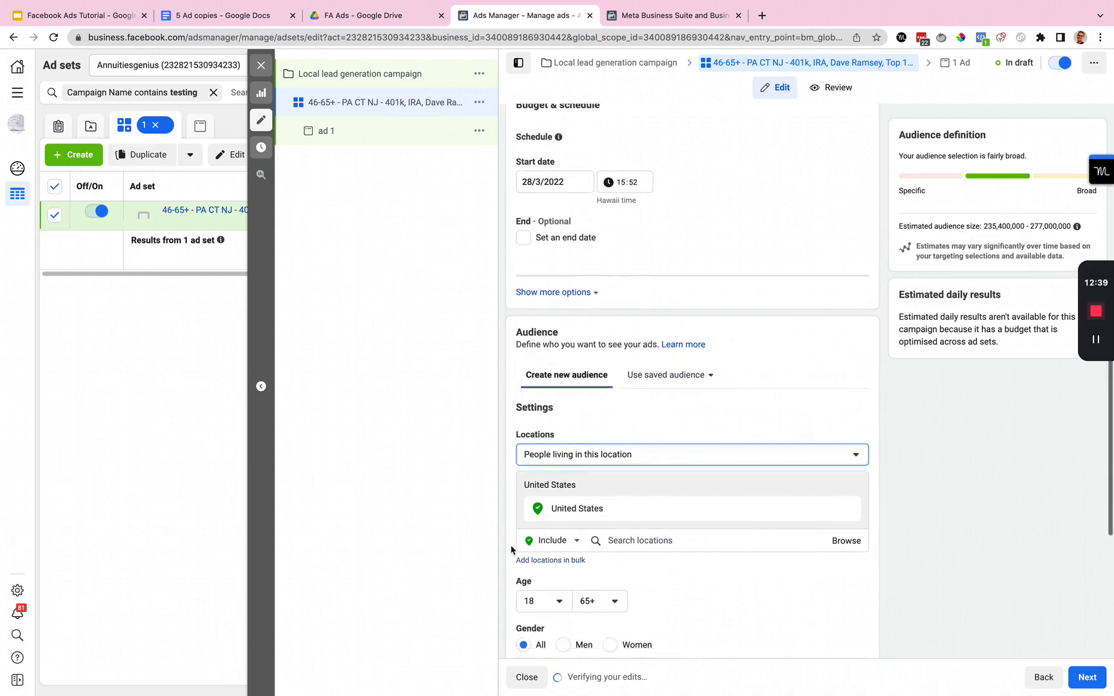
Include the states Pennsylvania, Connecticut and New Jersey in the audience locations in place of the whole United States
click(656, 501)
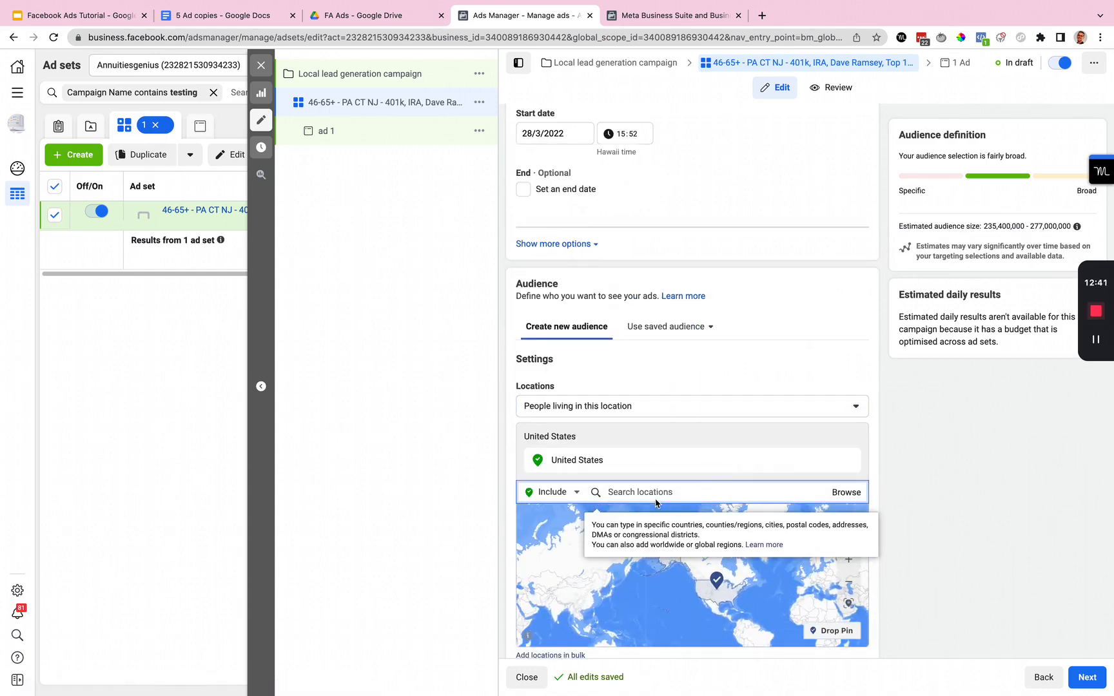
text(pennsylv)
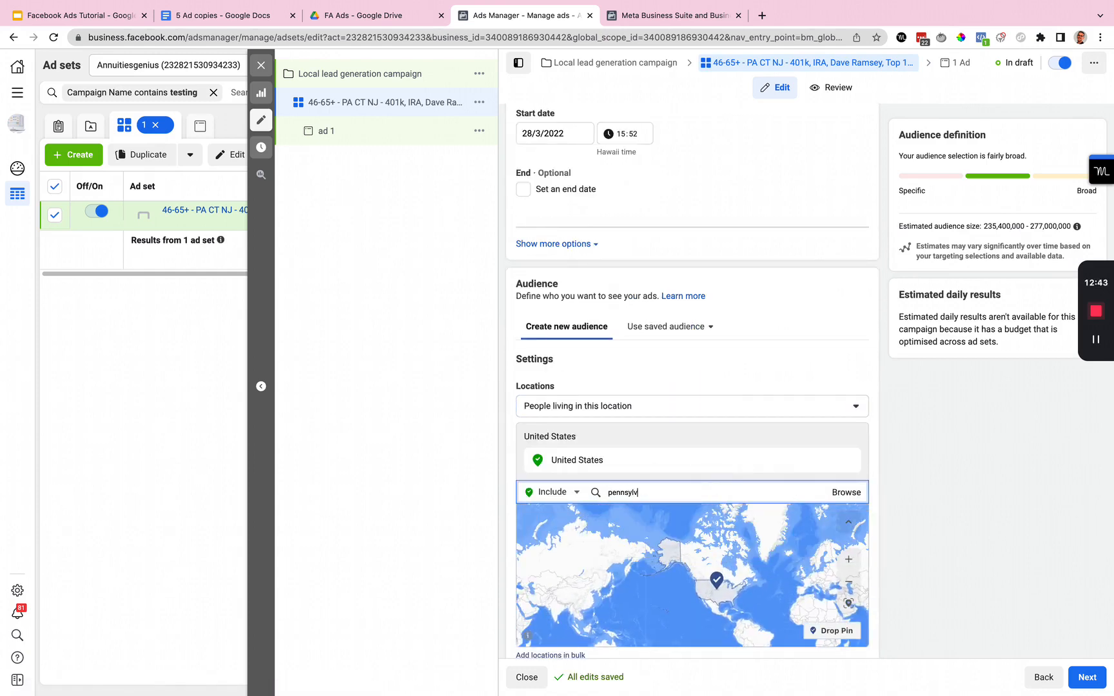
click(639, 516)
text(connect)
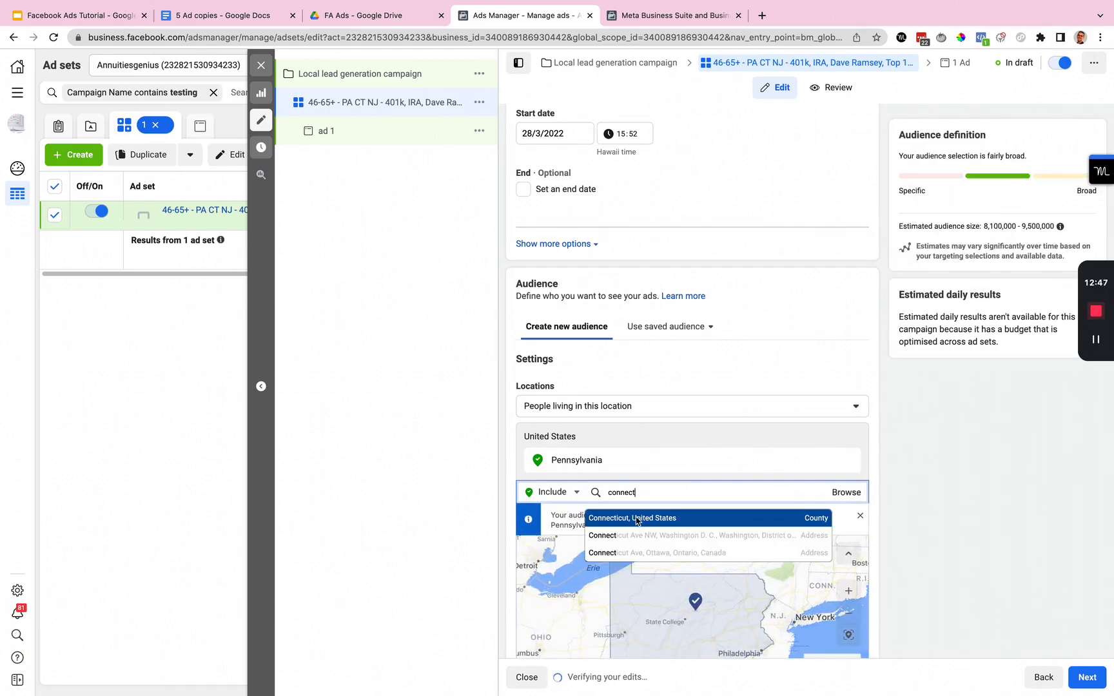
click(636, 516)
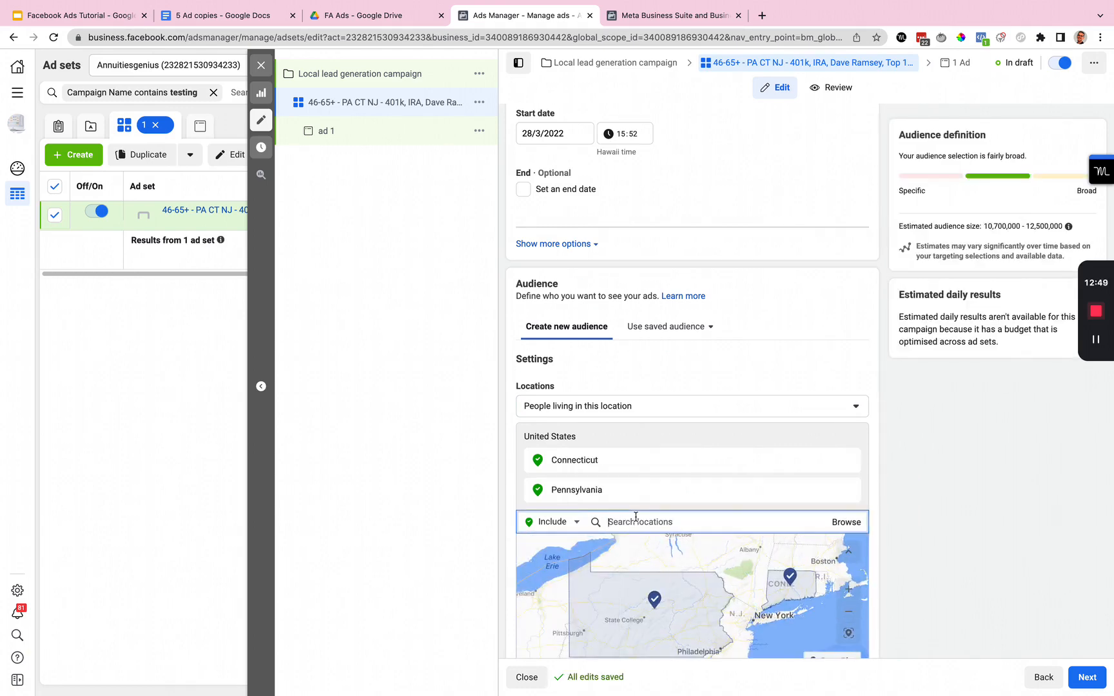
text(new je)
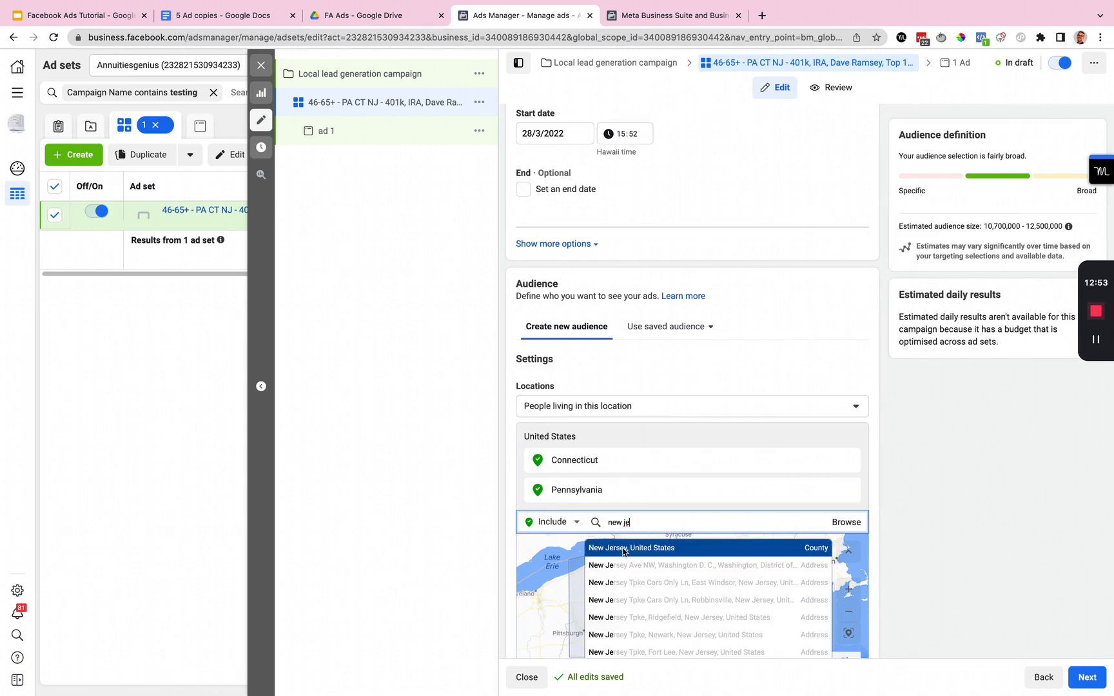
click(624, 549)
Exclude Philadelphia County, Pennsylvania from the audience locations
scroll(512, 497, down, 3)
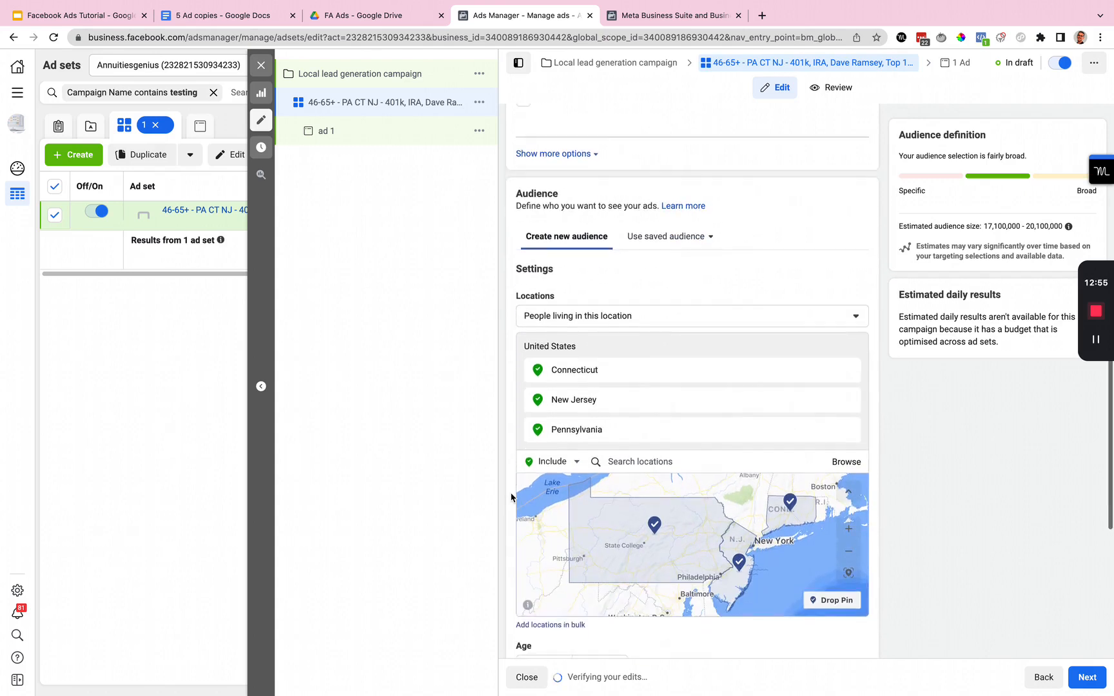
click(575, 427)
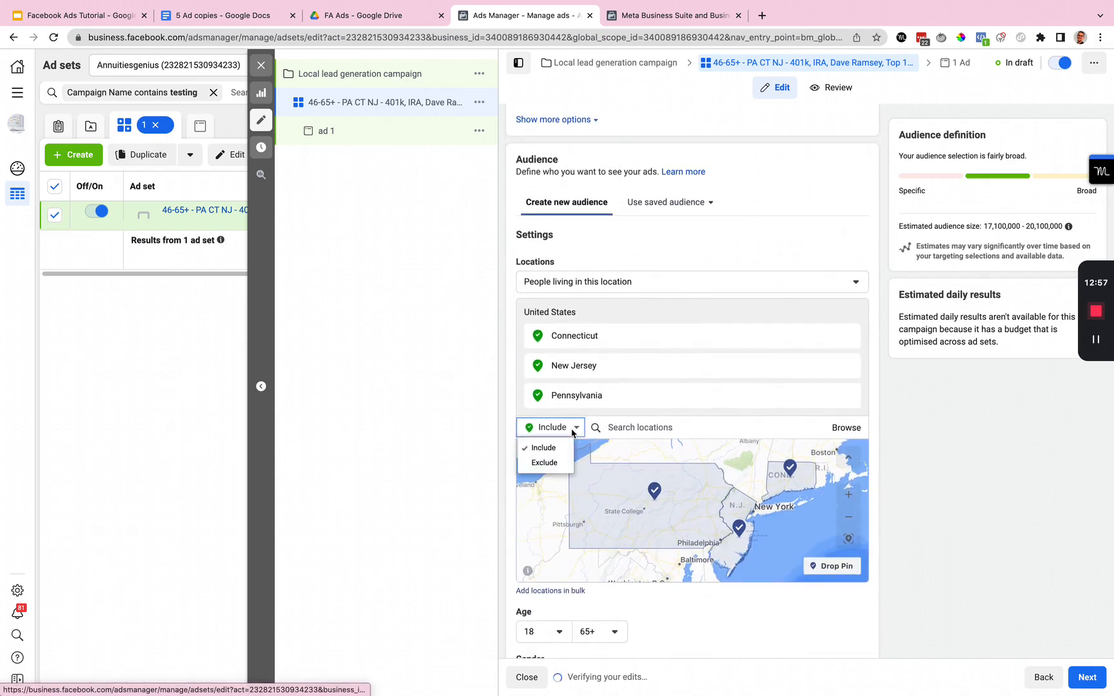
click(552, 464)
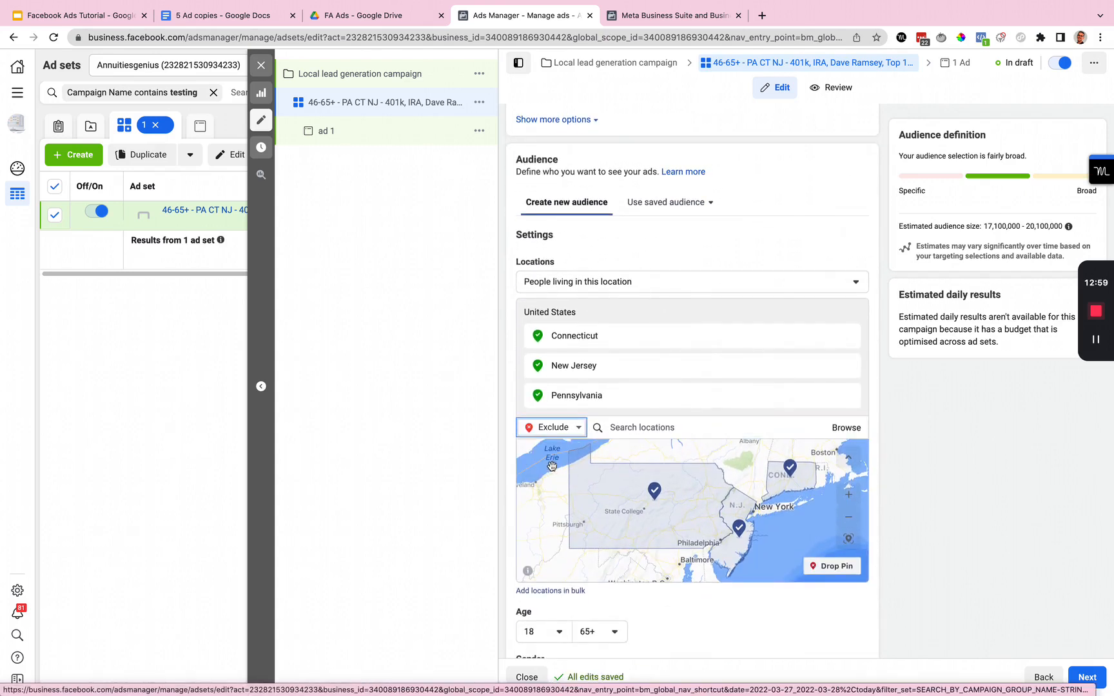
click(614, 428)
text(ph)
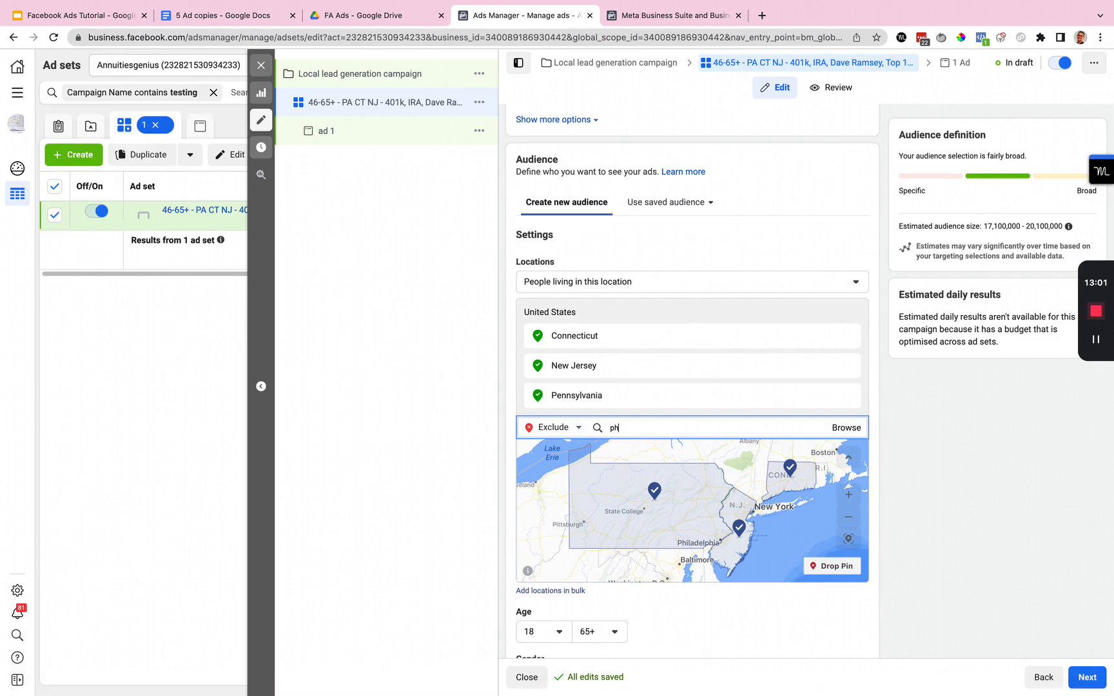
text(ila)
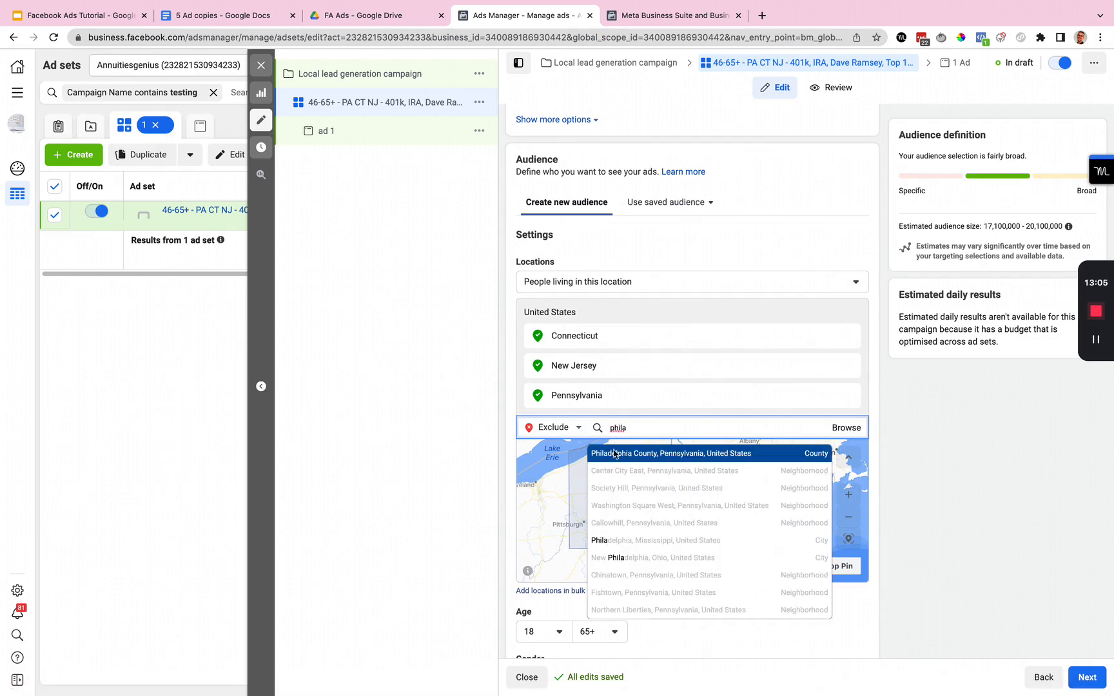
click(613, 455)
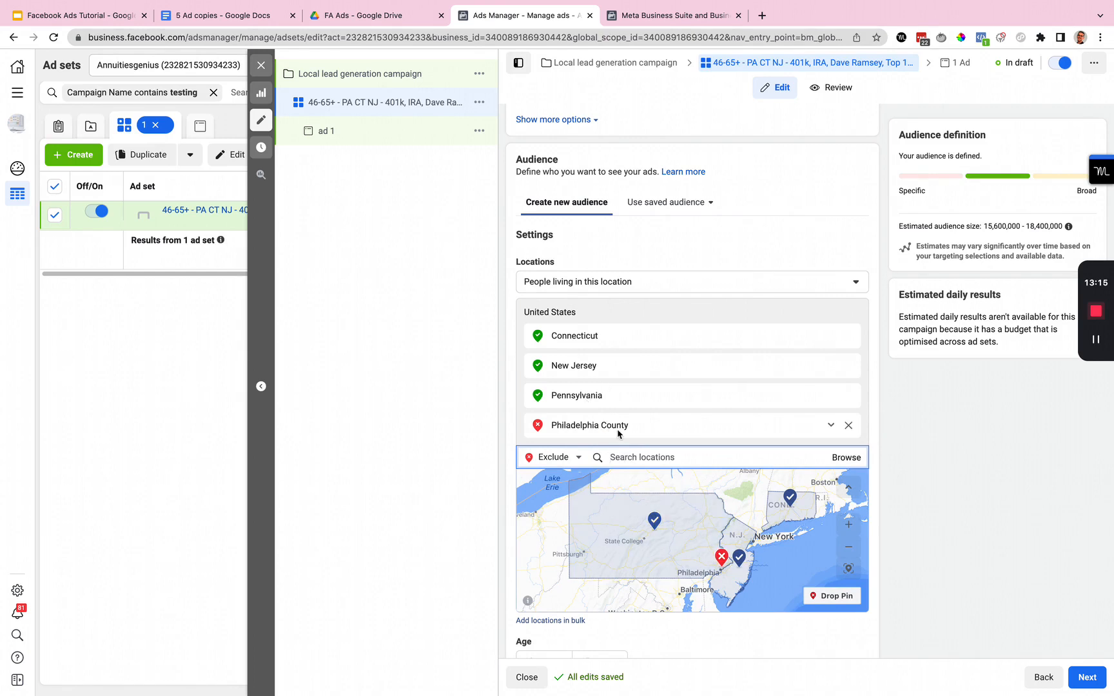
Set the audience's minimum age to 45
scroll(512, 553, down, 2)
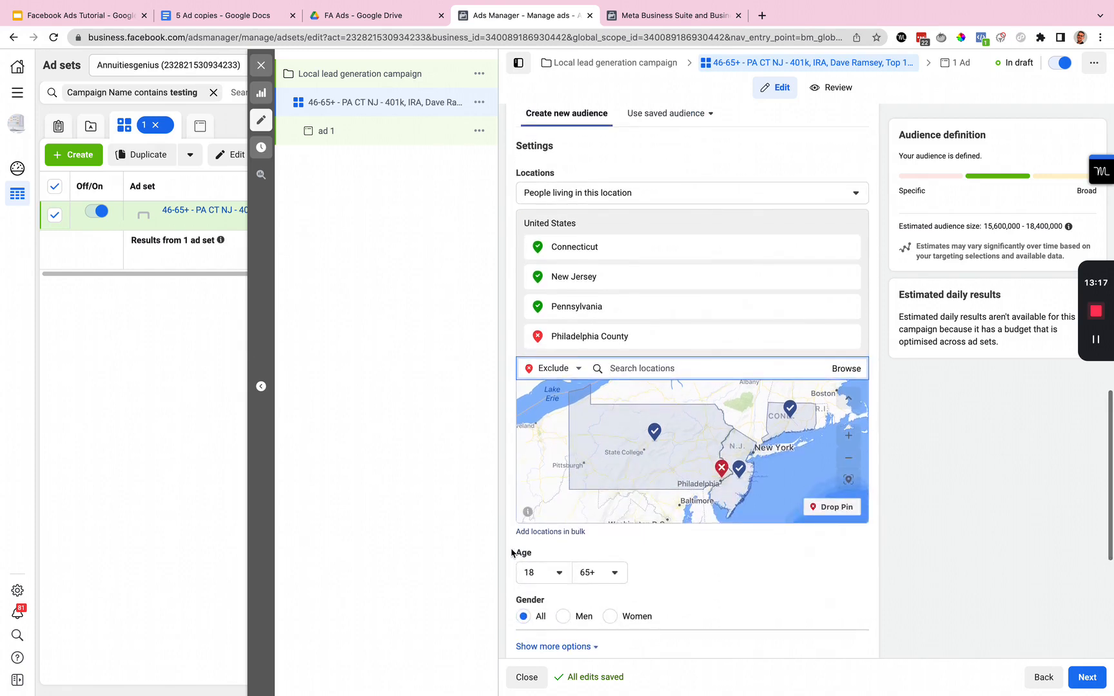
scroll(512, 553, down, 1)
click(543, 535)
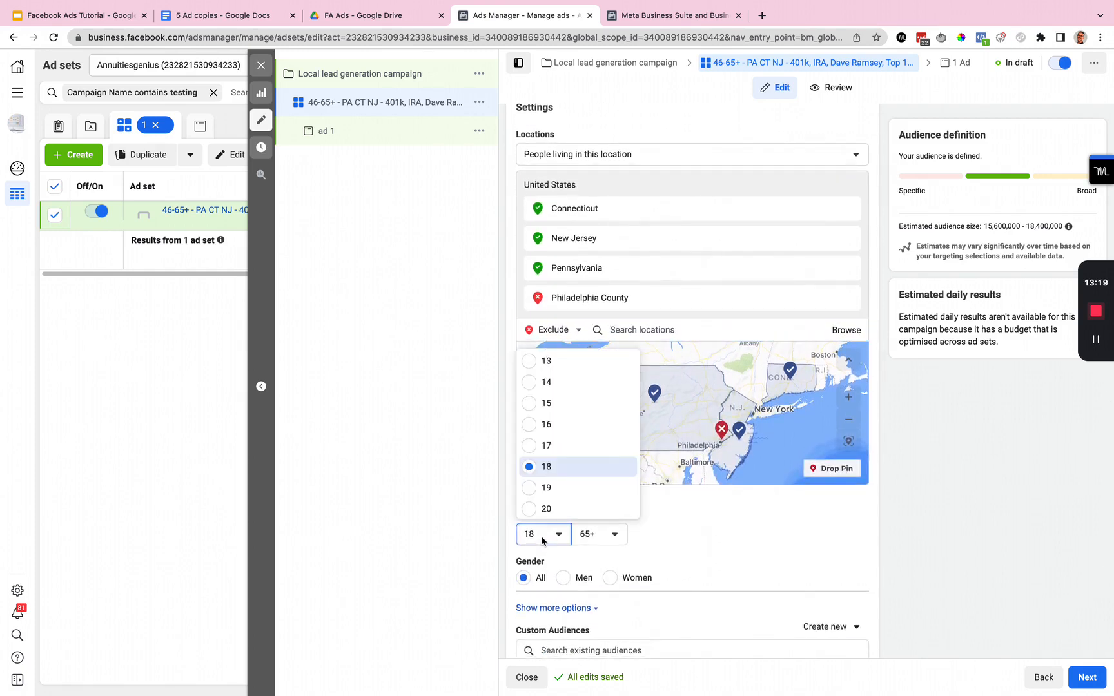
scroll(573, 422, down, 5)
scroll(574, 425, down, 3)
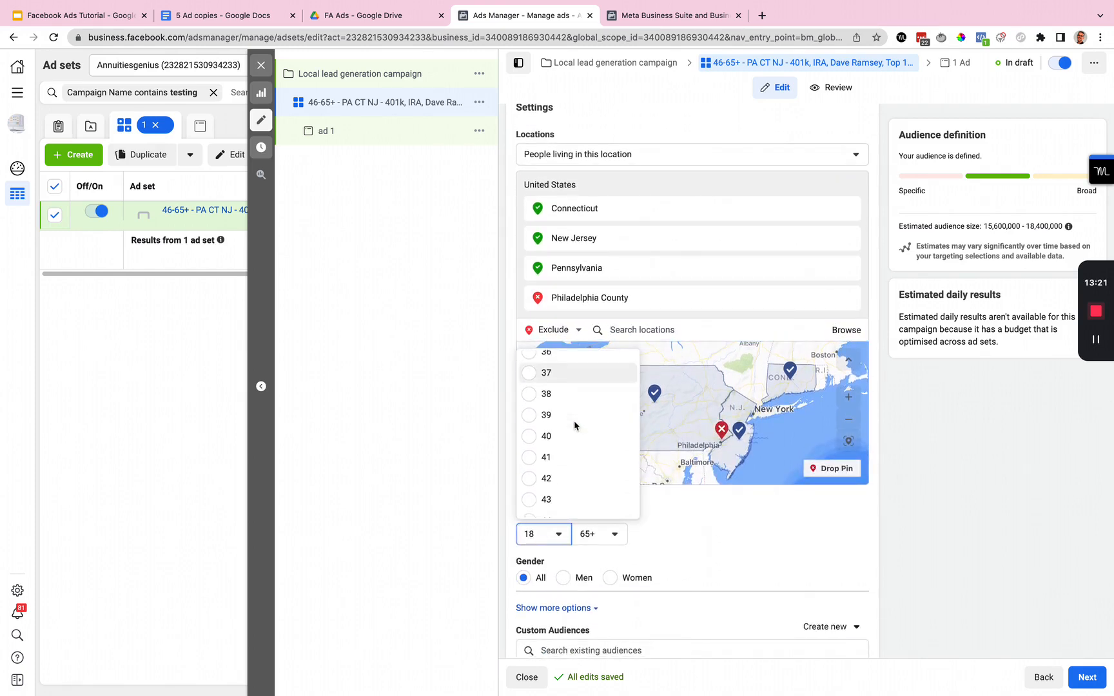
click(527, 465)
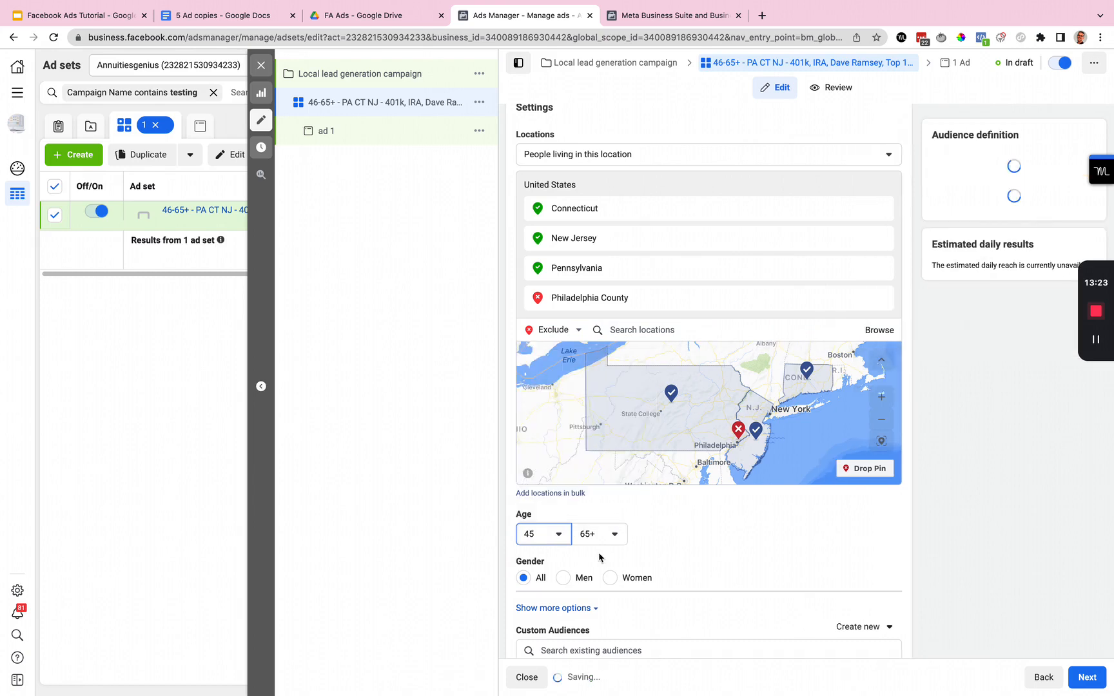
click(558, 533)
scroll(579, 402, down, 1)
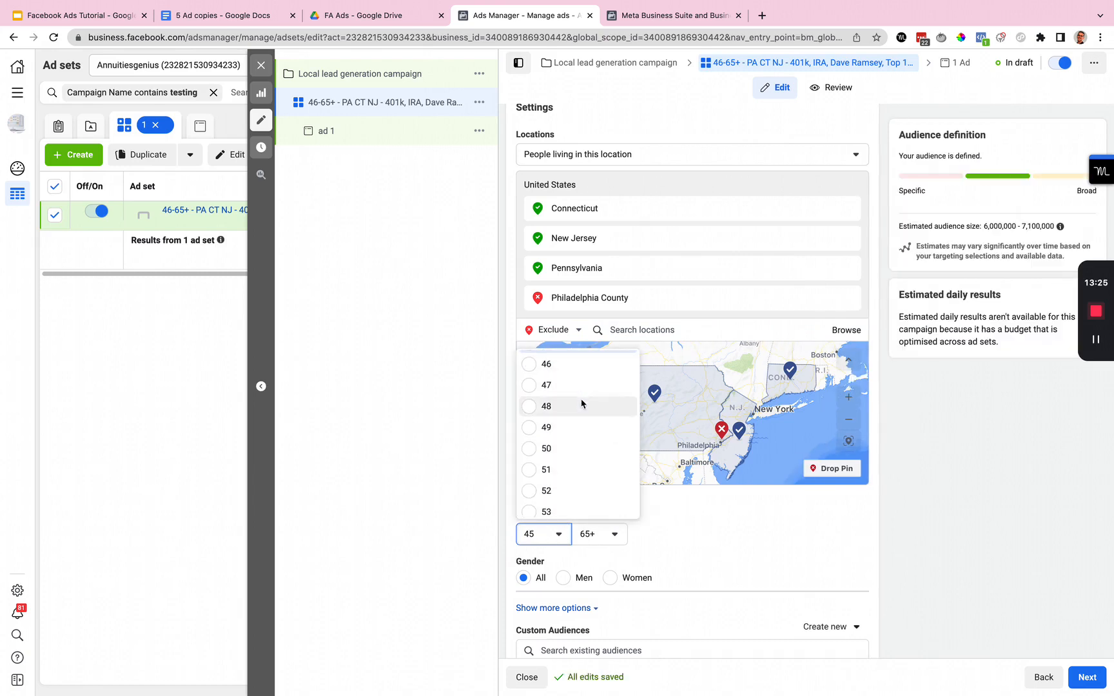
scroll(556, 477, down, 1)
scroll(538, 511, down, 1)
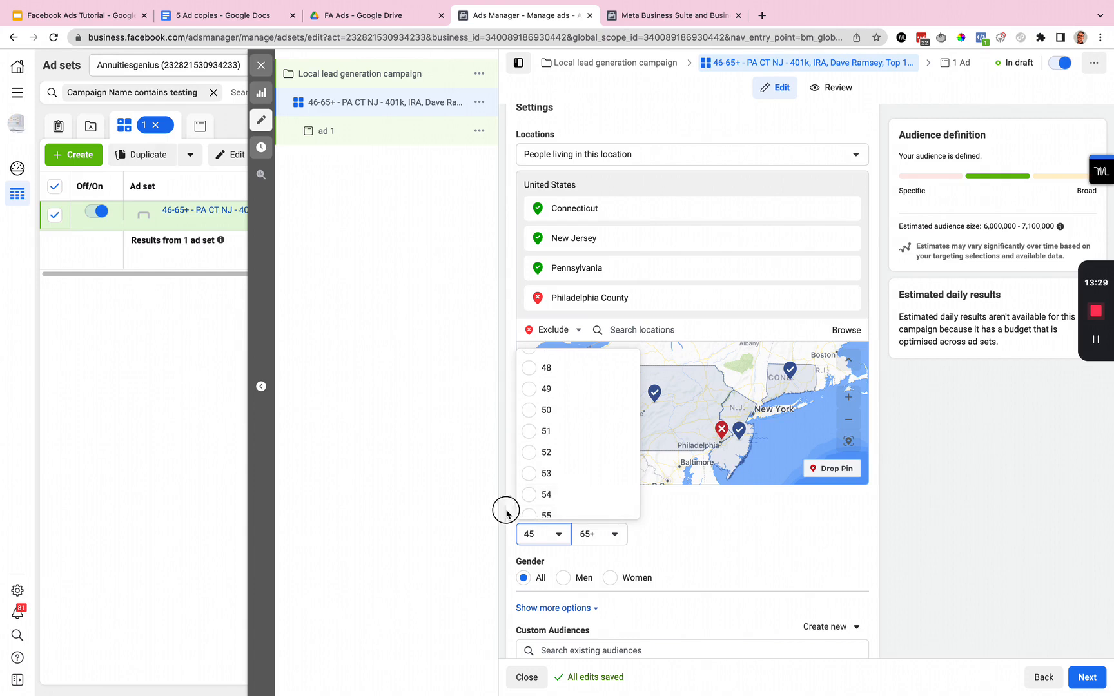
Show the additional audience options and add the 401(k) interest to the ad set's detailed targeting
click(506, 510)
scroll(567, 547, down, 1)
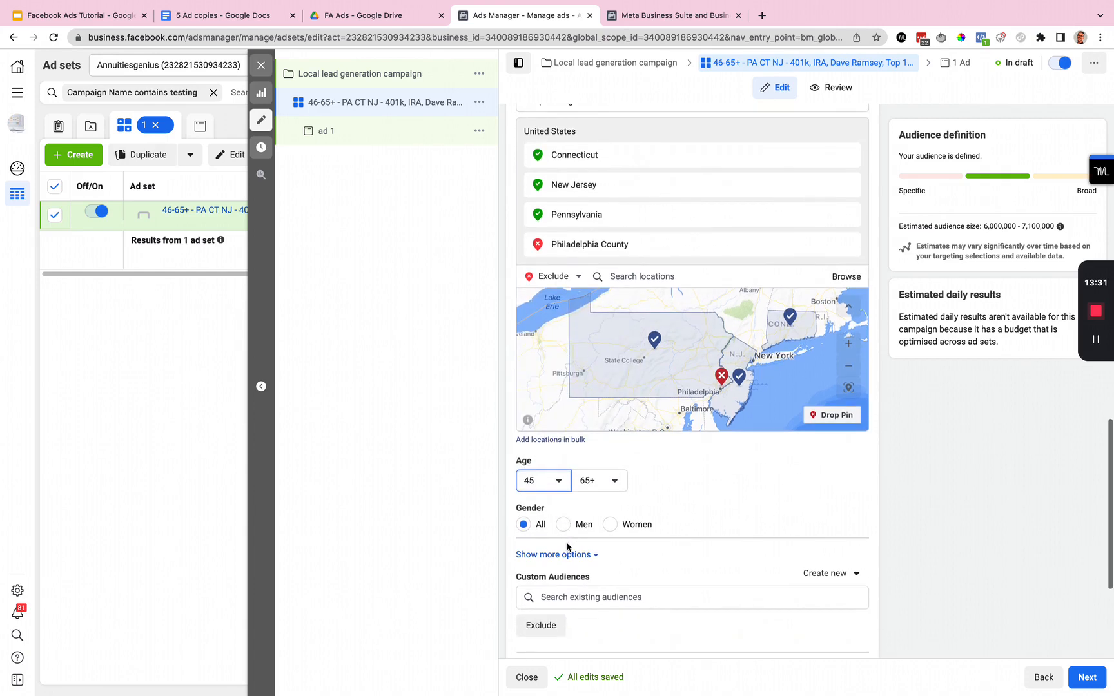
scroll(541, 522, down, 1)
click(587, 498)
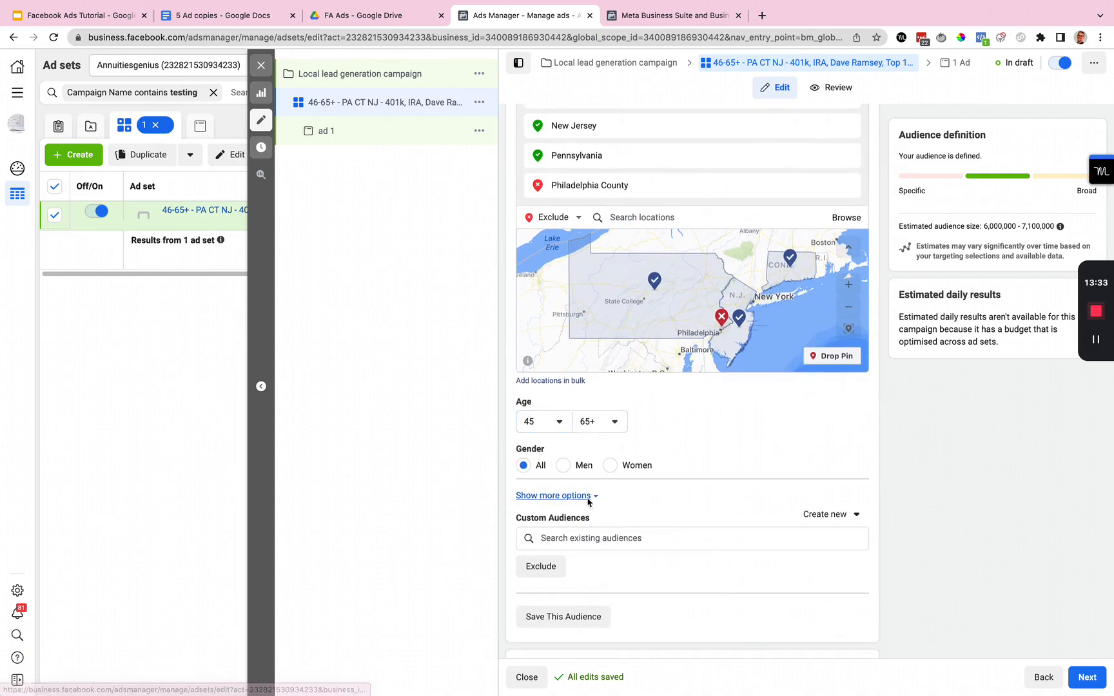
scroll(587, 502, down, 2)
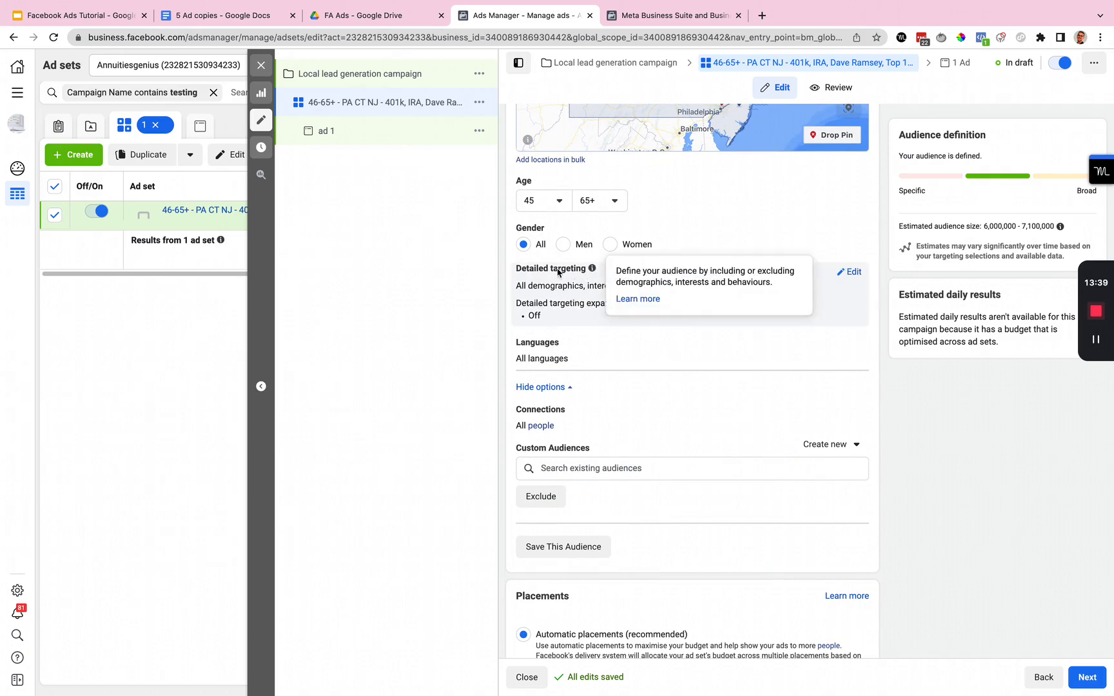
click(848, 272)
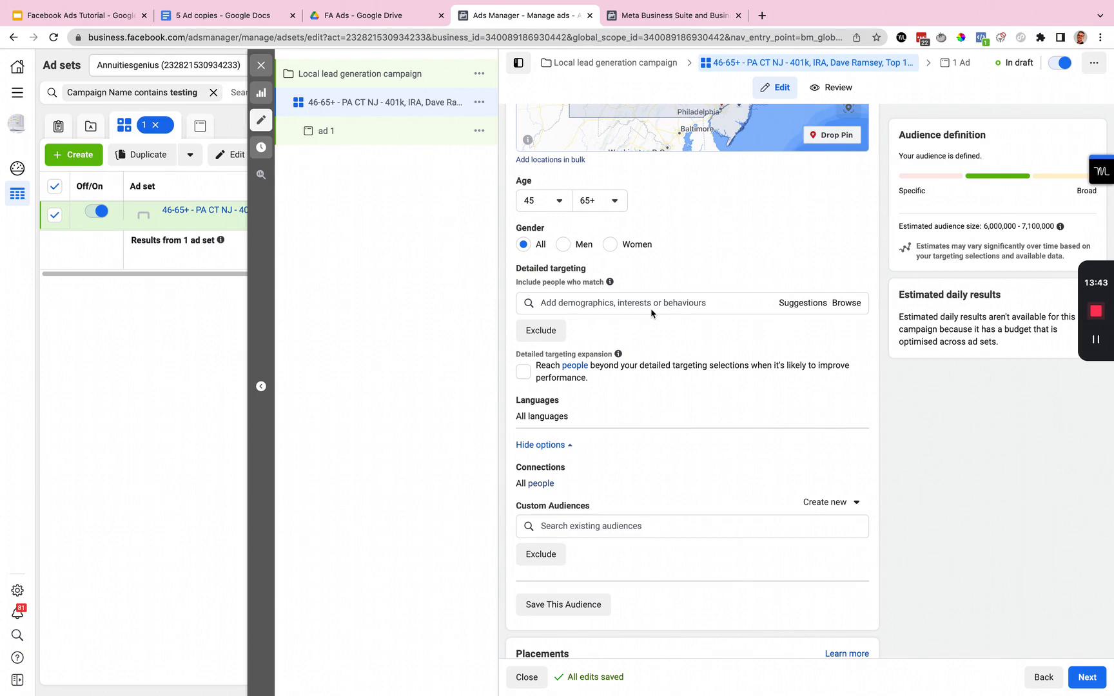
click(651, 312)
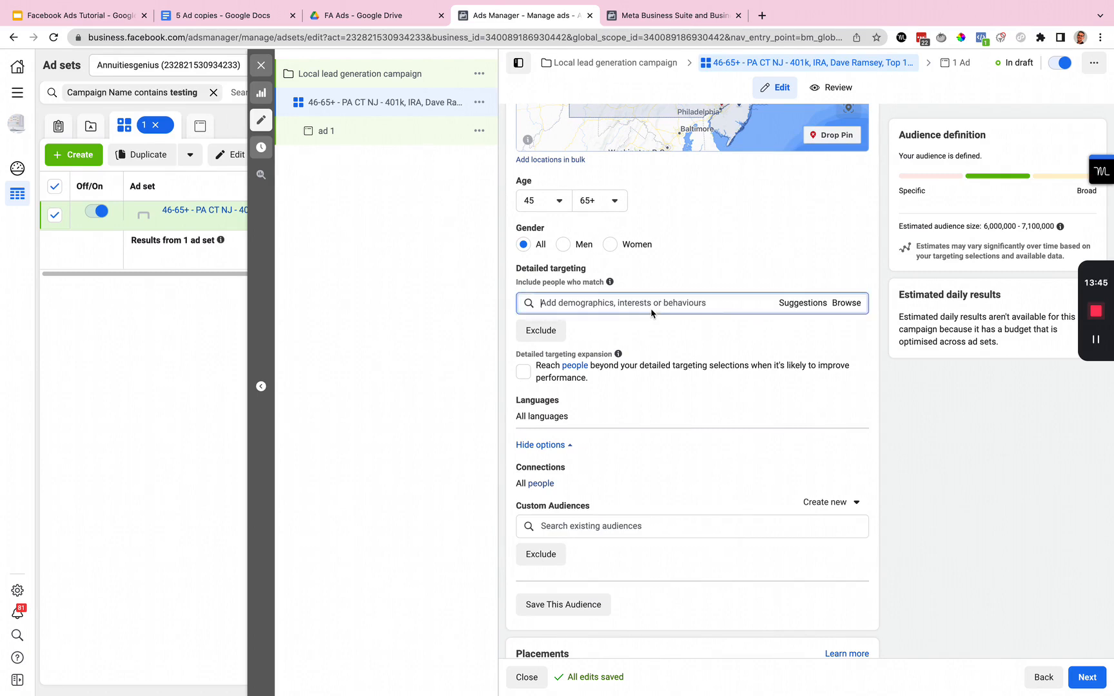
text(401k)
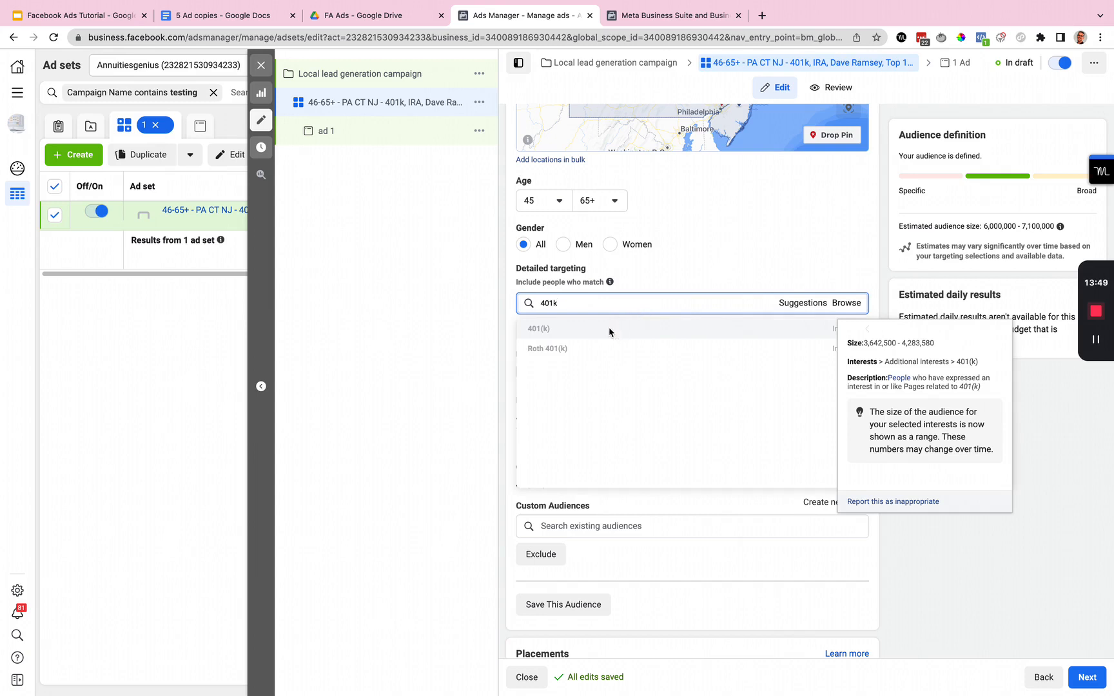
click(609, 330)
Search the detailed targeting for "ira" and "roth ira", and include the Roth IRA interest
text(ira)
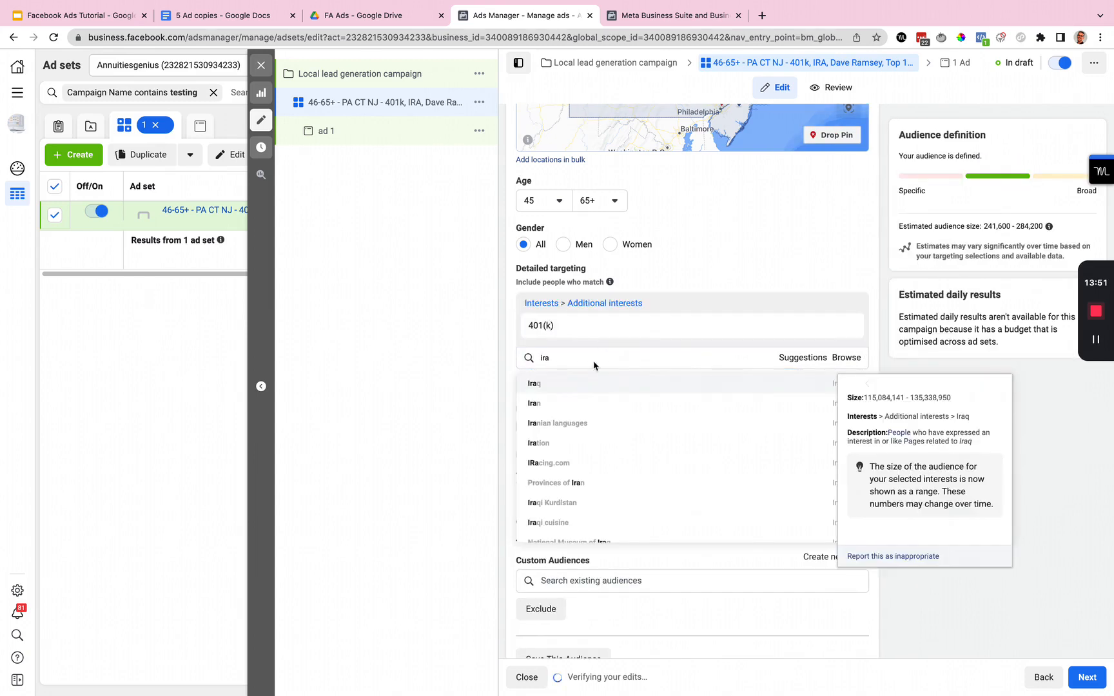
scroll(588, 422, down, 5)
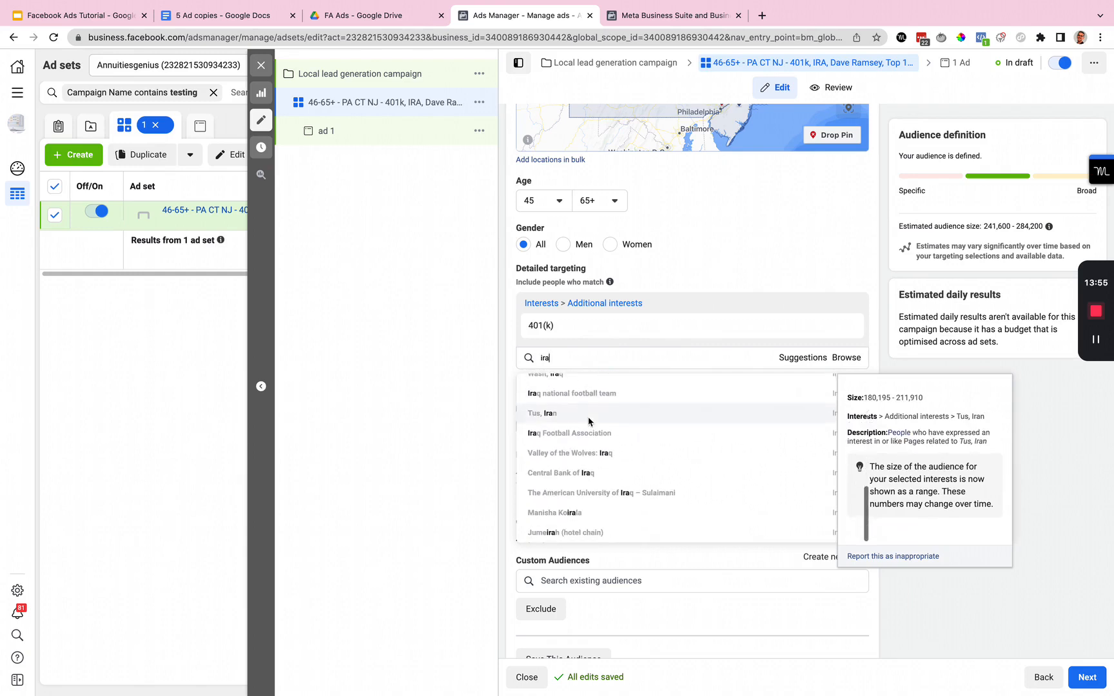
key(BackSpace)
key(BackSpace)
key(BackSpace)
text(ro)
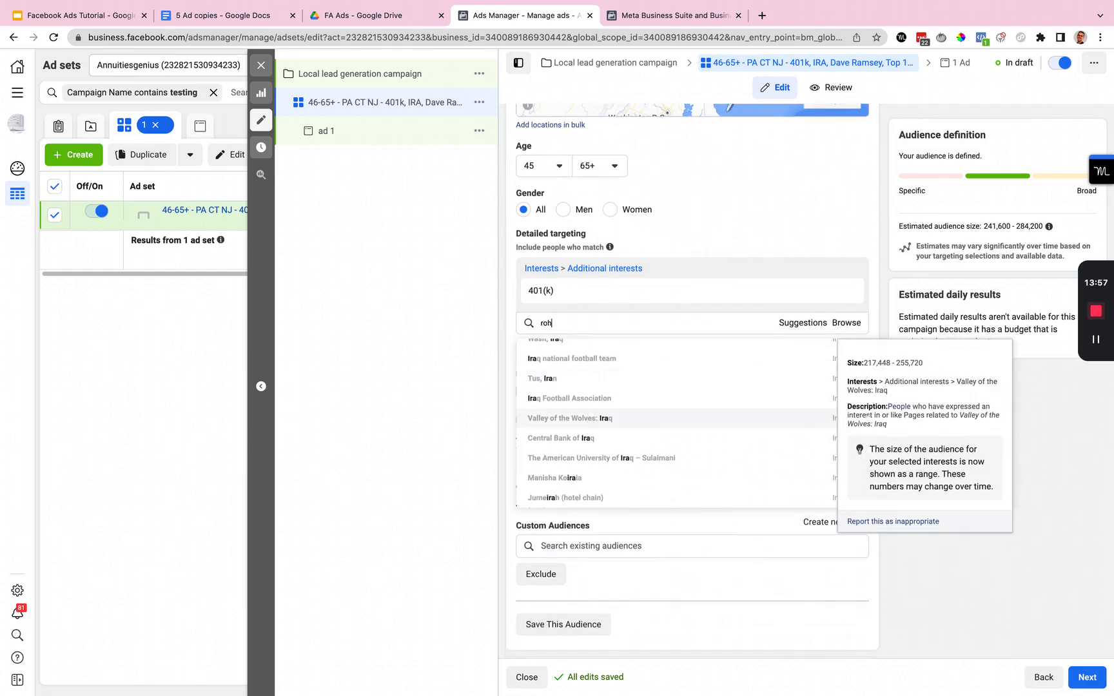
text(th ira)
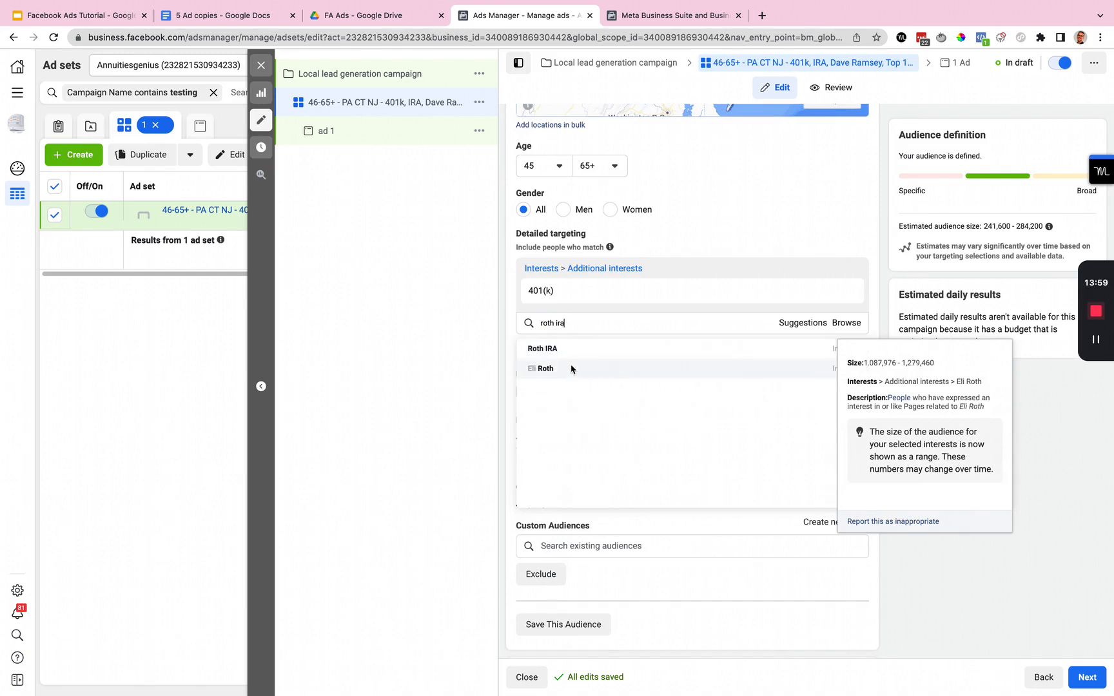
click(570, 369)
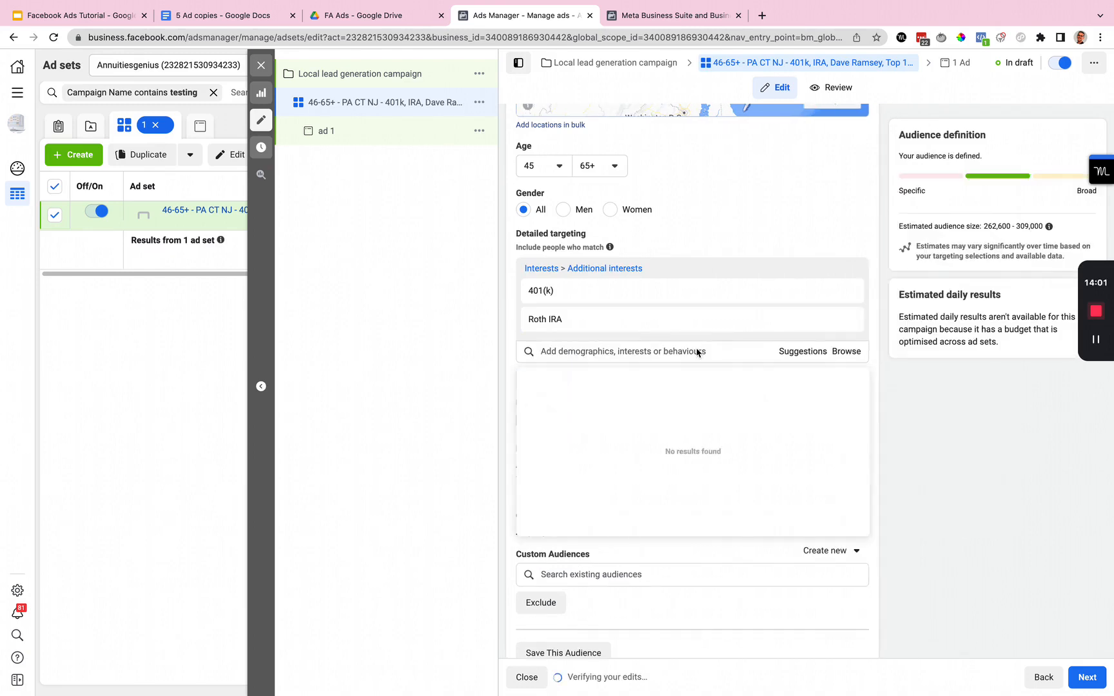
Add the Dave Ramsey interest to the detailed targeting and review the details of the included interests
text(dave rams)
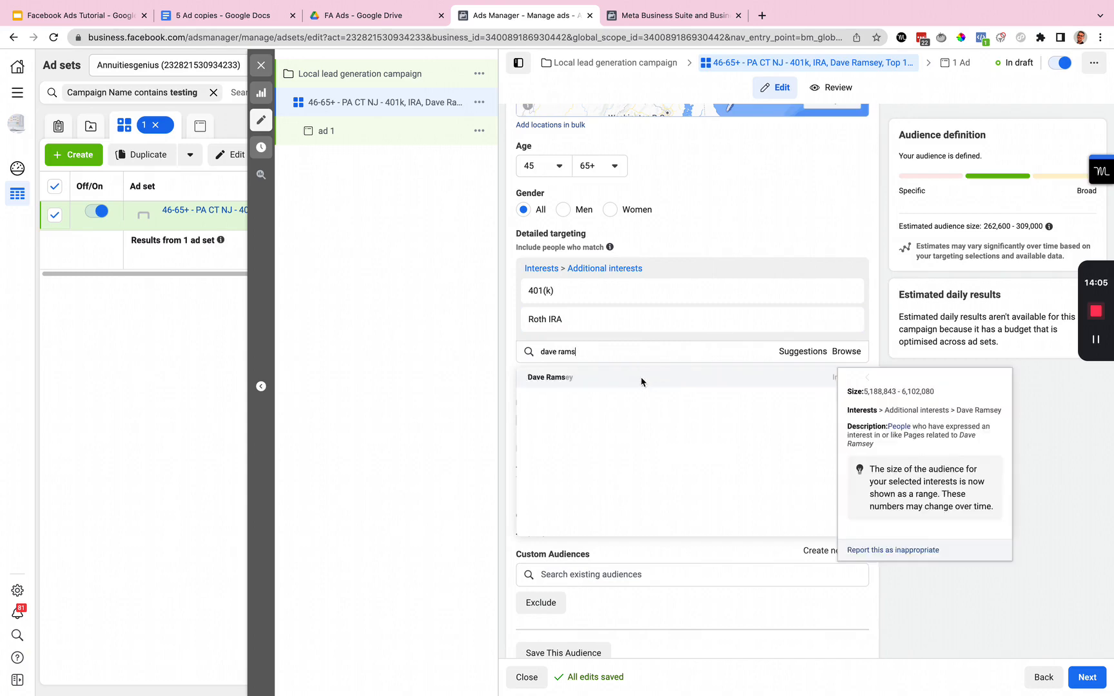
click(642, 378)
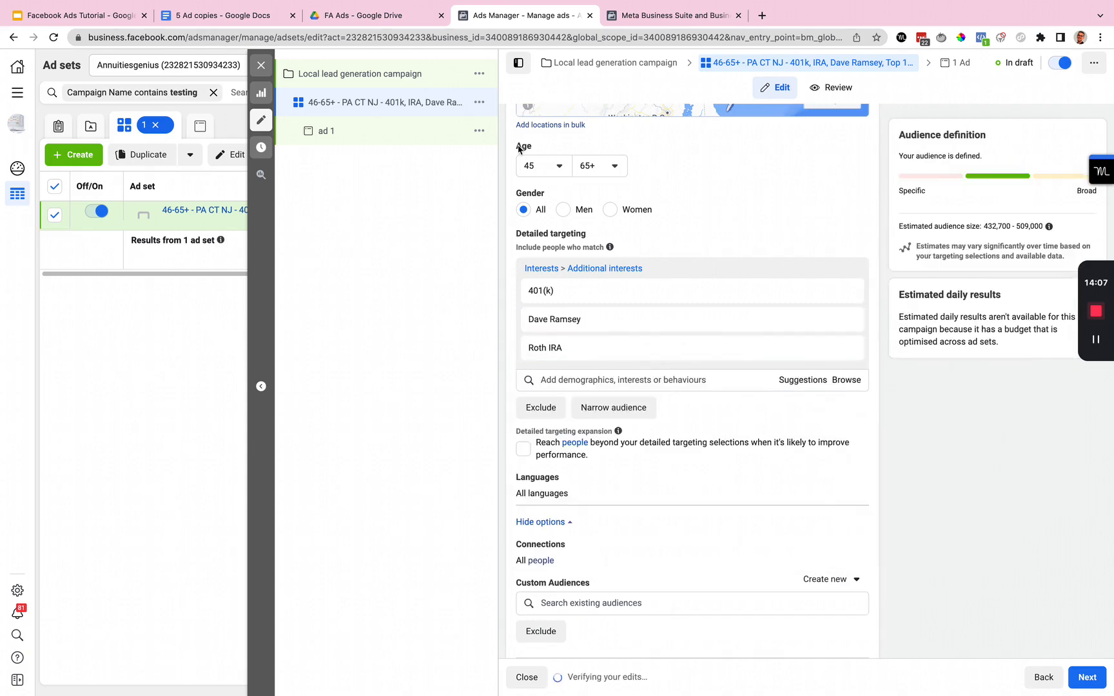
scroll(519, 148, up, 15)
scroll(741, 160, down, 12)
scroll(649, 471, down, 3)
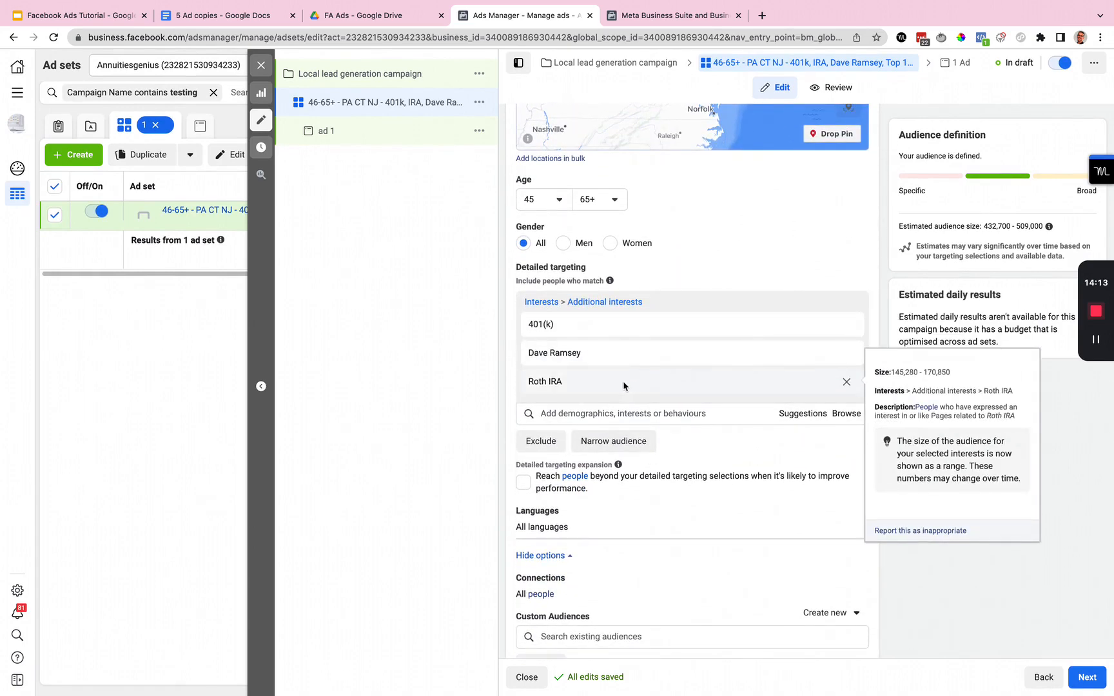
mouse_move(629, 377)
mouse_move(636, 331)
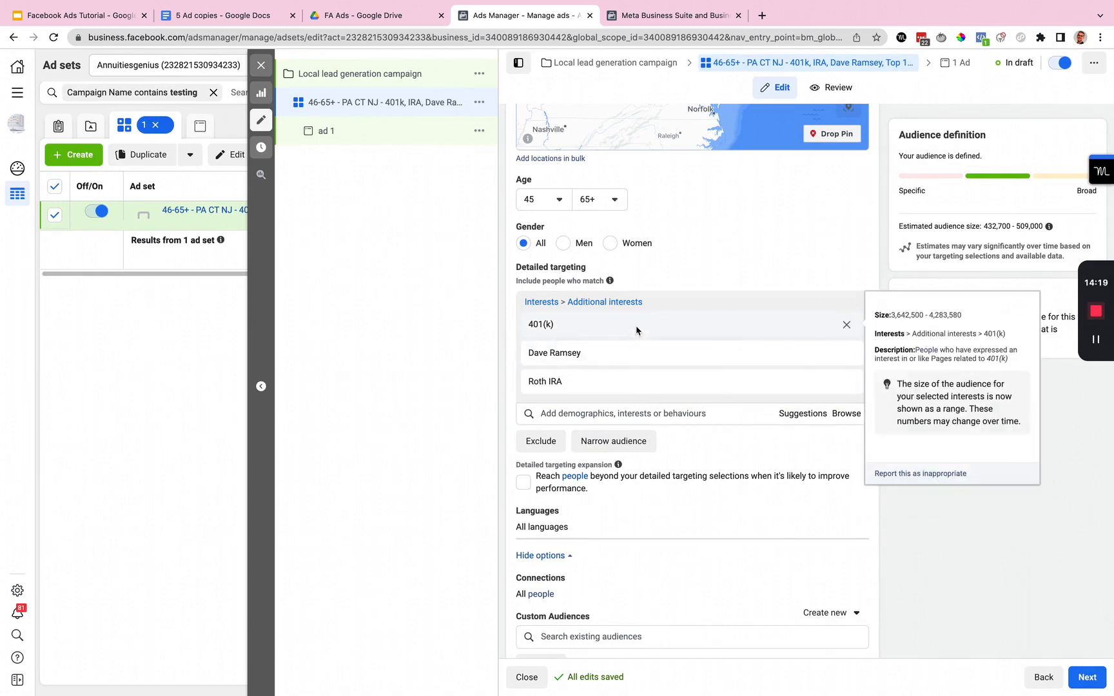
mouse_move(558, 370)
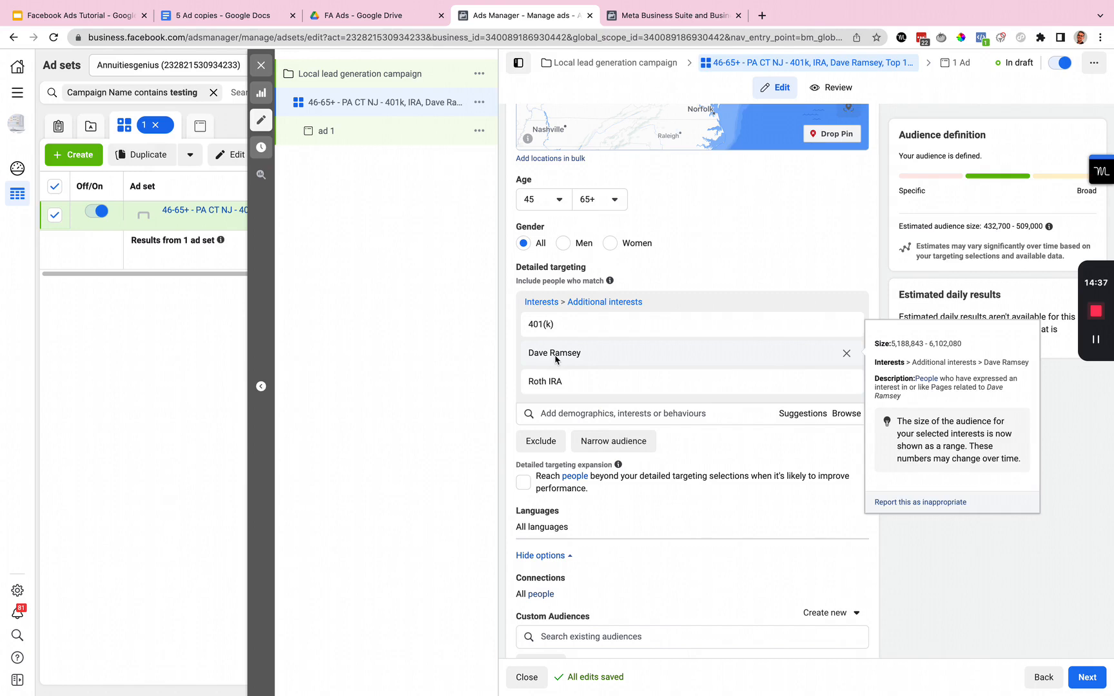
Narrow the audience to people who also match "Household income: top 10% of ZIP codes (US)" and check the estimated audience size
click(598, 441)
click(594, 459)
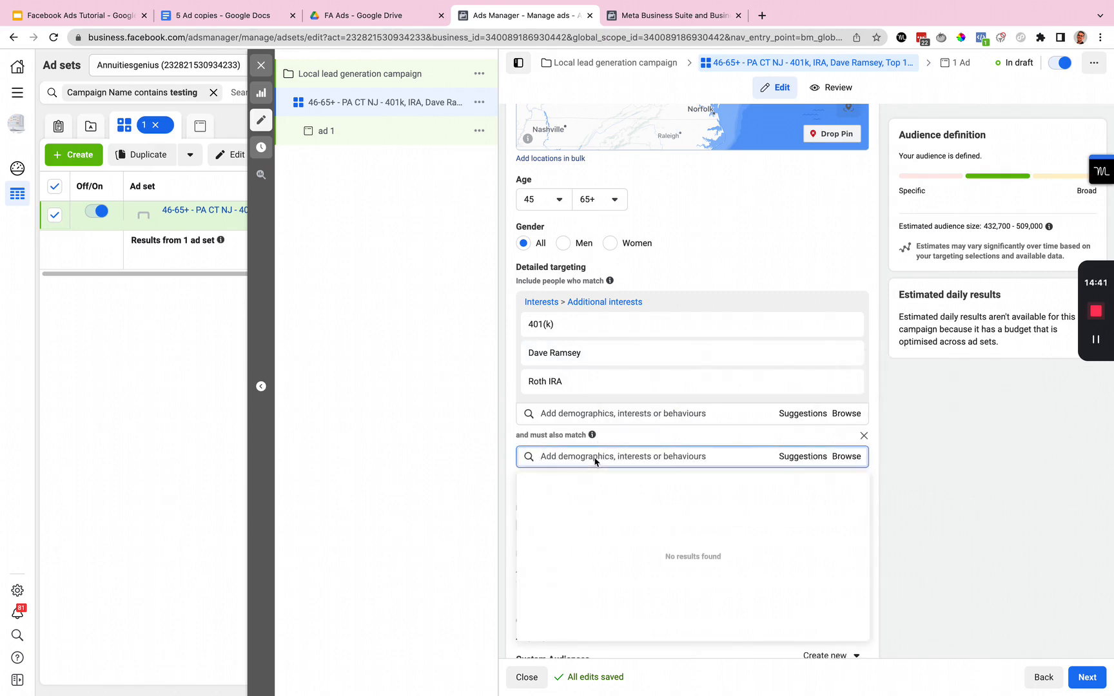
text(top 10%)
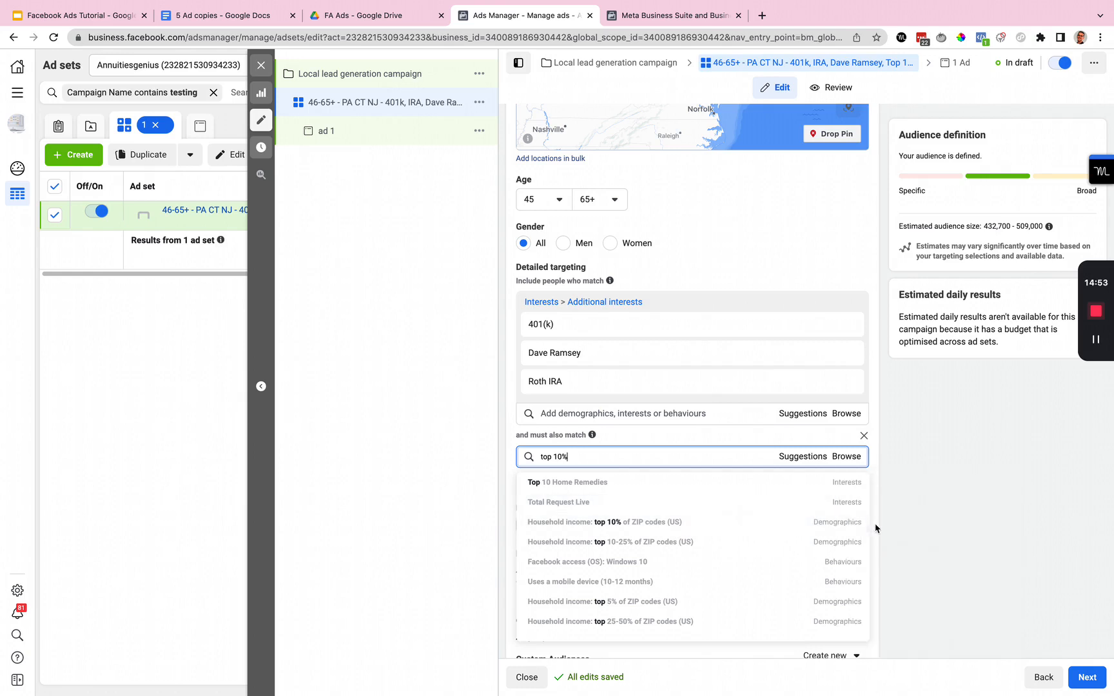
click(657, 524)
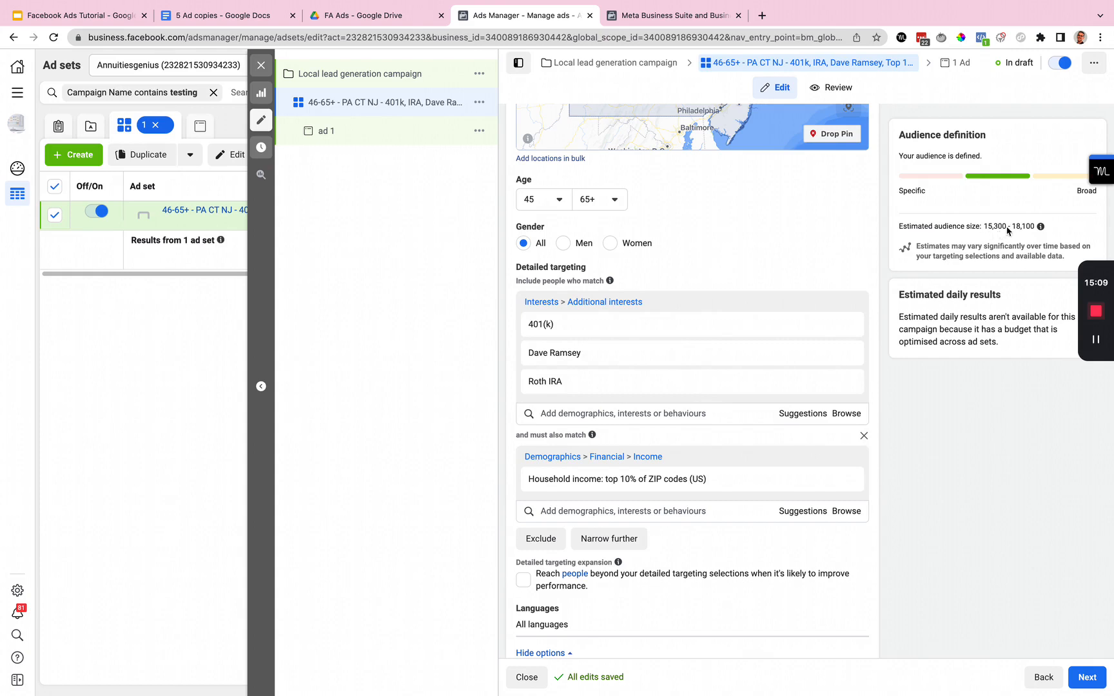
drag(984, 227, 1035, 231)
mouse_move(771, 382)
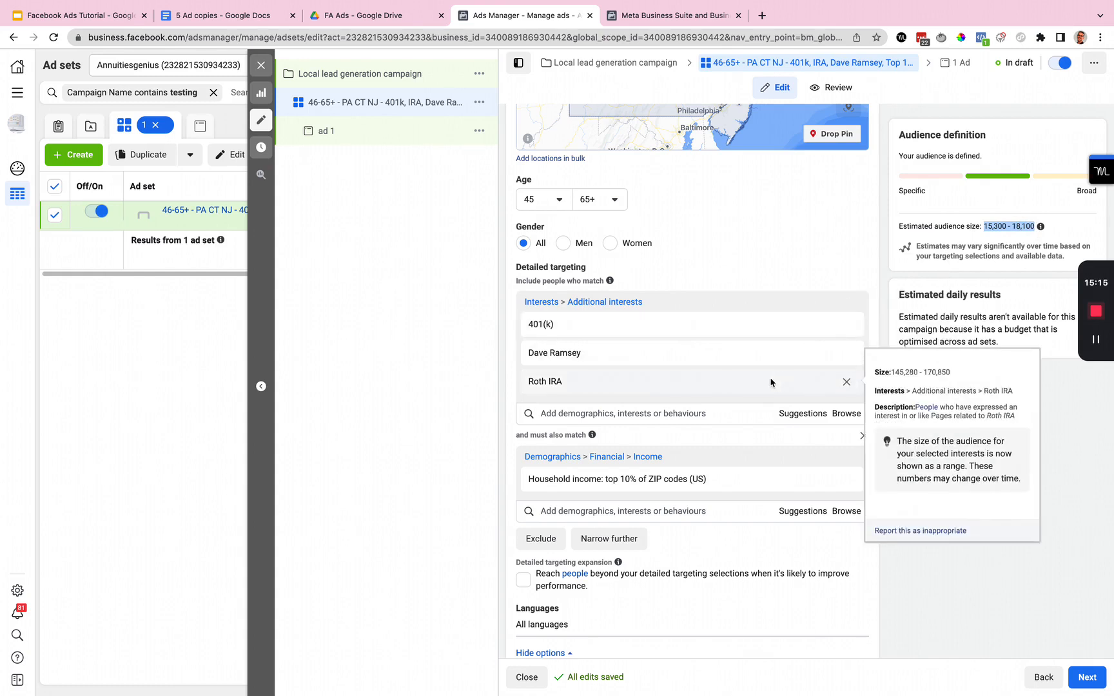
Add the suggested interests Retirement planning, Suze Orman and Financial plan to the included group and check the estimated audience size
click(718, 417)
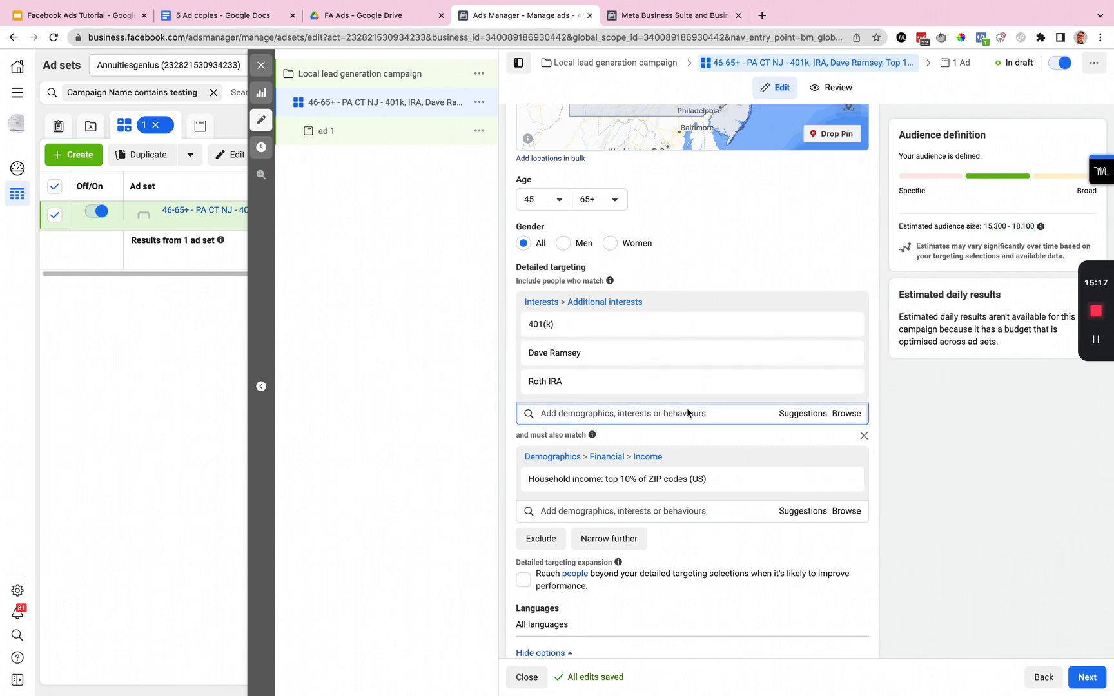
click(789, 416)
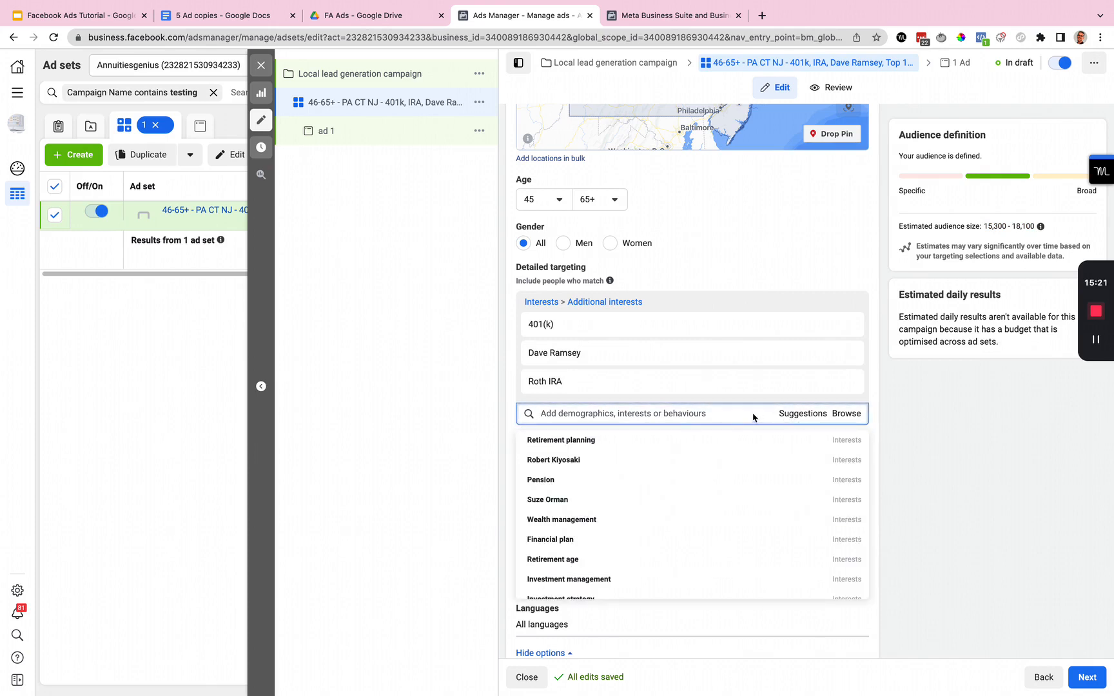
mouse_move(721, 435)
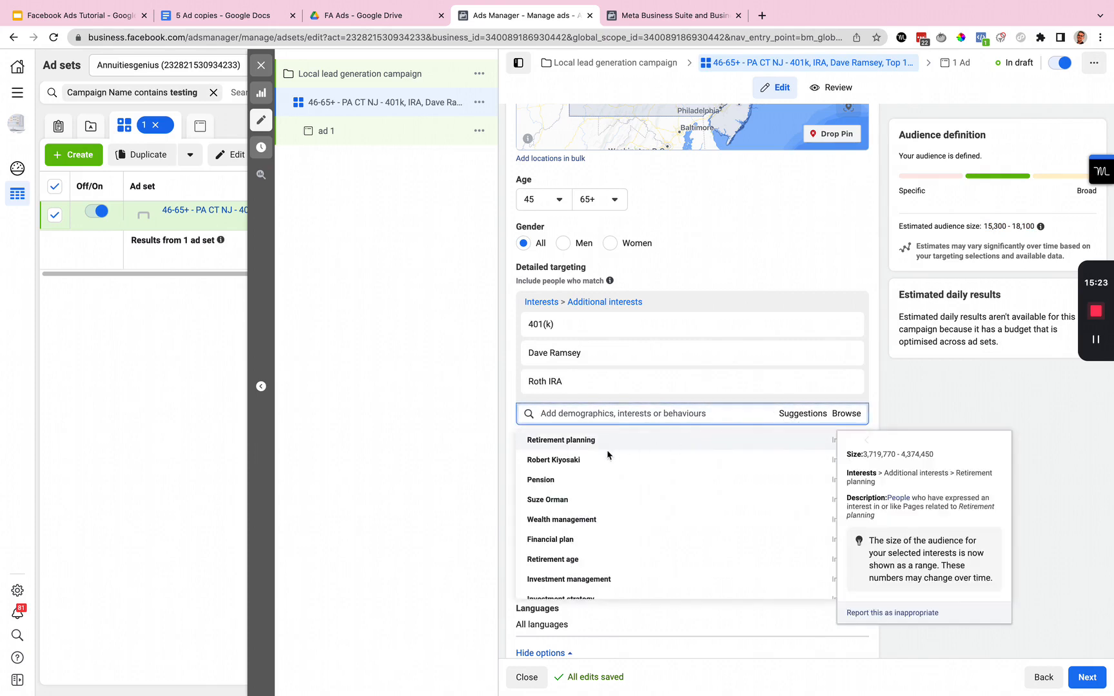
click(592, 441)
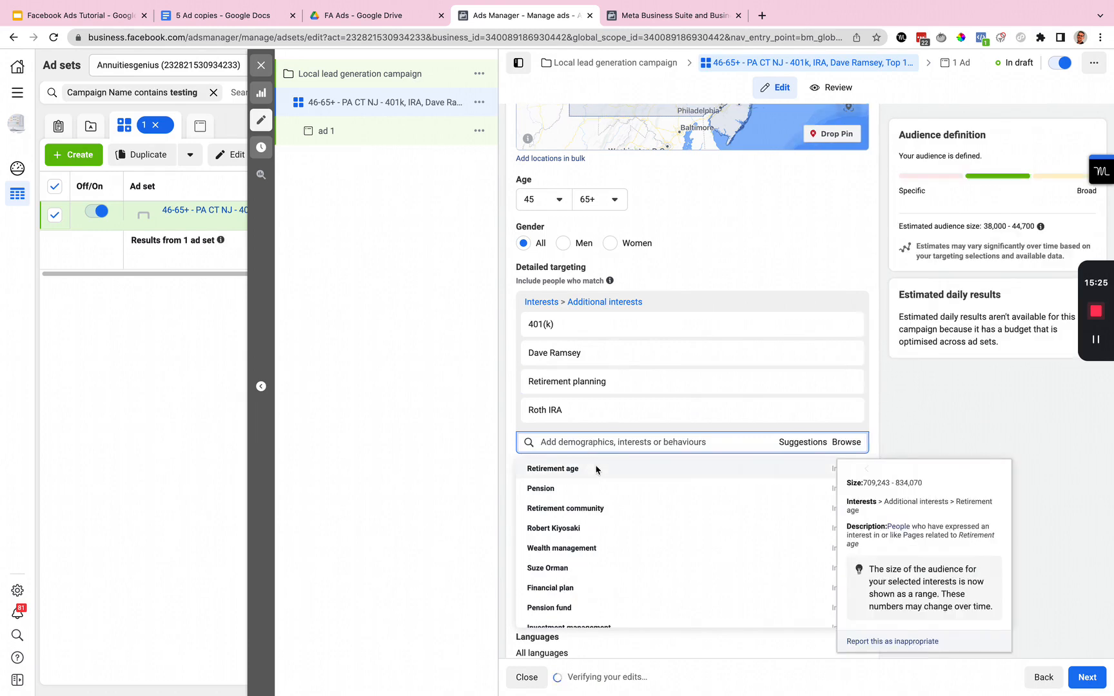
click(571, 569)
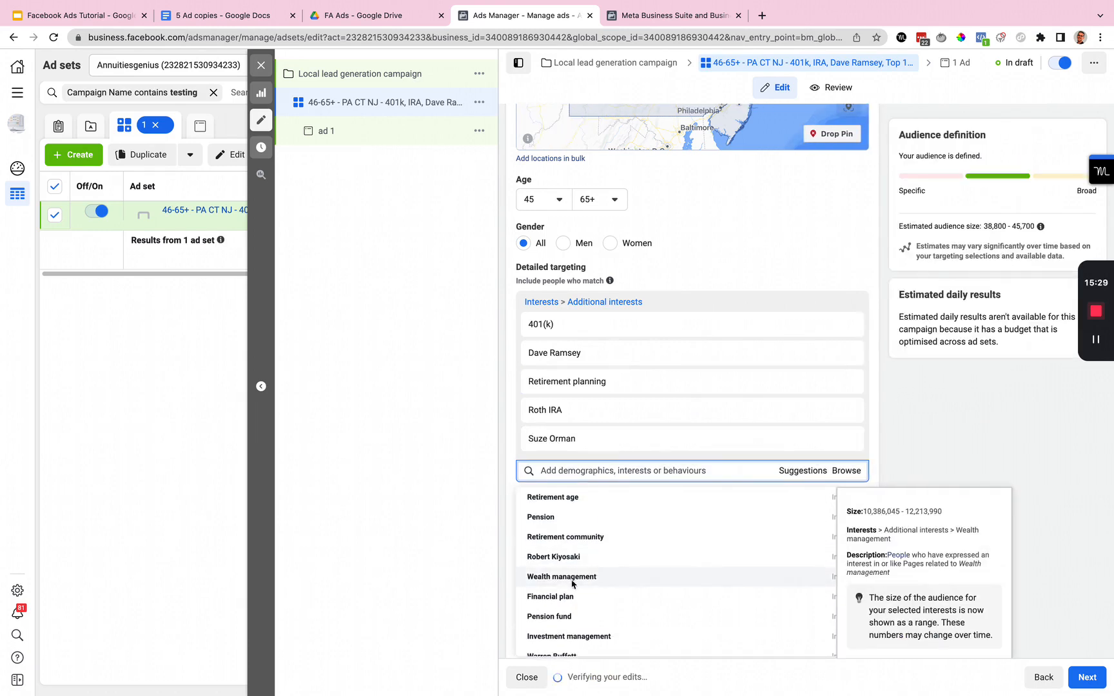
click(573, 595)
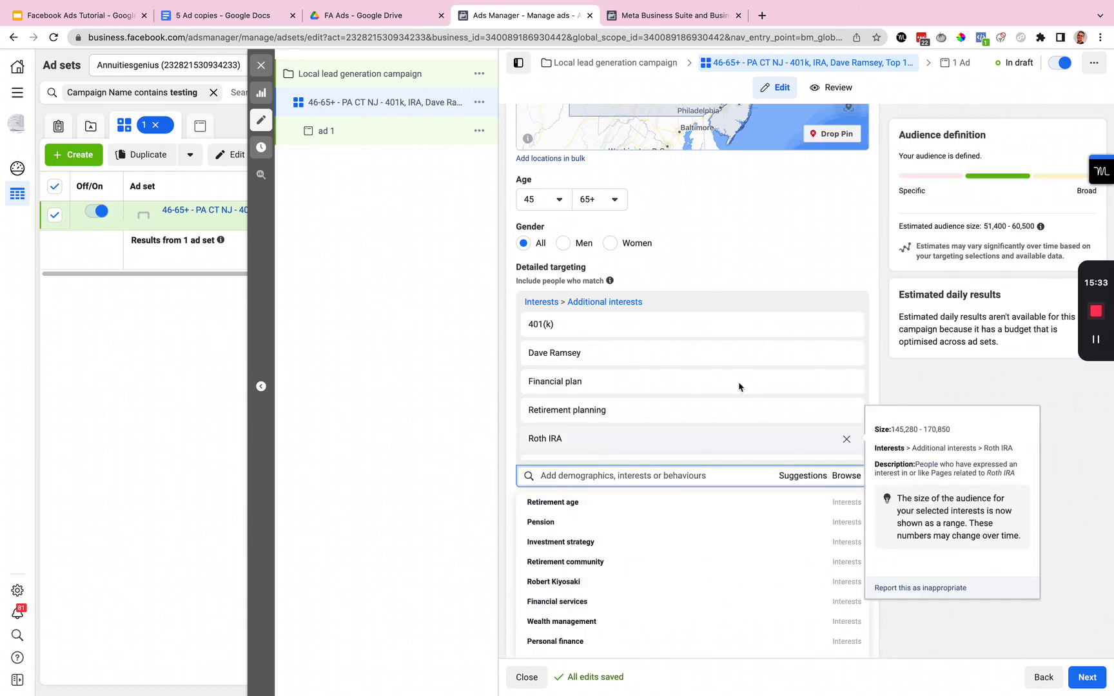
scroll(676, 373, down, 1)
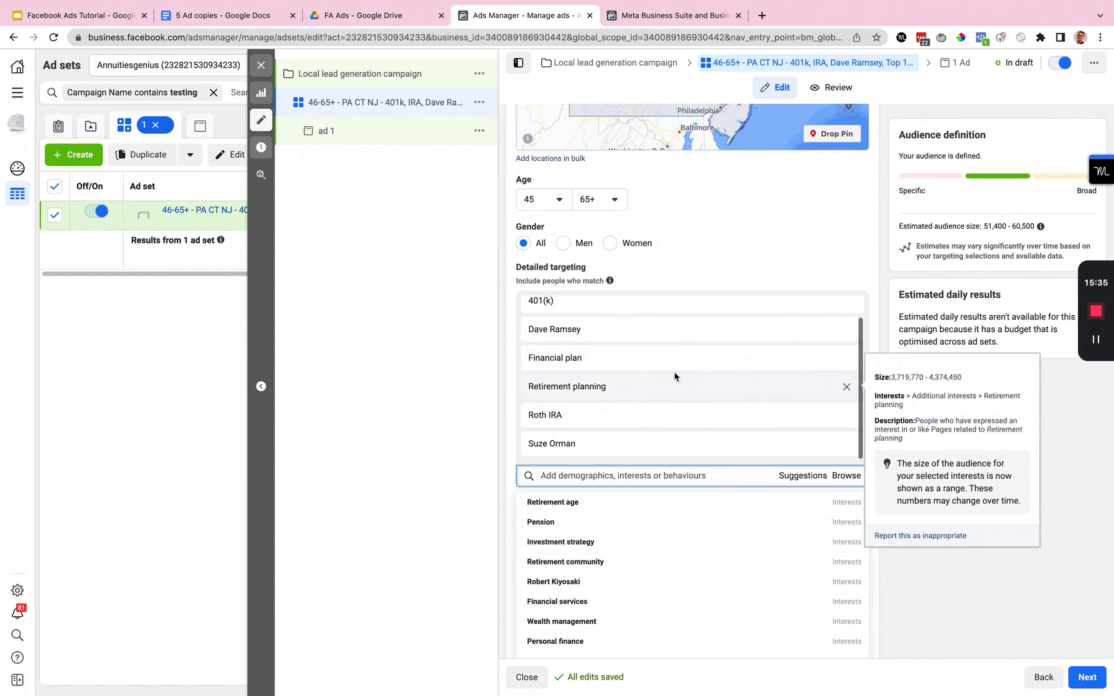
click(980, 231)
drag(983, 227, 1033, 227)
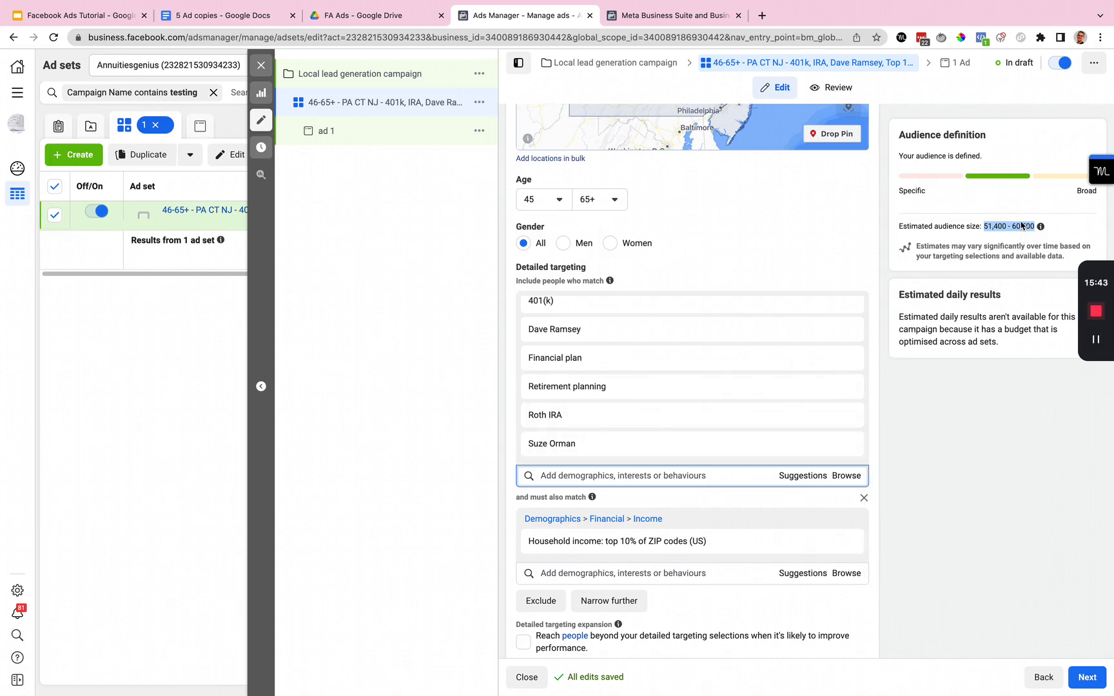
Add the suggested interest Investment strategy to the included interests in the detailed targeting
click(791, 483)
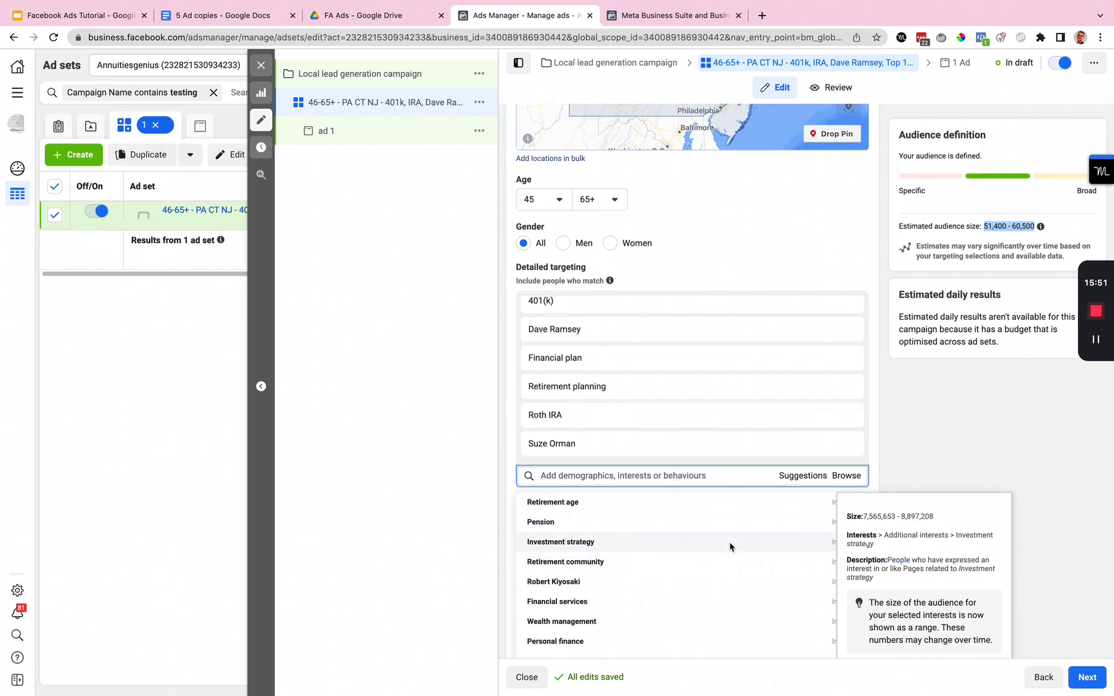
click(729, 543)
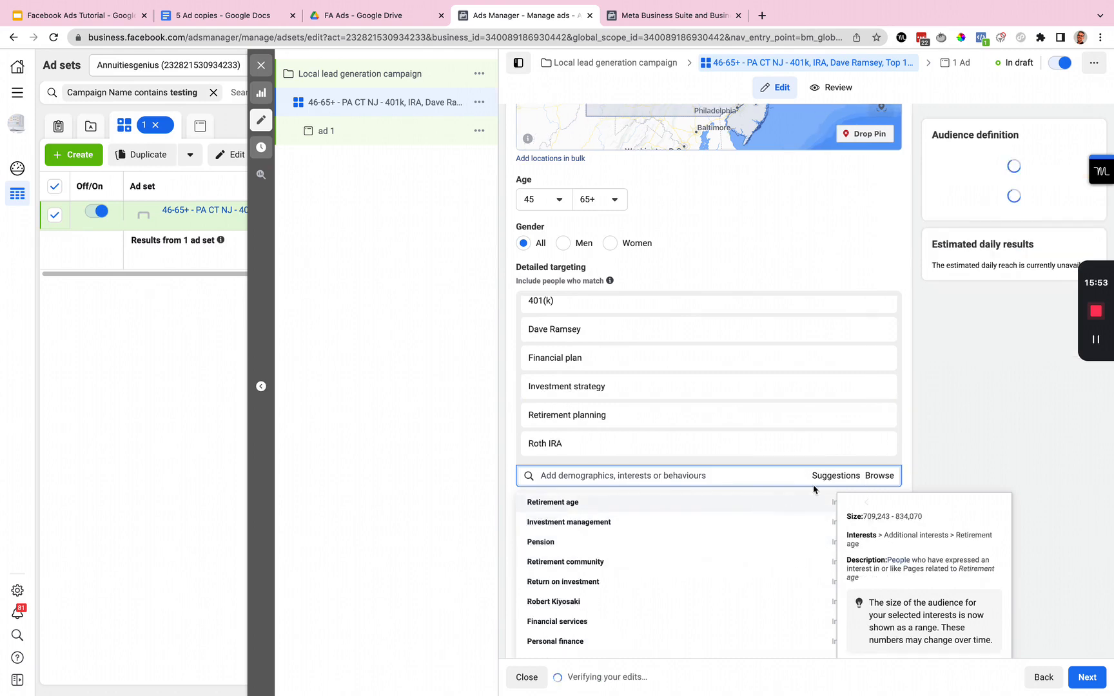
scroll(749, 514, down, 2)
scroll(738, 552, up, 4)
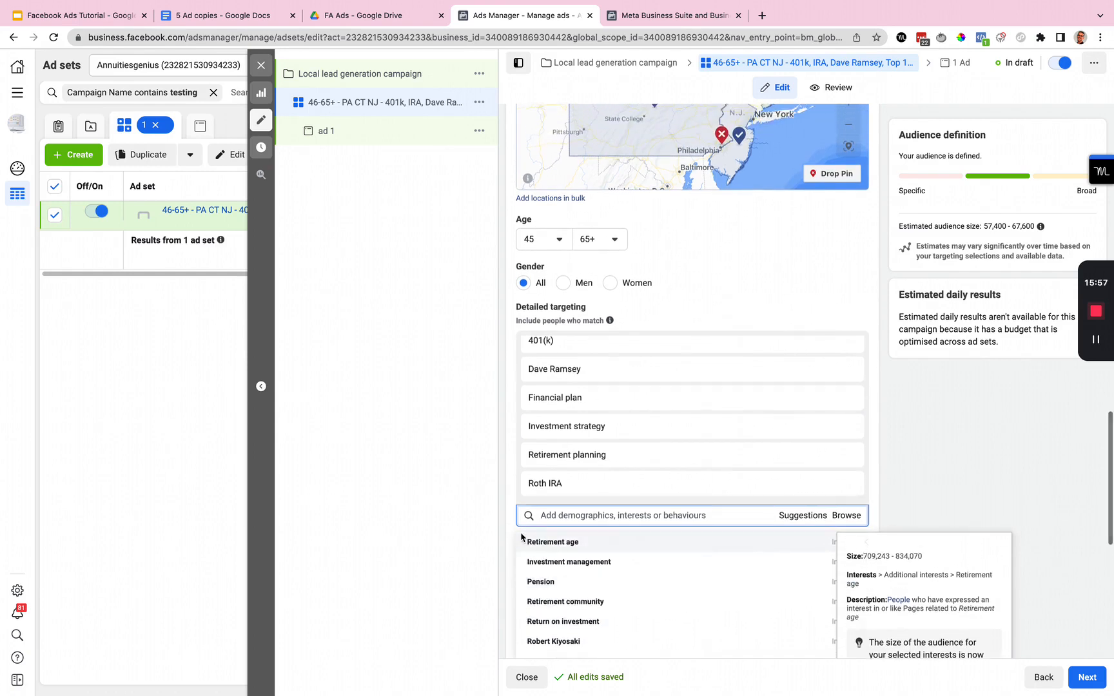
Add the suggested interests Social Security (United States) and Asset management to the included interests in the detailed targeting
scroll(514, 542, down, 3)
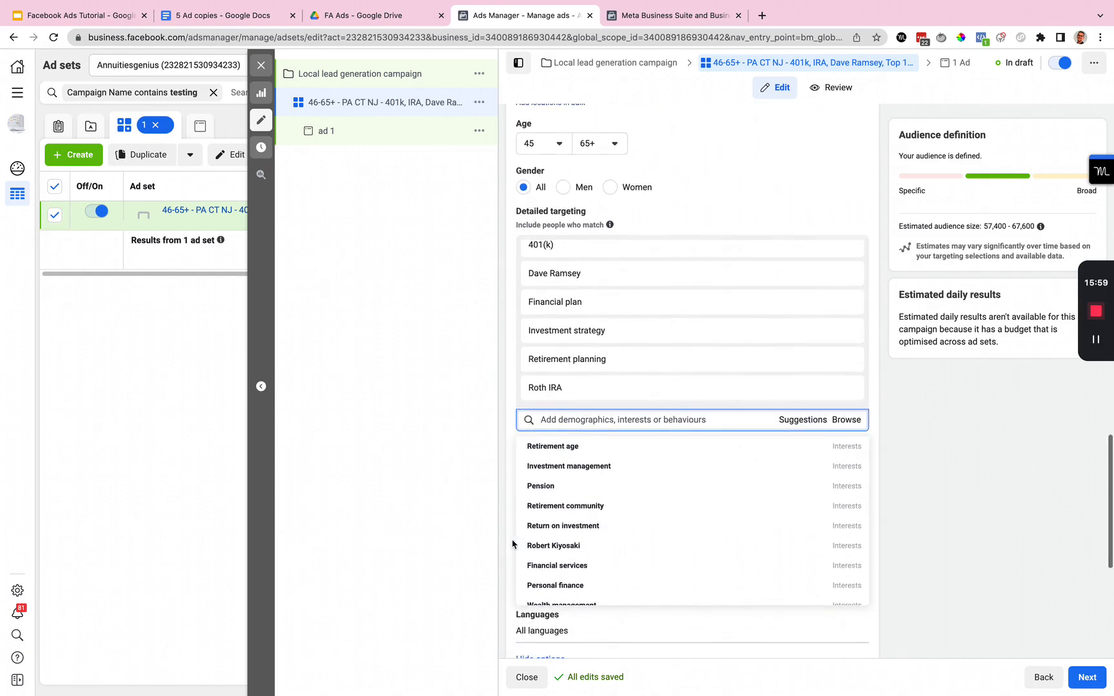
scroll(594, 520, down, 3)
scroll(594, 521, down, 1)
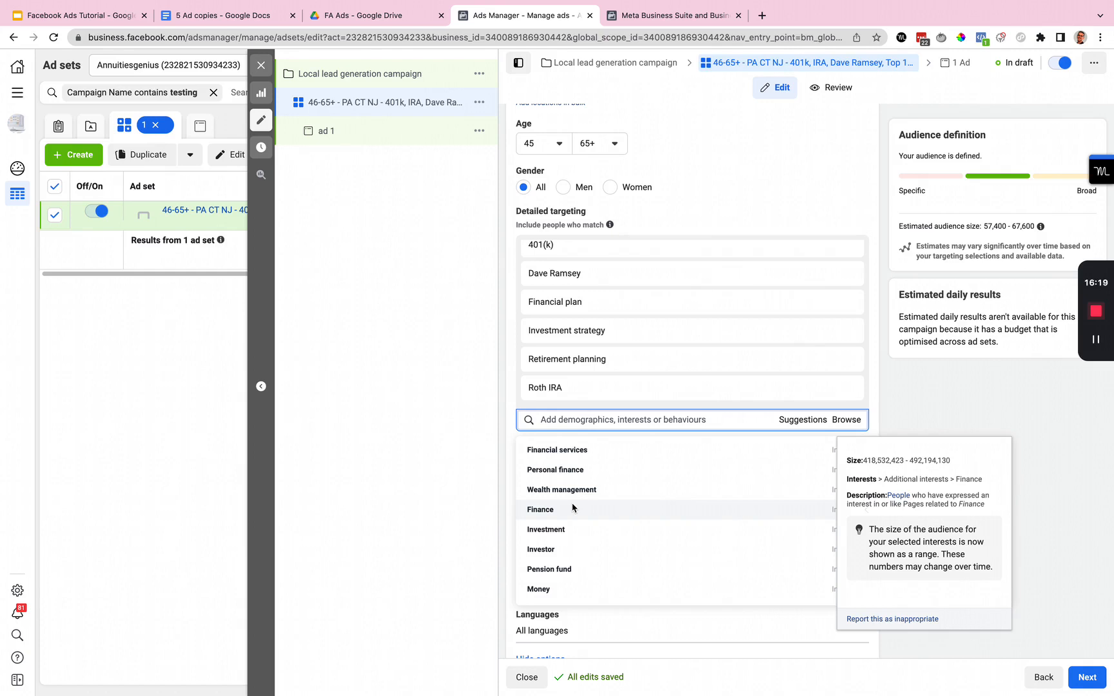
scroll(572, 508, down, 3)
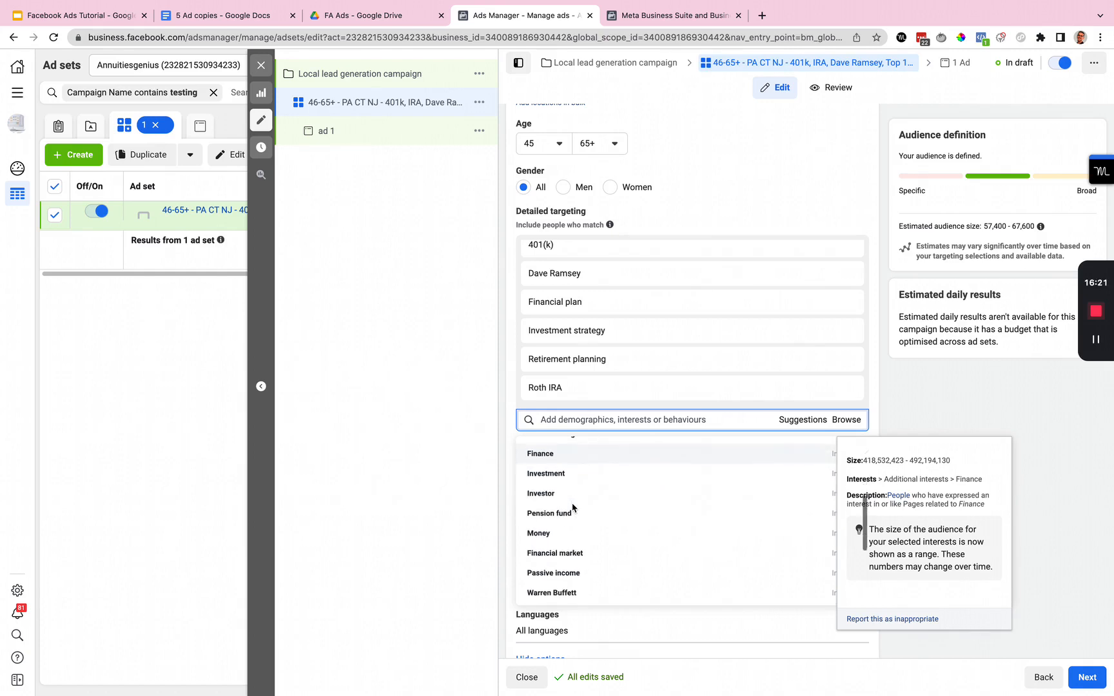
scroll(573, 508, down, 2)
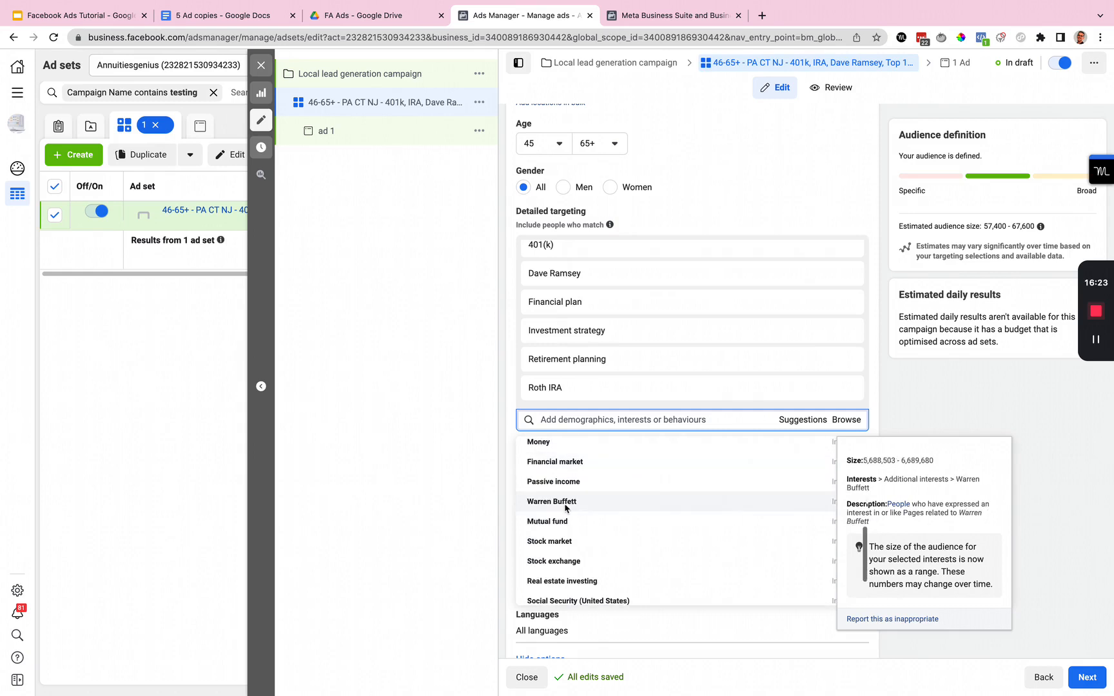
scroll(578, 505, down, 5)
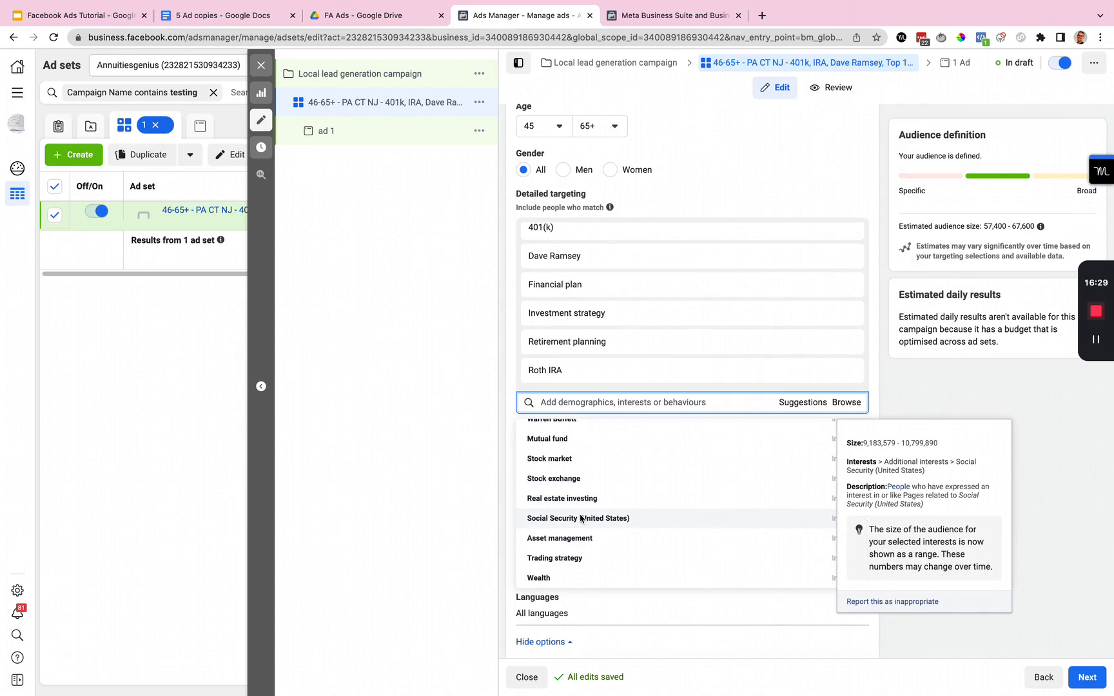
click(581, 518)
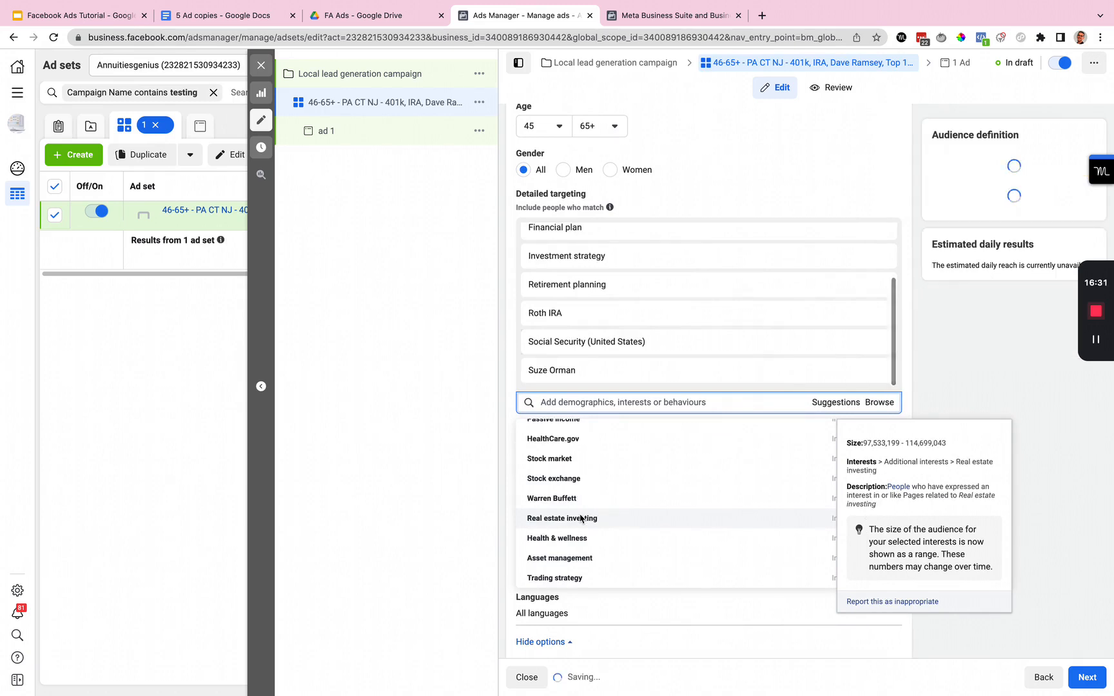
click(578, 559)
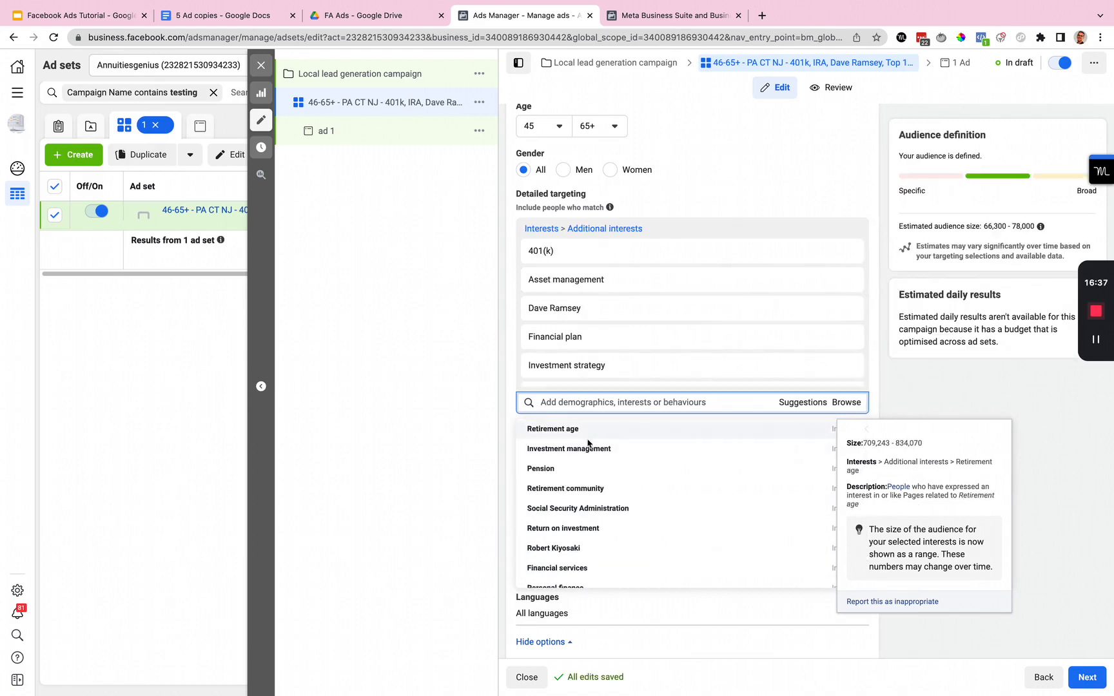
Add the suggested interests Investment management, Personal finance and Wealth management to the included group and check the estimated audience size
click(588, 449)
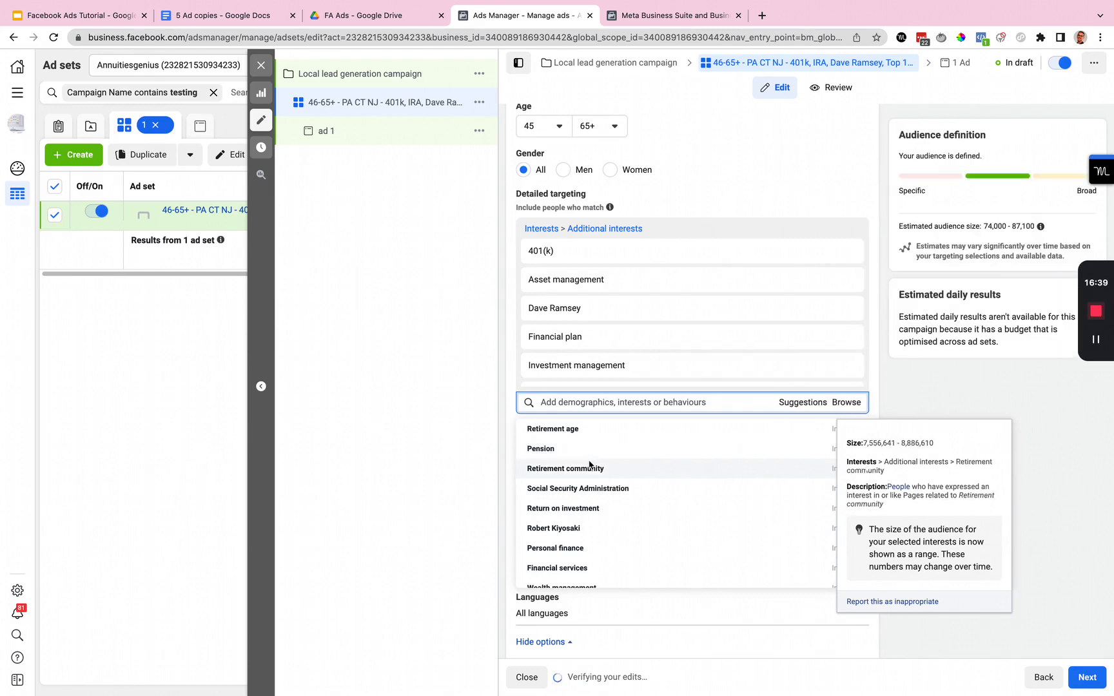
scroll(597, 509, down, 1)
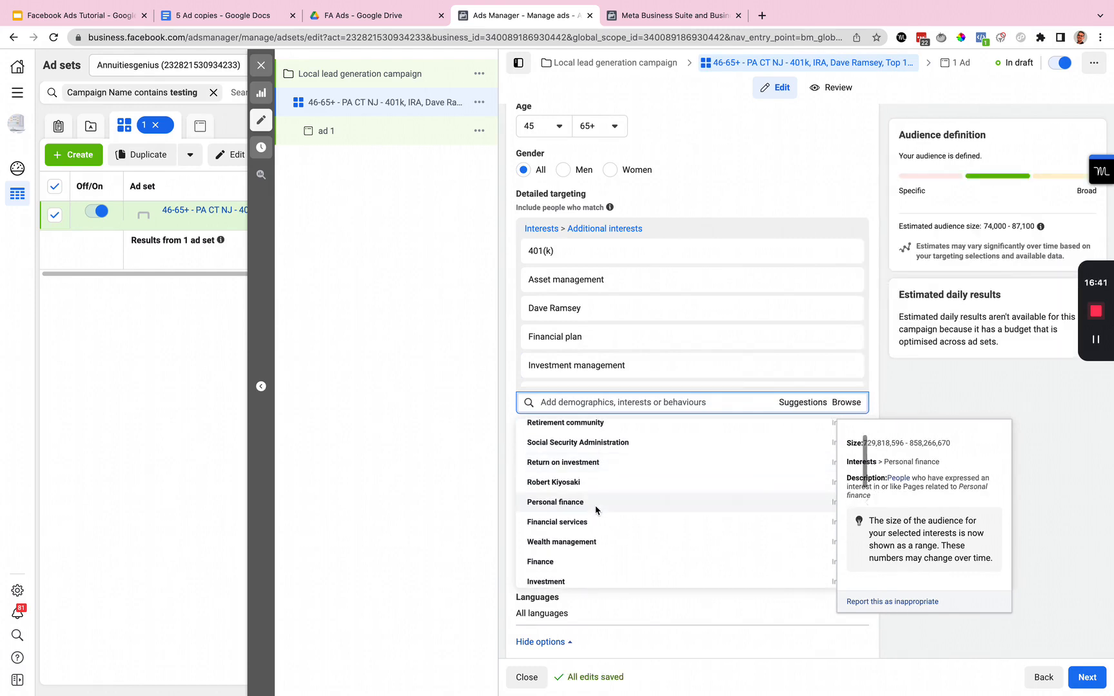
click(597, 509)
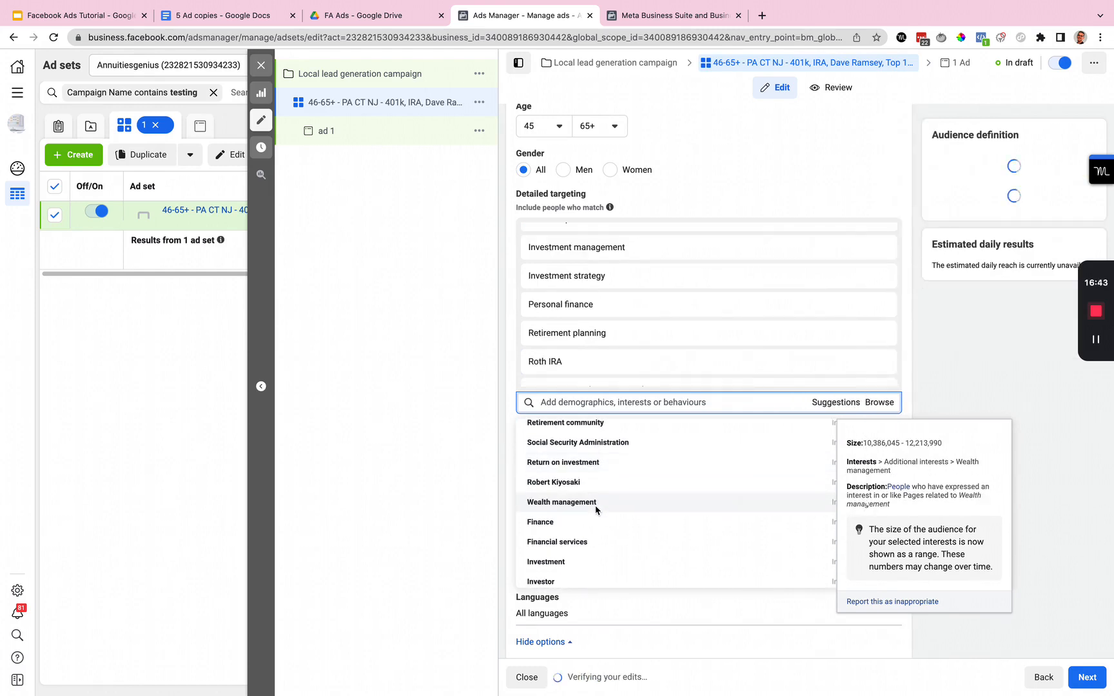
click(596, 509)
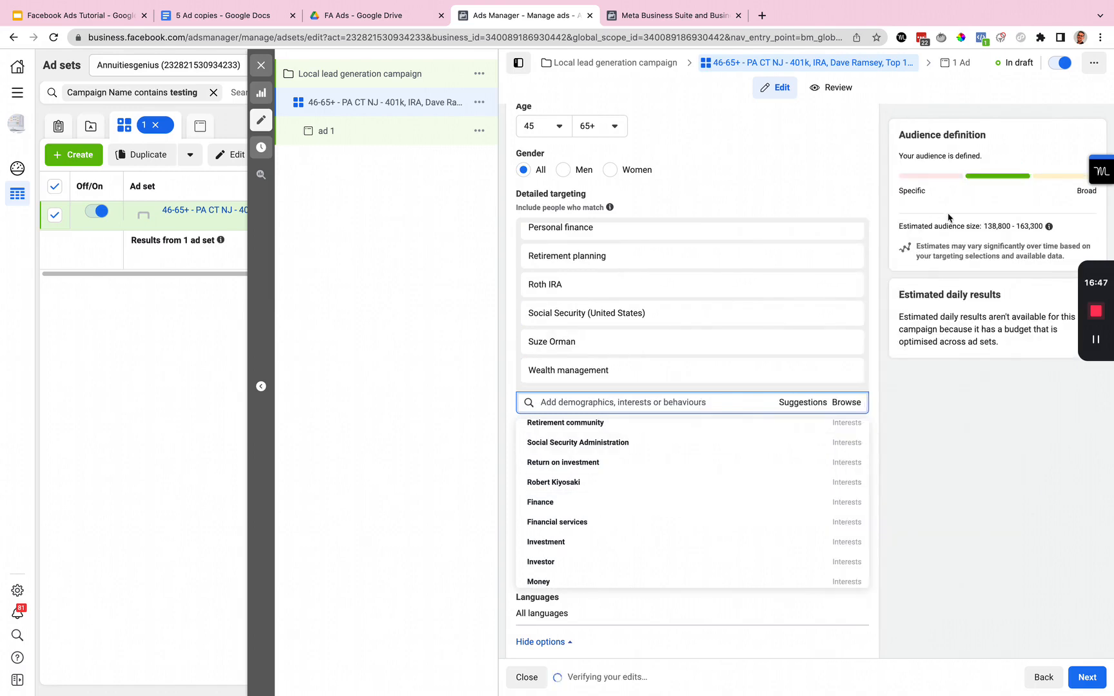
click(989, 232)
double_click(990, 231)
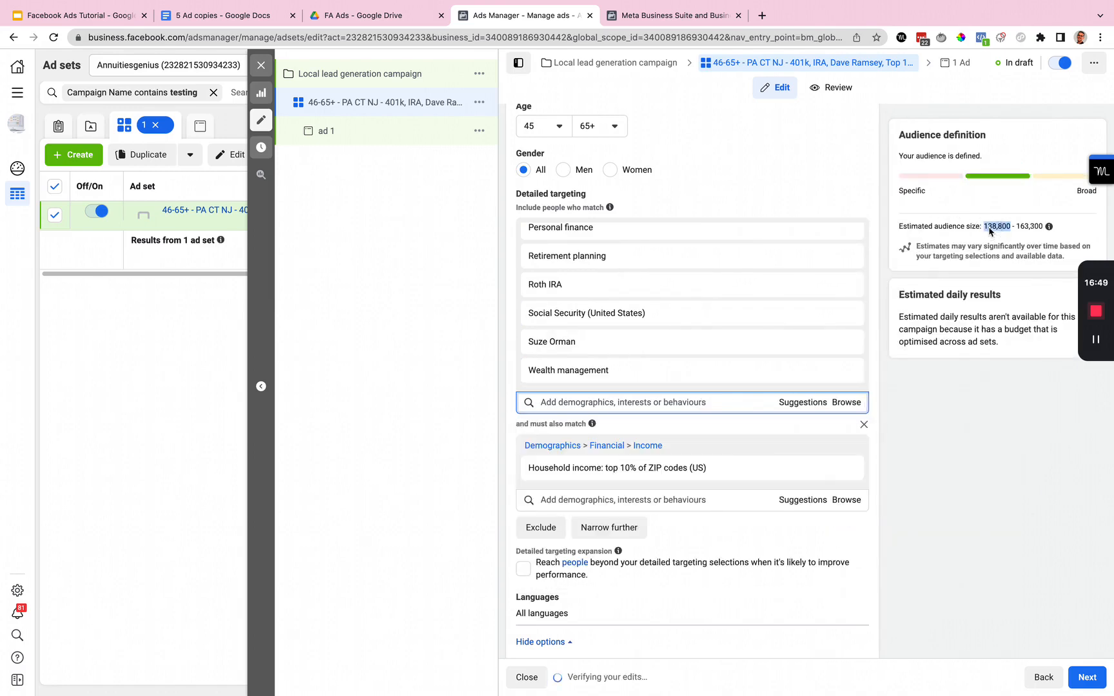
click(928, 322)
Add "Household income: top 5% of ZIP codes (US)" to the must-also-match group and check the audience size and criteria details
mouse_move(772, 372)
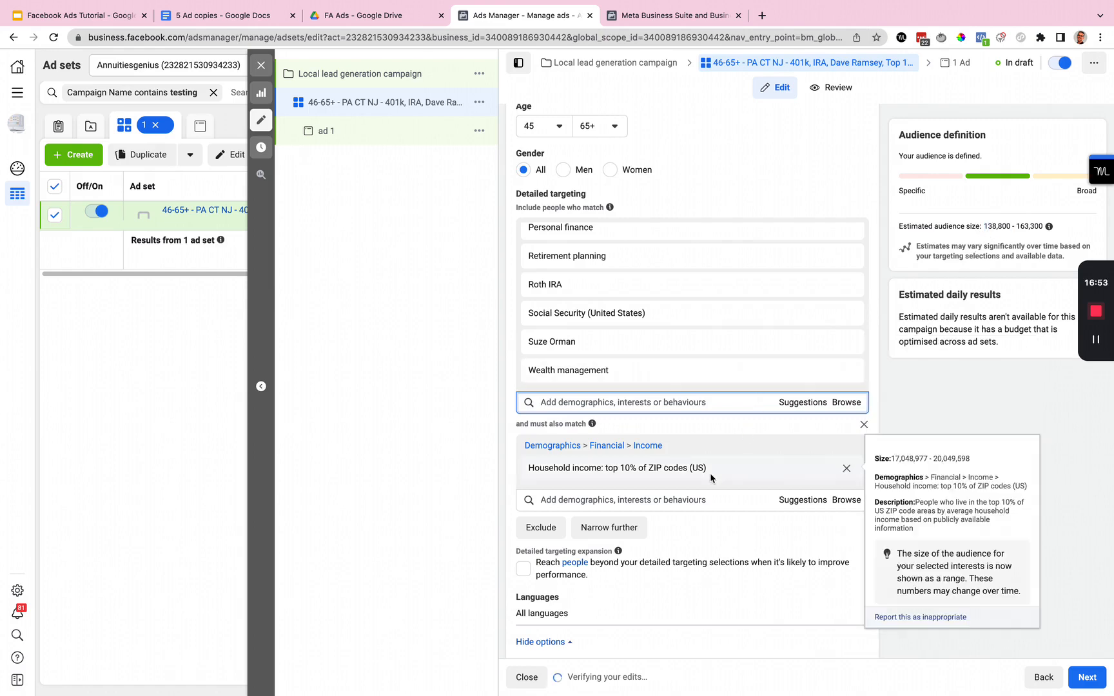
click(690, 501)
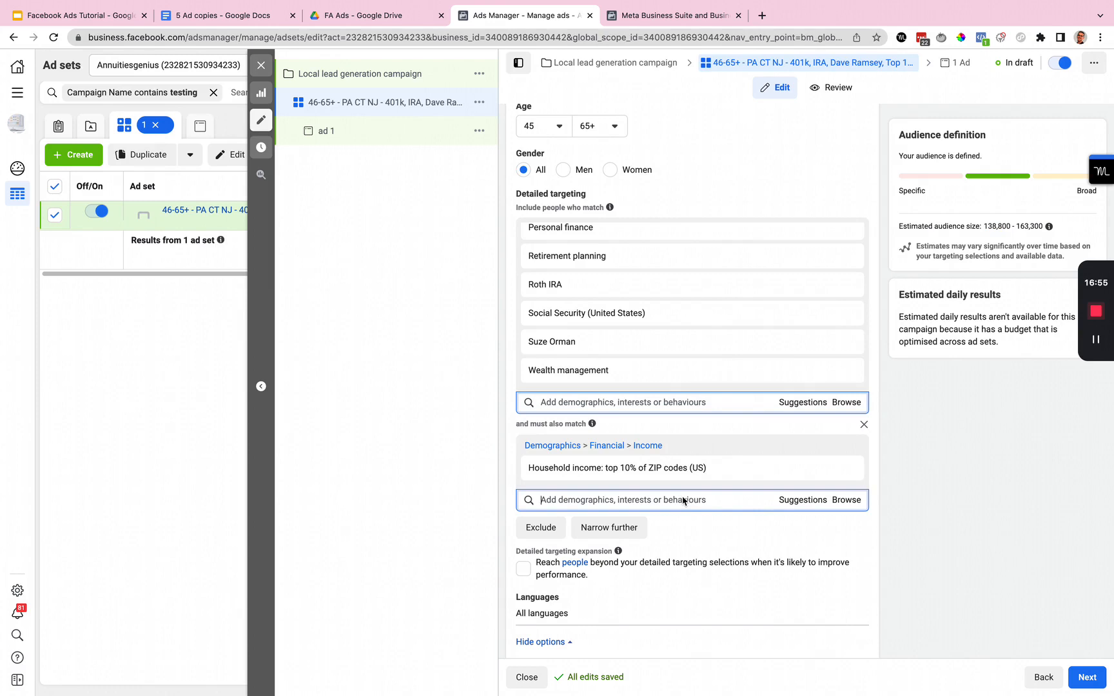
text(top 5%)
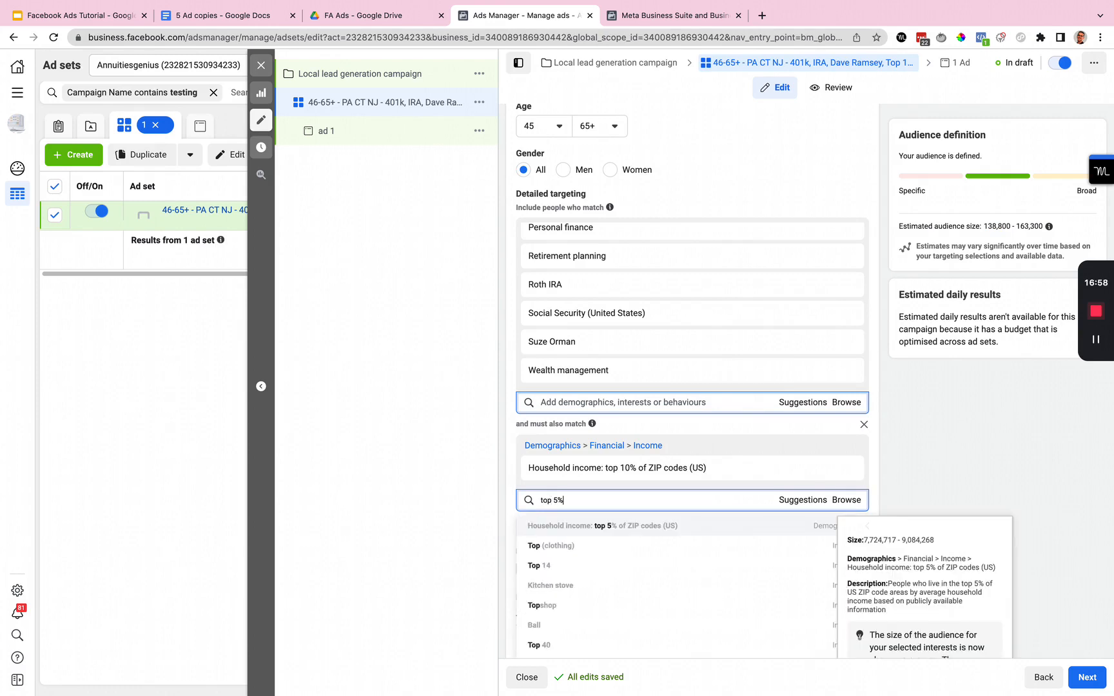
click(643, 525)
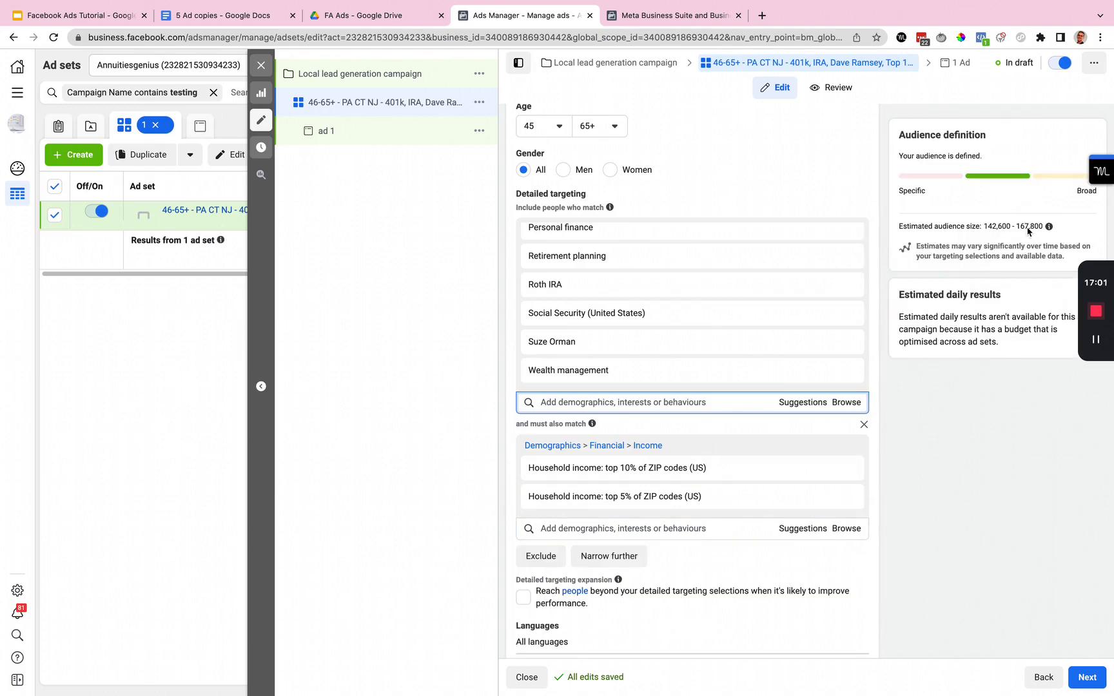
mouse_move(685, 498)
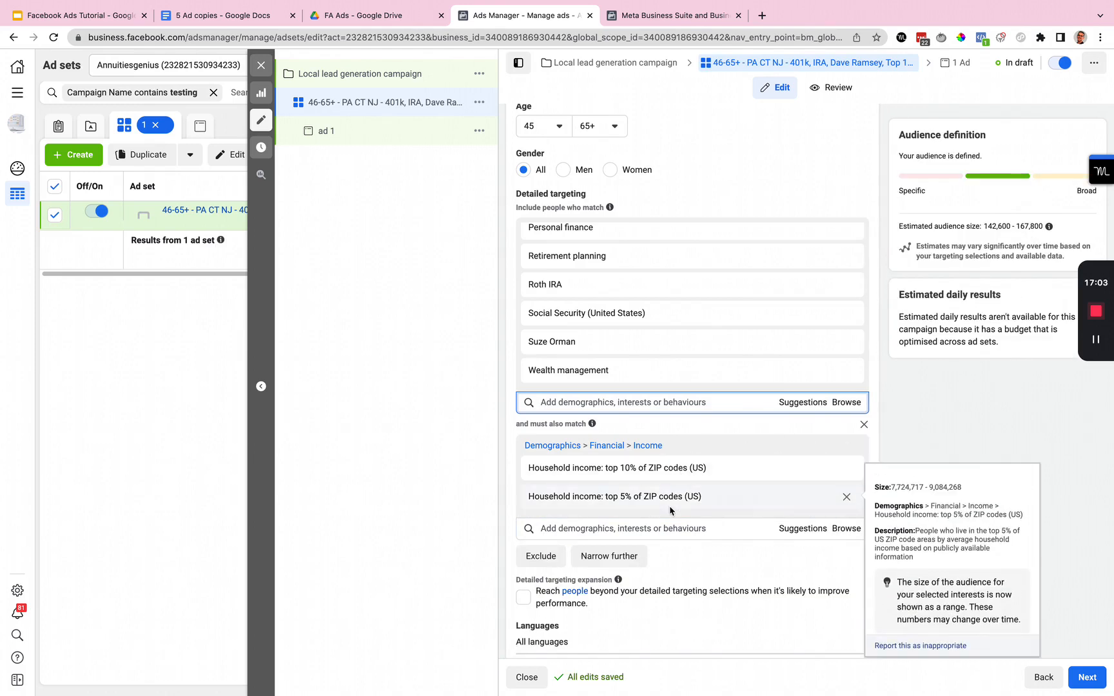
mouse_move(677, 476)
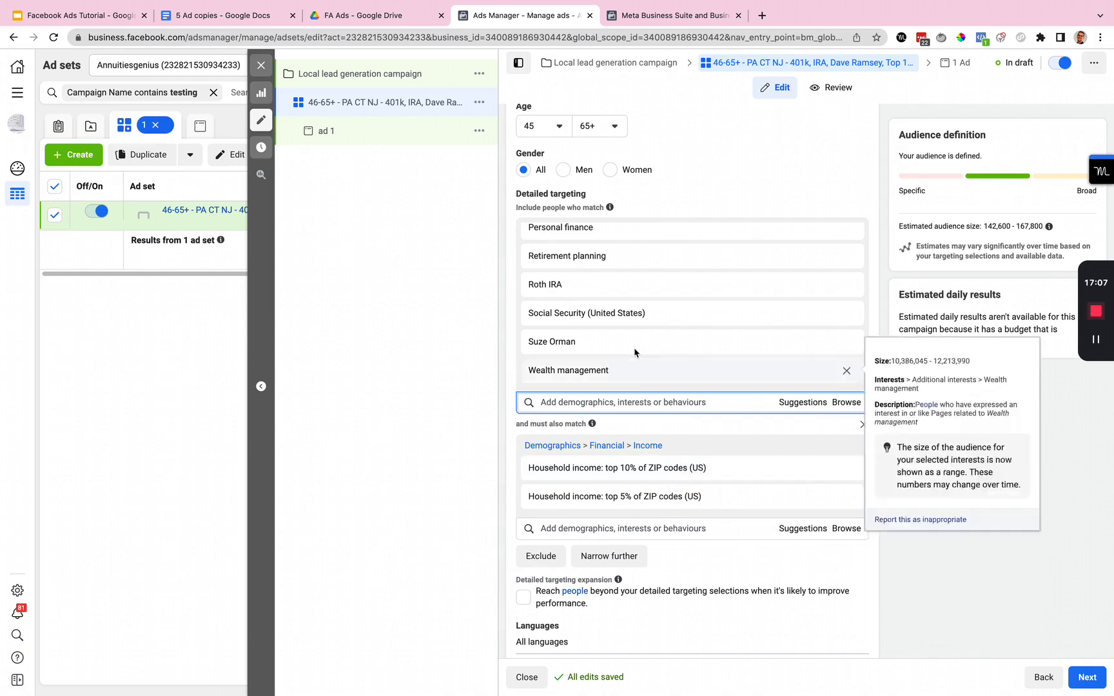
Review the ad set's audience and placement settings and open ad 1 for editing
scroll(635, 330, up, 3)
scroll(635, 330, up, 5)
scroll(635, 329, down, 5)
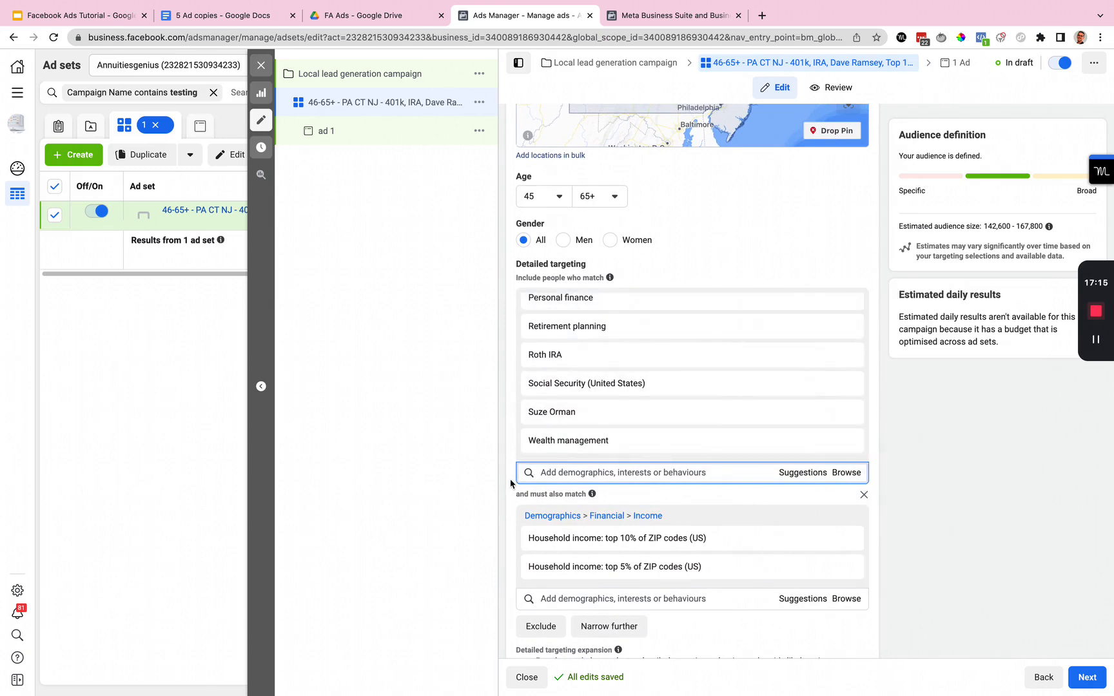
scroll(513, 482, down, 6)
scroll(511, 483, down, 2)
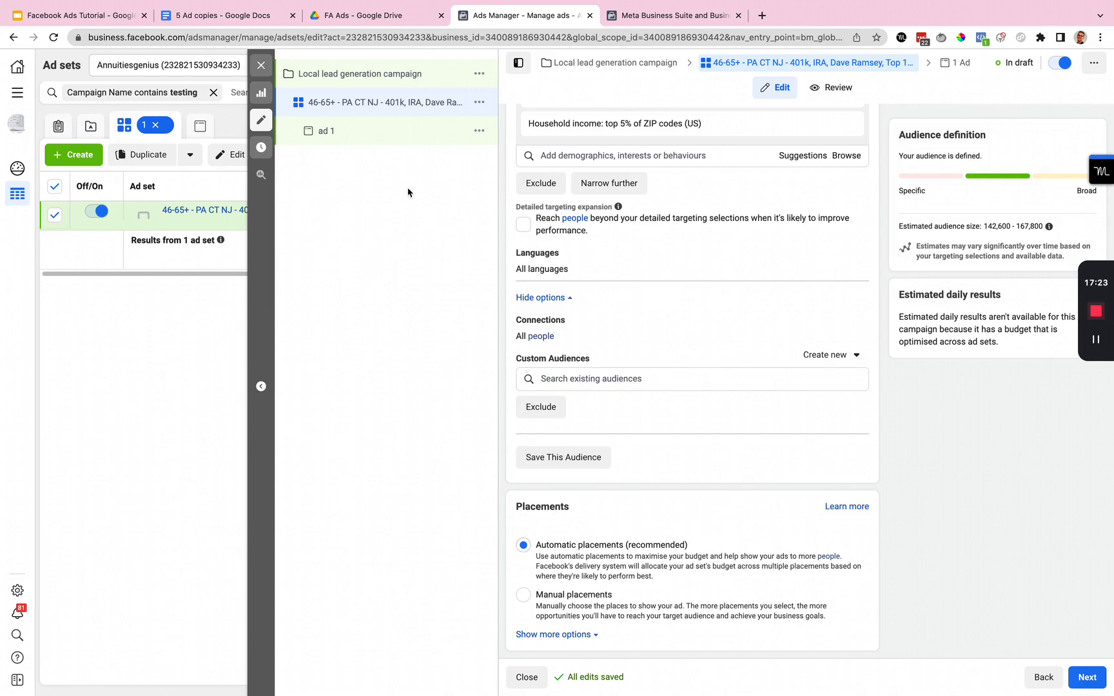
click(381, 136)
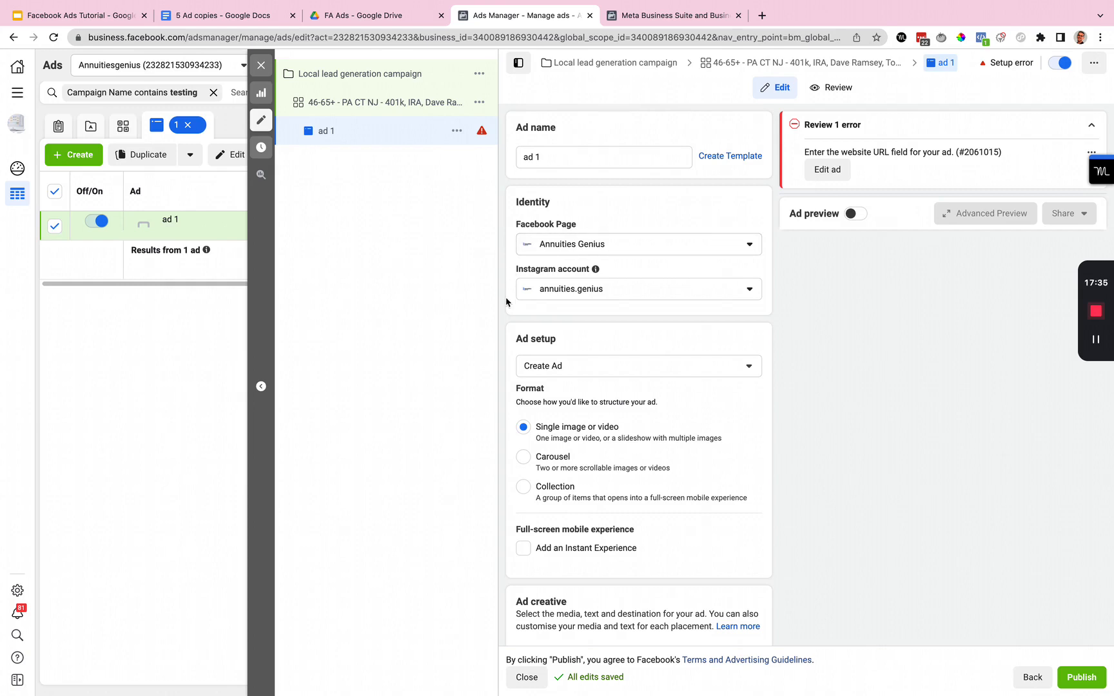
Examine the ad creative section of ad 1, including the Primary text and Headline fields
scroll(506, 301, down, 6)
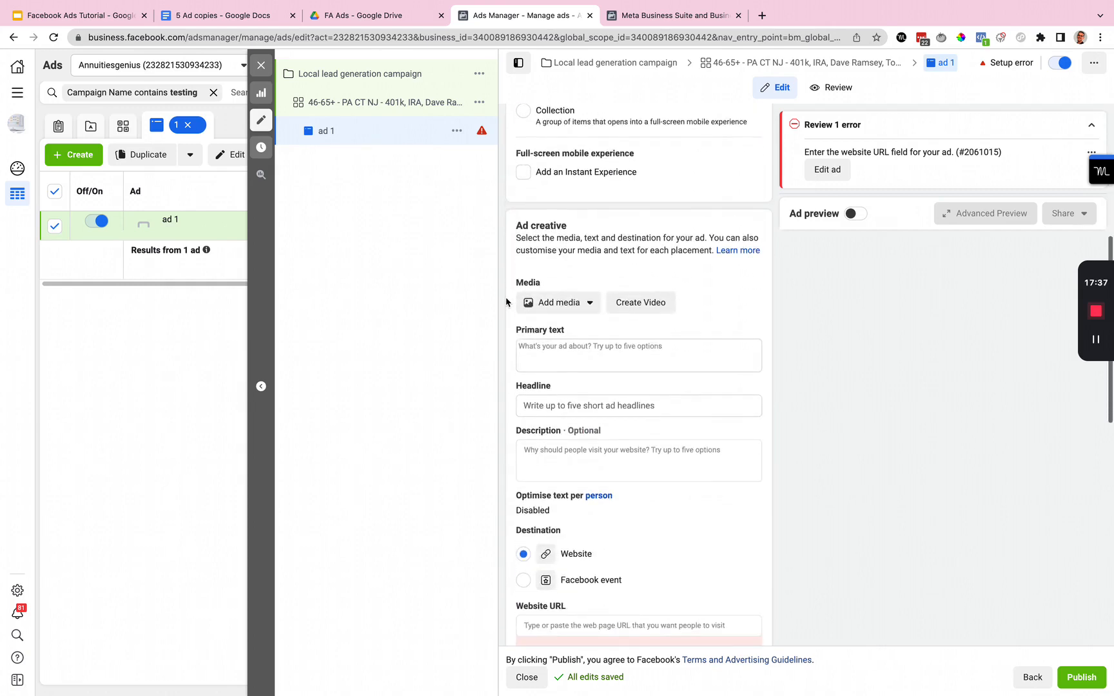
scroll(506, 301, down, 2)
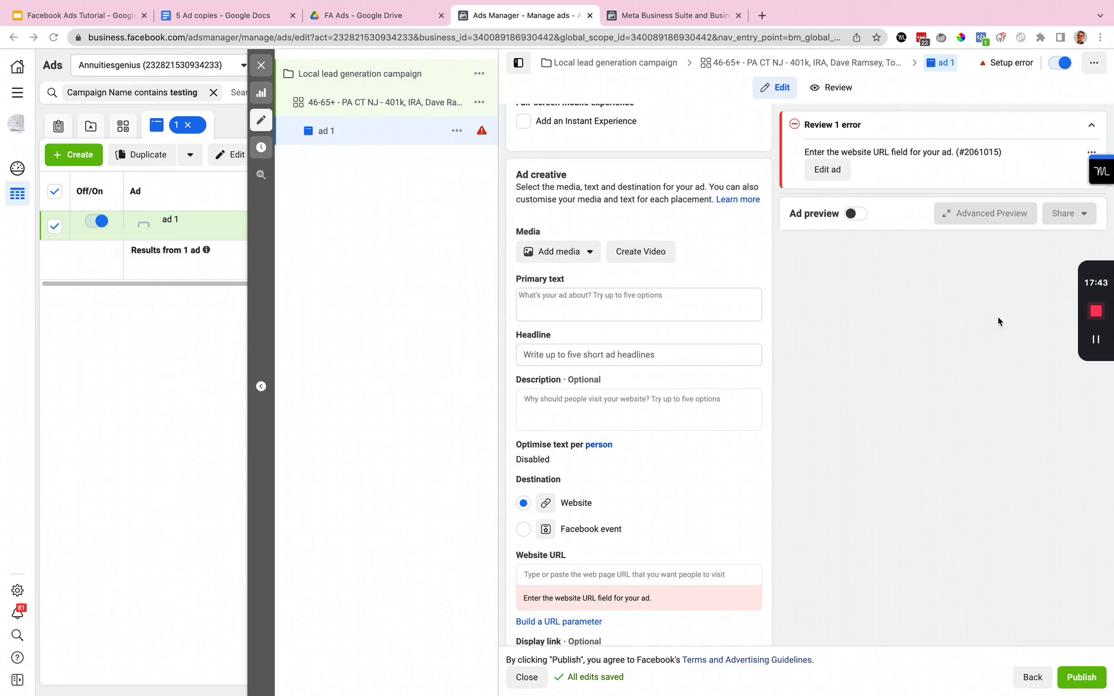
click(626, 355)
mouse_move(577, 282)
click(598, 318)
click(484, 277)
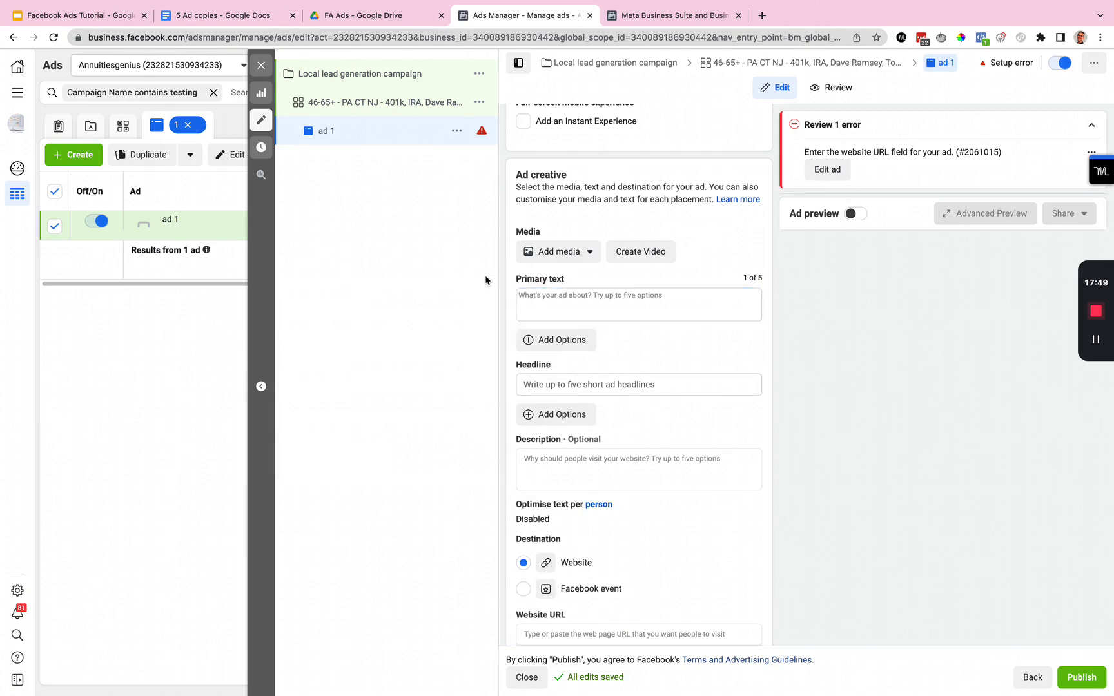
Switch to the "5 Ad copies" Google Doc and copy the body text of Ad copy #1 without its headline
click(269, 23)
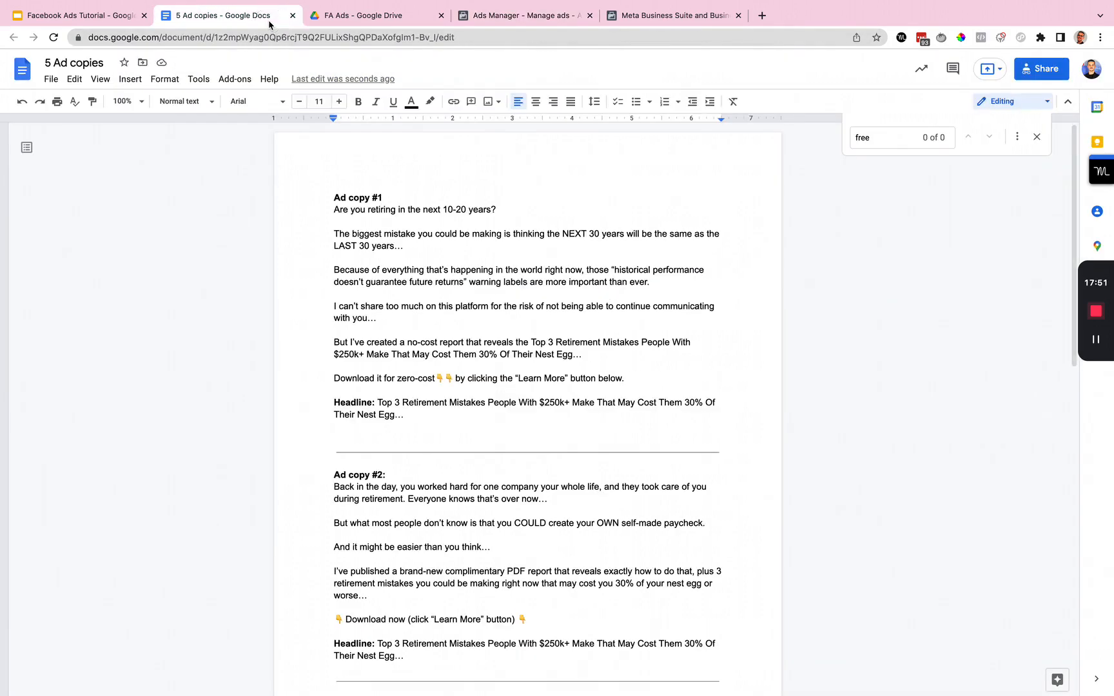
scroll(414, 226, down, 10)
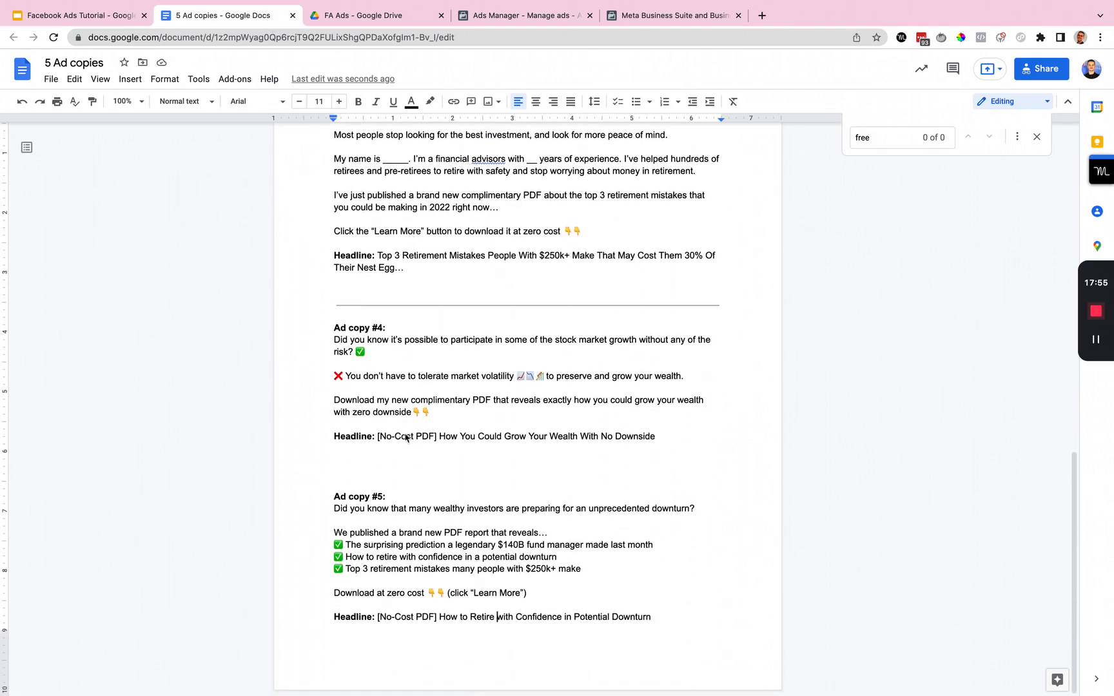
scroll(404, 448, up, 12)
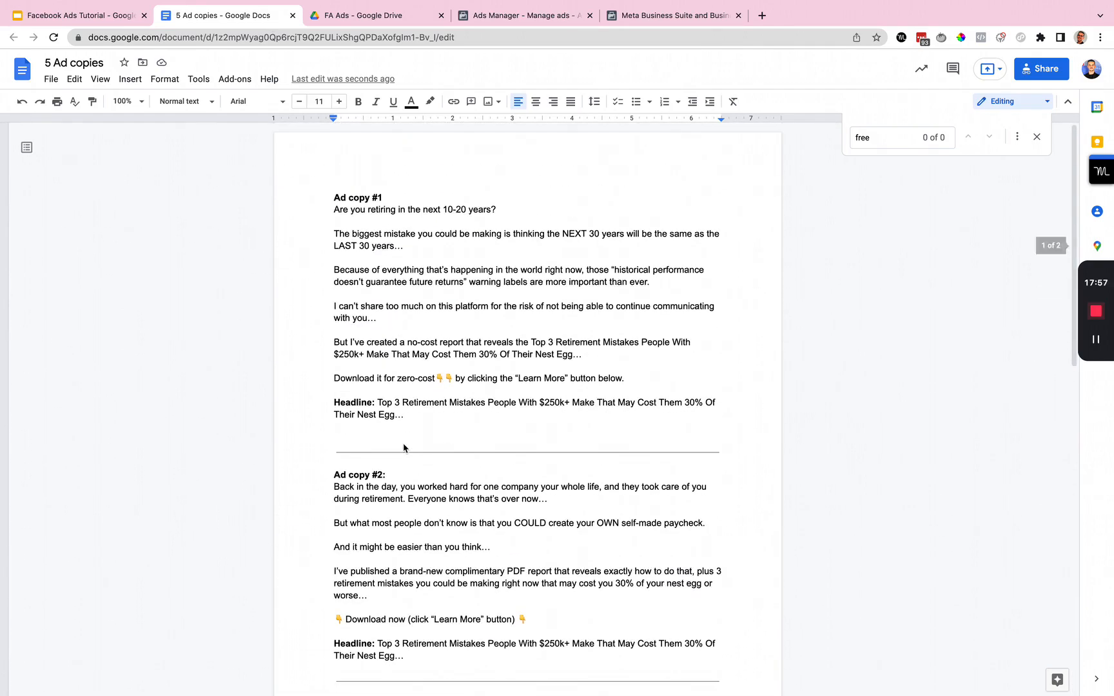
drag(334, 210, 629, 378)
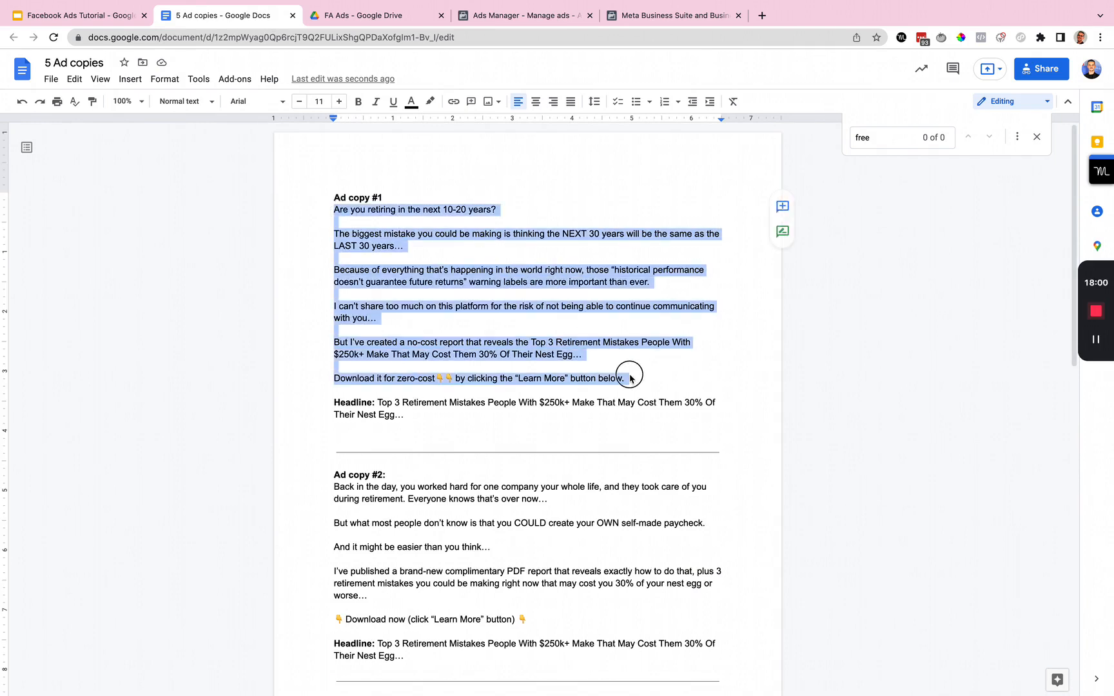
right_click(485, 287)
click(517, 316)
Return to Ads Manager, paste the copied text as ad 1's primary text and remove the trailing blank line
click(520, 15)
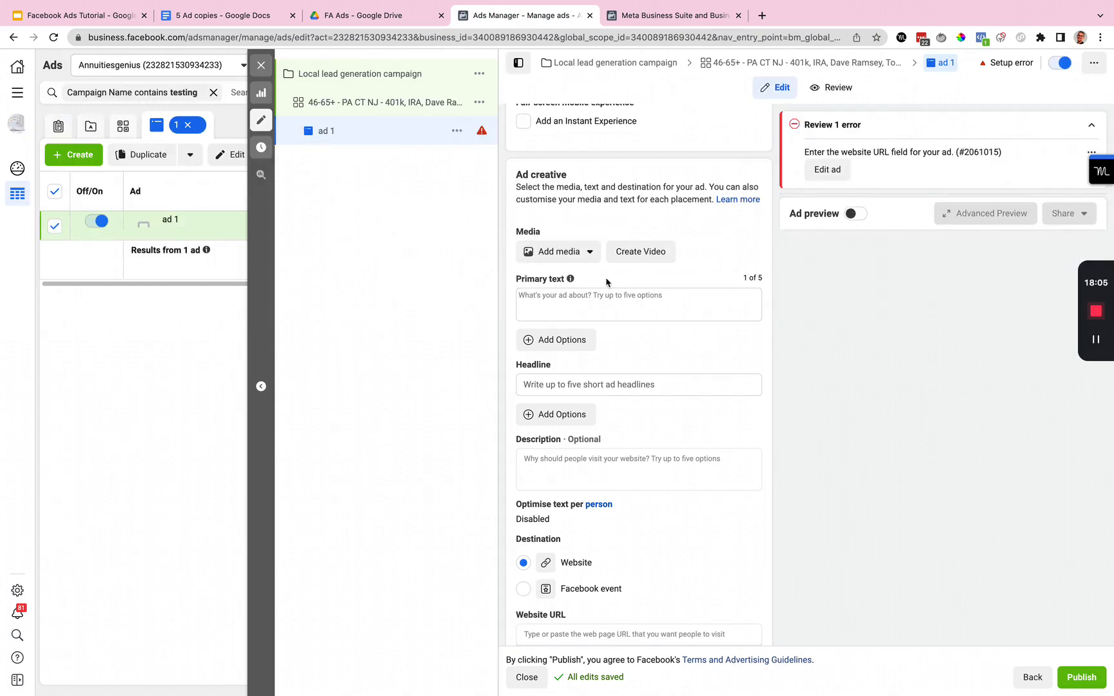
click(597, 300)
right_click(579, 305)
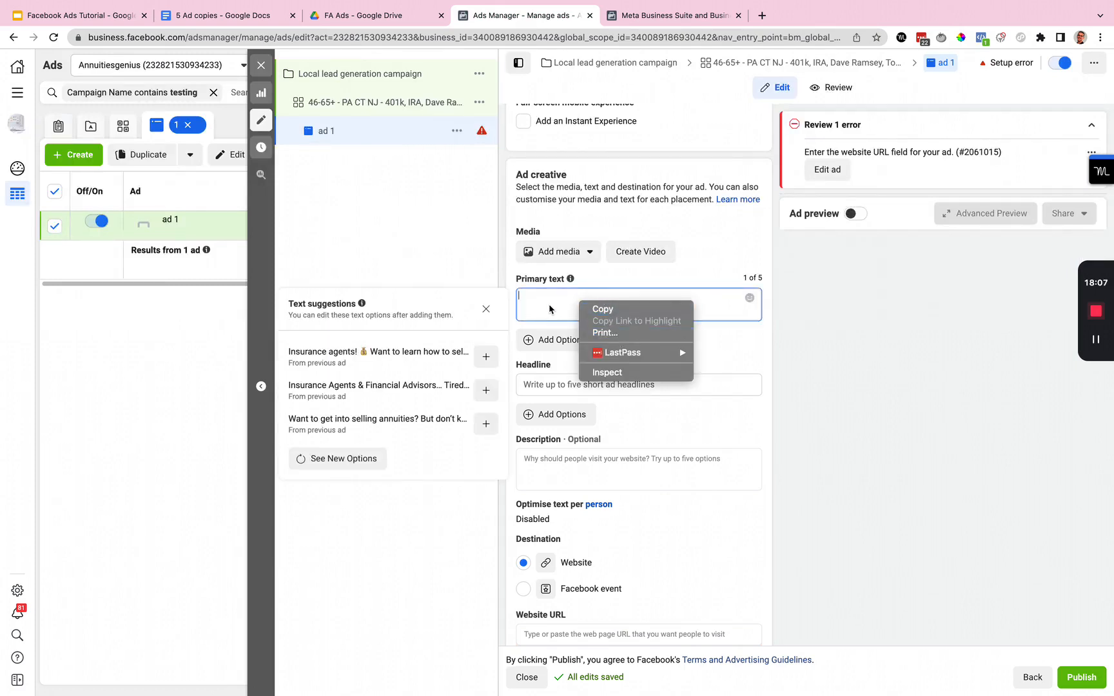
click(548, 310)
key(super+v)
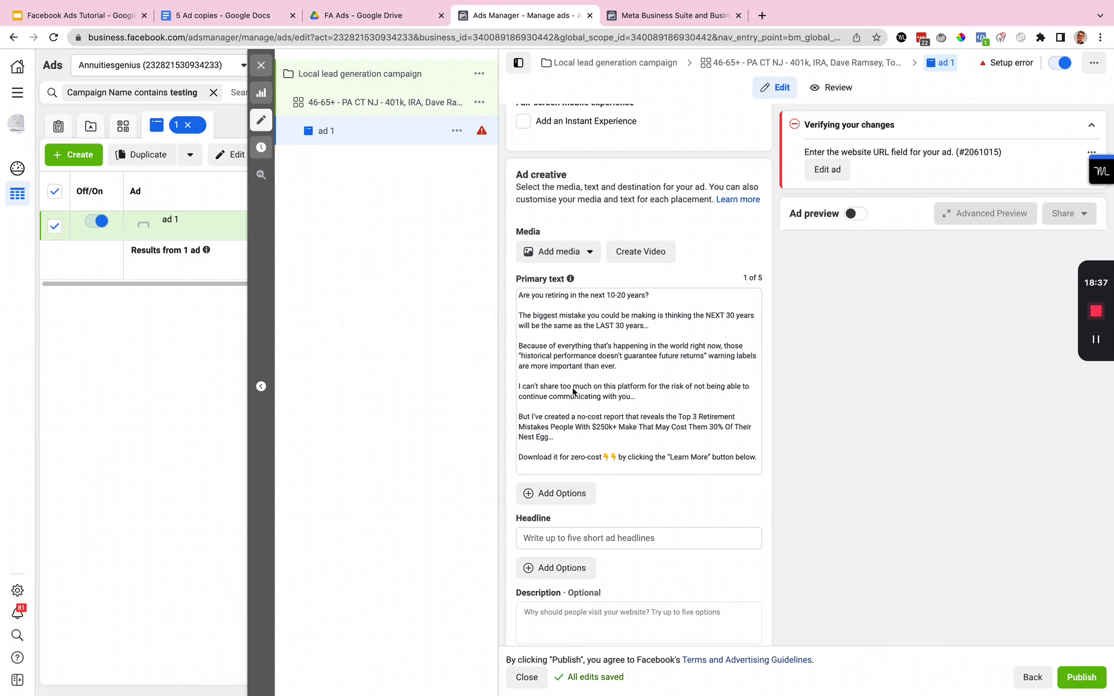
click(558, 471)
key(BackSpace)
click(658, 513)
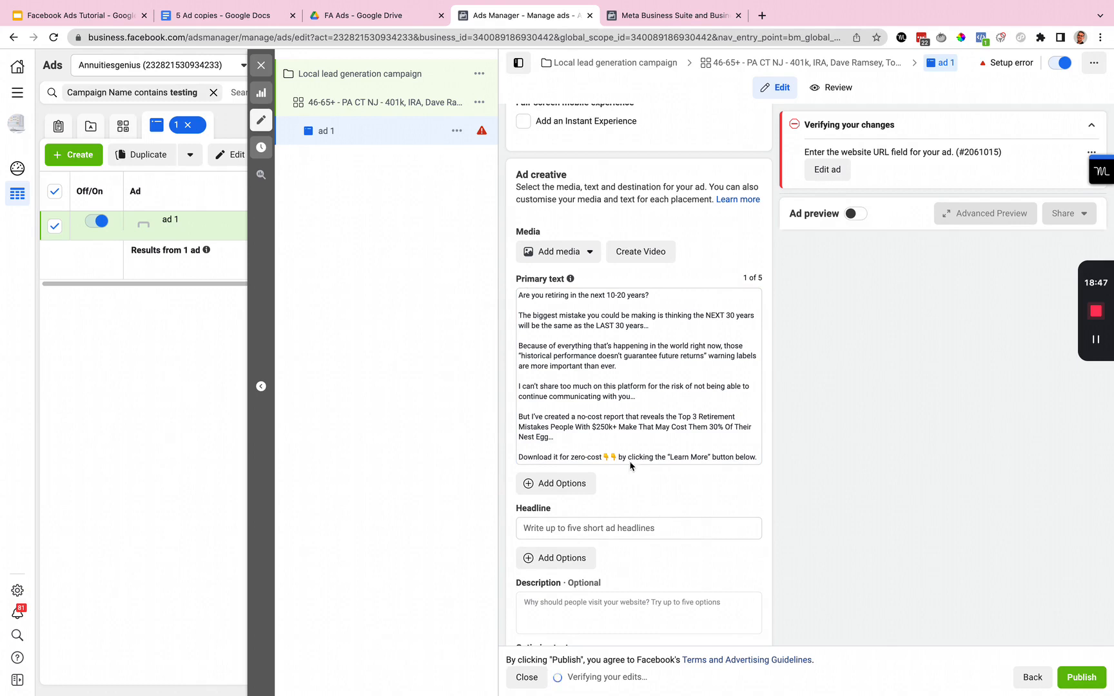
Review the primary text of ad 1, from the opening question to the report offer and download call to action
triple_click(570, 297)
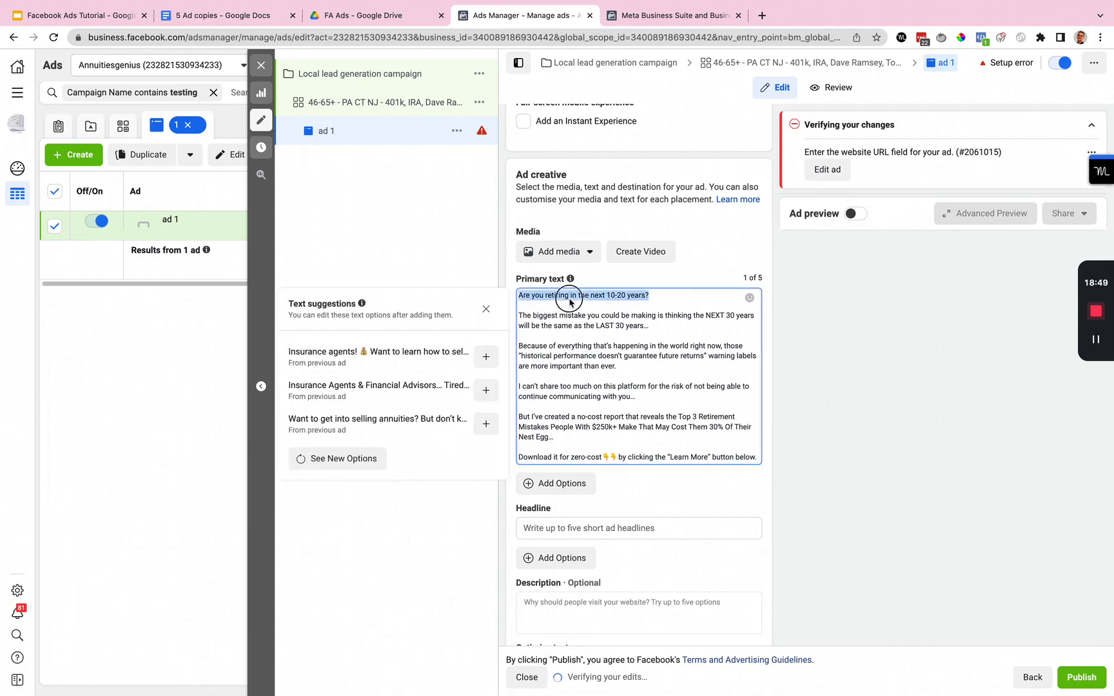
click(569, 319)
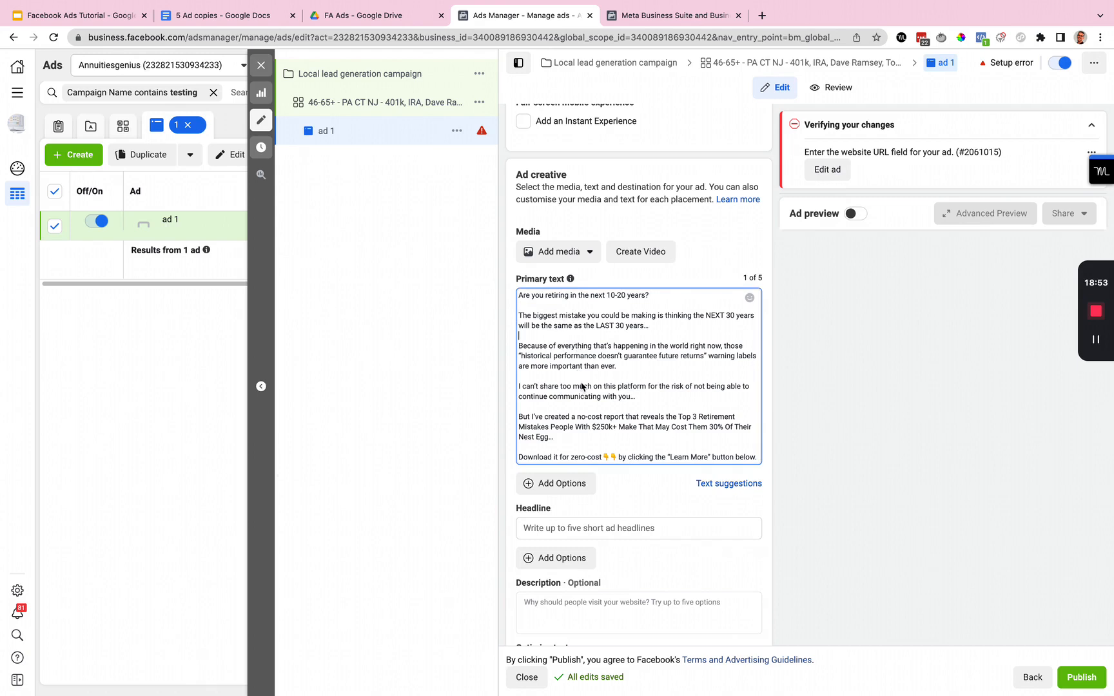
drag(583, 405, 606, 461)
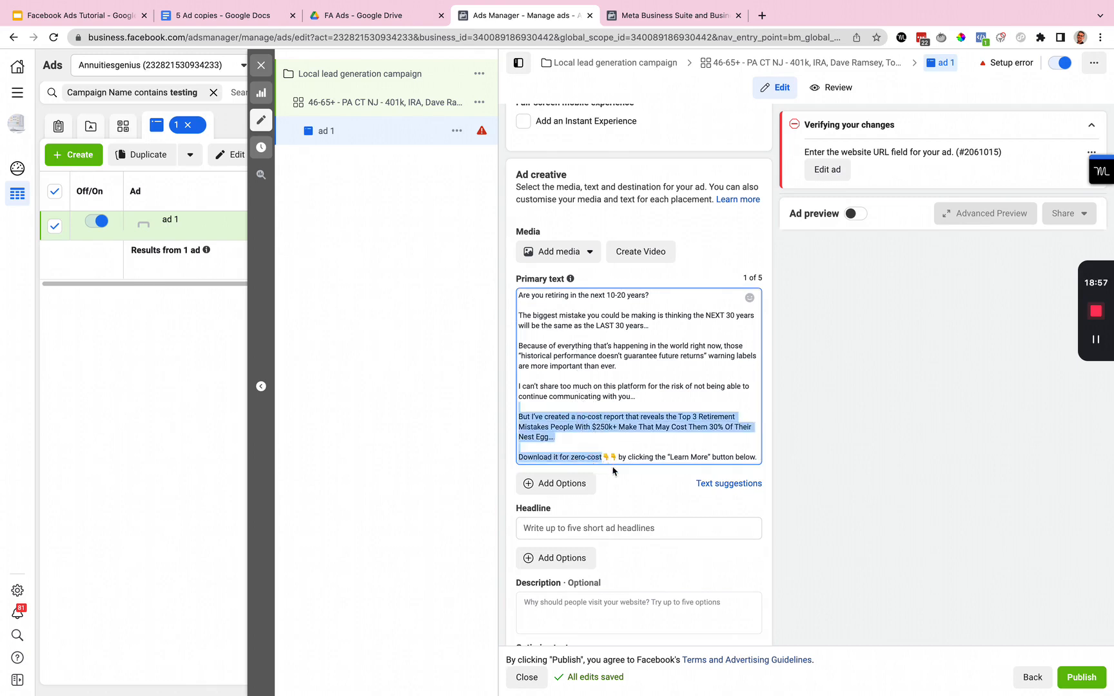
Switch to the "5 Ad copies" Google Doc and copy Ad copy #1's headline text without the "Headline:" label
click(614, 472)
click(569, 457)
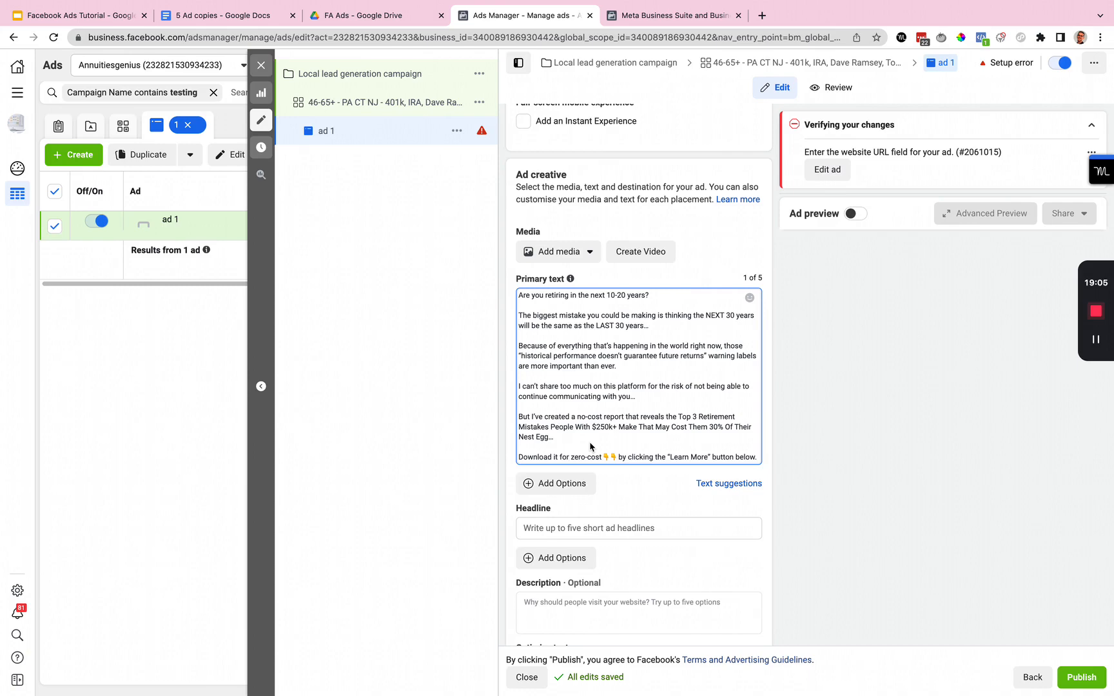
click(224, 16)
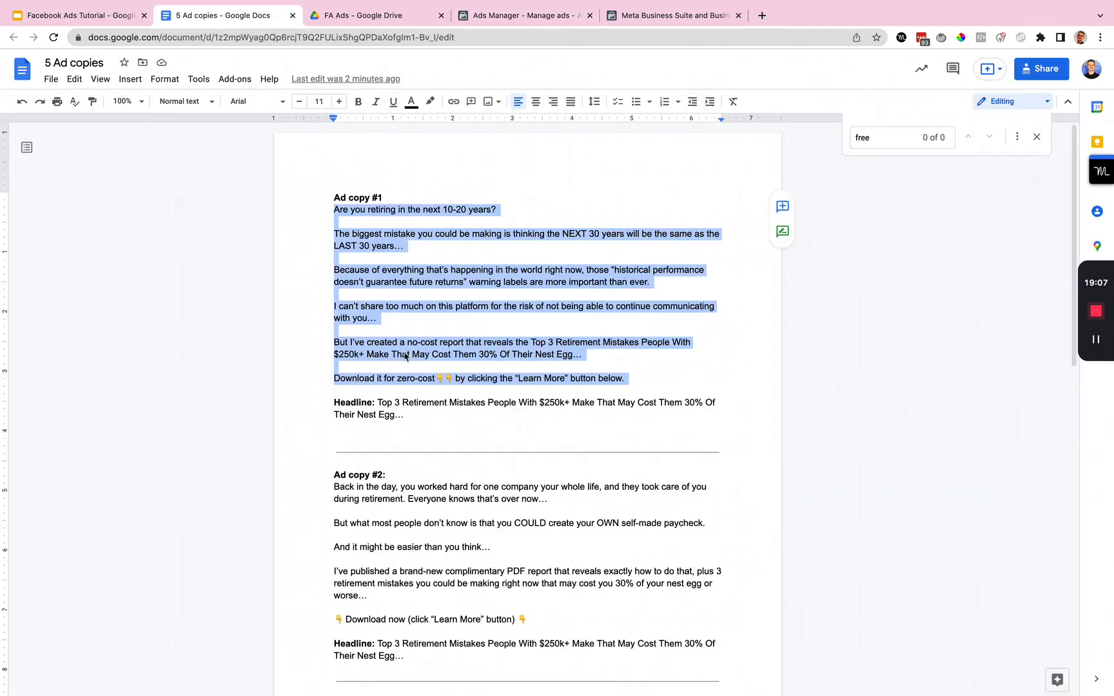
click(400, 403)
drag(378, 403, 399, 416)
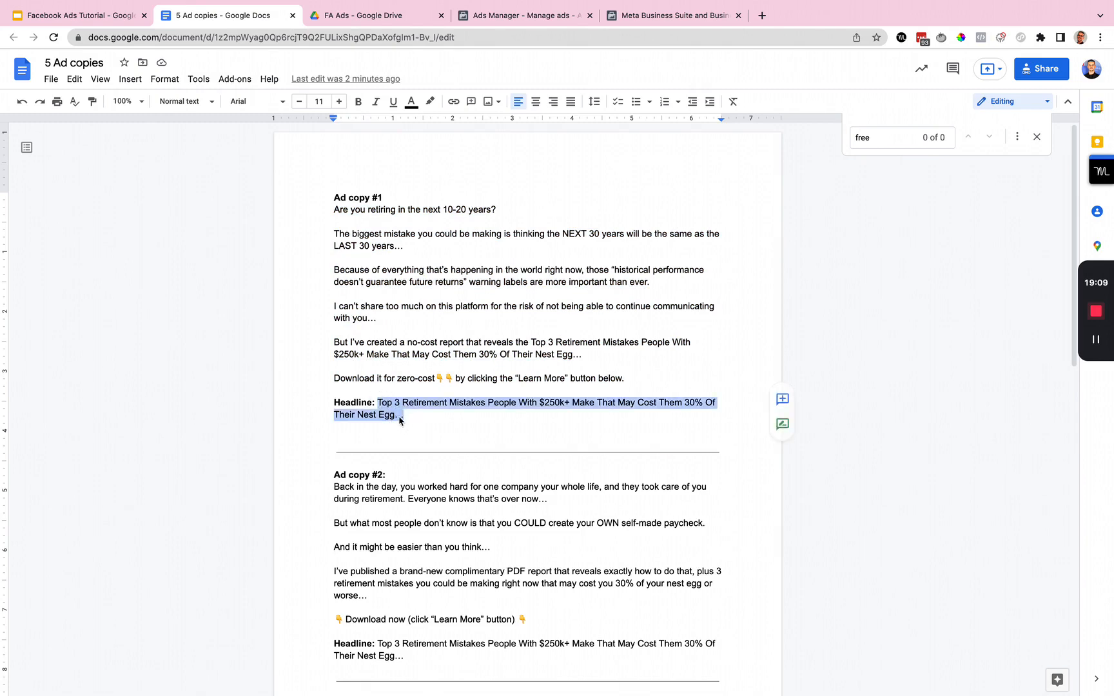
right_click(399, 417)
click(454, 358)
Return to Ads Manager and paste the copied "Top 3 Retirement Mistakes" text as ad 1's headline
click(526, 15)
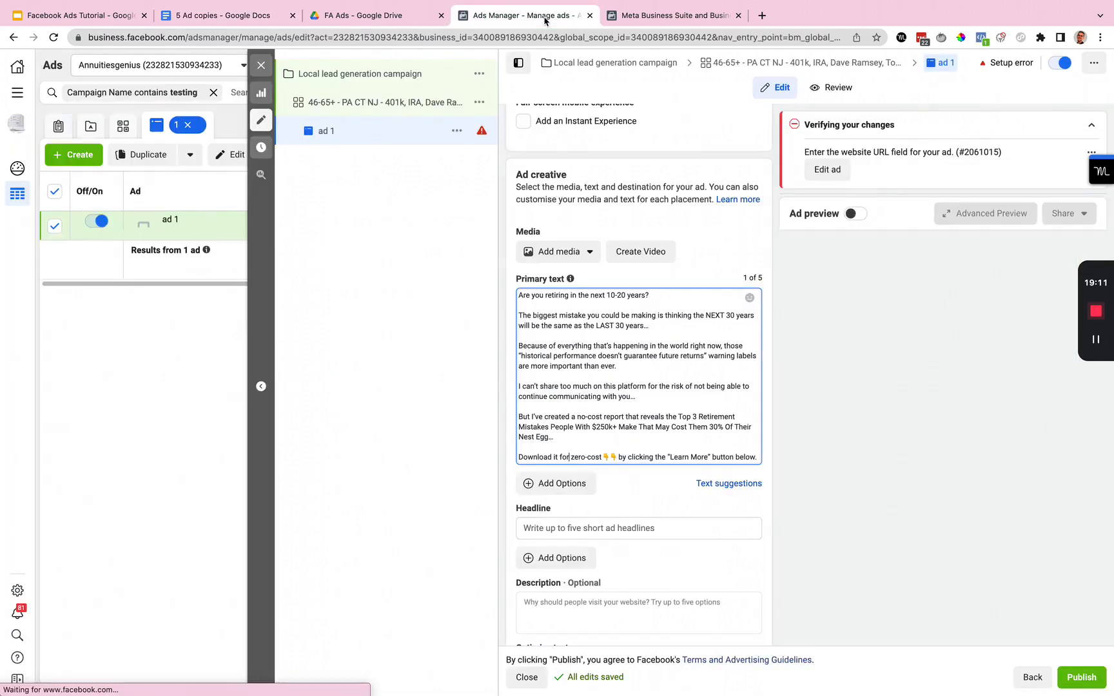
click(569, 523)
key(ctrl+v)
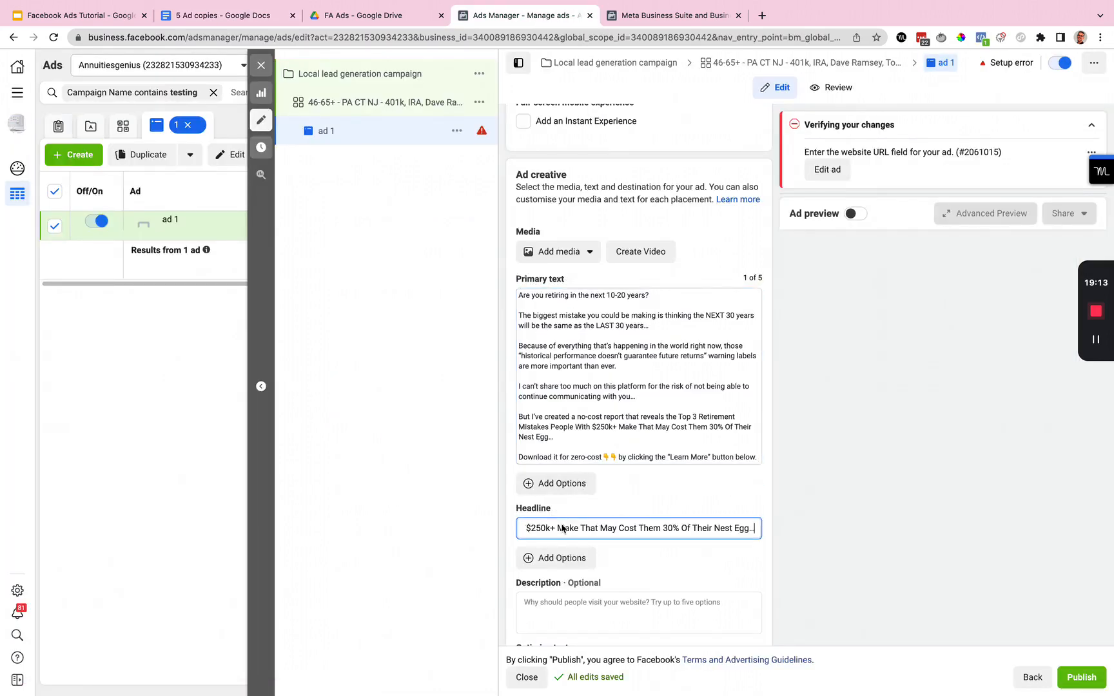
Fill in ad 1's optional description with "100% No-Cost PDF Download"
click(569, 610)
text(100% Free)
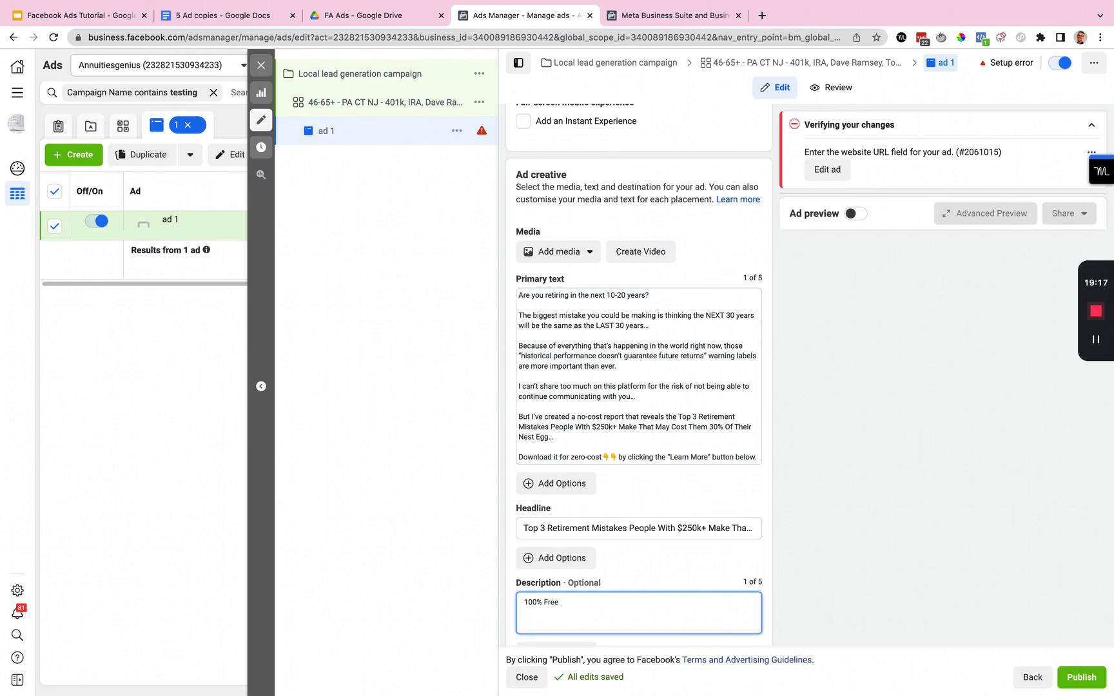
text( Download)
double_click(551, 602)
text(No-Cost)
click(508, 614)
scroll(506, 618, down, 3)
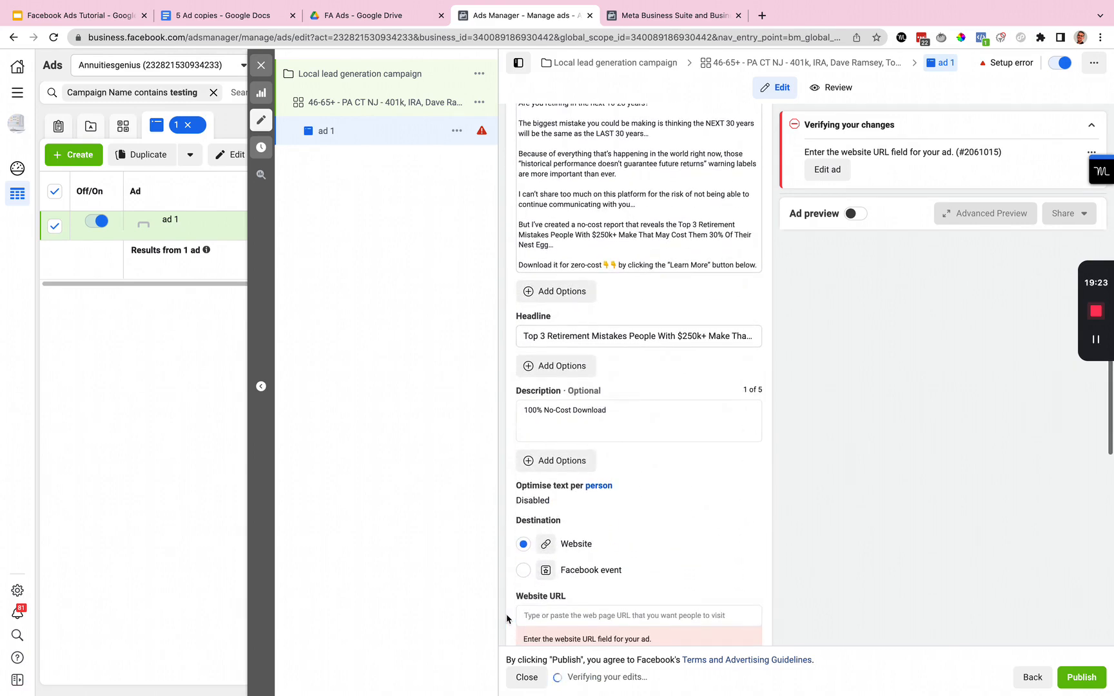
click(570, 415)
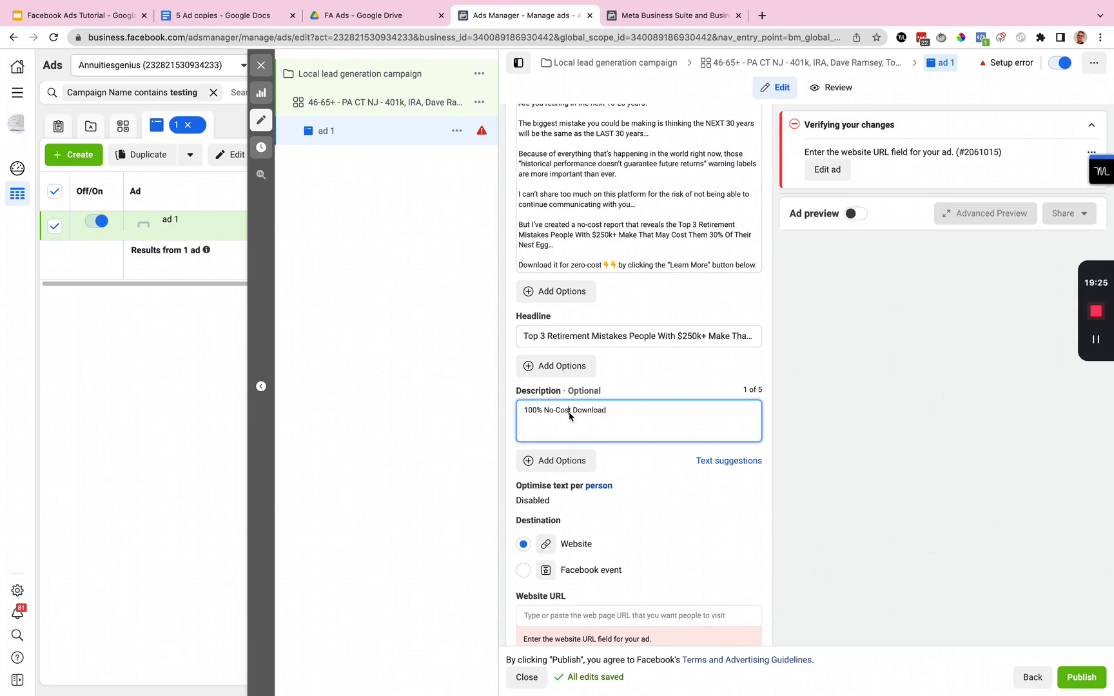
text(PDF)
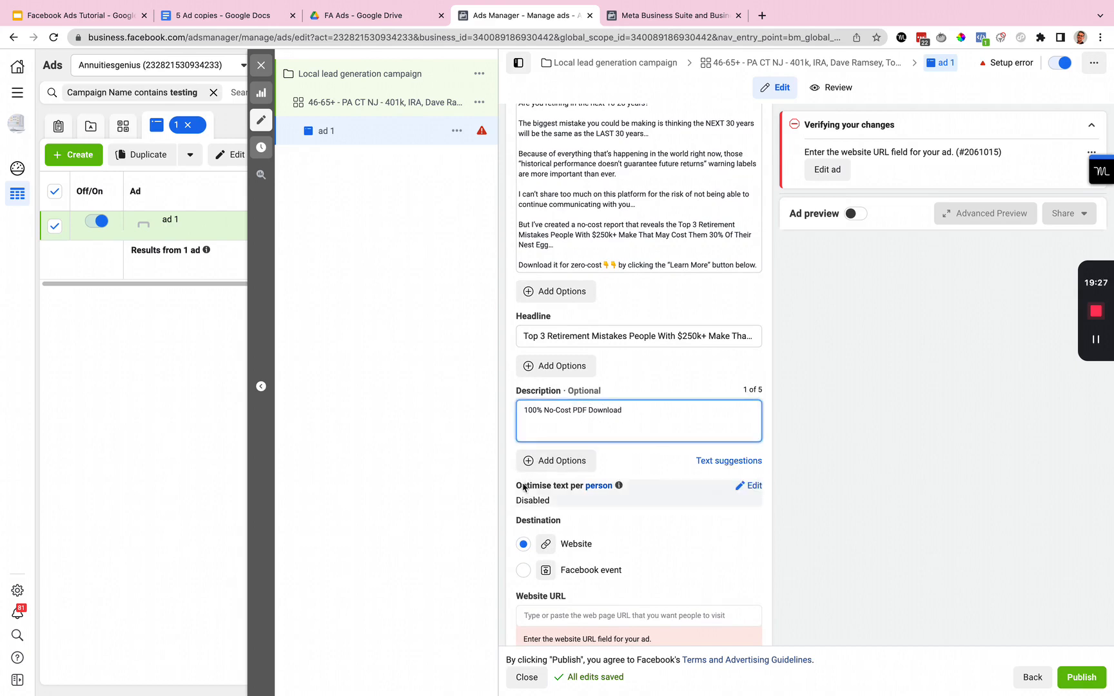
Set the ad's website destination URL to google.com
scroll(524, 487, down, 2)
click(559, 510)
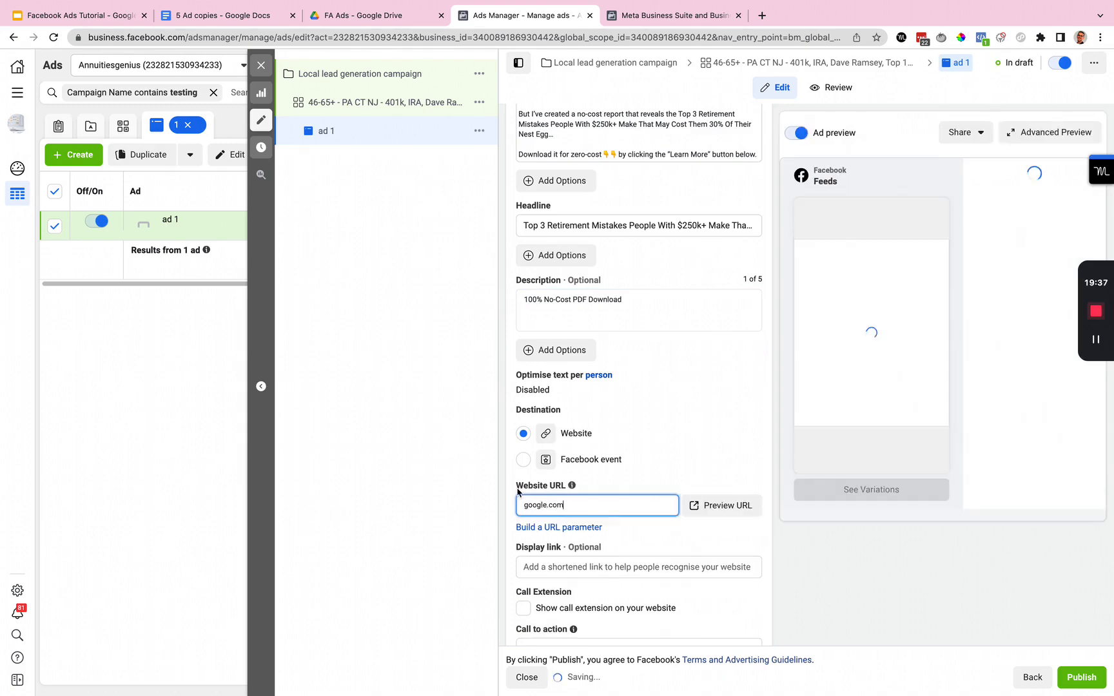
Switch to the FA Ads folder in Google Drive and preview the prepared ad images, from ad1.png through ad5.png
scroll(518, 492, up, 6)
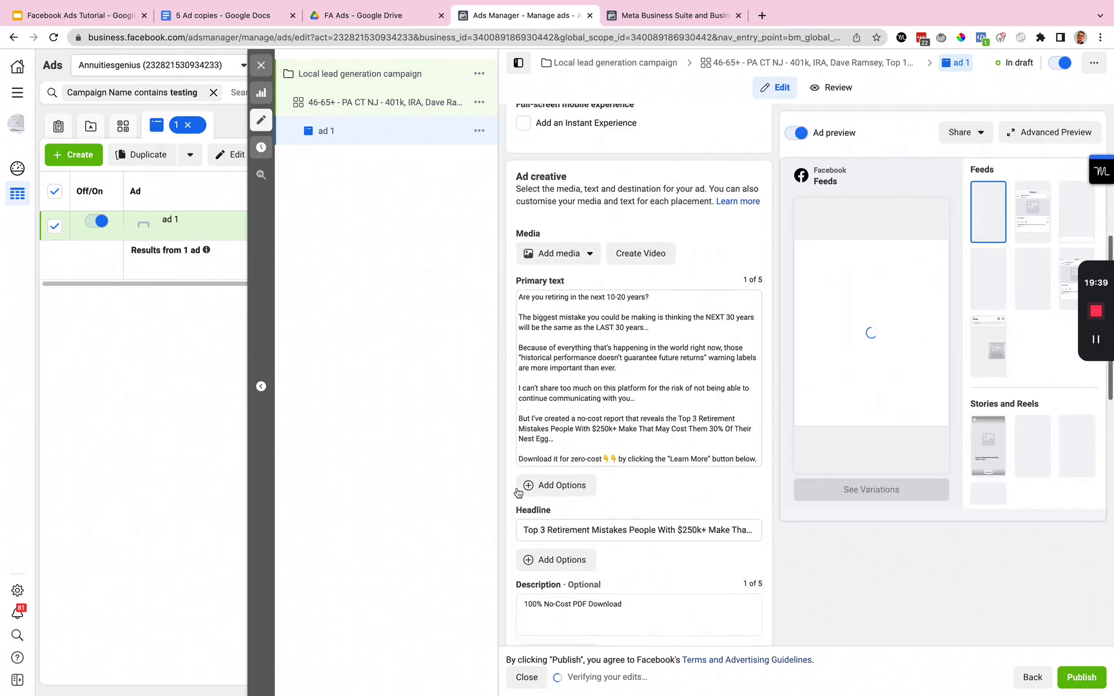
click(560, 330)
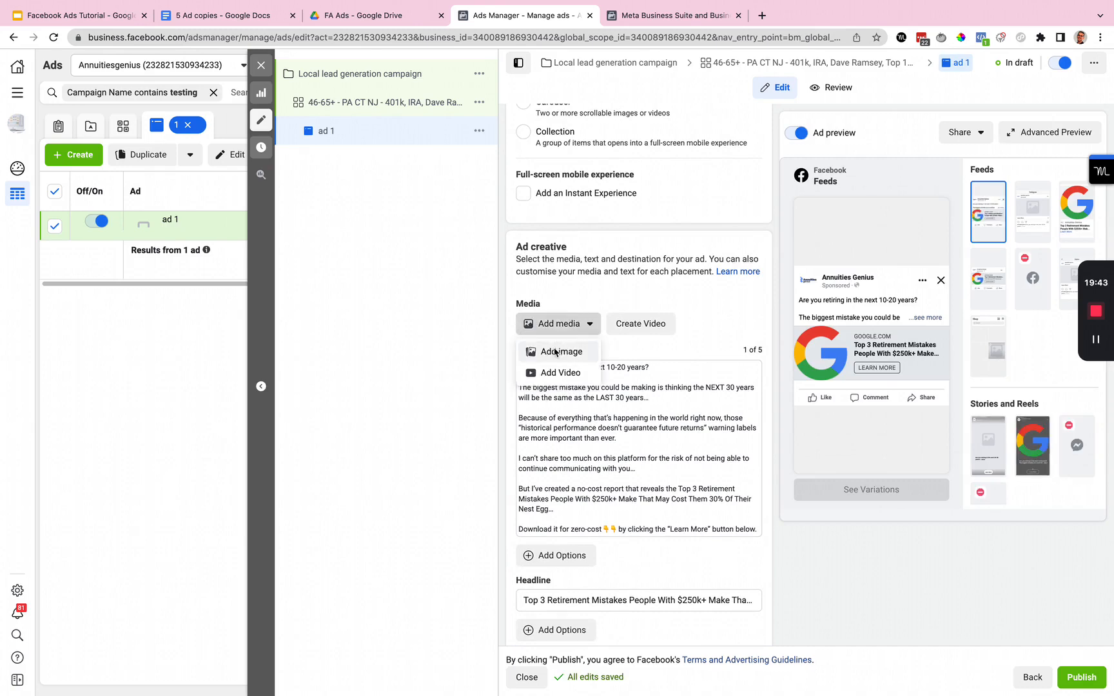
click(393, 14)
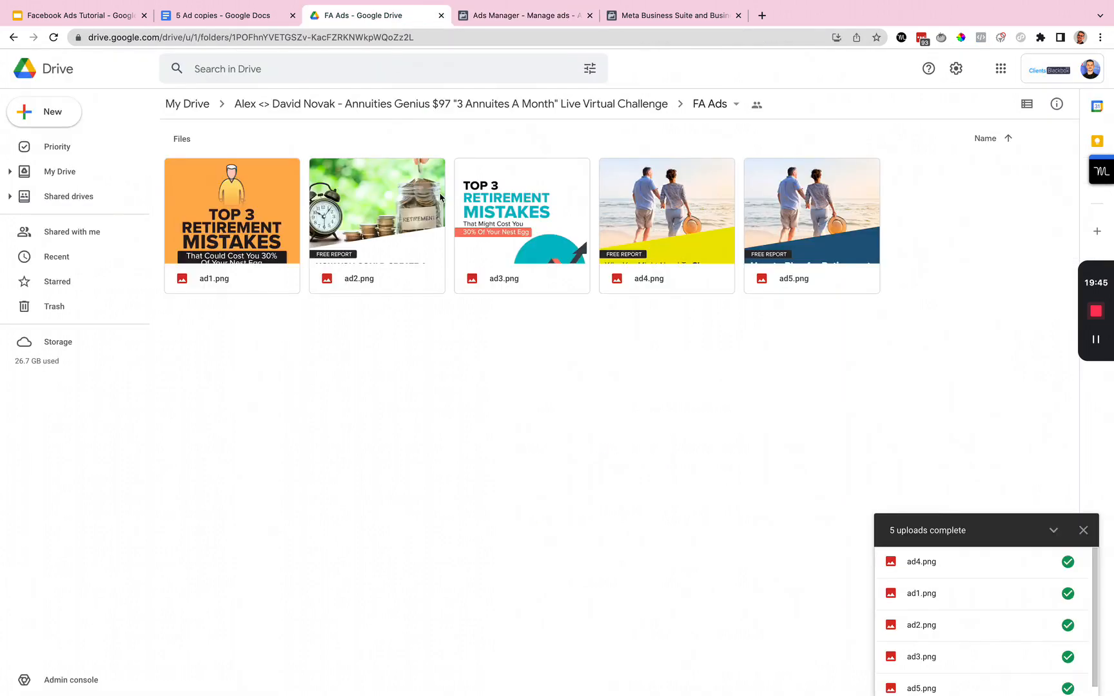
double_click(241, 218)
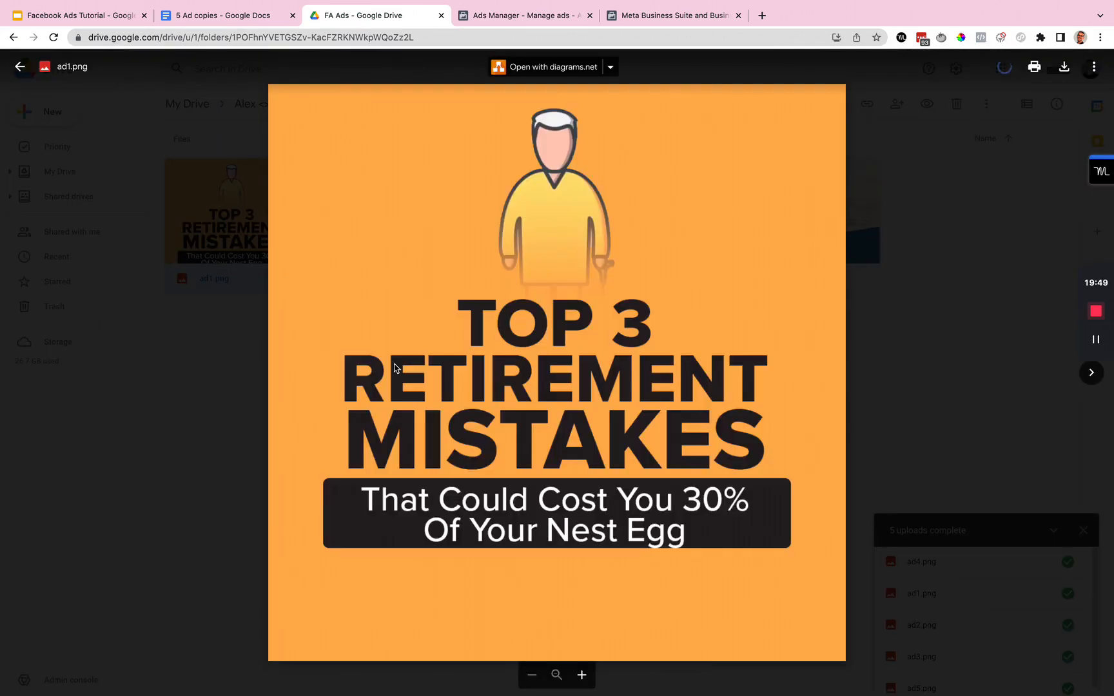
key(Right)
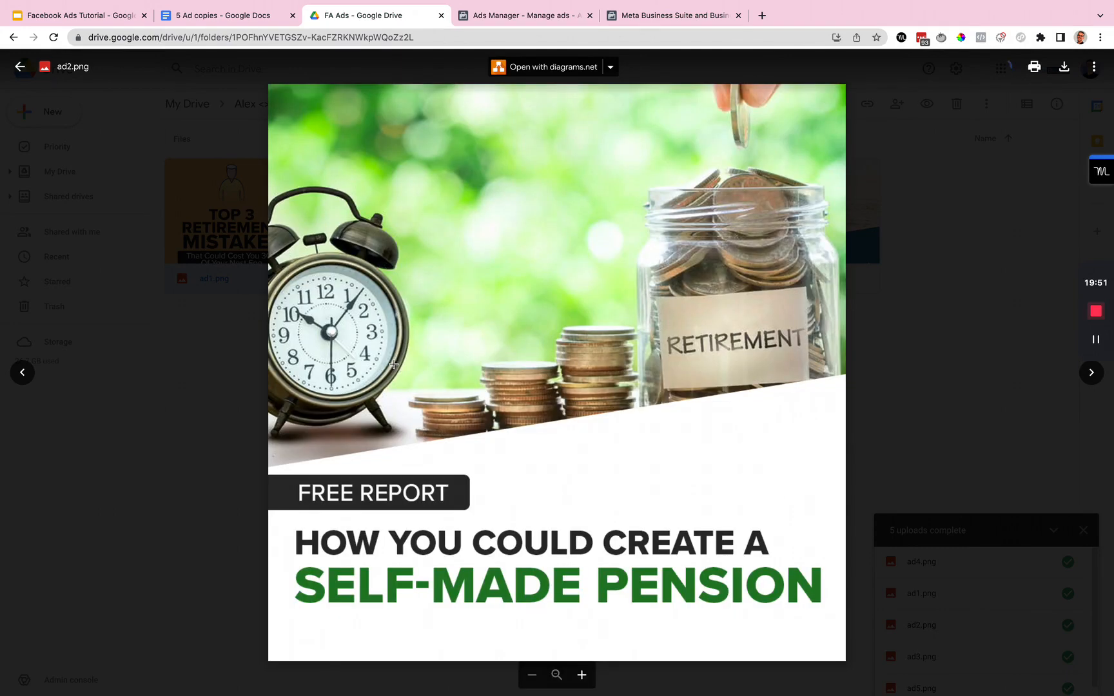
key(Right)
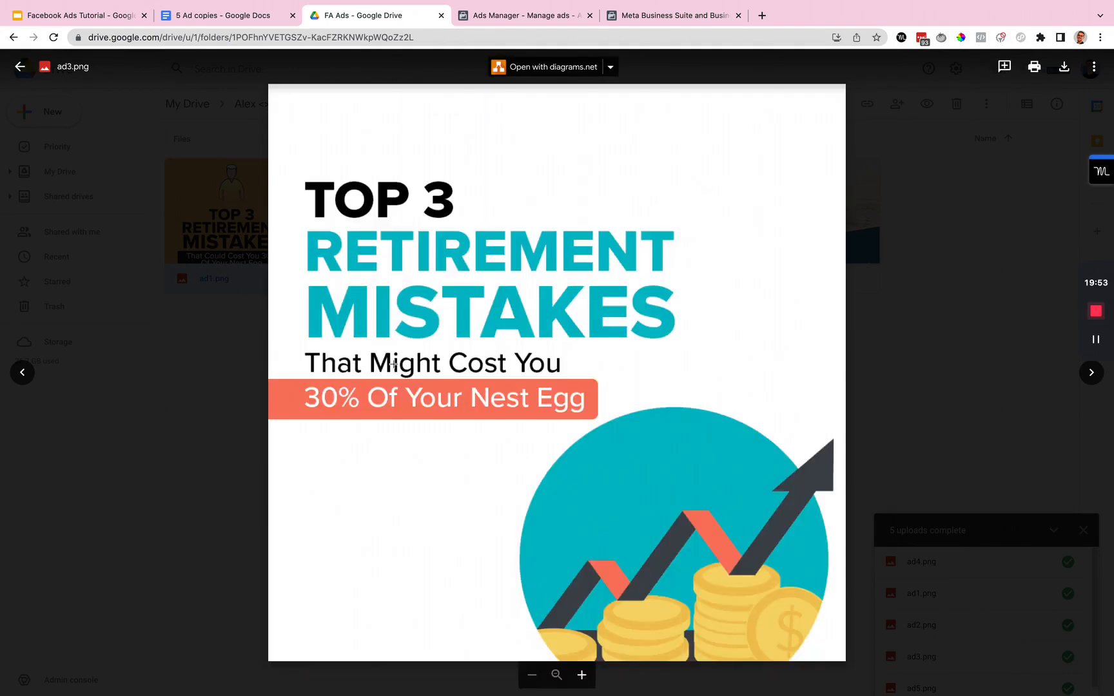
key(Right)
key(Right)
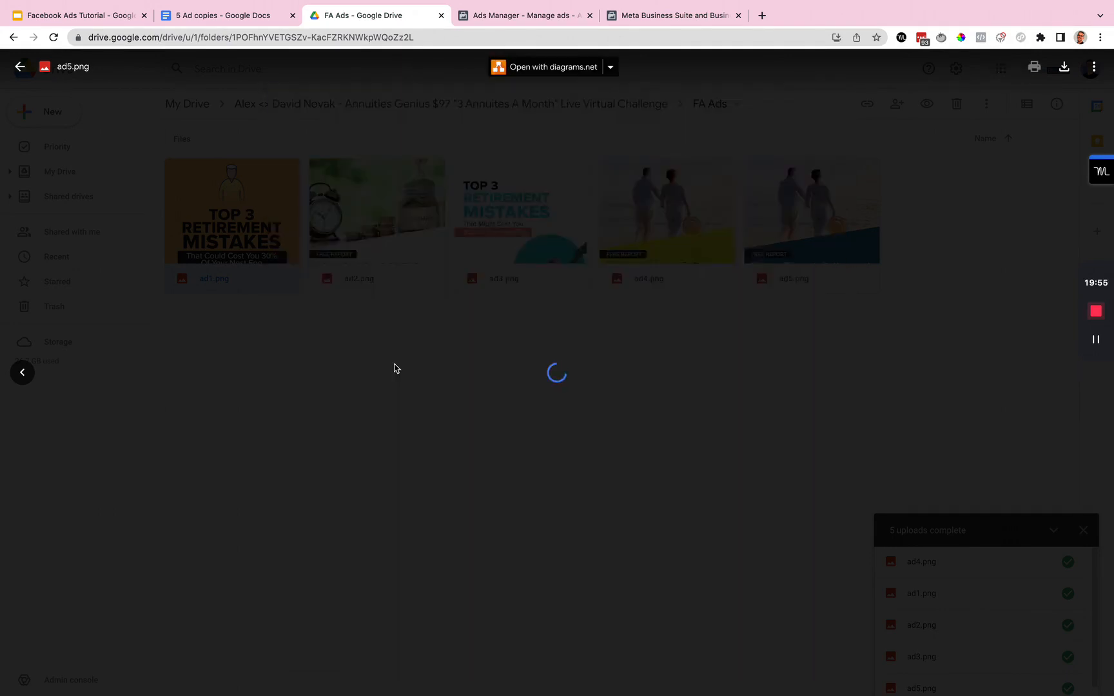
click(234, 408)
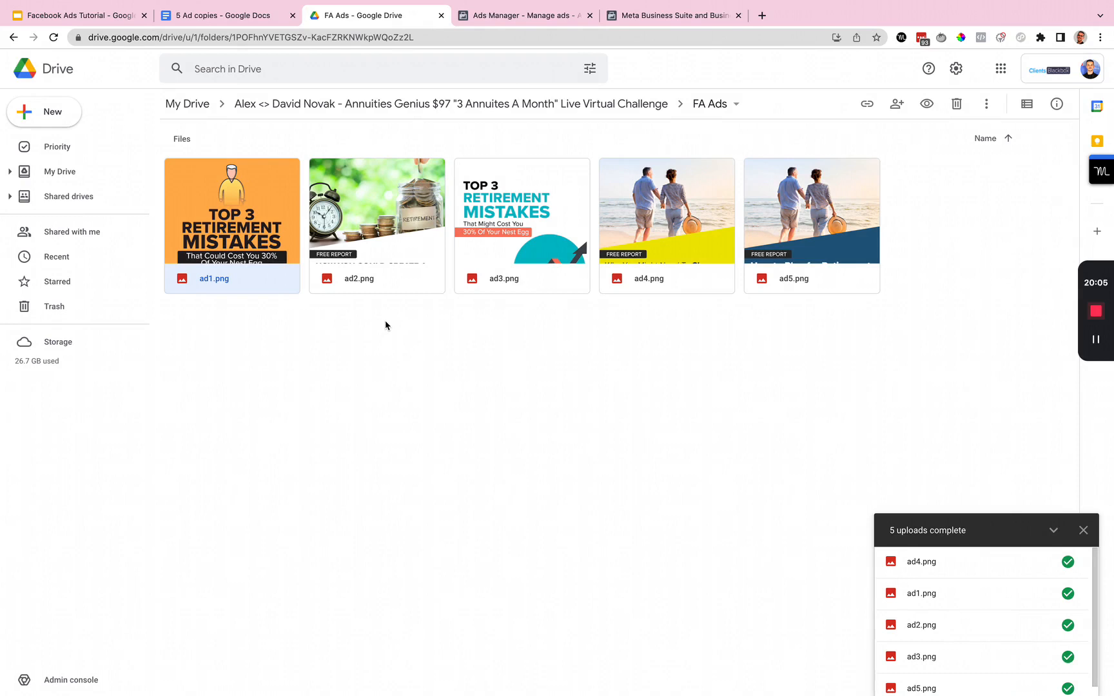
Return to Ads Manager and upload ad1.png, ad2.png, ad3.png, ad4.png and ad5.png to the account's image library for ad 1
click(509, 16)
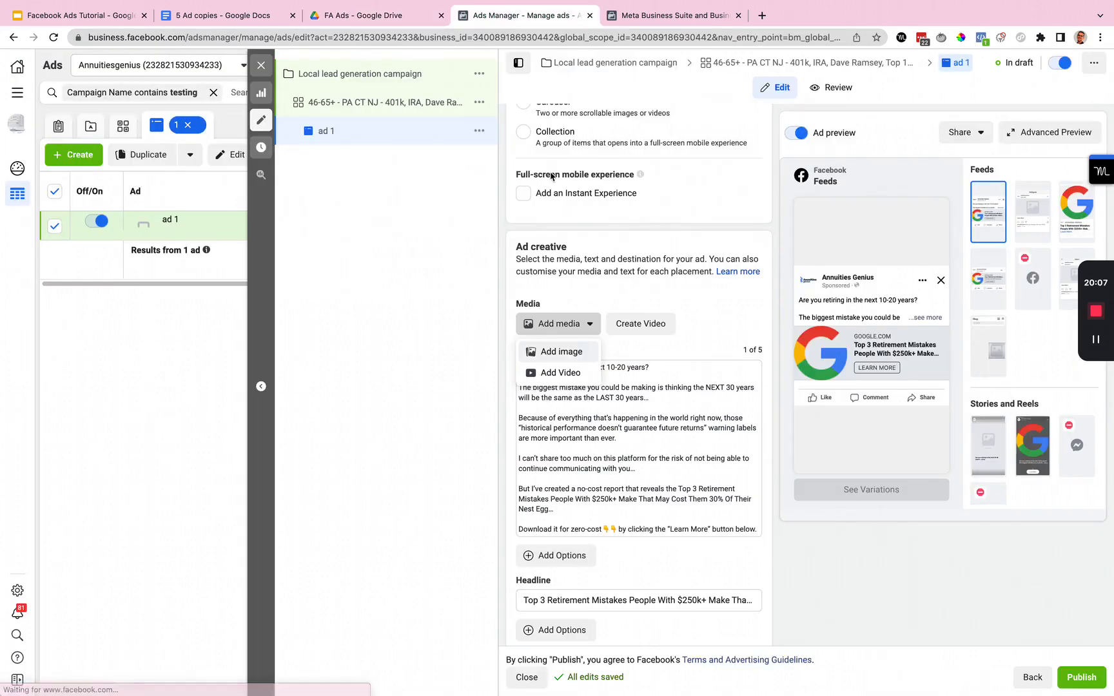
click(560, 353)
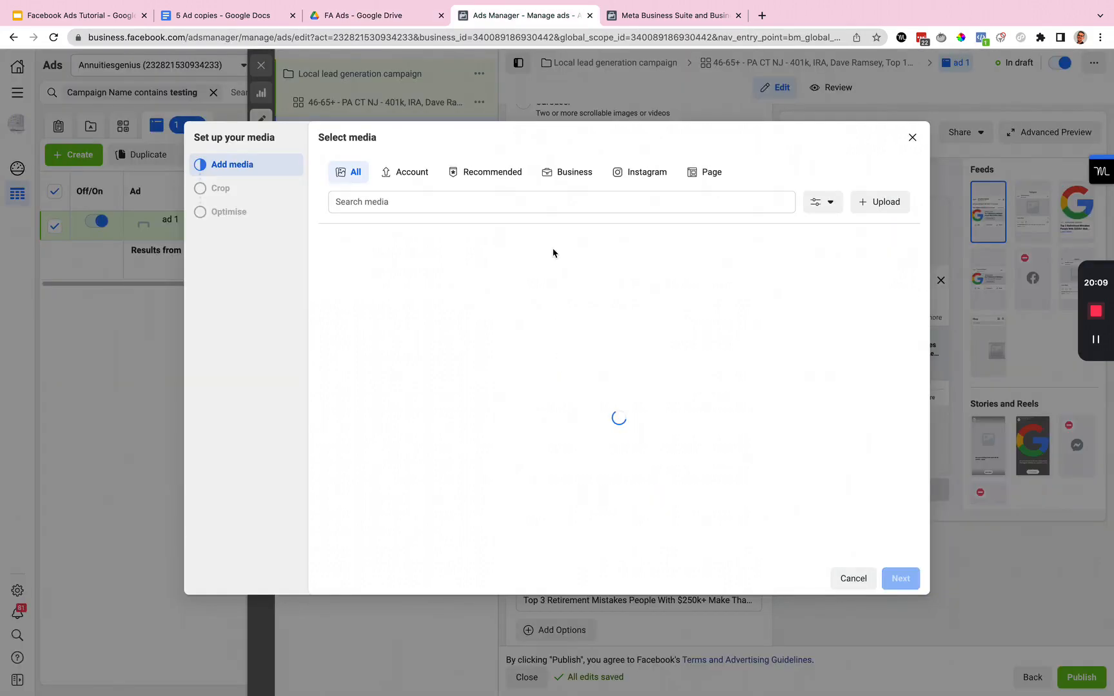
click(392, 174)
click(343, 172)
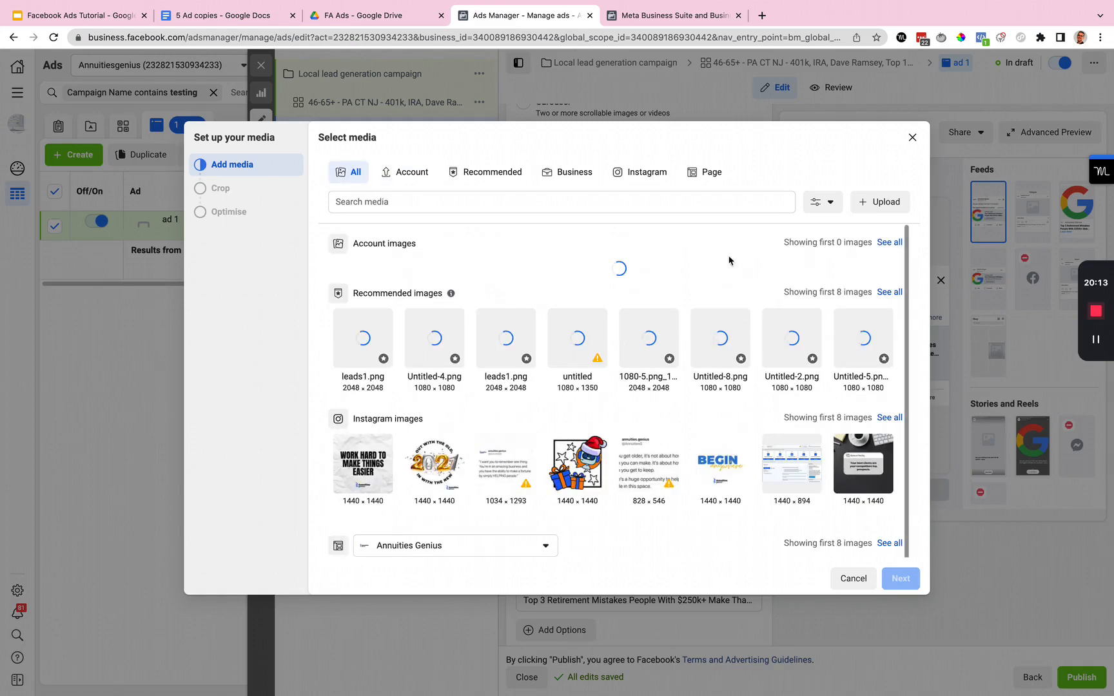
click(882, 202)
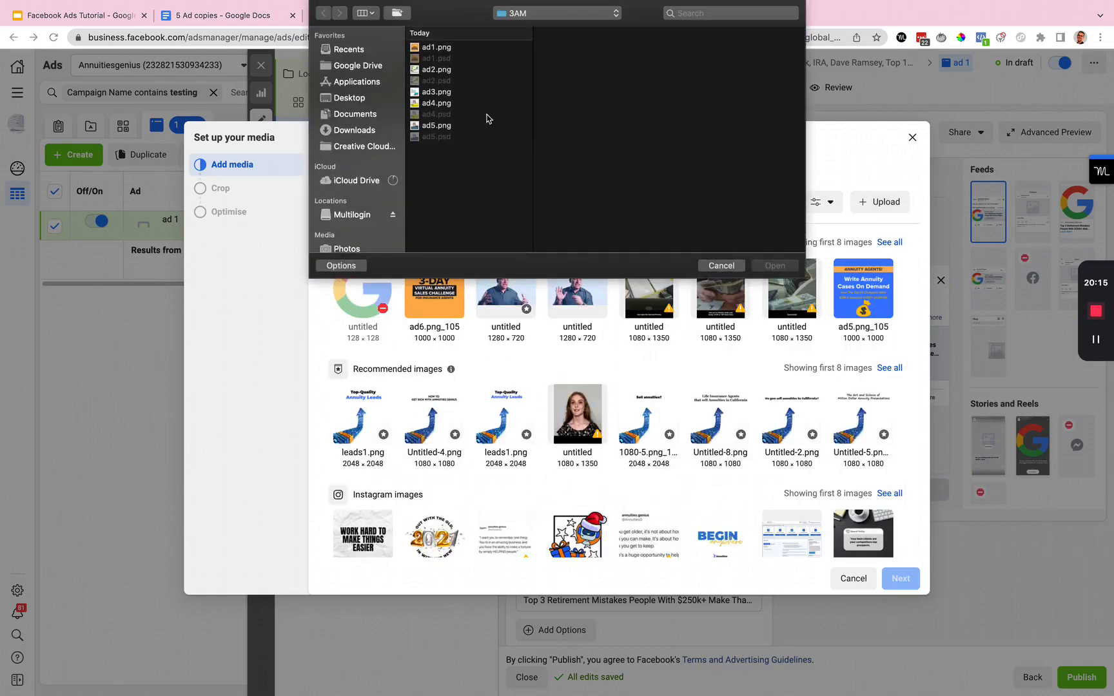
click(431, 49)
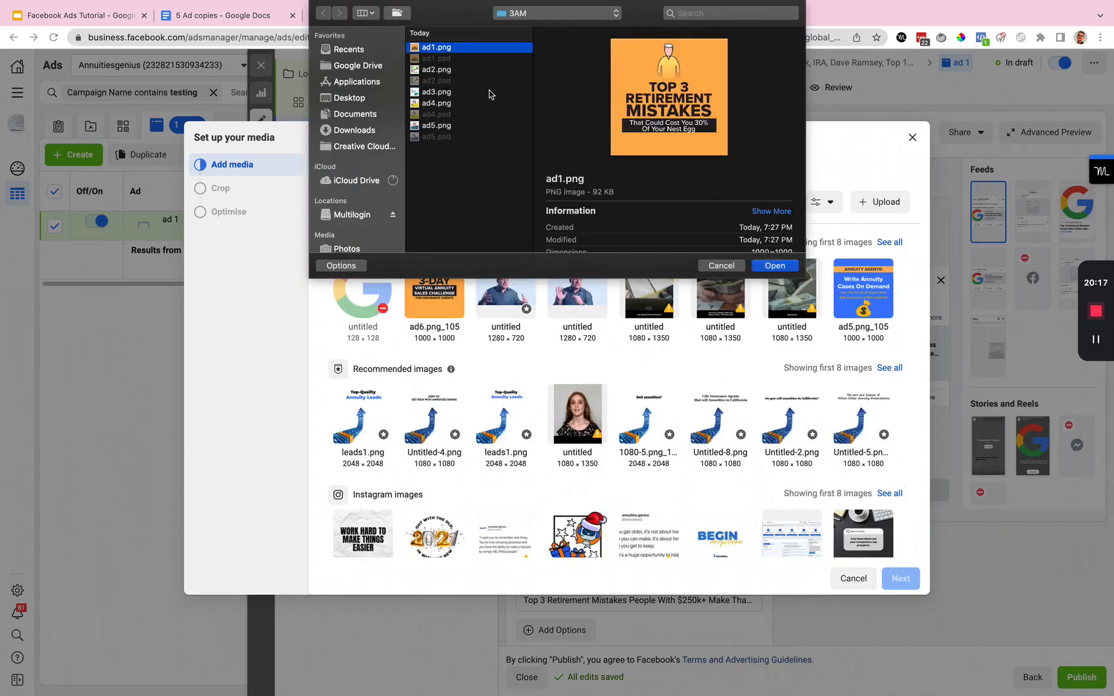
super+click(457, 72)
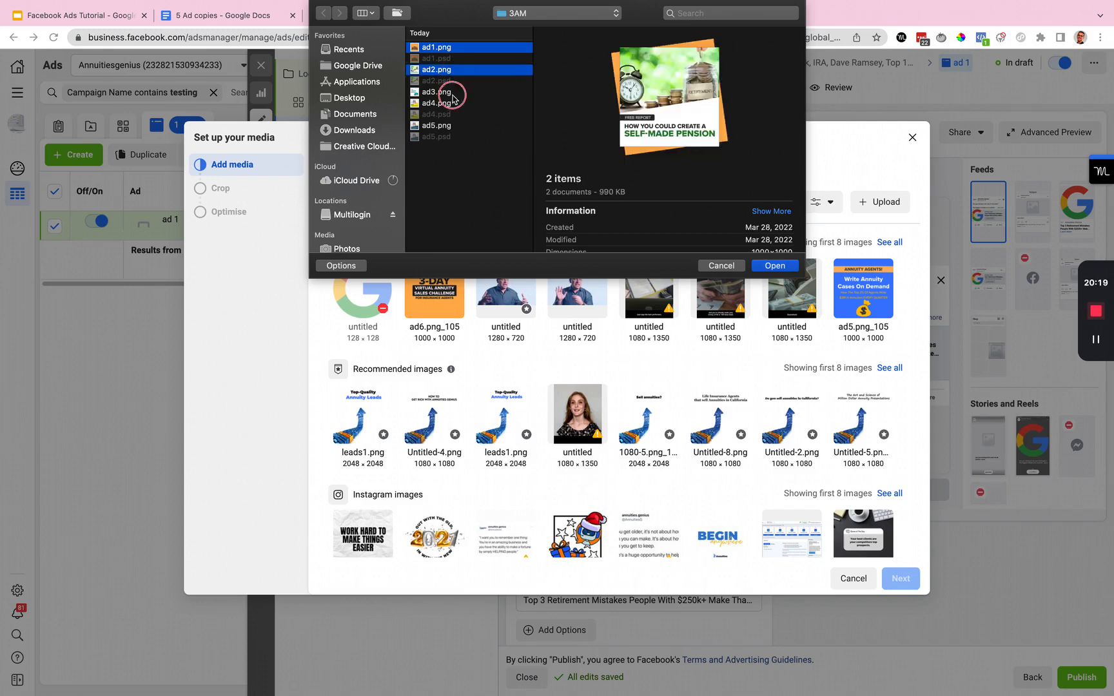
super+click(452, 93)
super+click(450, 103)
super+click(448, 126)
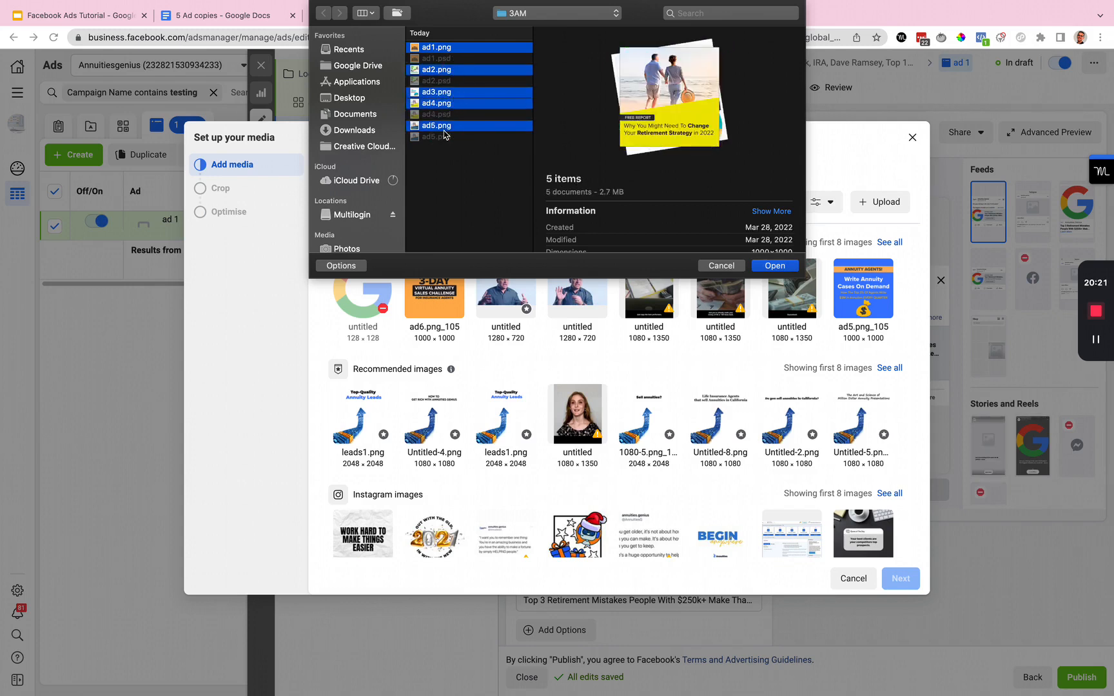
click(774, 266)
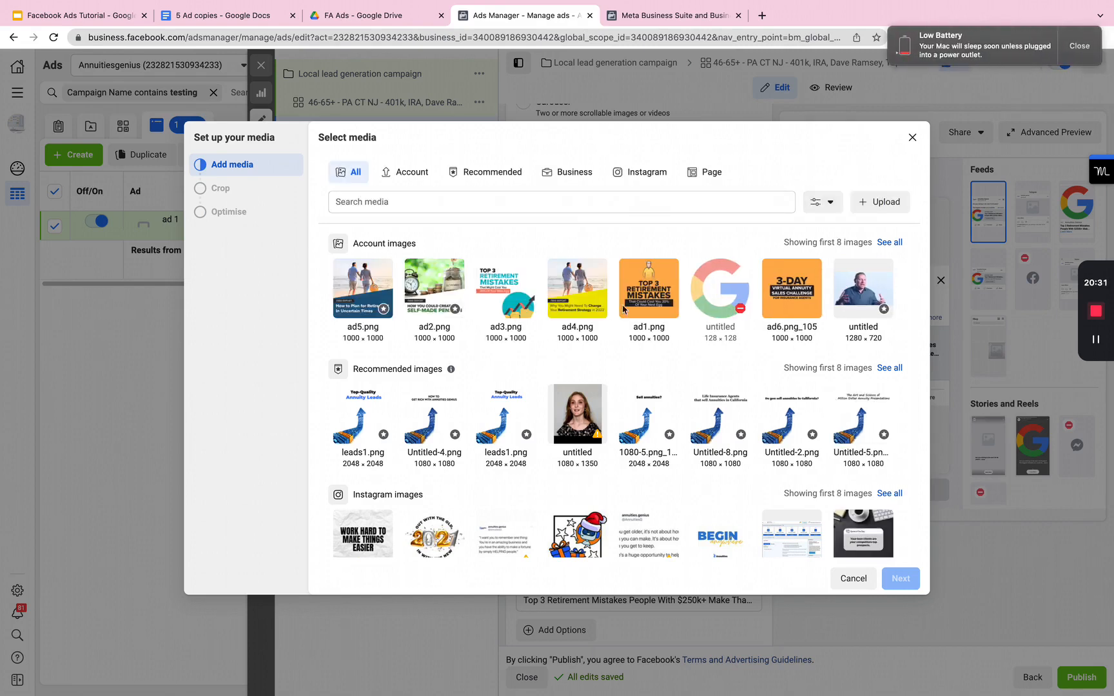
Use ad1.png as ad 1's image, repositioning the 1.91:1 crop so all its text fits, and advance past the crop stage
click(648, 288)
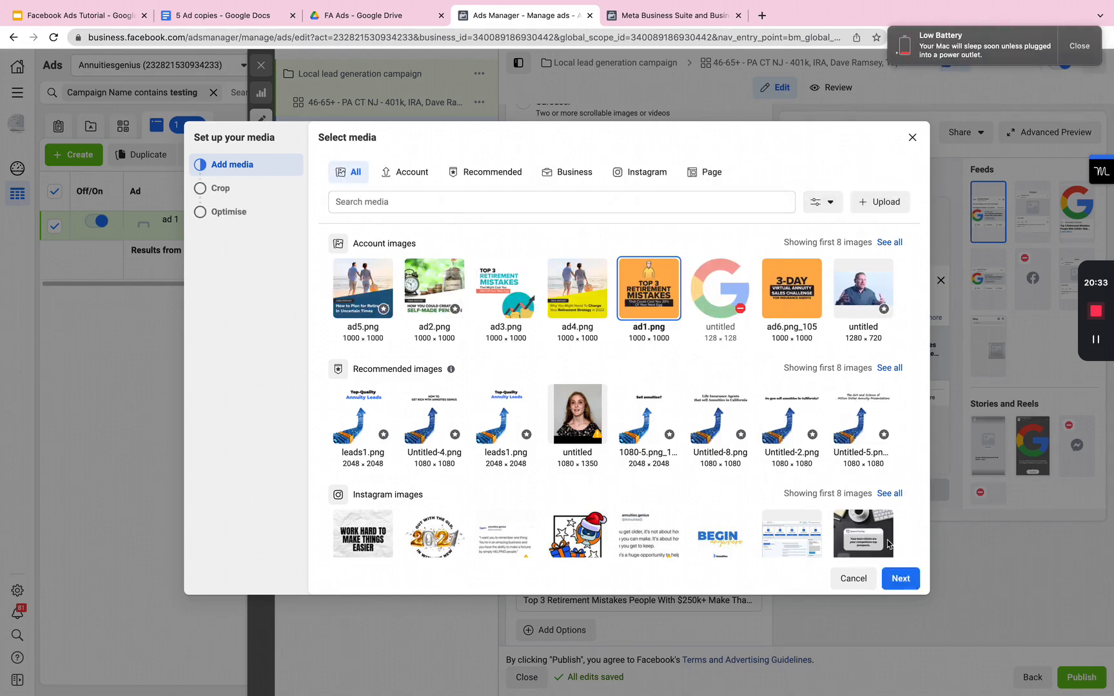
click(898, 577)
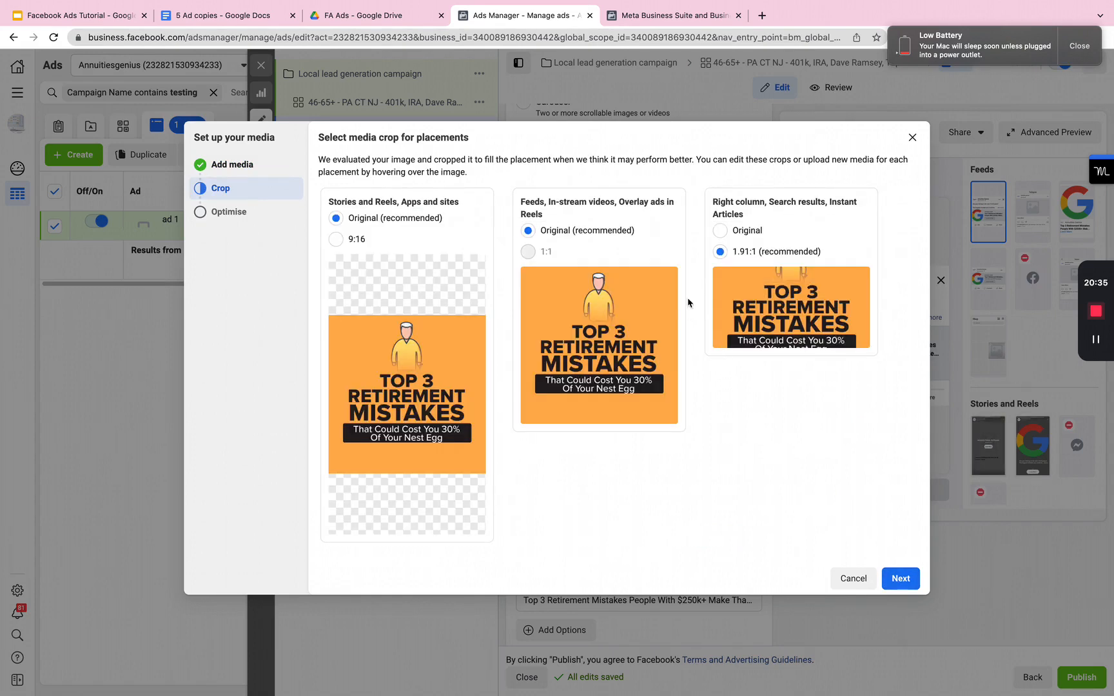
drag(775, 303, 778, 290)
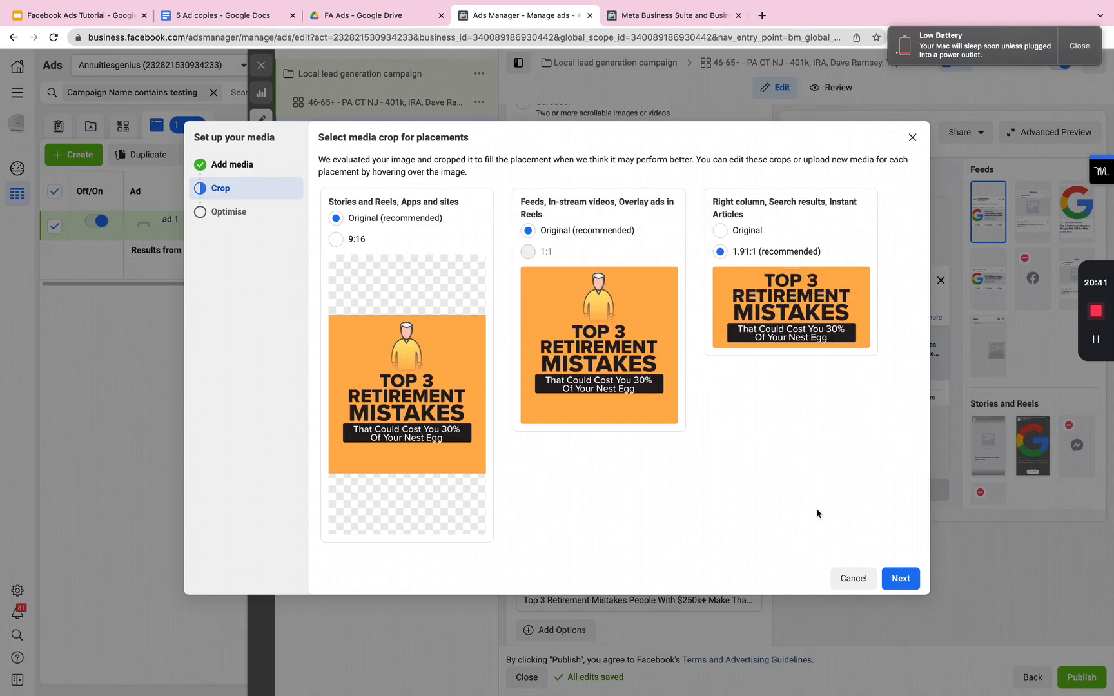
click(893, 581)
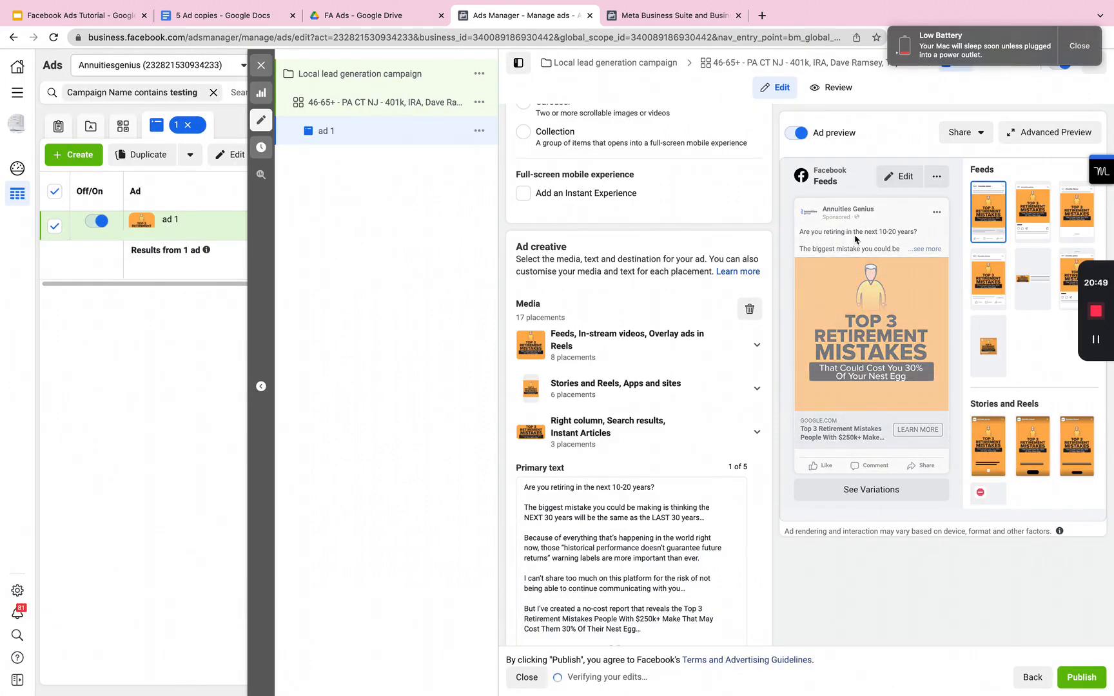
Expand the primary text in the Facebook Feeds preview and review the complete ad up close
click(918, 249)
scroll(888, 237, up, 5)
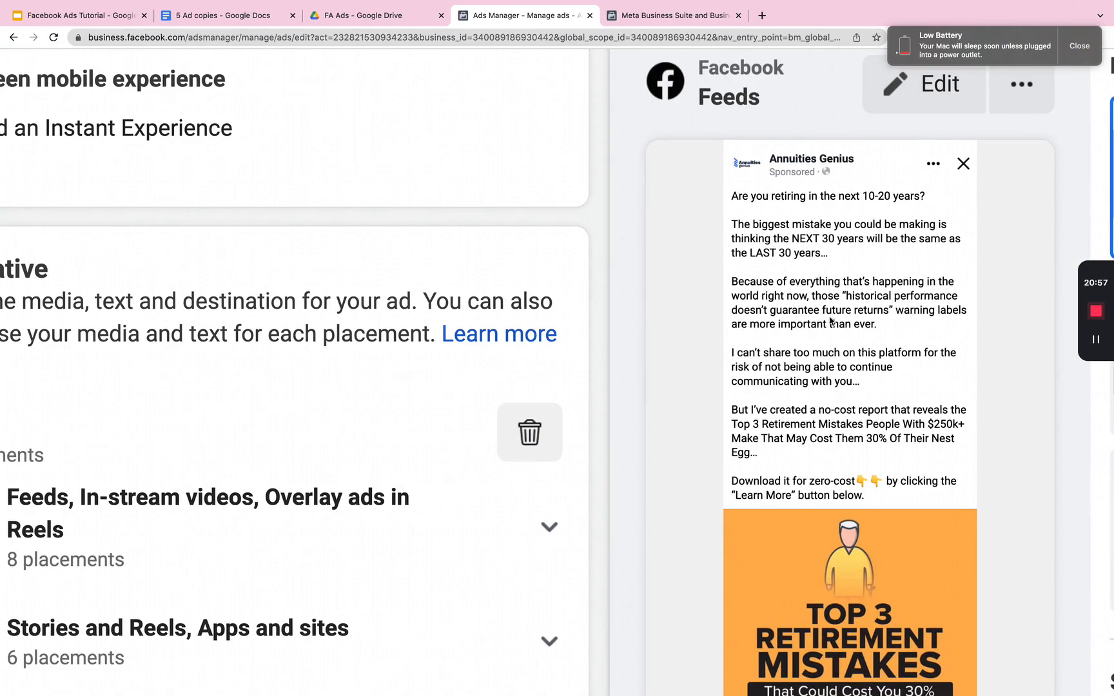
scroll(717, 398, down, 5)
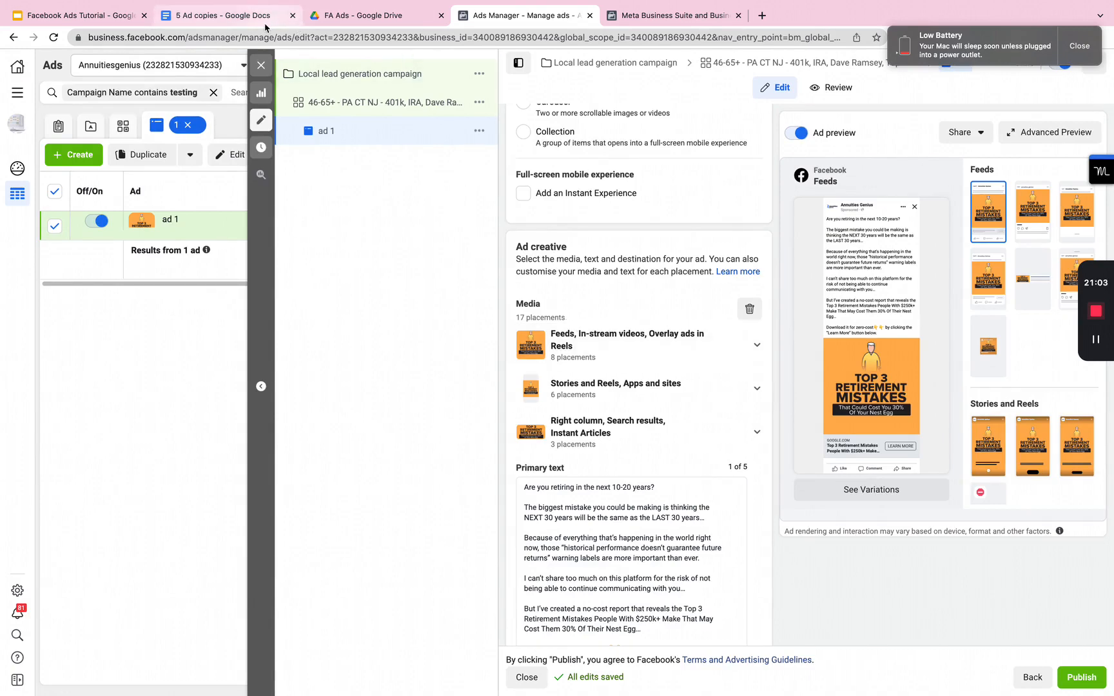
Check Ad copy #2 in the 5 Ad copies document, return to Ads Manager, and duplicate ad 1 as ad 2
click(222, 14)
scroll(425, 373, down, 2)
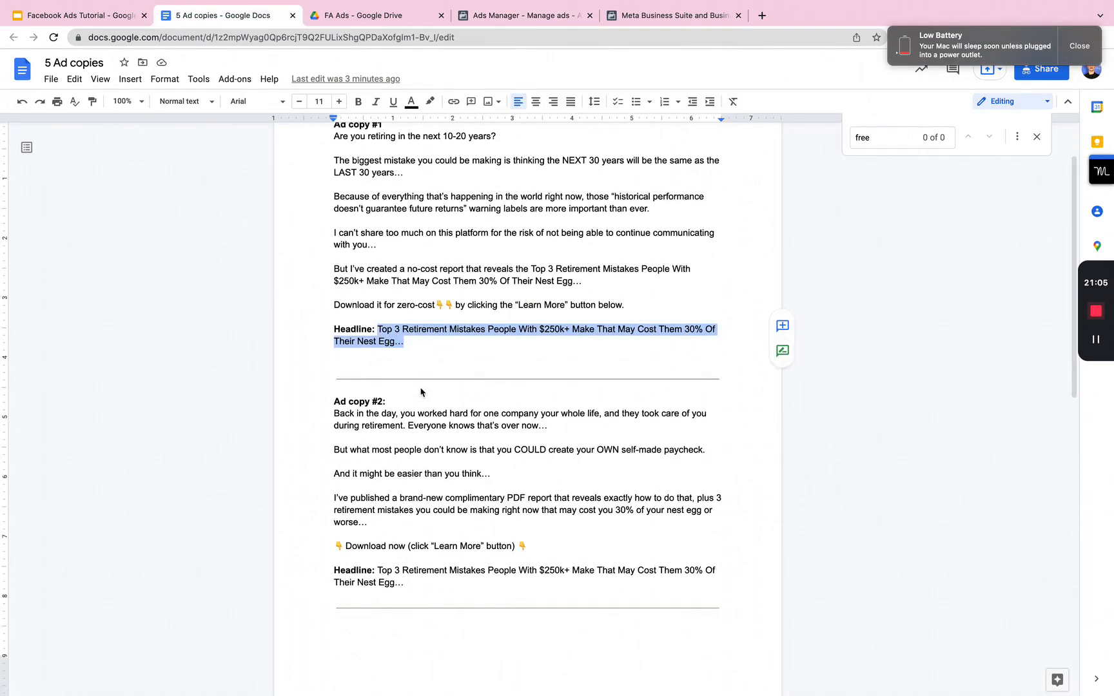
click(518, 15)
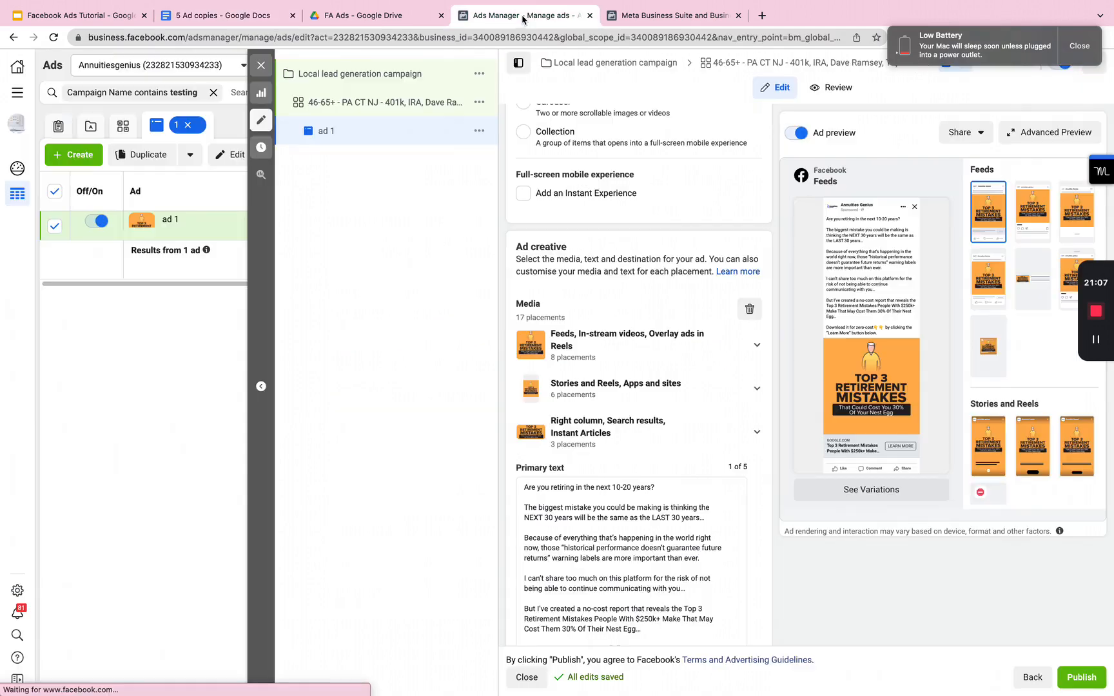
click(475, 137)
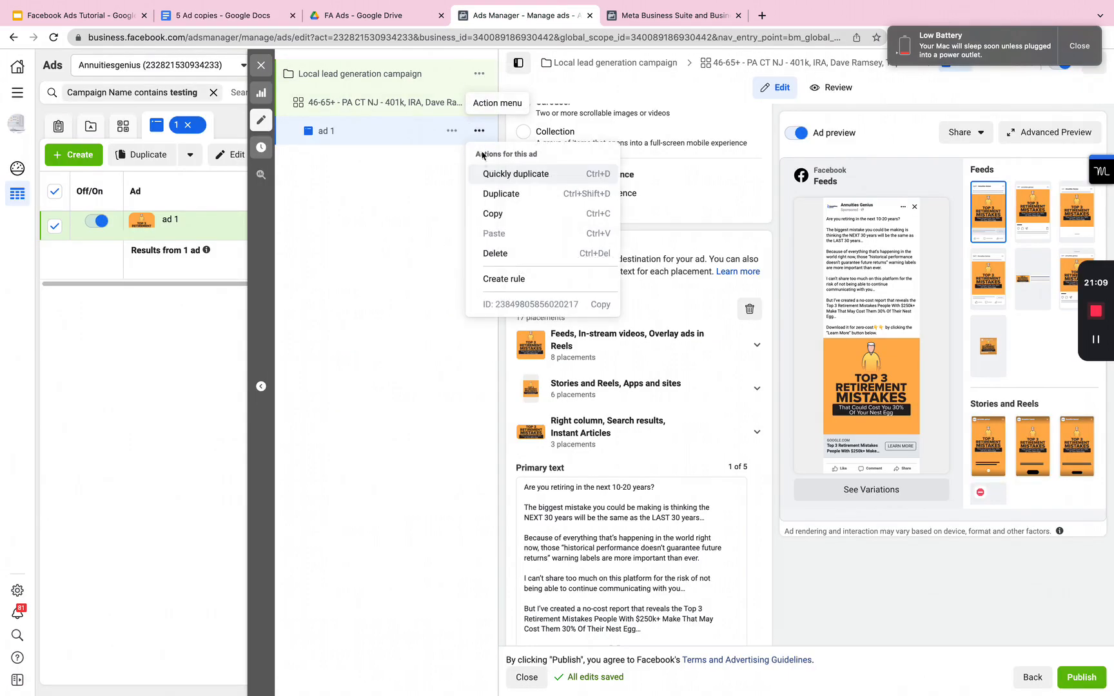
click(485, 174)
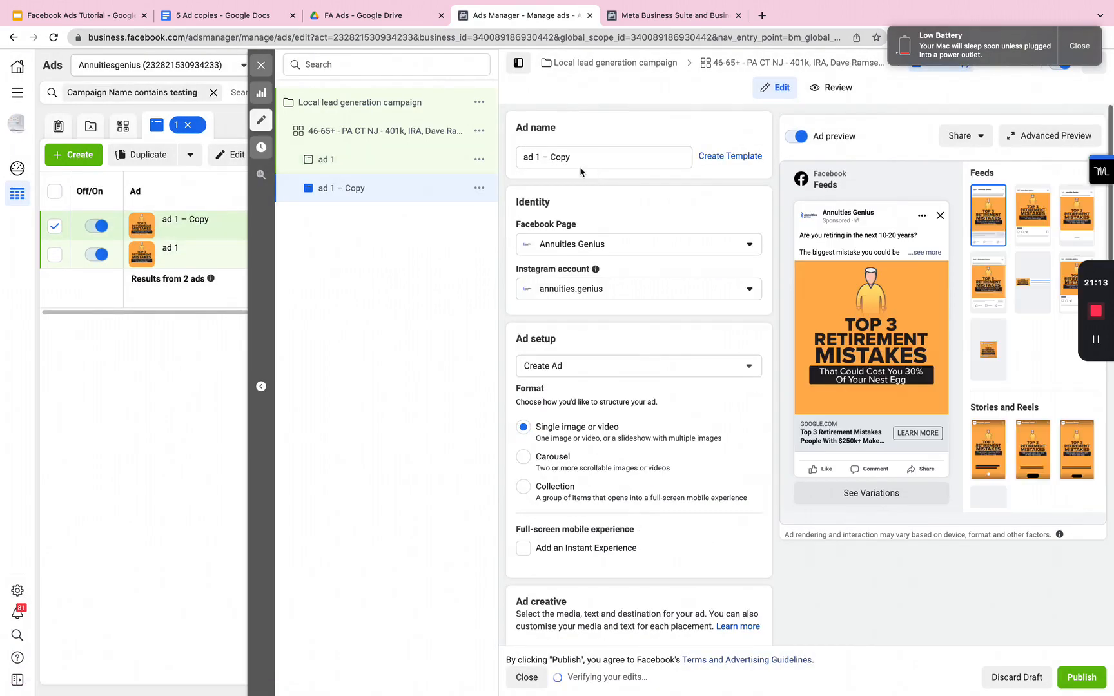
drag(535, 158, 711, 159)
text(2)
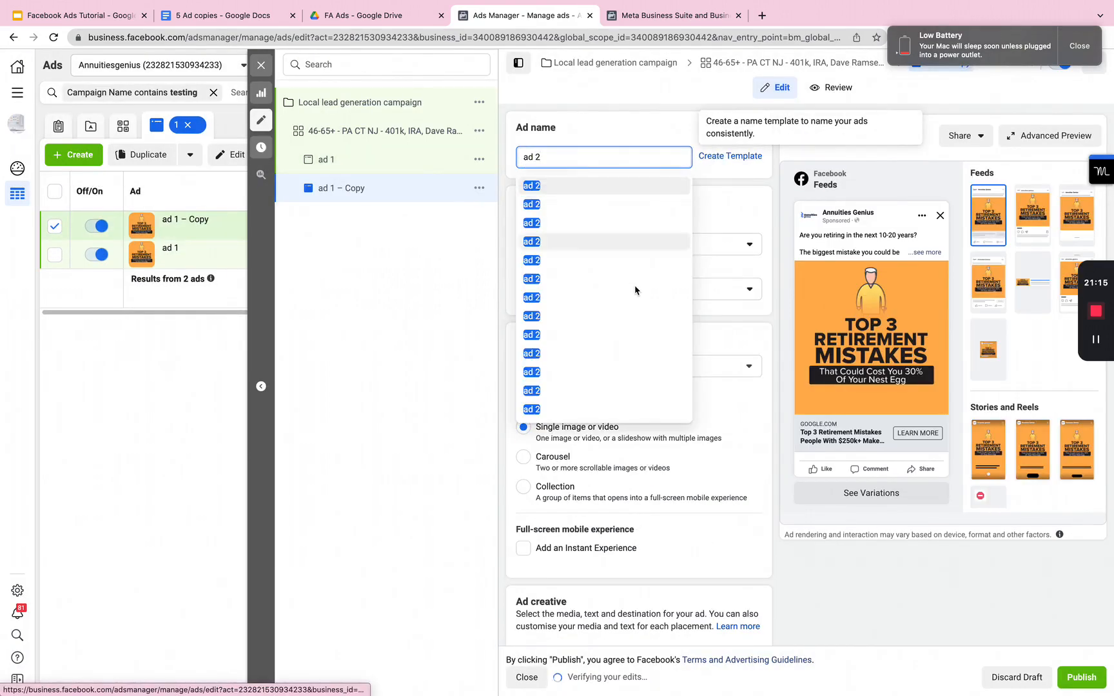
Replace ad 2's media with ad2.png, using the 1.91:1 crop for right column, search results and Instant Articles placements
scroll(733, 233, down, 6)
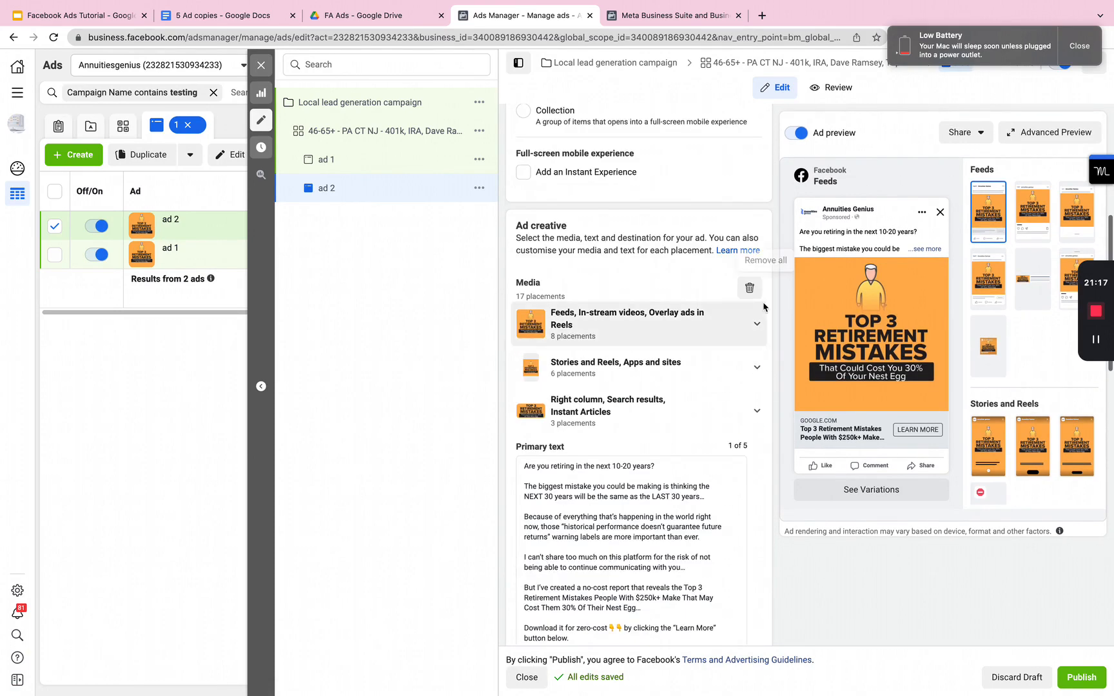
click(749, 290)
click(589, 306)
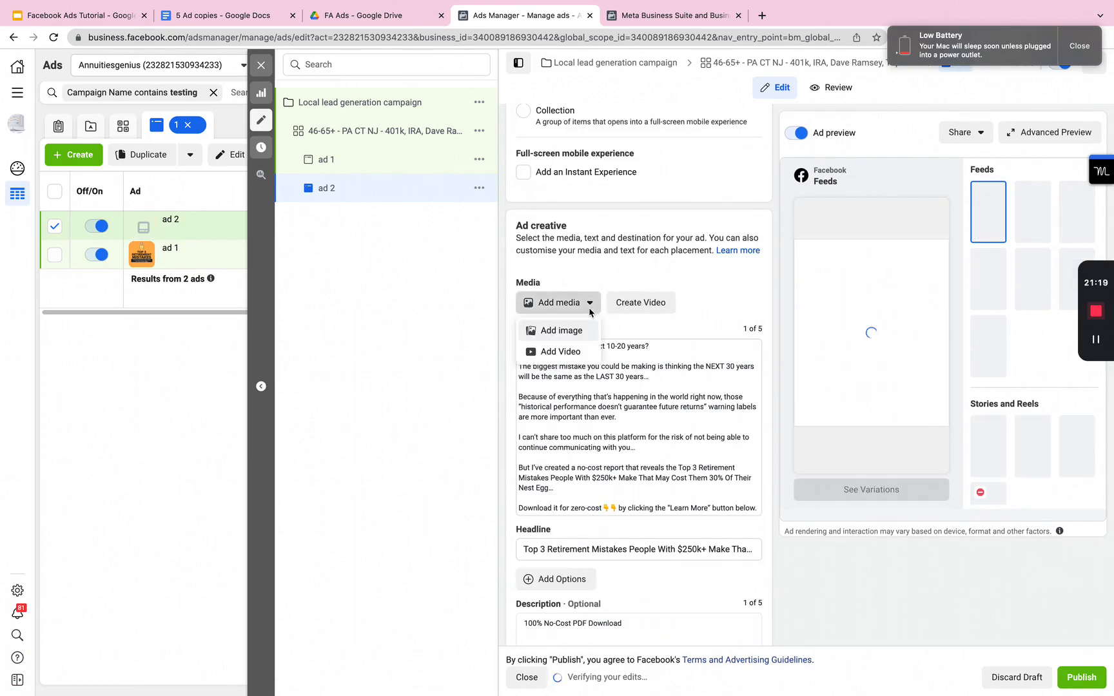
click(580, 332)
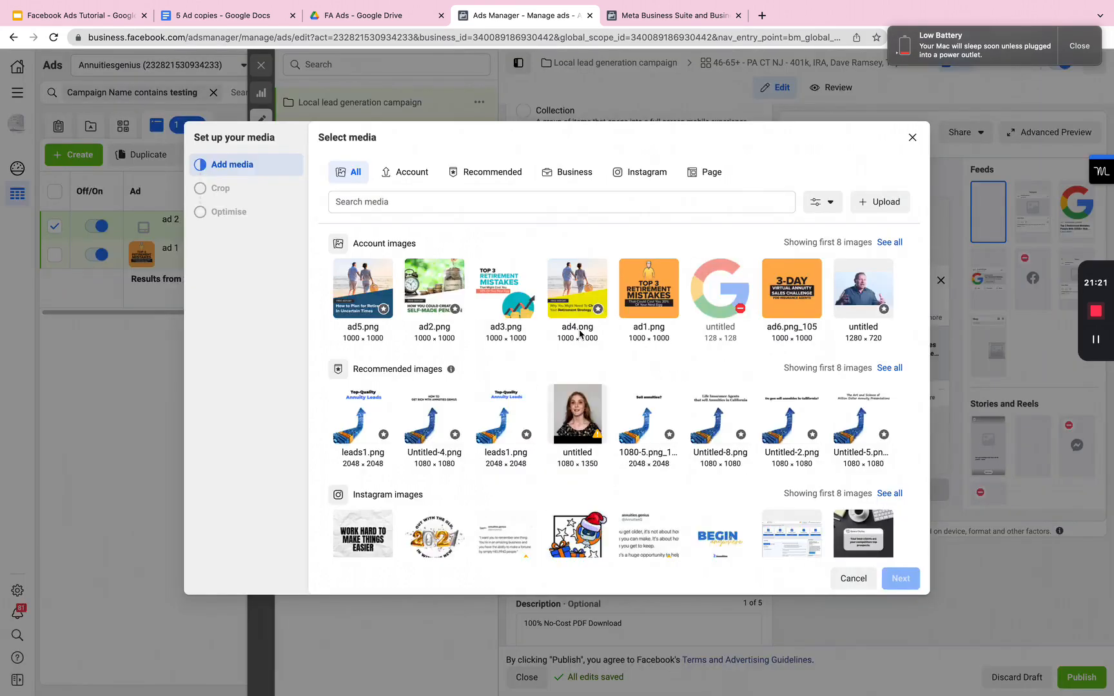
click(437, 297)
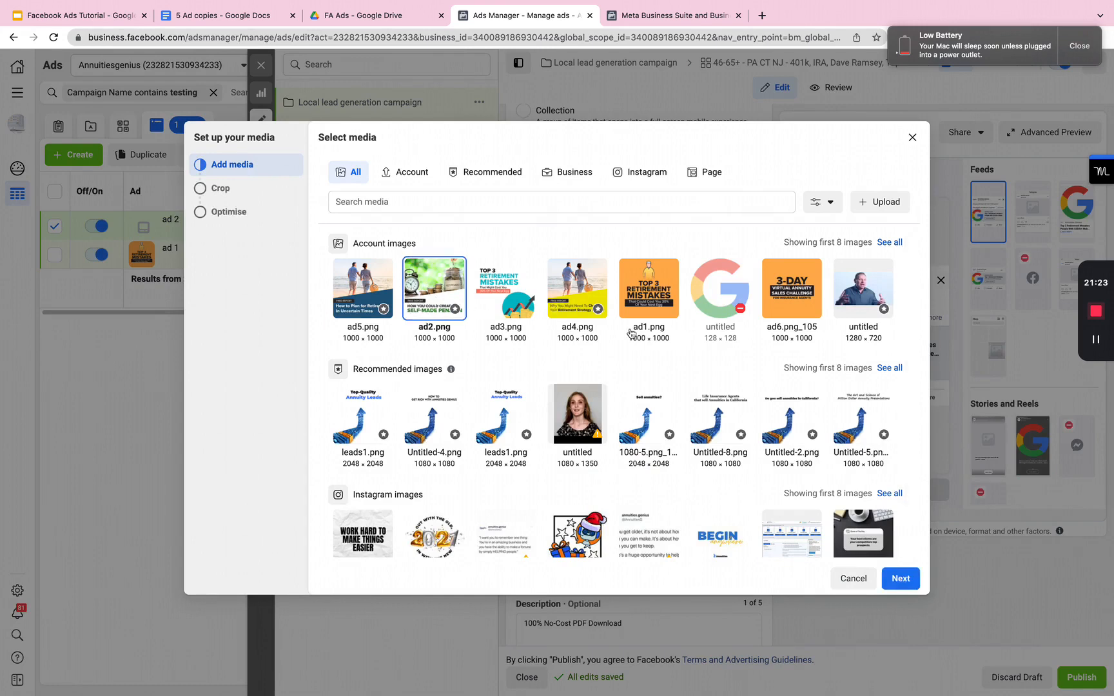
click(909, 583)
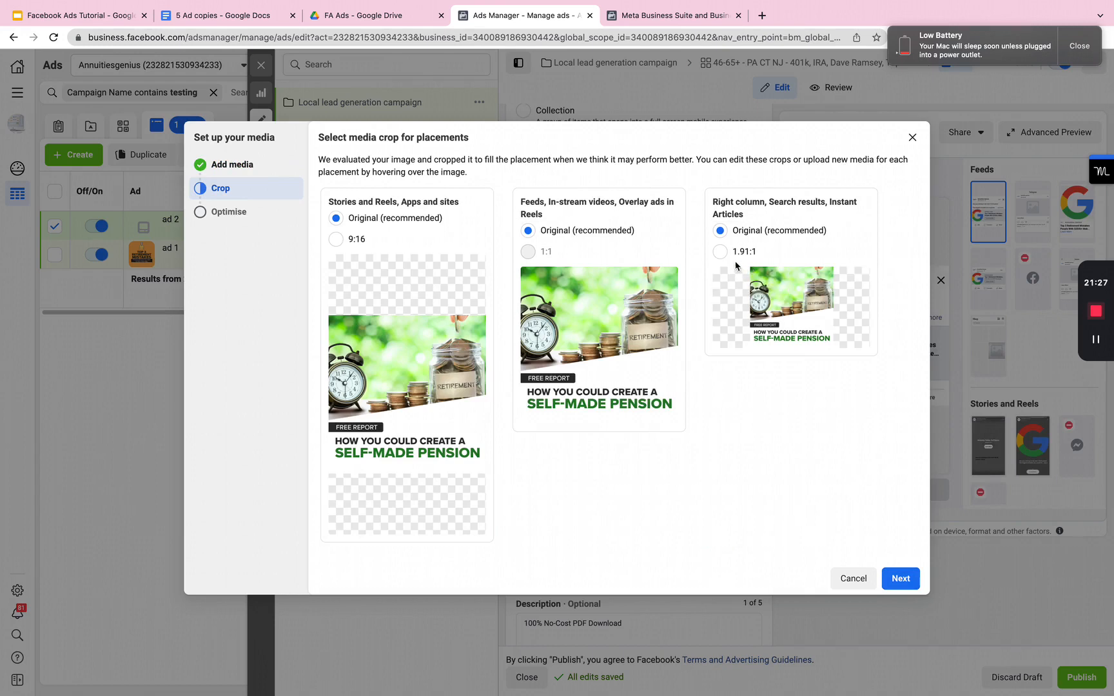
click(721, 252)
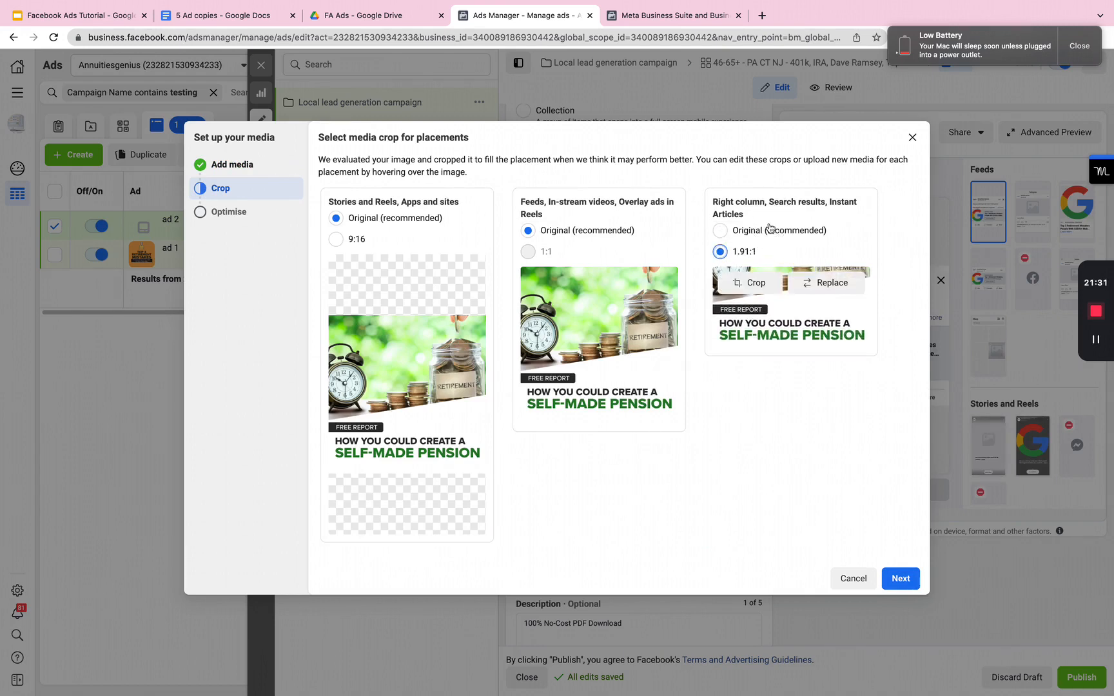
click(905, 577)
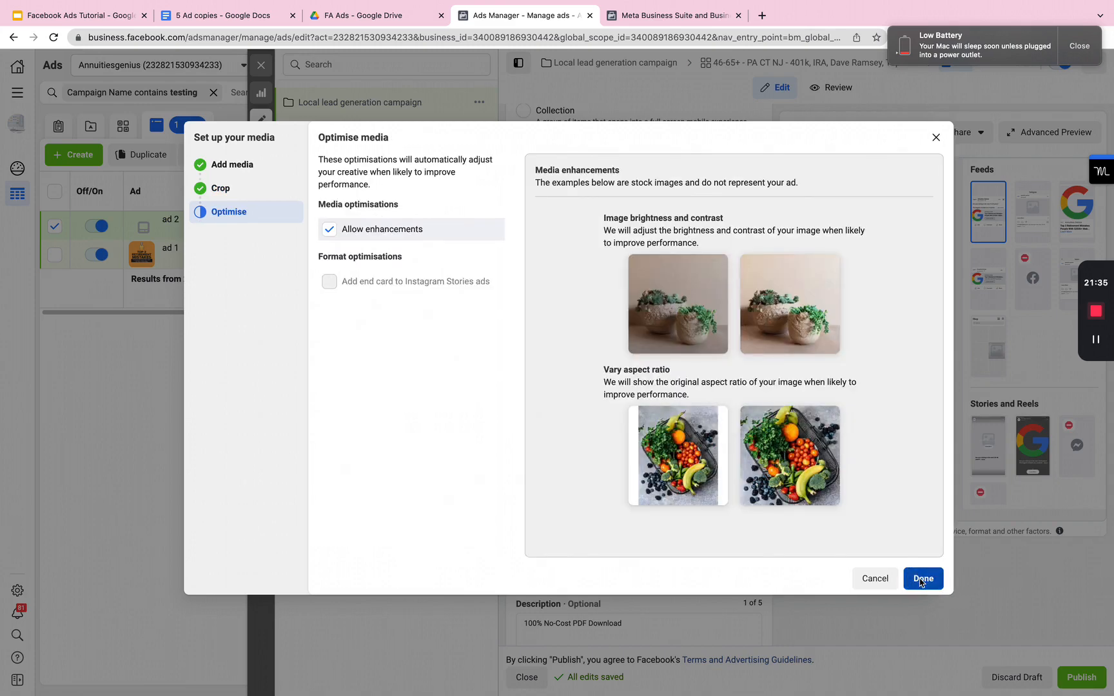
click(921, 578)
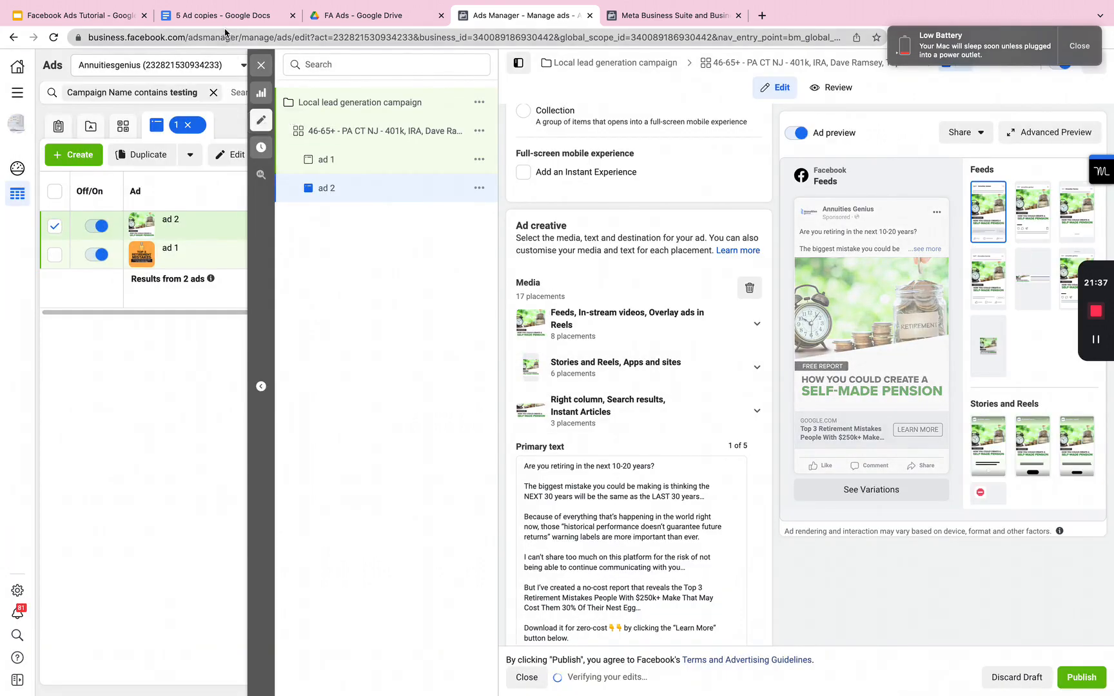
Switch to the 5 Ad copies document in Google Docs and copy Ad copy #2's body text without its headline
click(222, 15)
scroll(335, 342, down, 5)
drag(335, 341, 542, 471)
key(super+c)
right_click(490, 445)
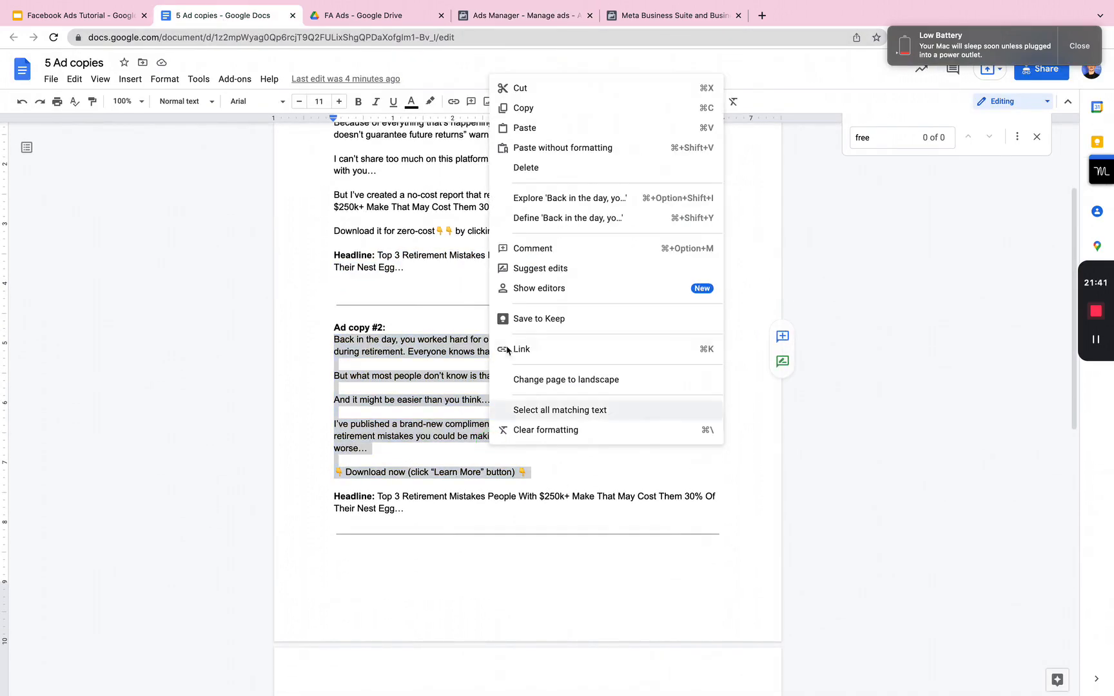
click(544, 108)
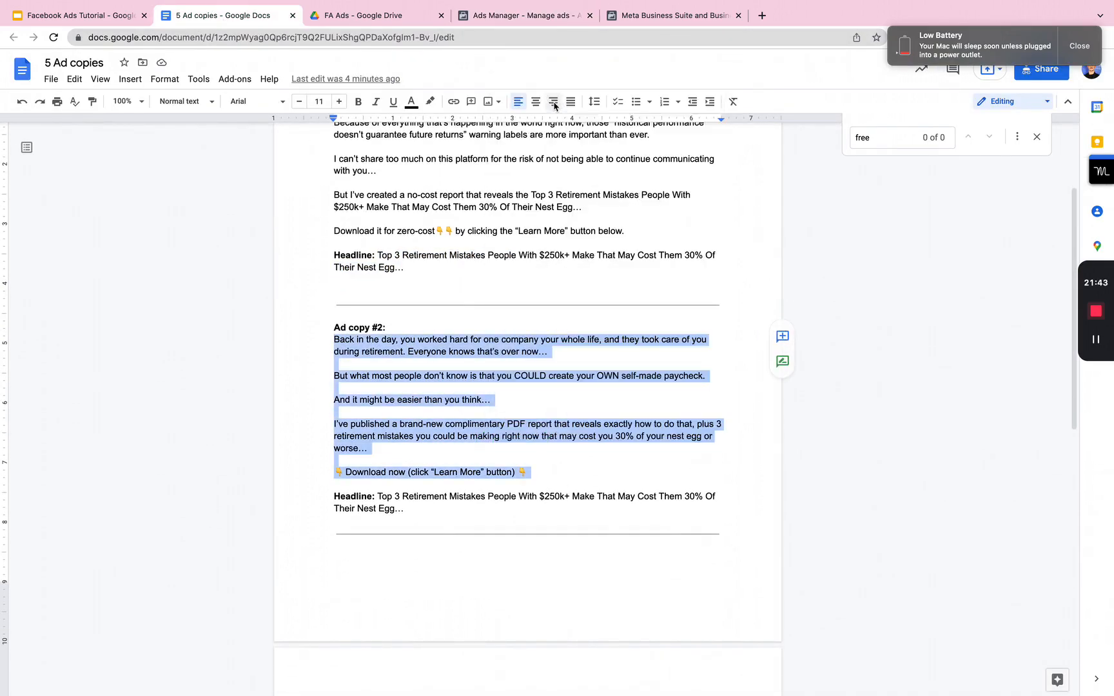
Return to Ads Manager and replace ad 2's whole primary text with the copied Ad copy #2 text
click(509, 16)
click(569, 507)
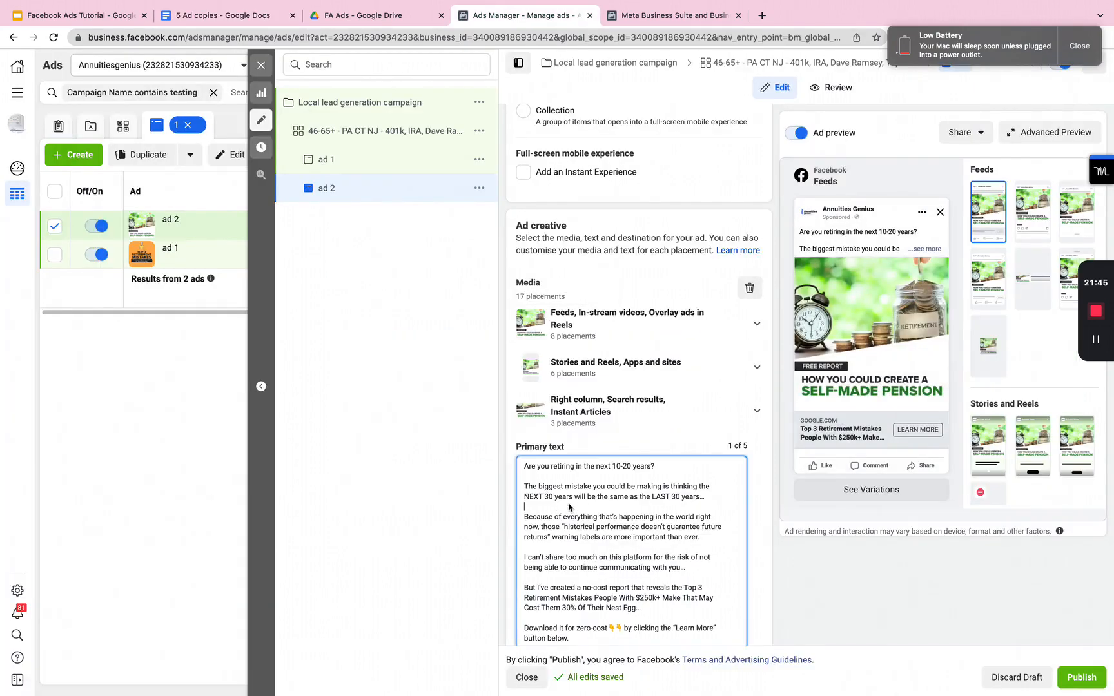
key(super+a)
key(super+v)
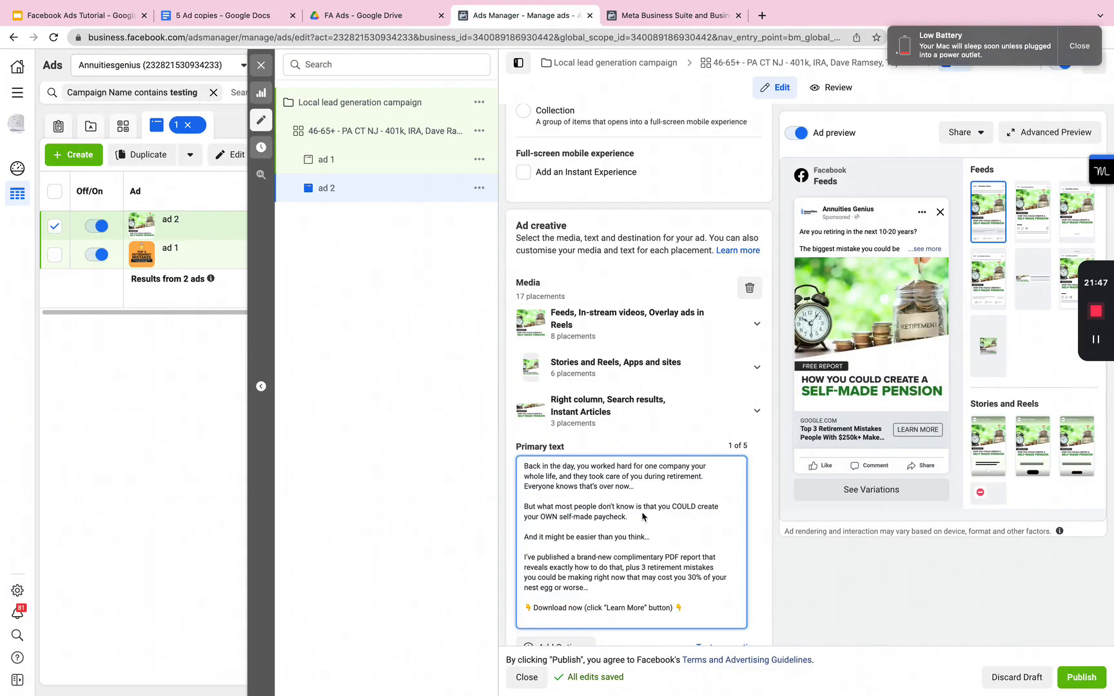
click(754, 499)
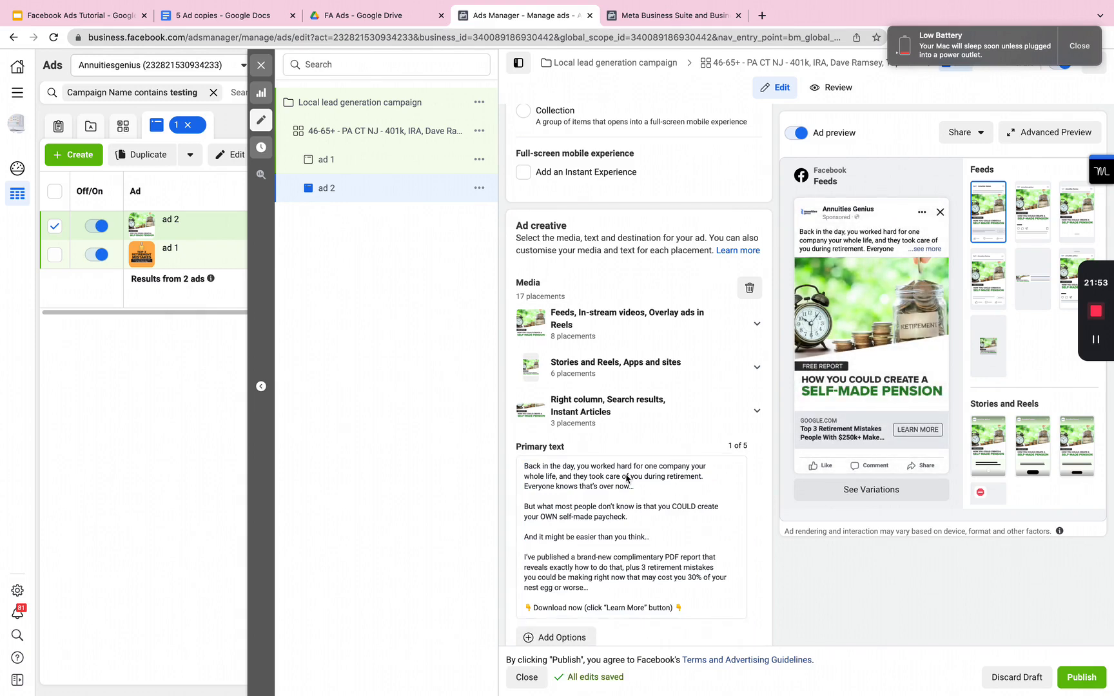
Review ad 2's primary text, headline and description, and expand the full text in the Facebook Feeds preview
scroll(651, 493, down, 1)
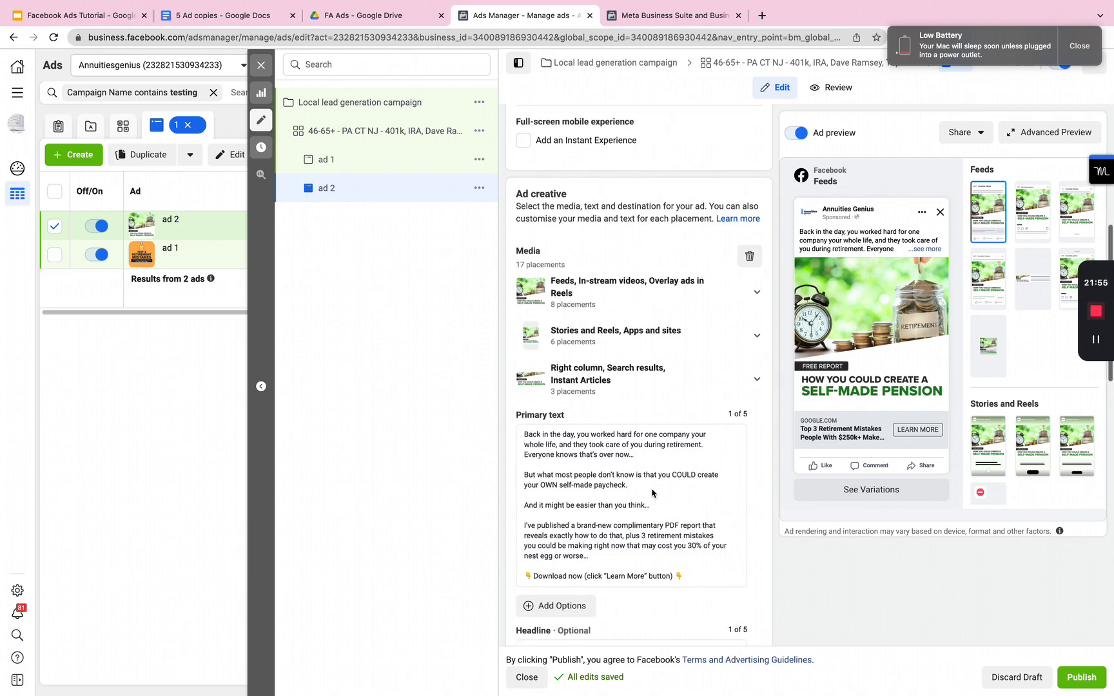
scroll(651, 493, down, 1)
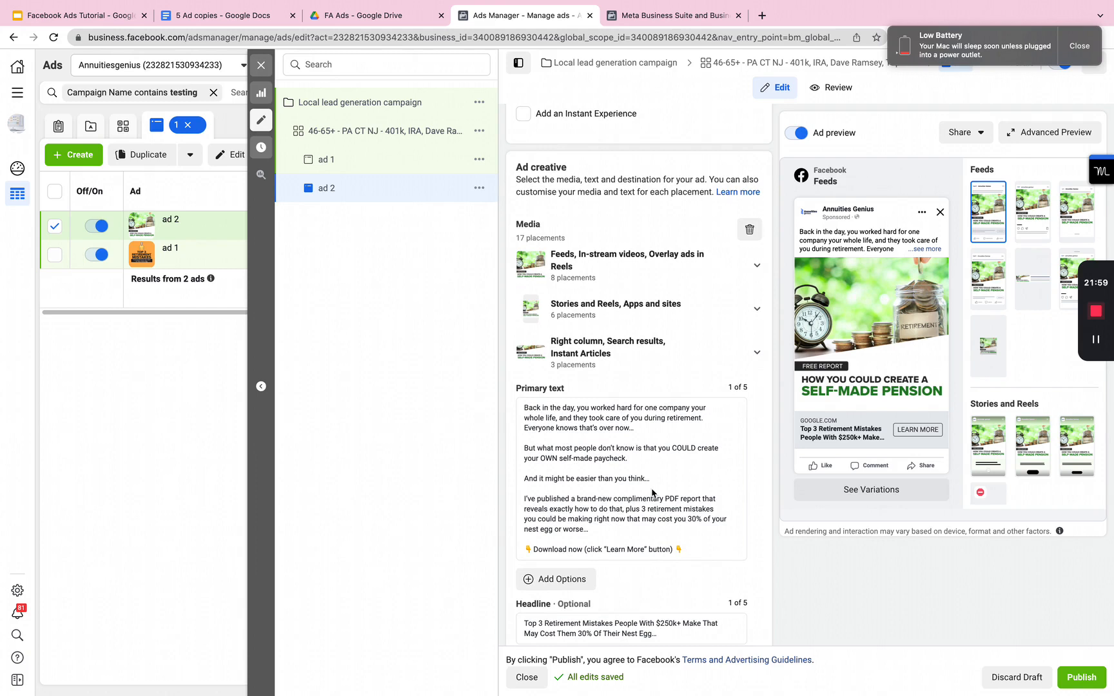
double_click(614, 463)
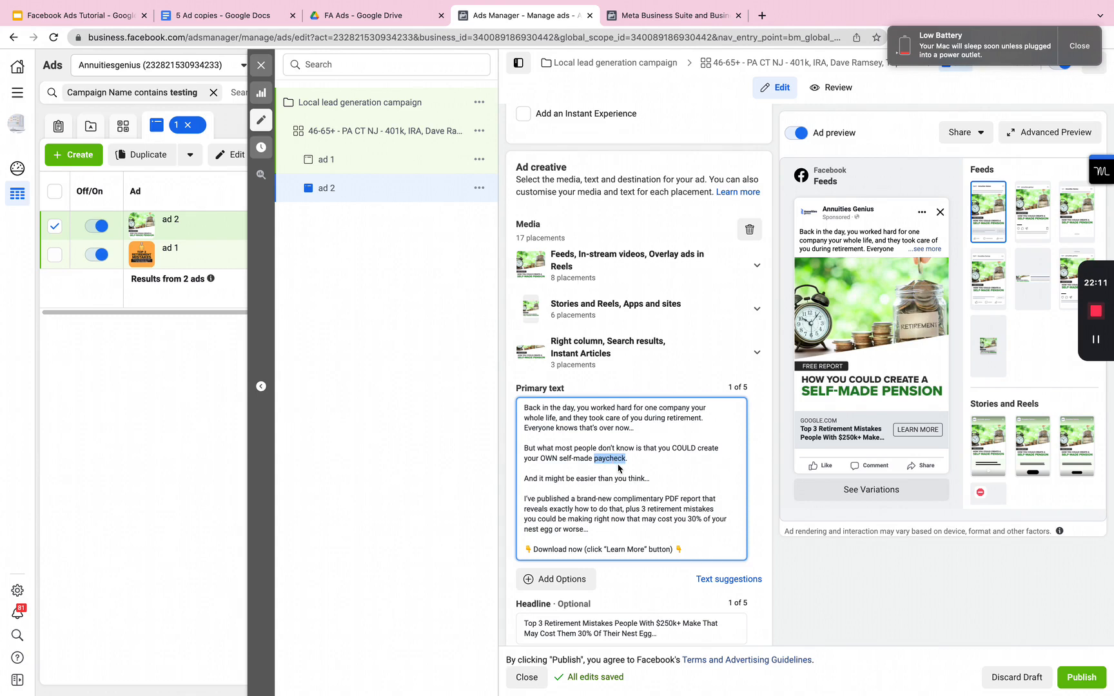
click(542, 472)
scroll(598, 524, down, 2)
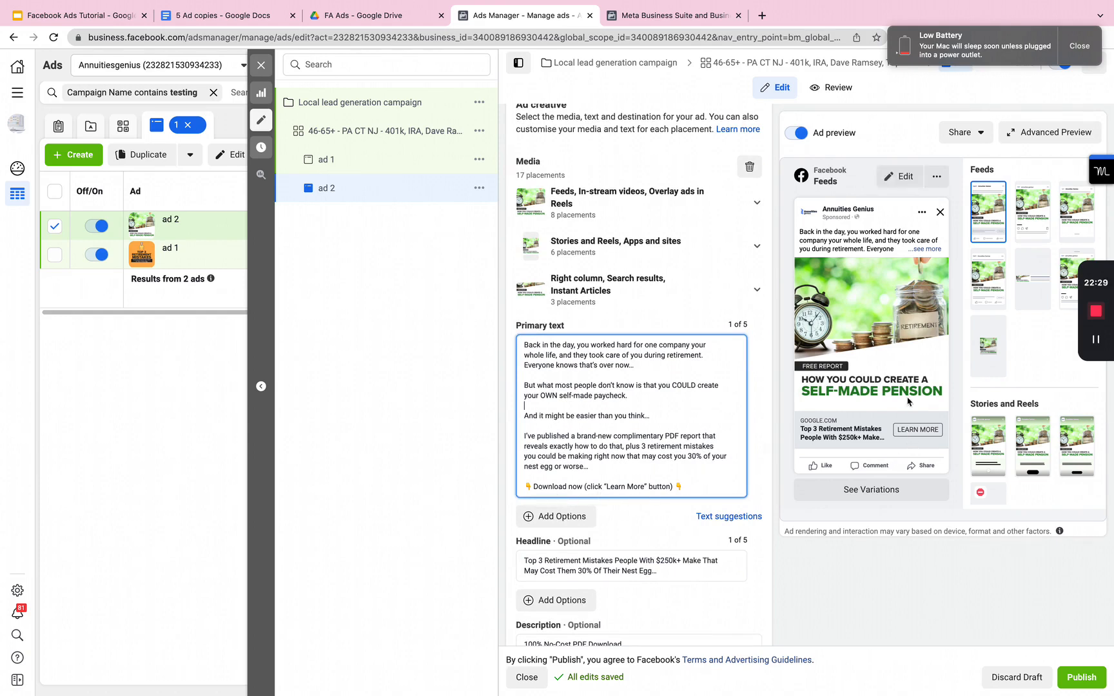
click(925, 252)
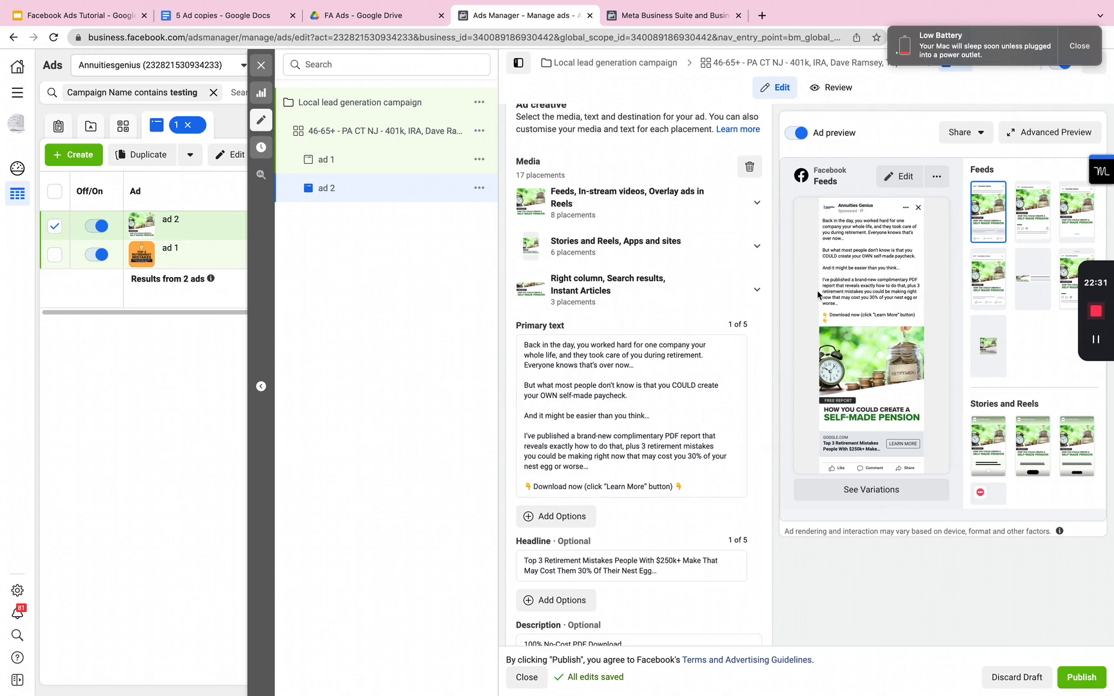
scroll(565, 431, down, 3)
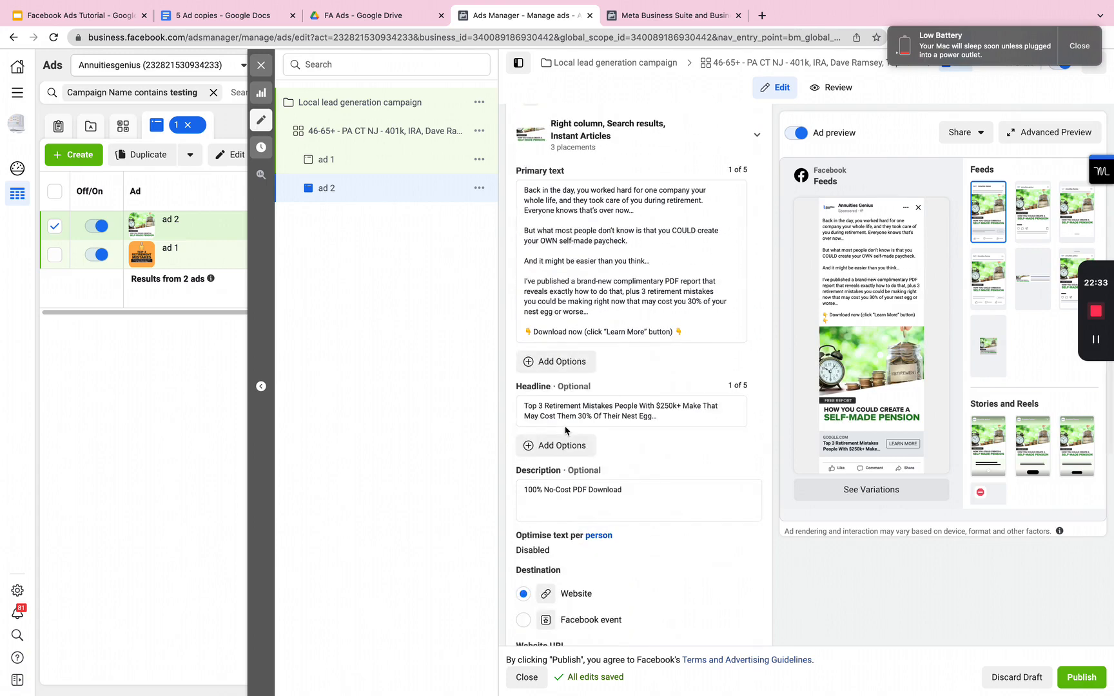
Quickly duplicate ad 2, and copy Ad copy #3's body text without its headline from the 5 Ad copies document
click(479, 188)
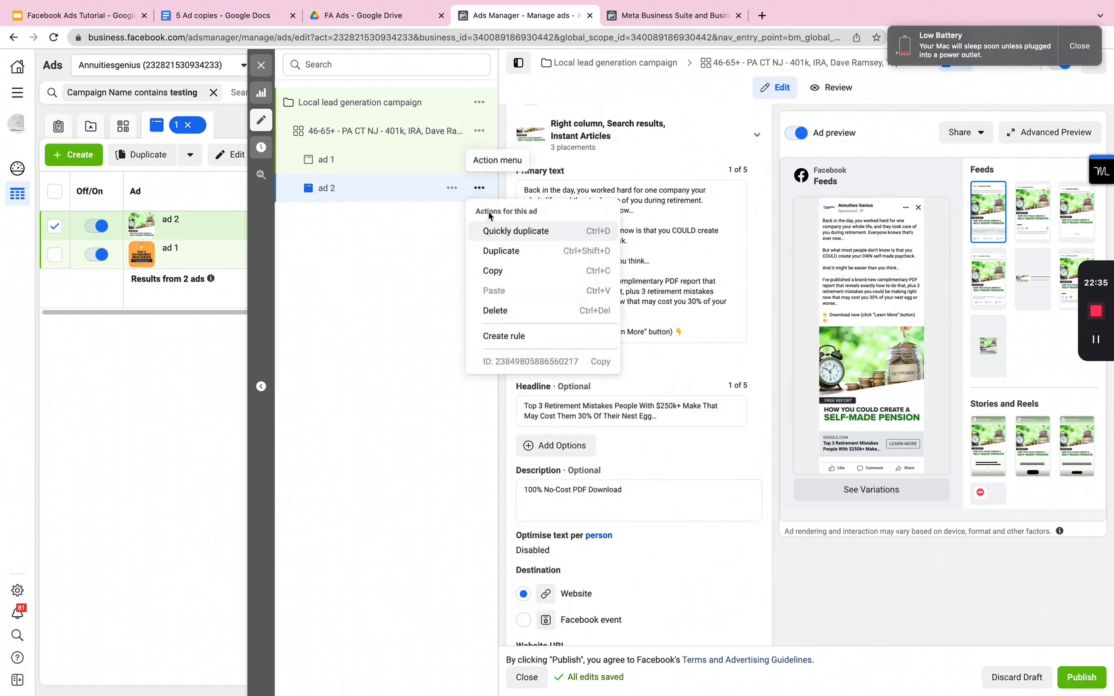
click(490, 230)
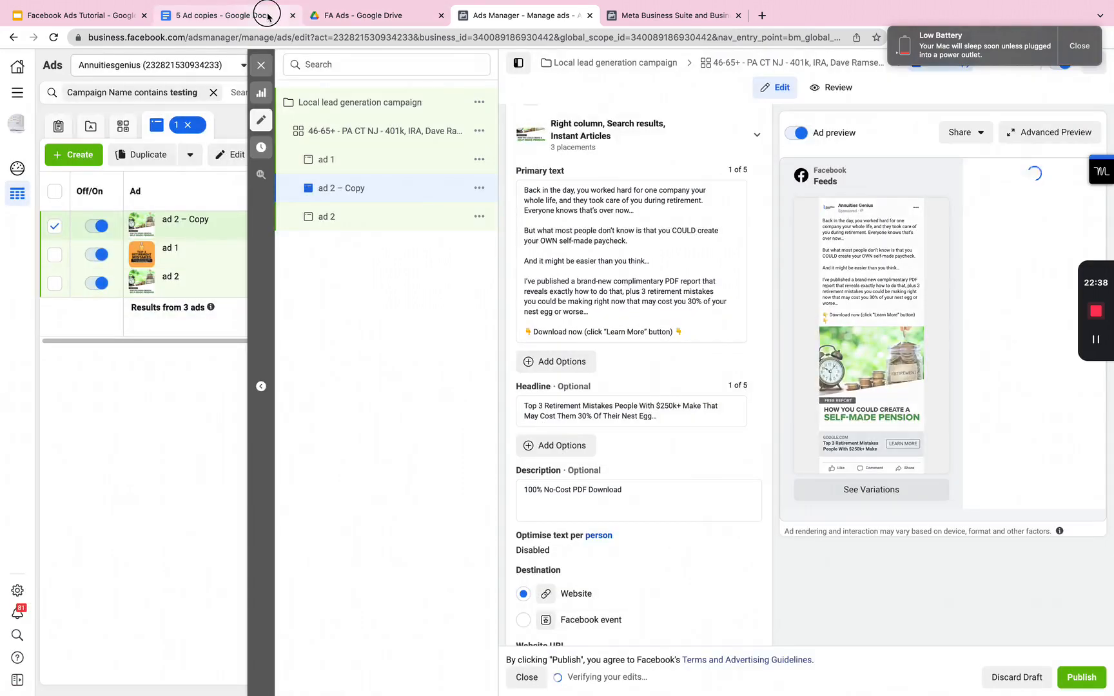
click(267, 16)
scroll(386, 193, down, 6)
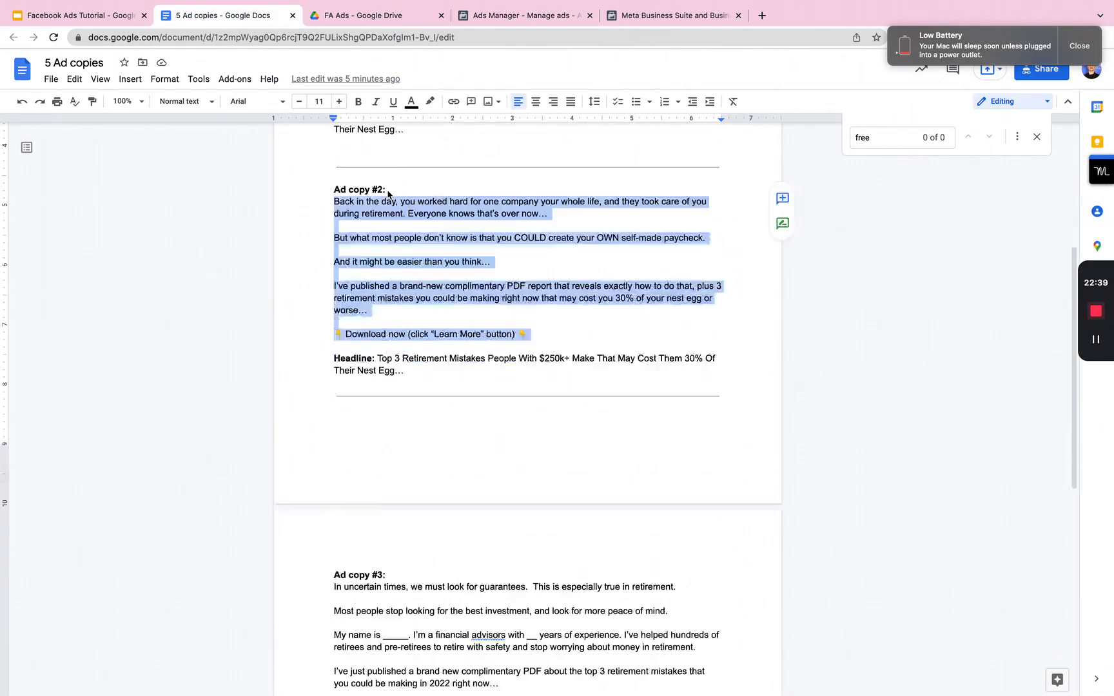
drag(334, 335, 617, 461)
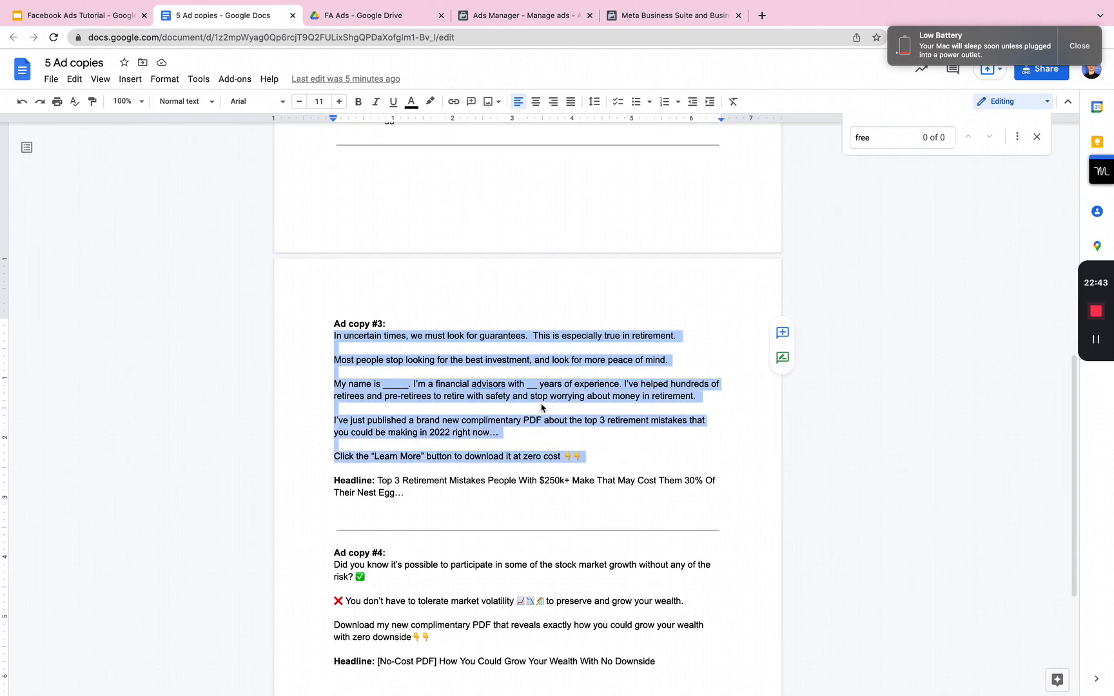
right_click(506, 397)
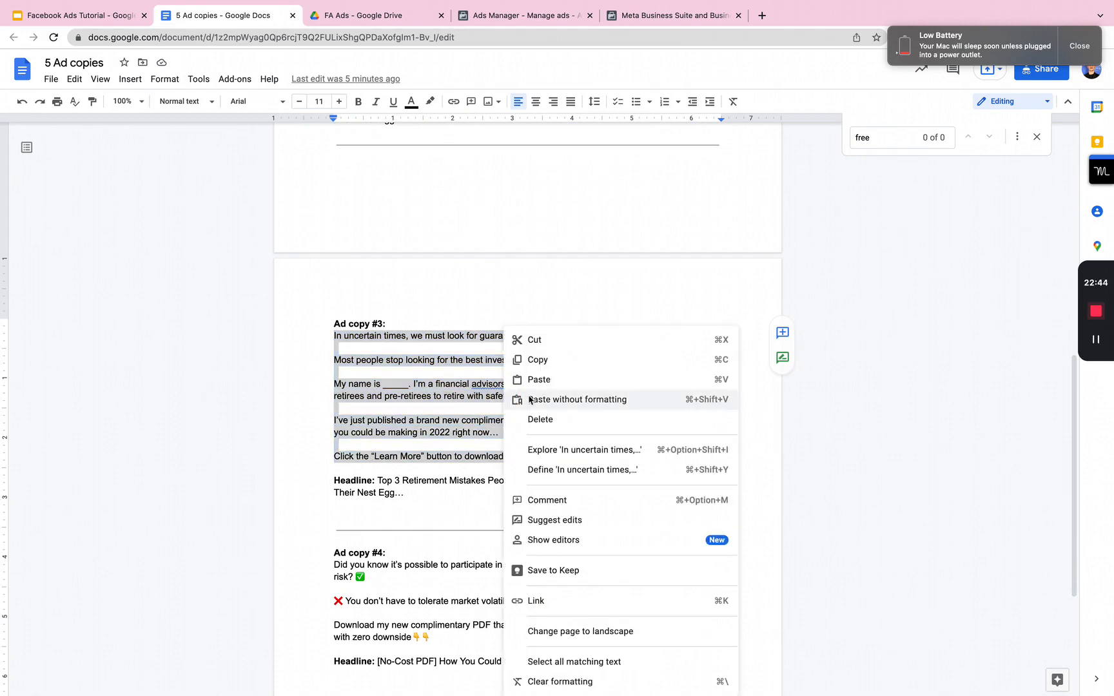
click(537, 359)
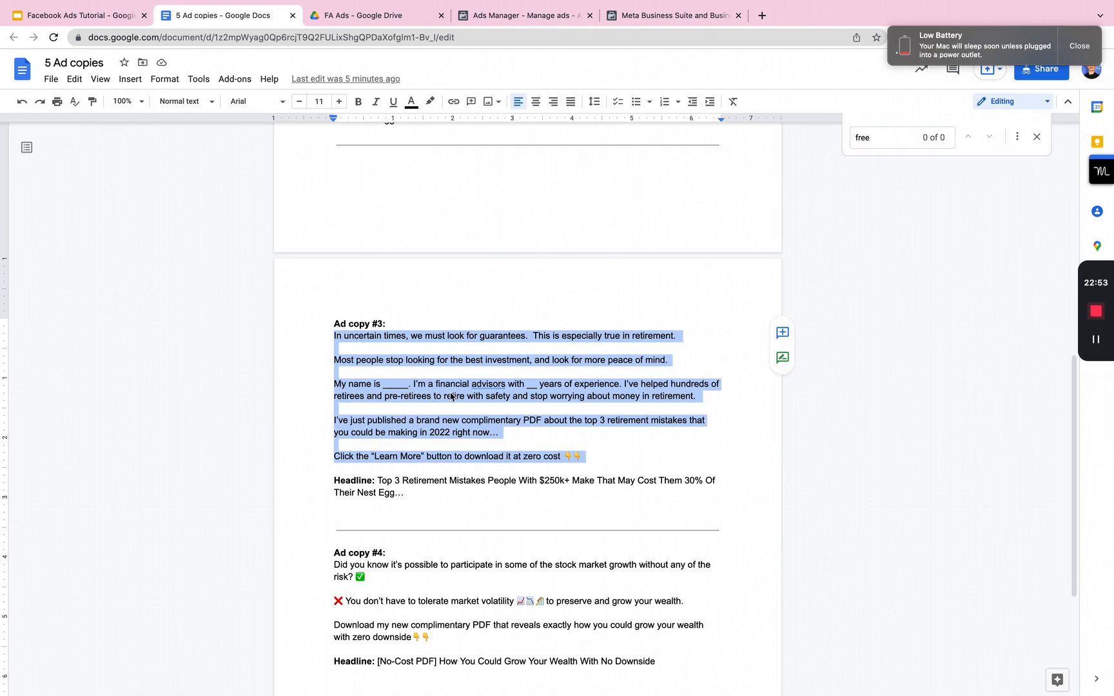
Correct "advisors" to "advisor" in the third paragraph of Ad copy #3
click(501, 386)
key(Right)
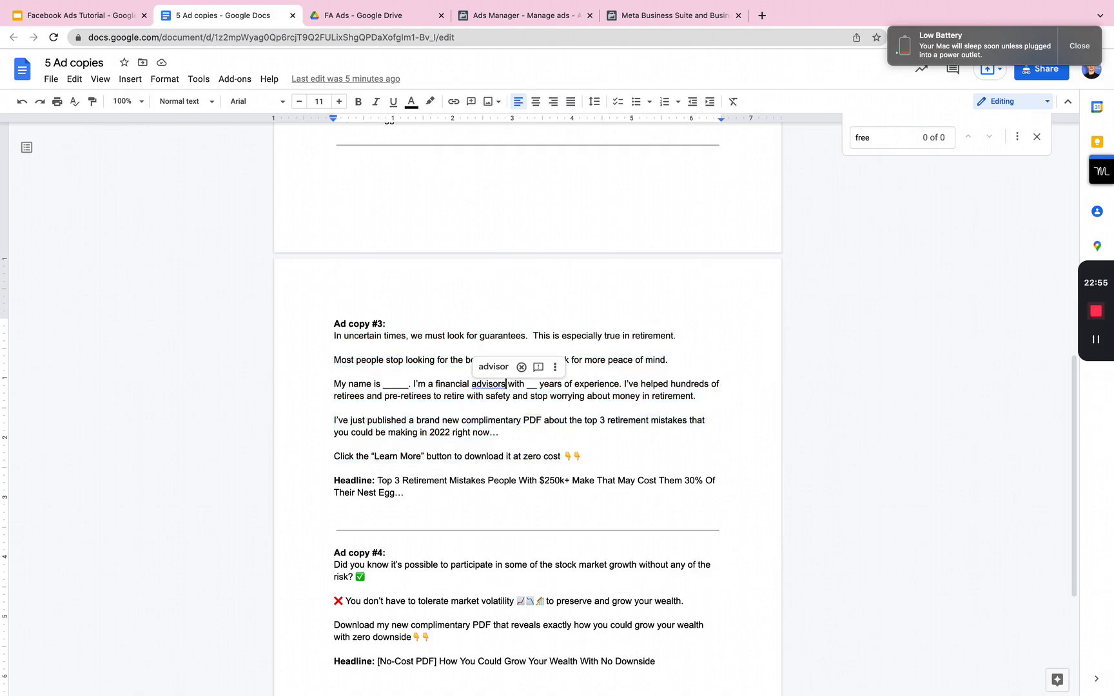
key(BackSpace)
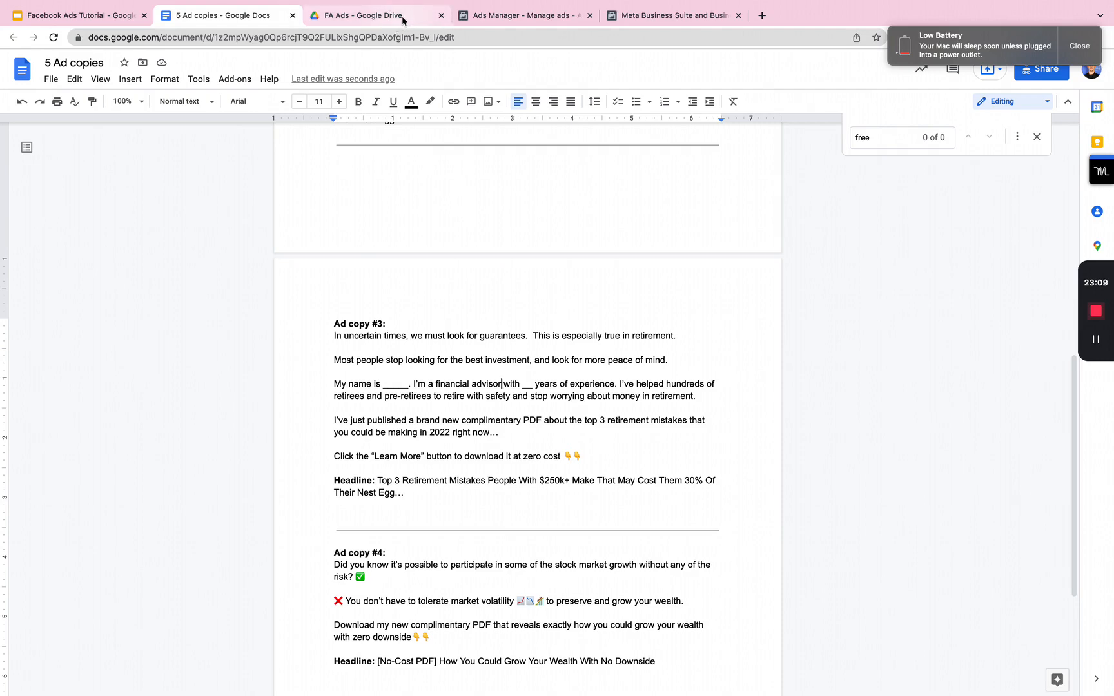
Return to Ads Manager and replace the primary text of ad 2's duplicate with the copied Ad copy #3 text
click(380, 15)
click(516, 15)
click(596, 244)
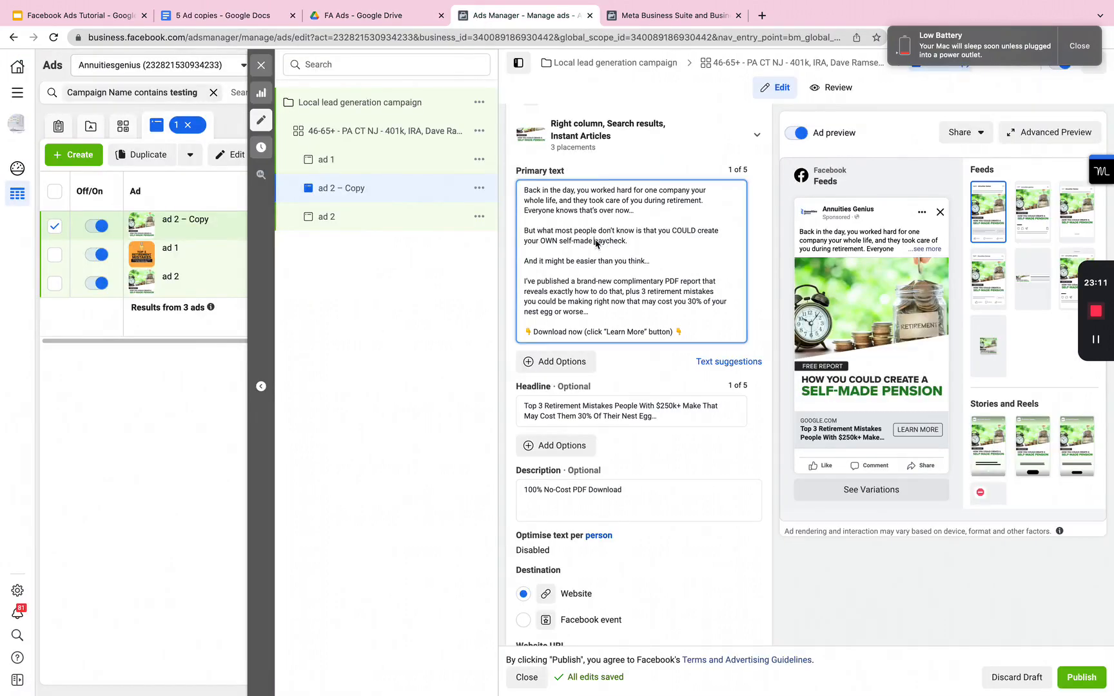
key(super+a)
key(super+v)
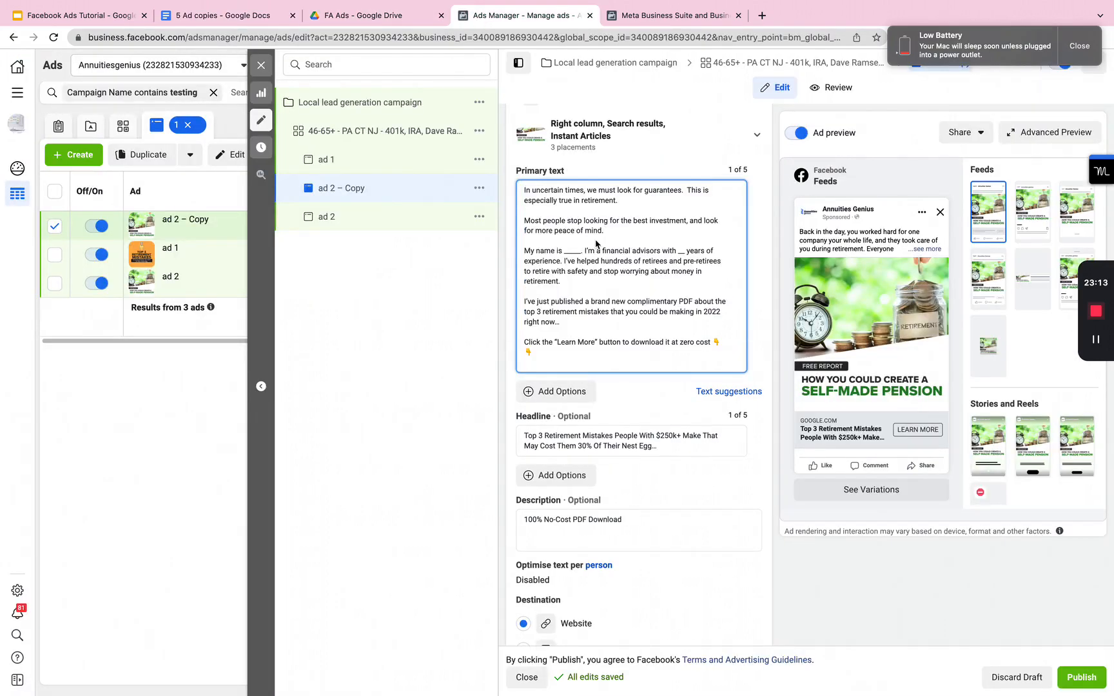
key(BackSpace)
scroll(608, 204, up, 12)
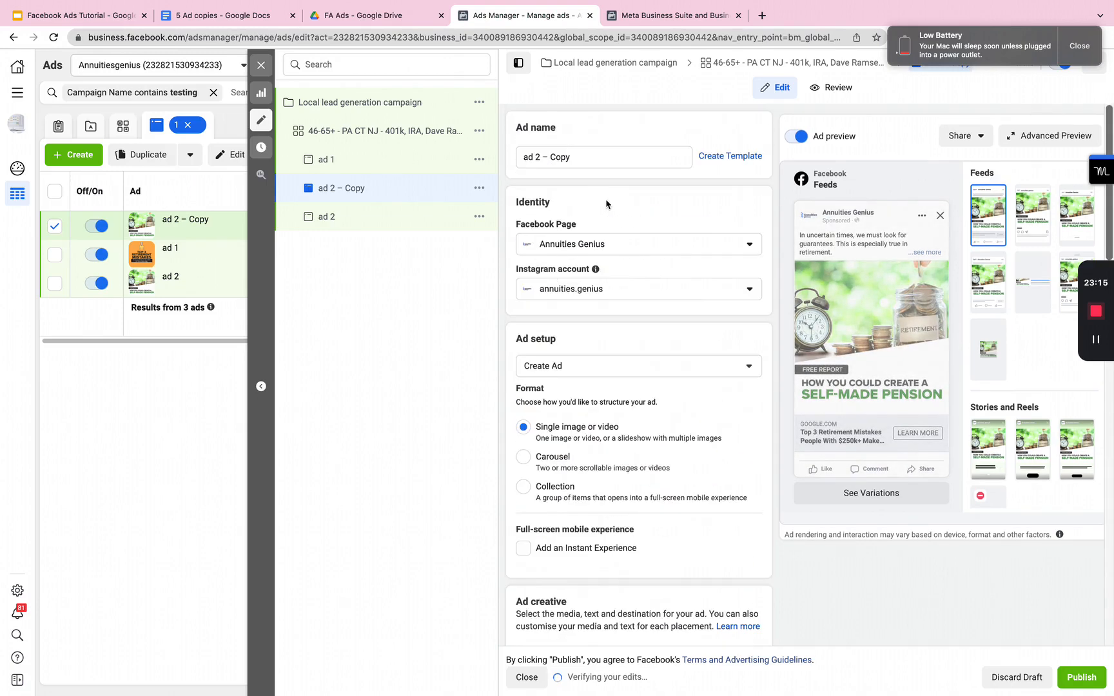
Rename the duplicate of ad 2 as ad 3
drag(529, 159, 632, 159)
text(ad 3)
Replace ad 3's media with ad3.png, using the Original crop for the Right column, Search results and Instant Articles placements
scroll(754, 230, down, 5)
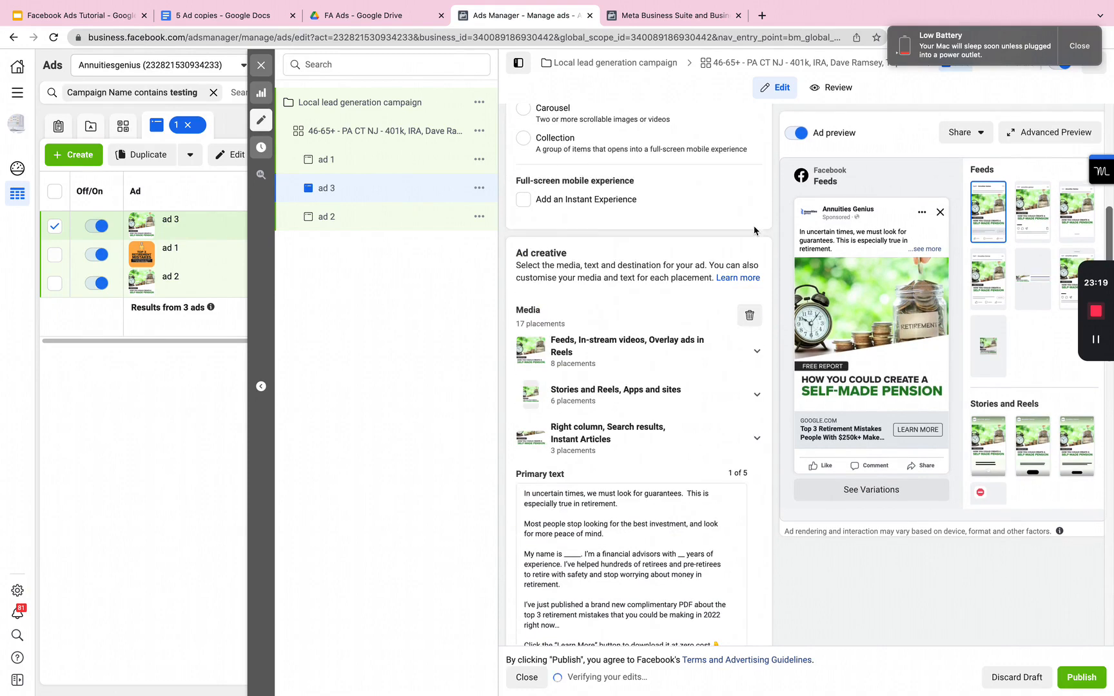
click(574, 330)
click(572, 366)
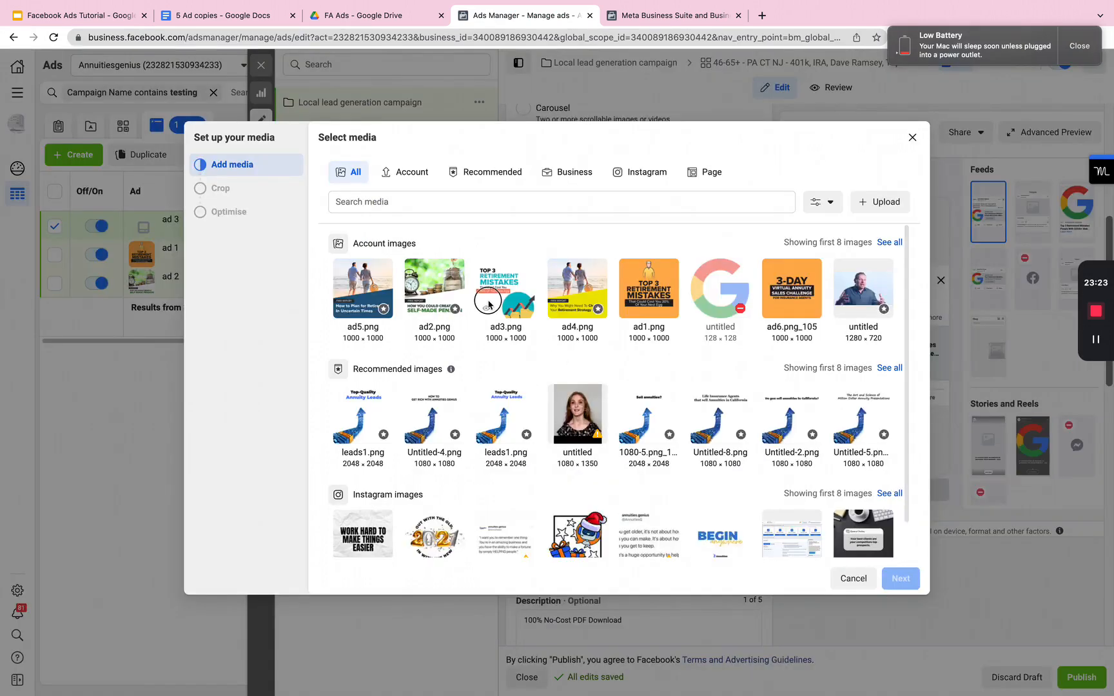
click(477, 300)
click(900, 578)
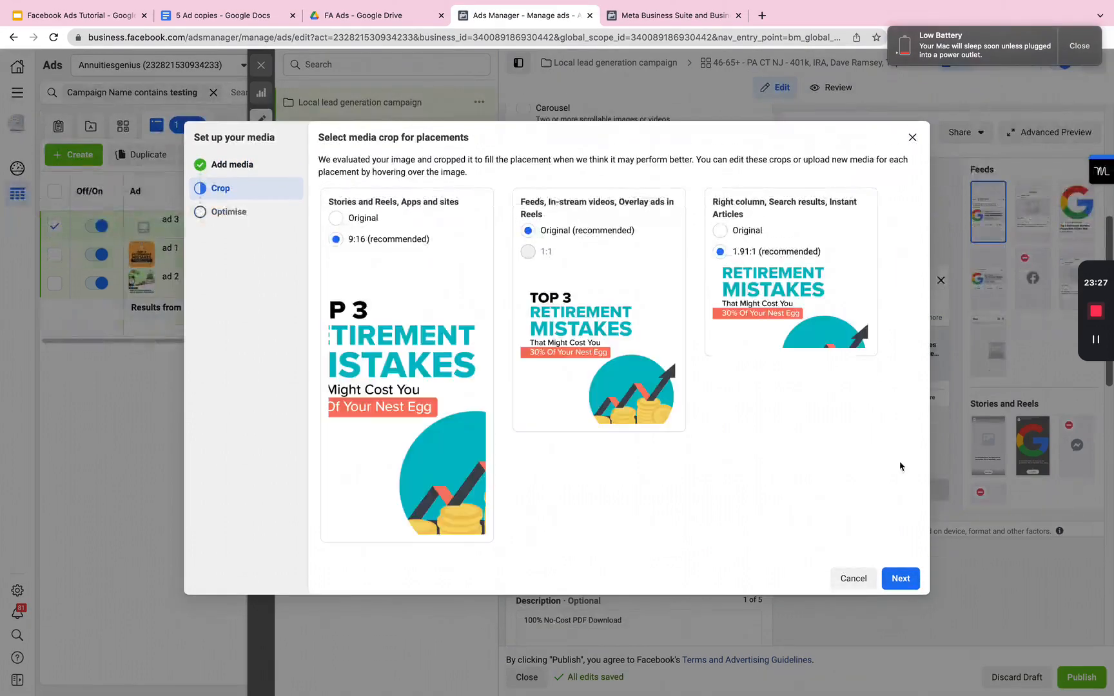
click(721, 231)
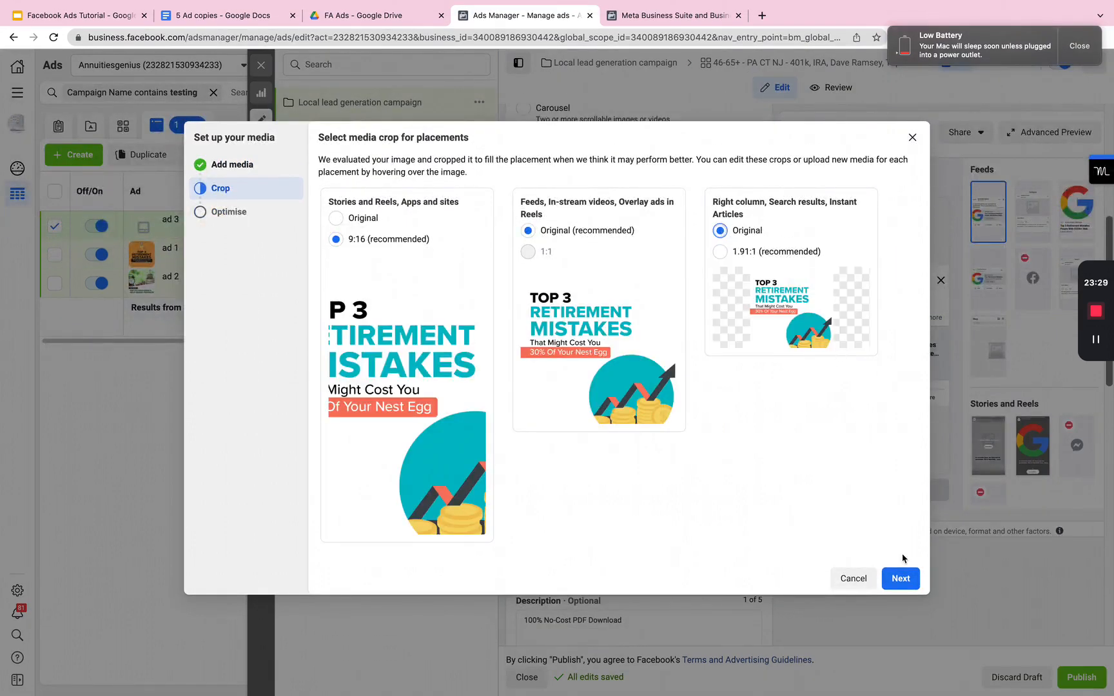
click(900, 578)
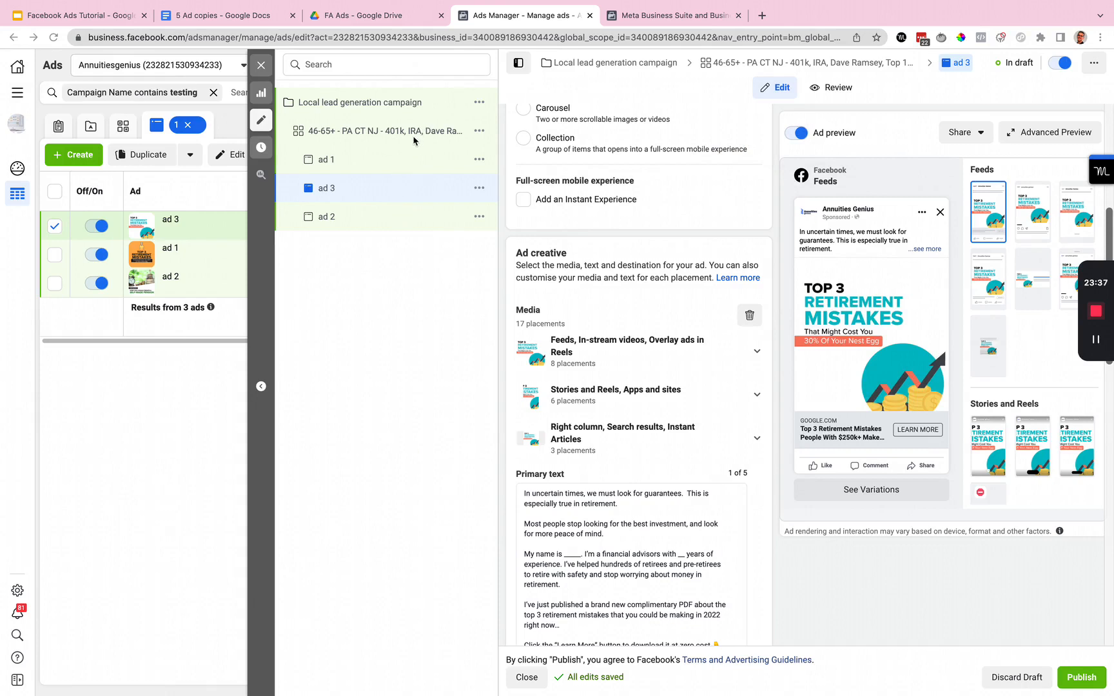
Quickly duplicate ad 3, and copy Ad copy #4's body text without its headline from the 5 Ad copies document
click(479, 187)
click(509, 231)
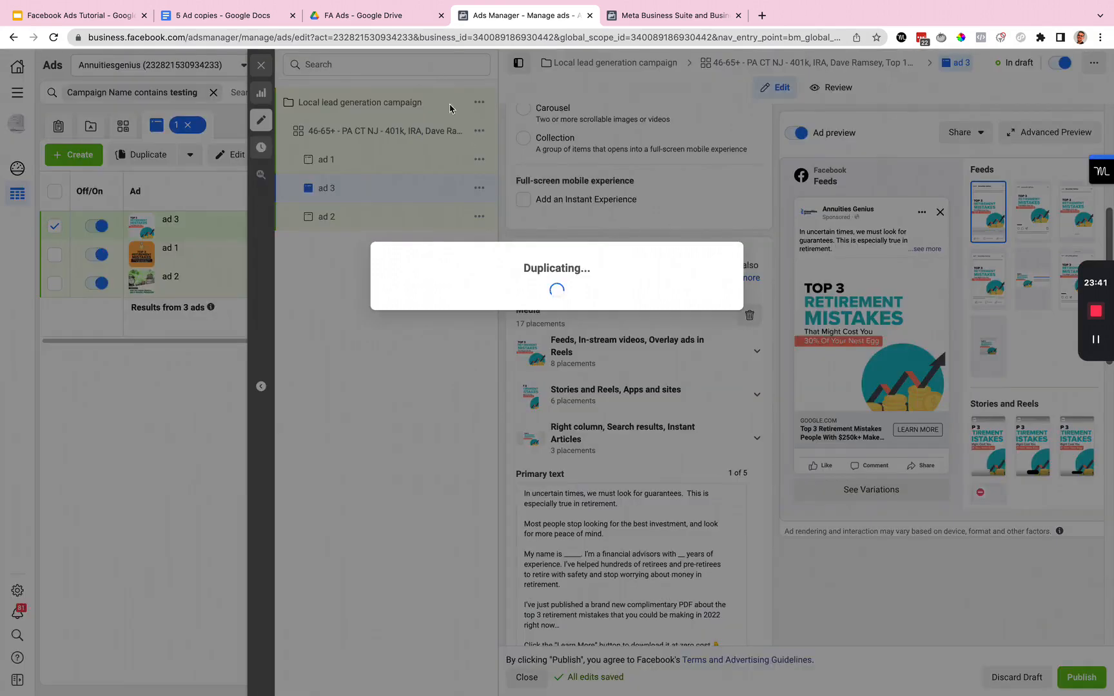
click(224, 15)
scroll(341, 440, down, 4)
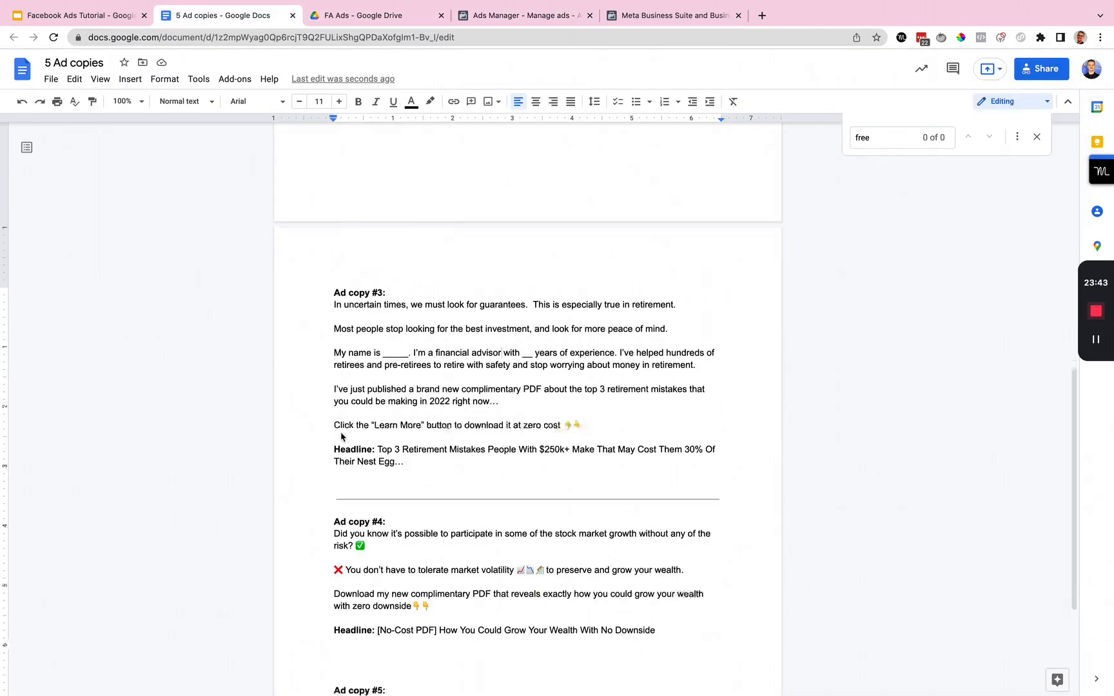
drag(334, 438, 441, 519)
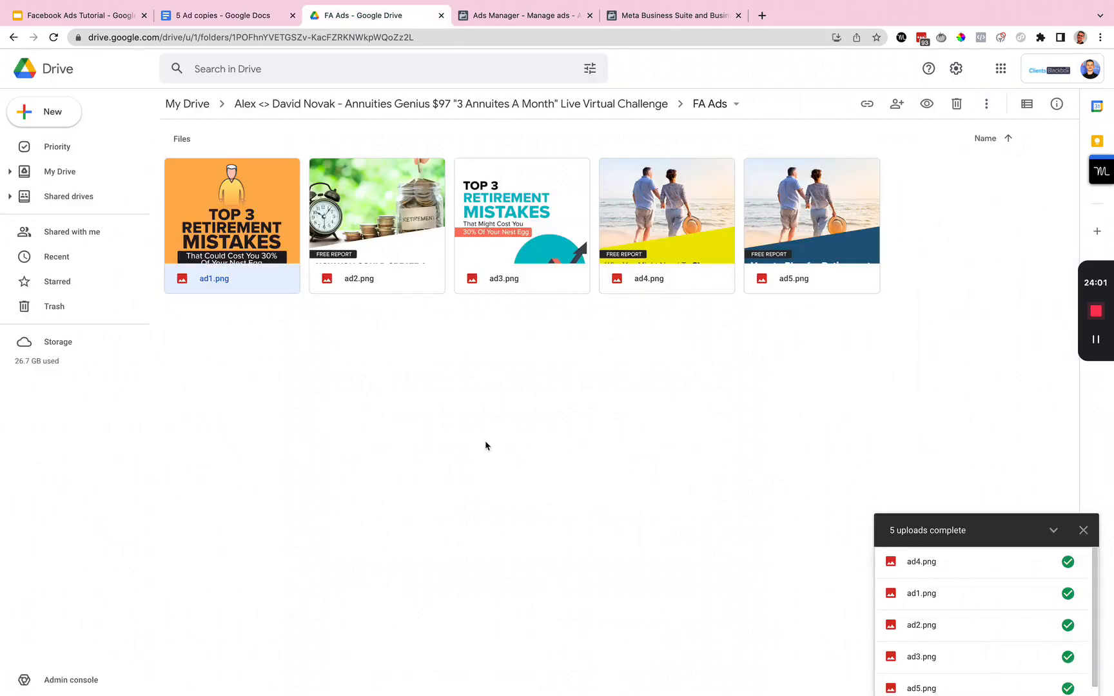
Return to Ads Manager and replace the primary text of ad 3's duplicate with the copied Ad copy #4 text
key(ctrl+Tab)
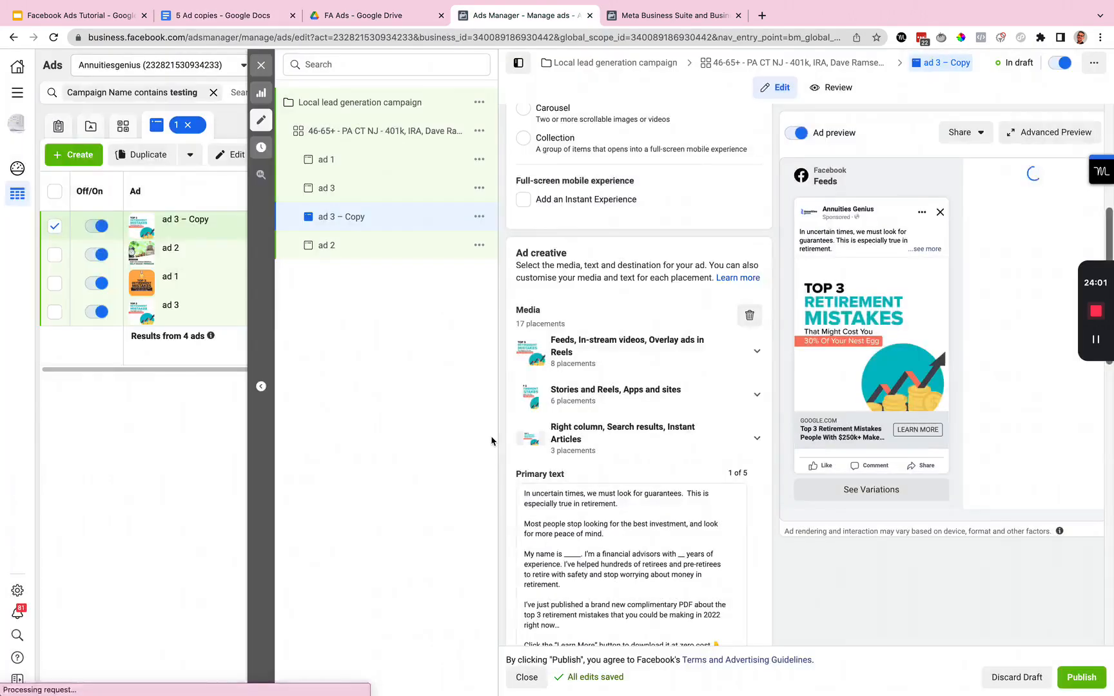
scroll(562, 404, down, 3)
click(569, 406)
key(ctrl+a)
text(Did you know it’s possible to participate in some of the stock market growth without any of the risk? ✅  ❌ You don’t have to tolerate market volatility 📈📉🎢 to preserve and grow your wealth.  Download my new complimentary PDF that reveals exactly how you could grow your wealth with zero downside👇👇)
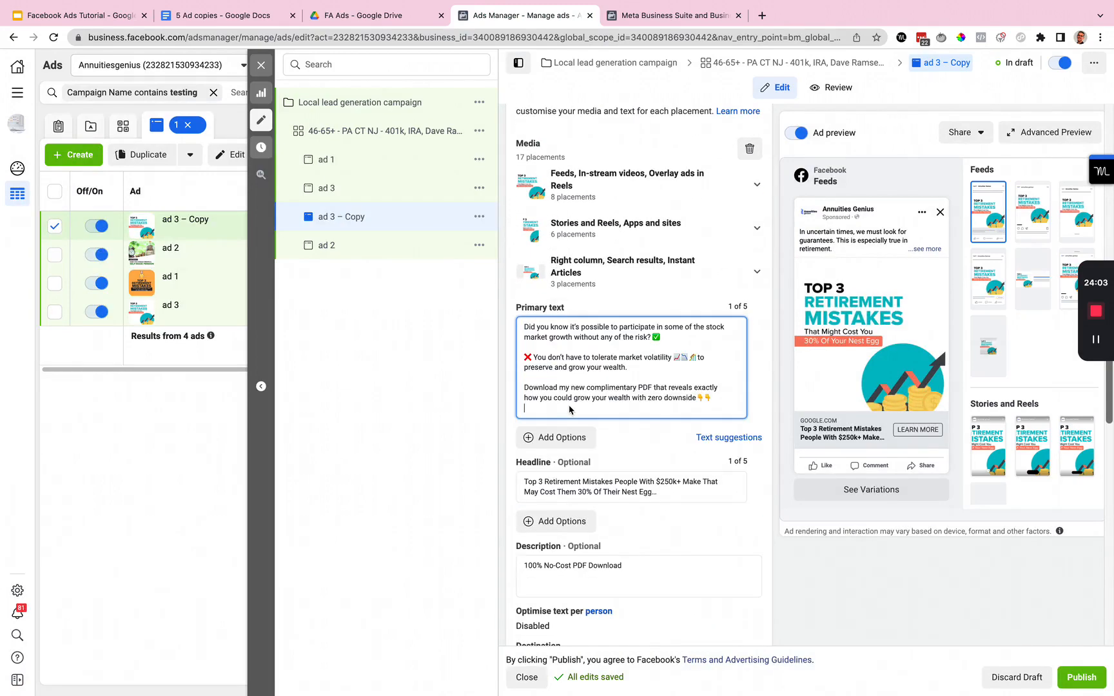
Rename the duplicate of ad 3 as ad 4
scroll(569, 290, up, 8)
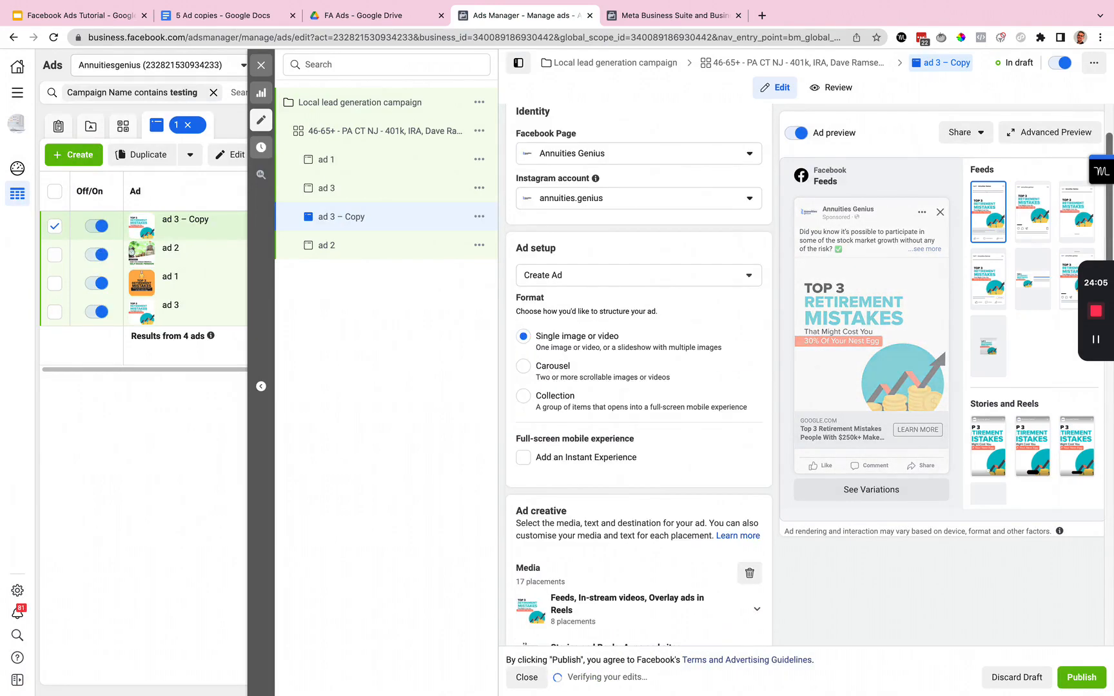
click(529, 158)
key(ctrl+a)
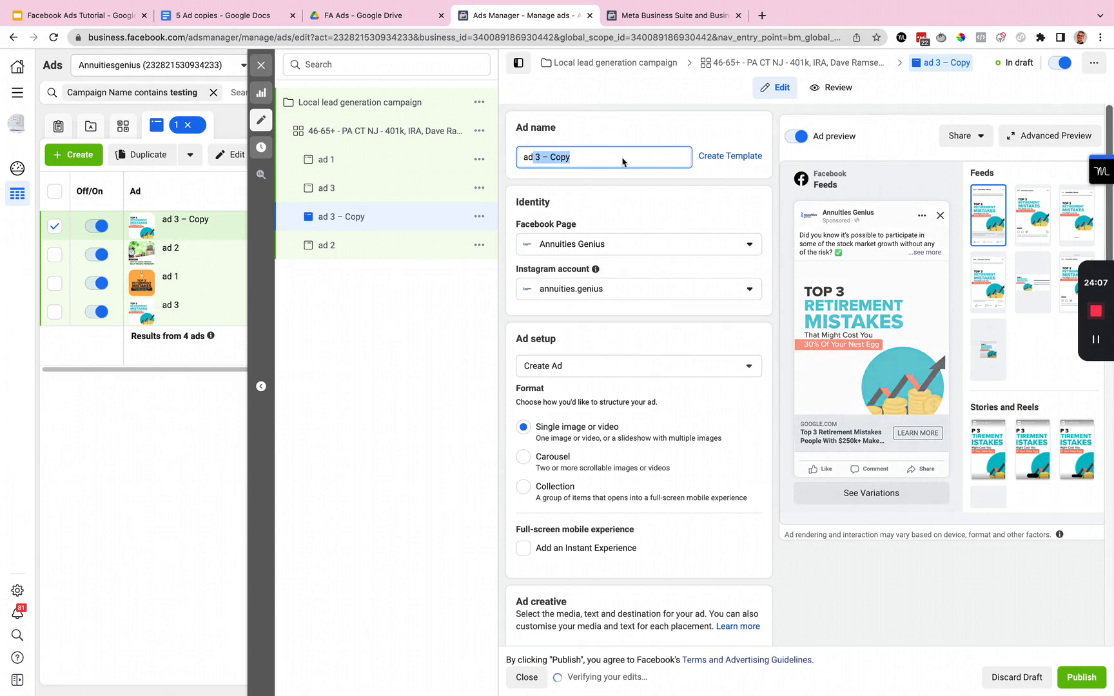
text(ad 4)
click(645, 121)
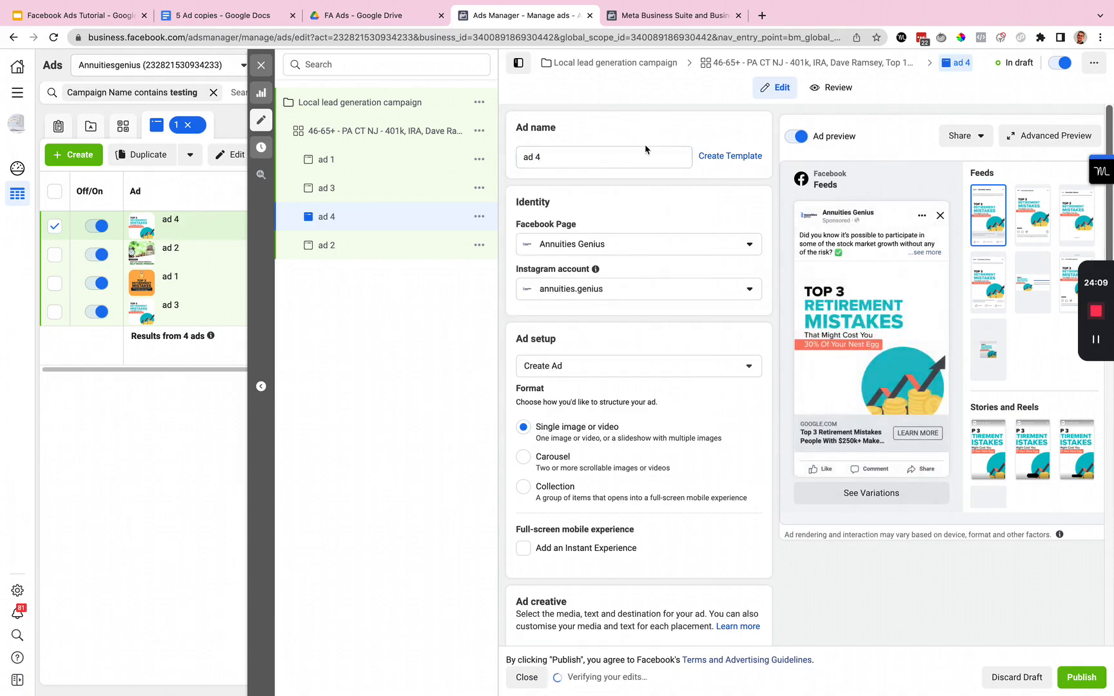
Copy Ad copy #4's headline, "[No-Cost PDF] How You Could Grow Your Wealth With No Downside", from the 5 Ad copies document
key(ctrl+shift+Tab)
key(ctrl+shift+Tab)
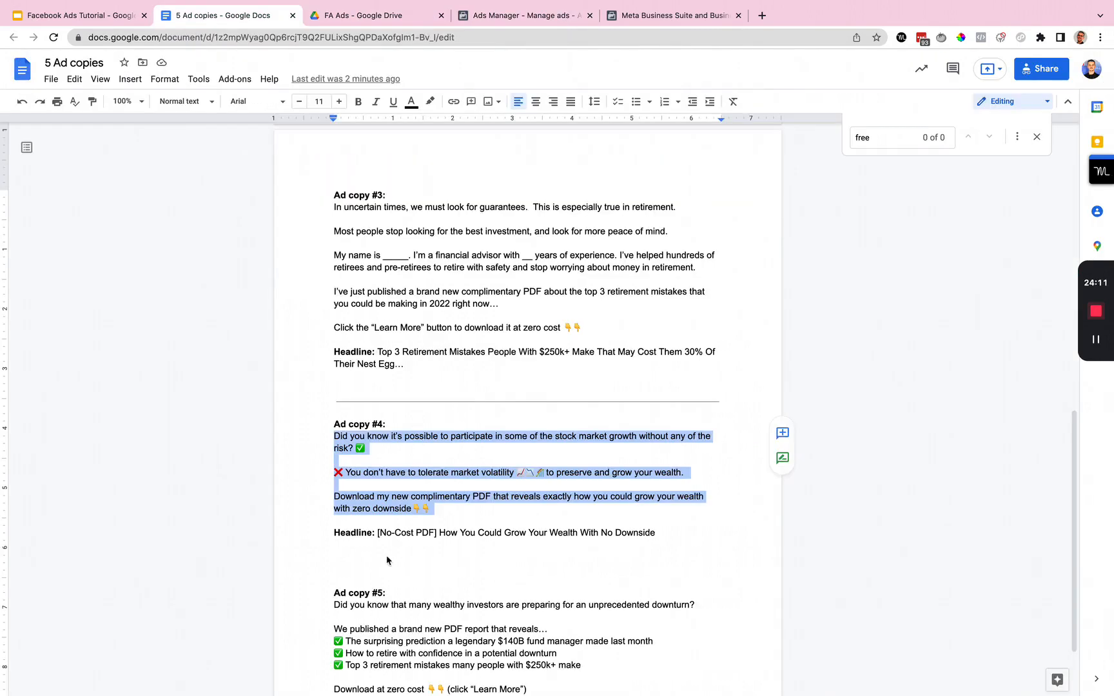
key(Right)
click(379, 533)
key(shift+End)
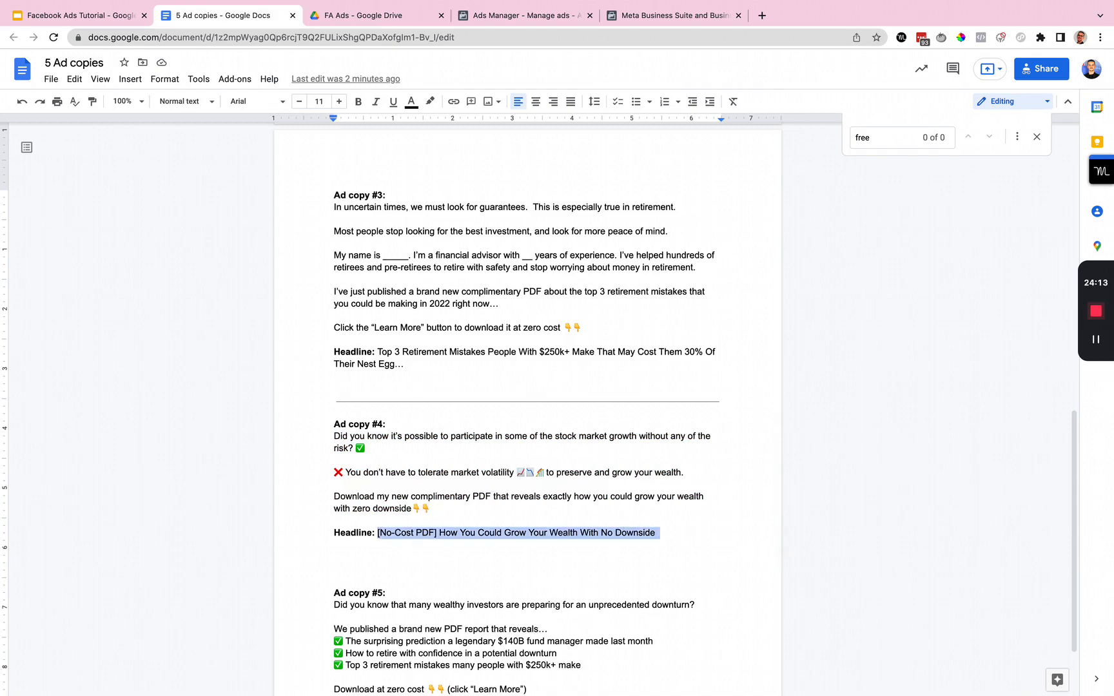
Return to Ads Manager and replace ad 4's headline with the copied Ad copy #4 headline
key(ctrl+Tab)
key(ctrl+Tab)
scroll(556, 510, down, 8)
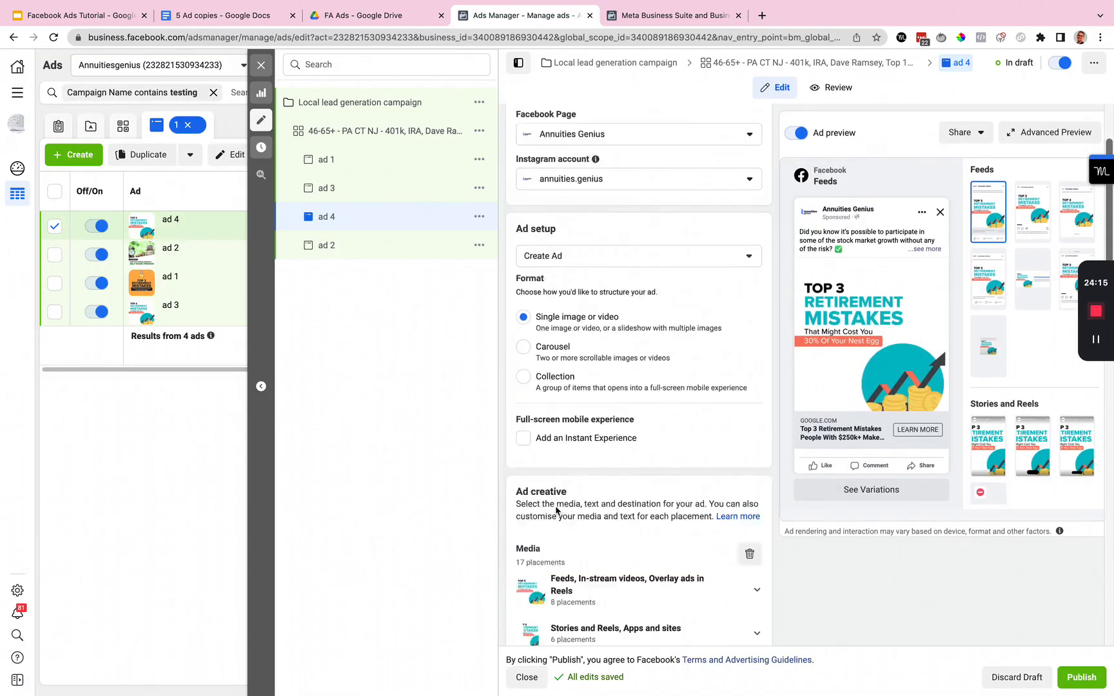
scroll(556, 510, down, 1)
click(559, 489)
key(ctrl+a)
key(ctrl+v)
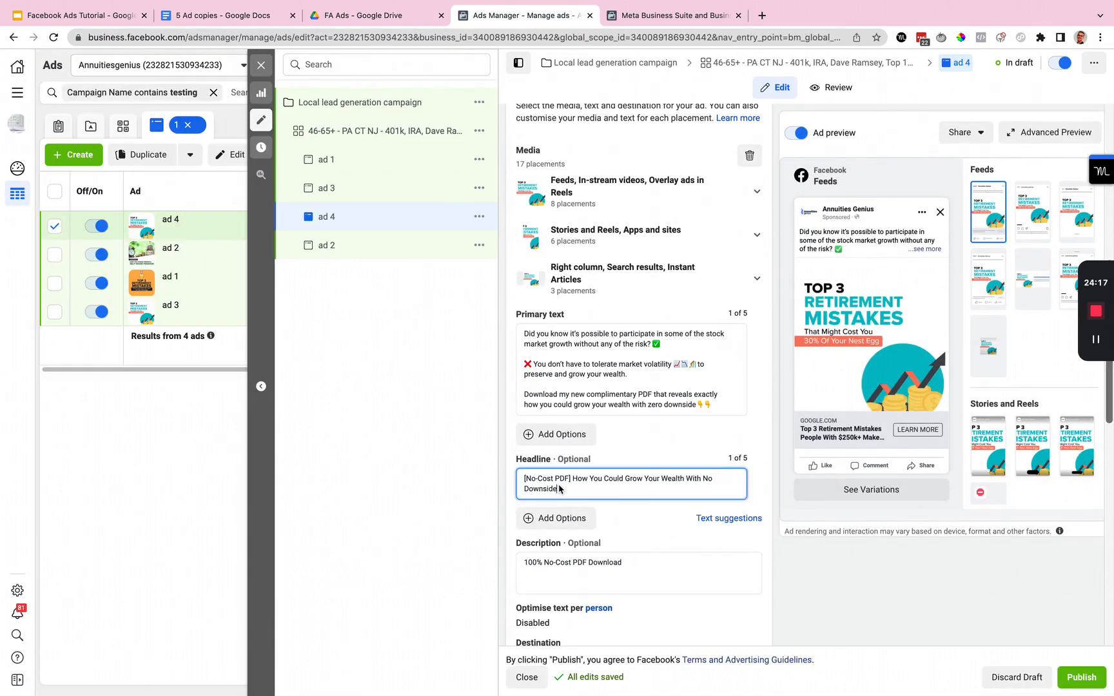
click(628, 455)
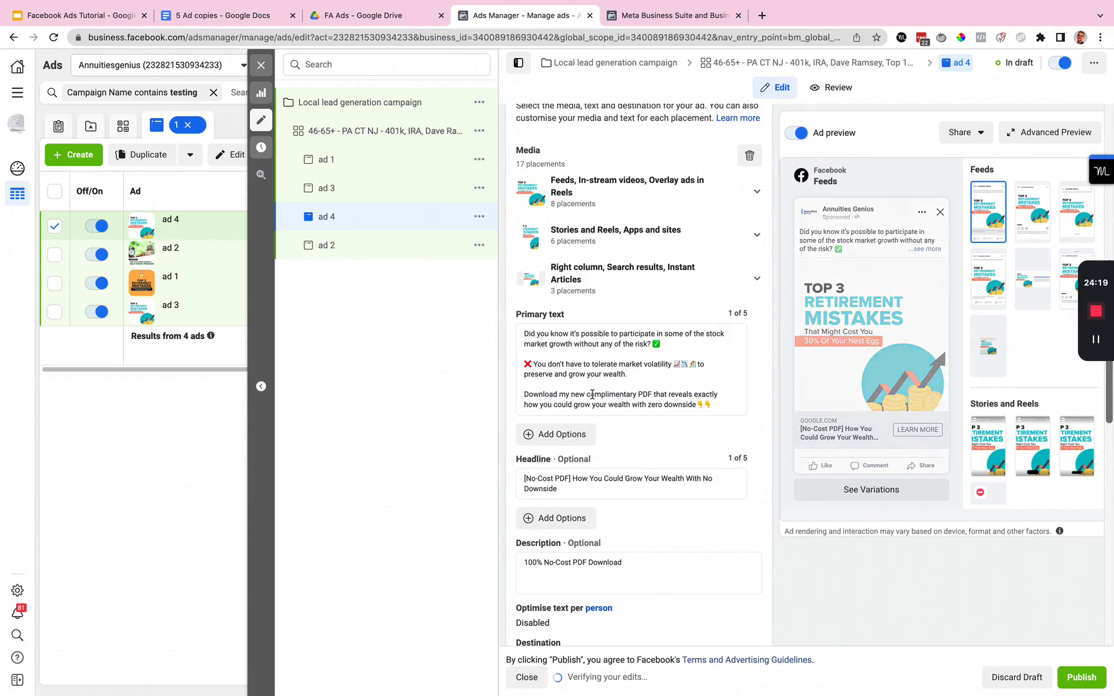
Replace ad 4's media with ad4.png, using a 1.91:1 crop that shows the report title for the Right column, Search results and Instant Articles placements
click(479, 217)
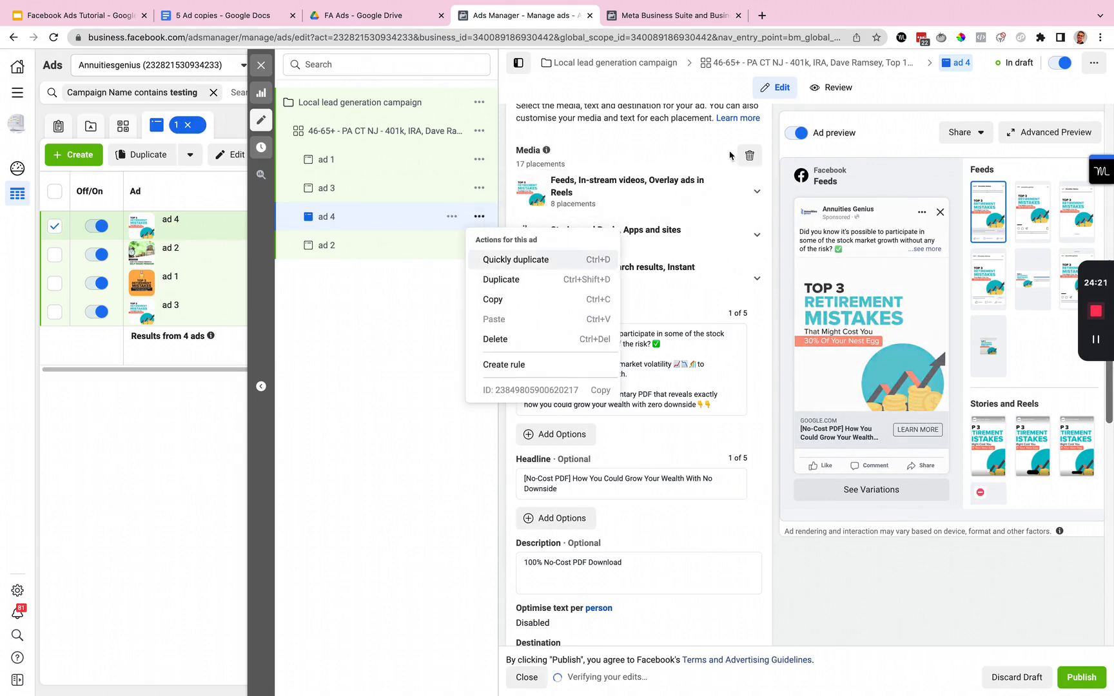
click(558, 170)
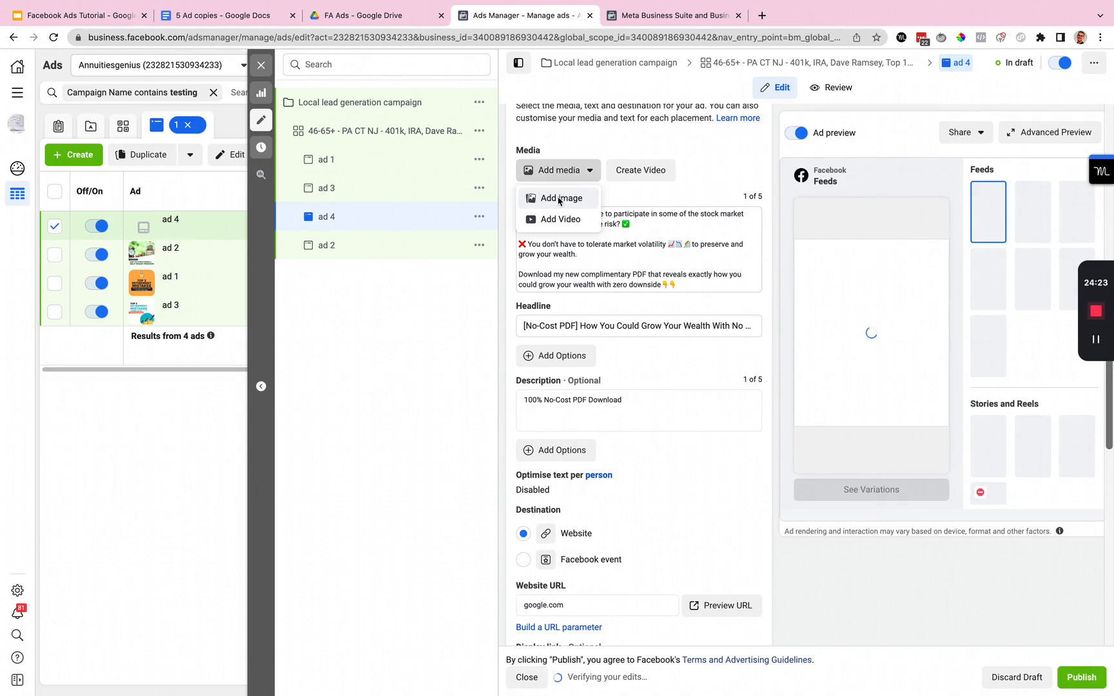
click(560, 196)
click(554, 293)
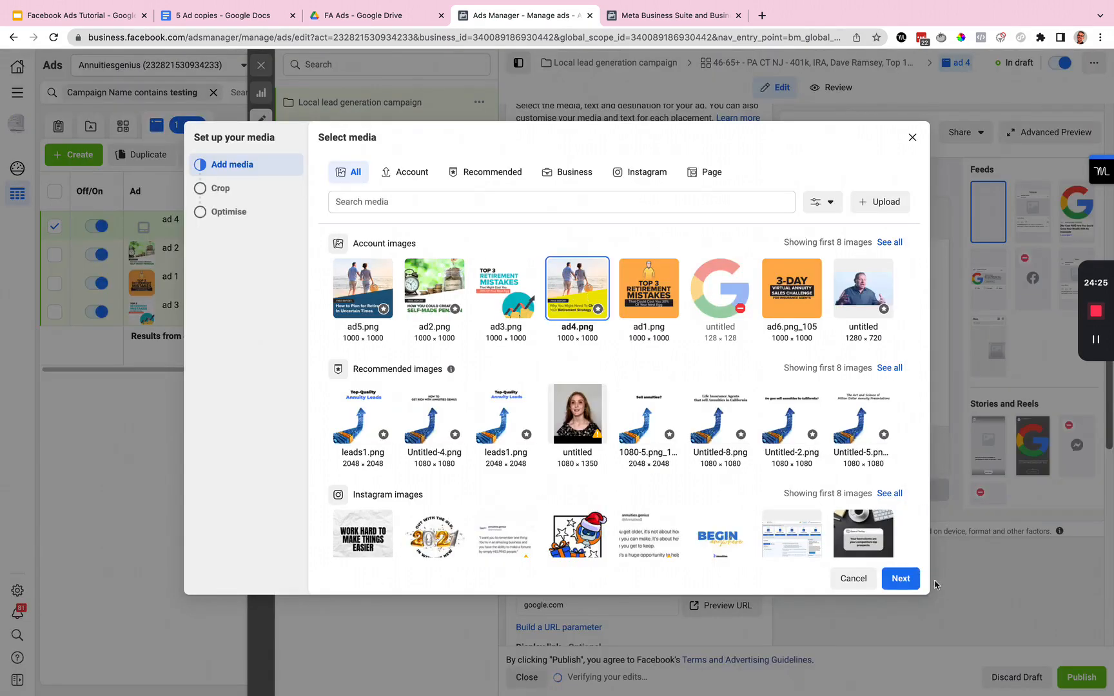
click(900, 578)
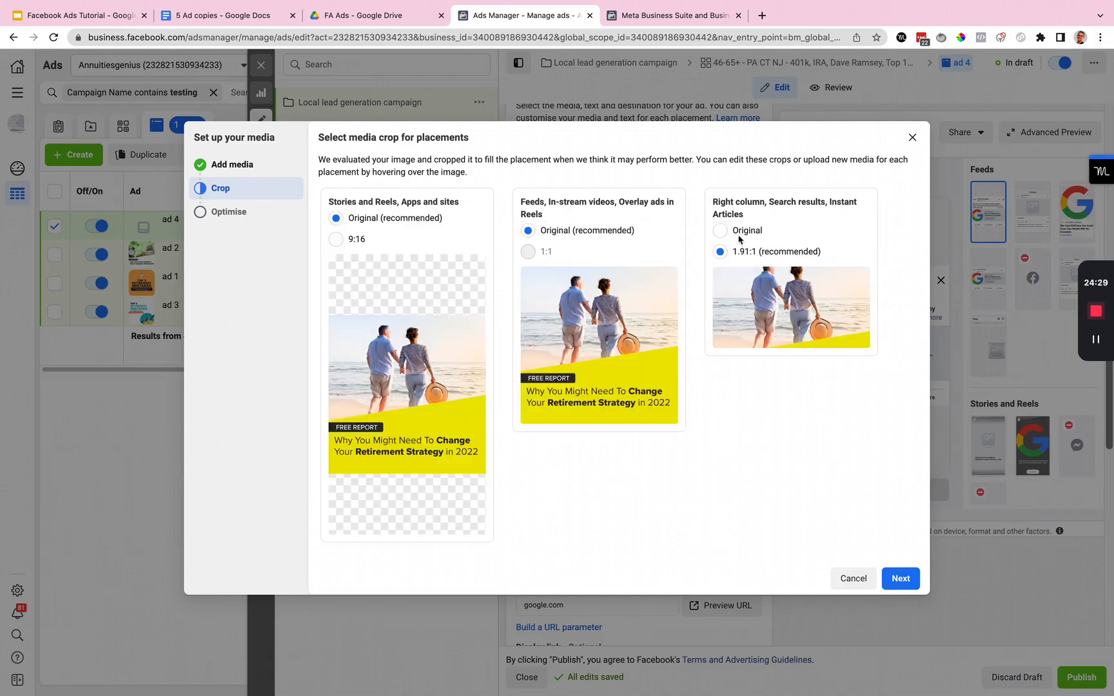
click(721, 230)
click(721, 252)
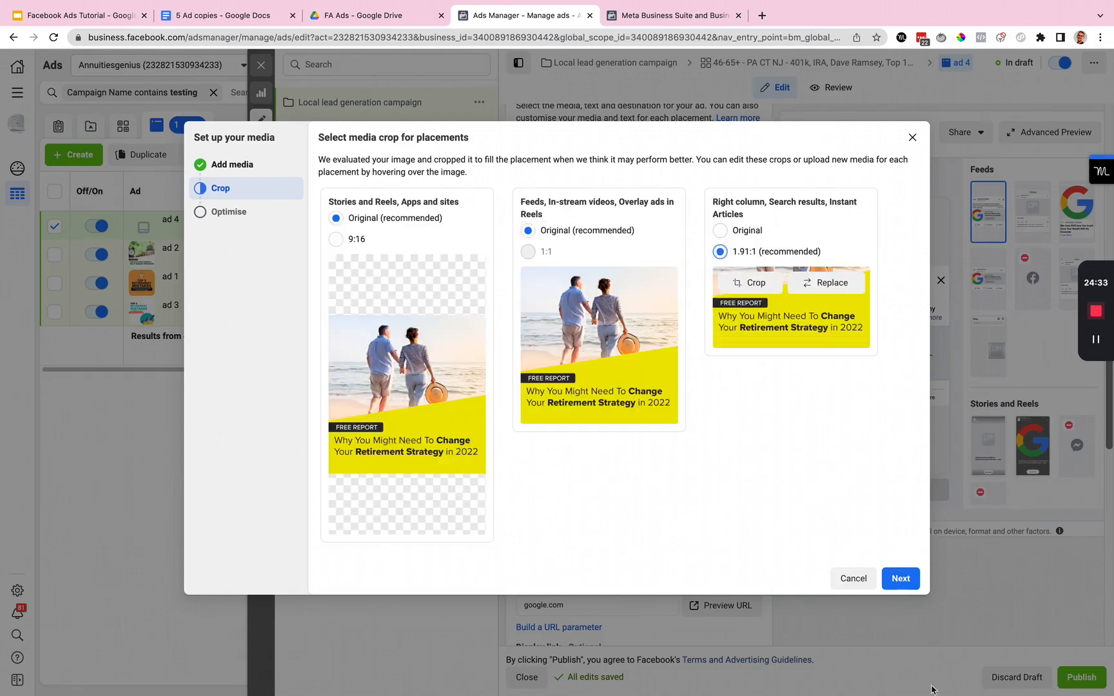
click(912, 579)
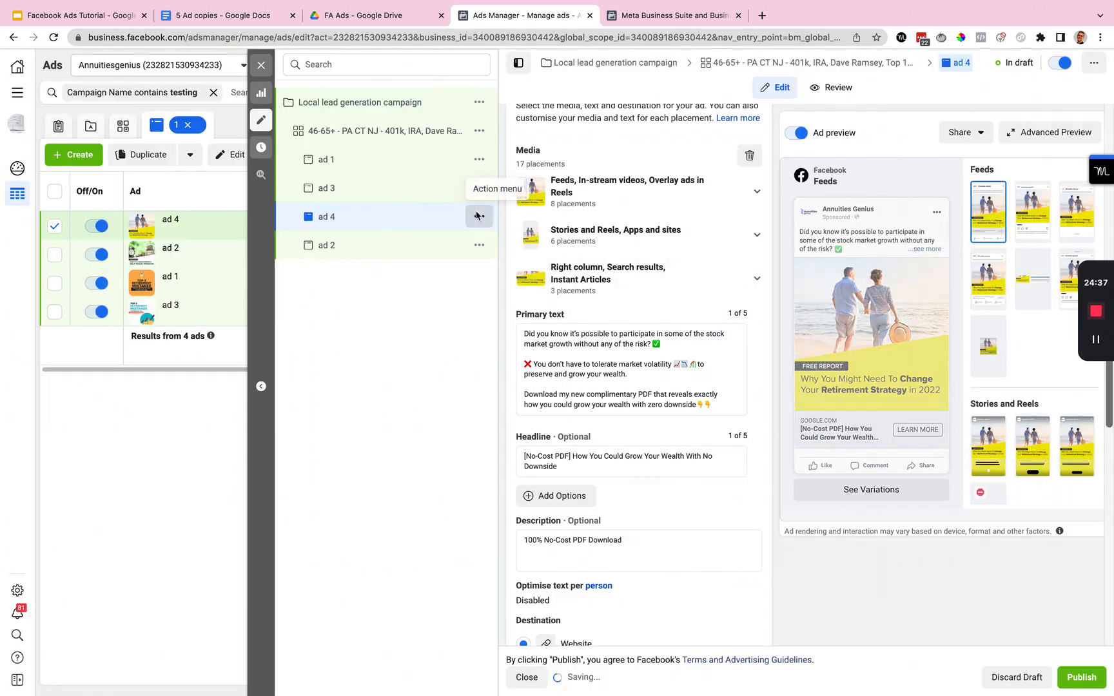
Quickly duplicate ad 4, and copy Ad copy #5's body text without its headline from the 5 Ad copies document
click(479, 217)
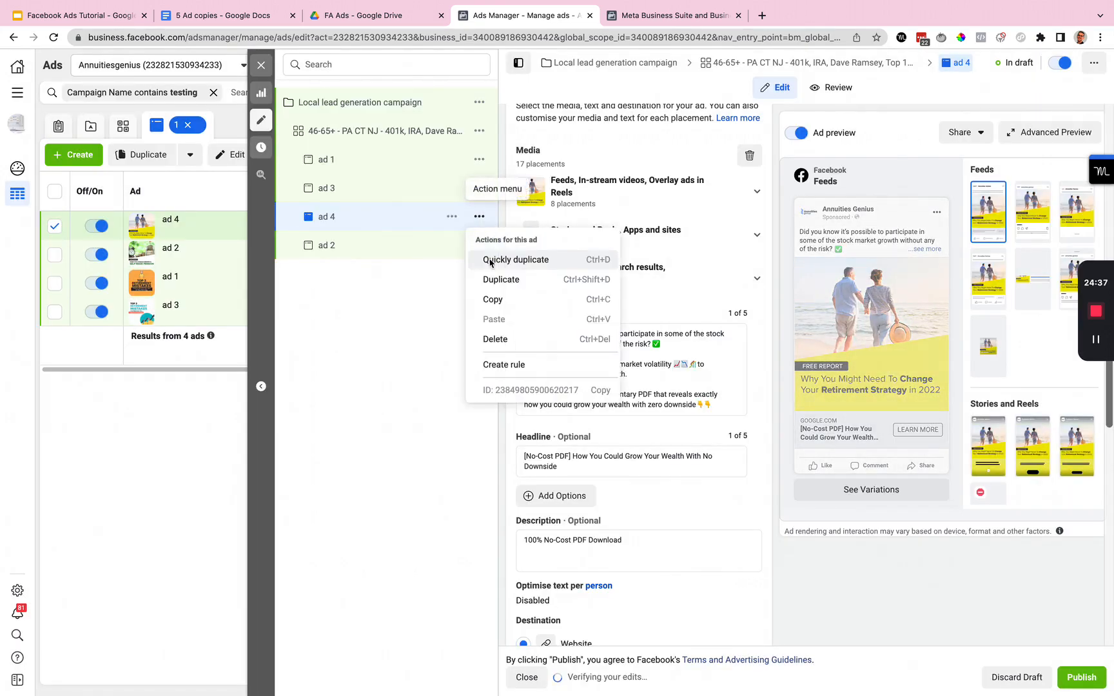
click(490, 261)
key(ctrl+shift+Tab)
key(ctrl+shift+Tab)
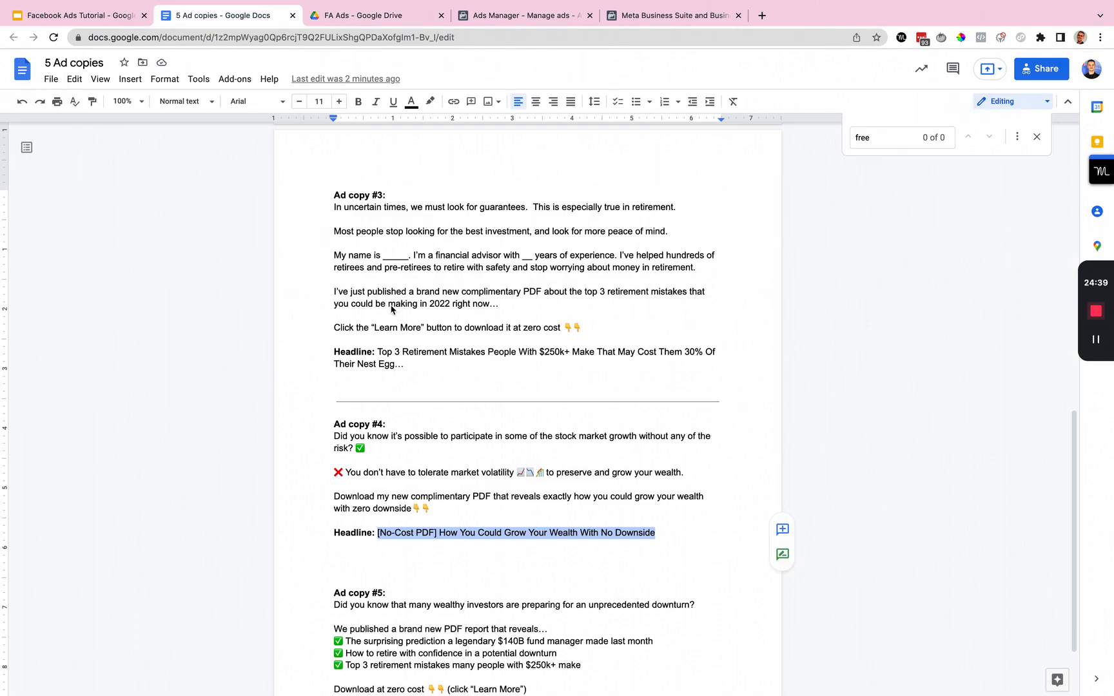
scroll(470, 563, down, 3)
drag(334, 509, 601, 591)
key(ctrl+c)
Return to Ads Manager and replace the primary text of ad 4's duplicate with the copied Ad copy #5 text
key(ctrl+Tab)
key(ctrl+Tab)
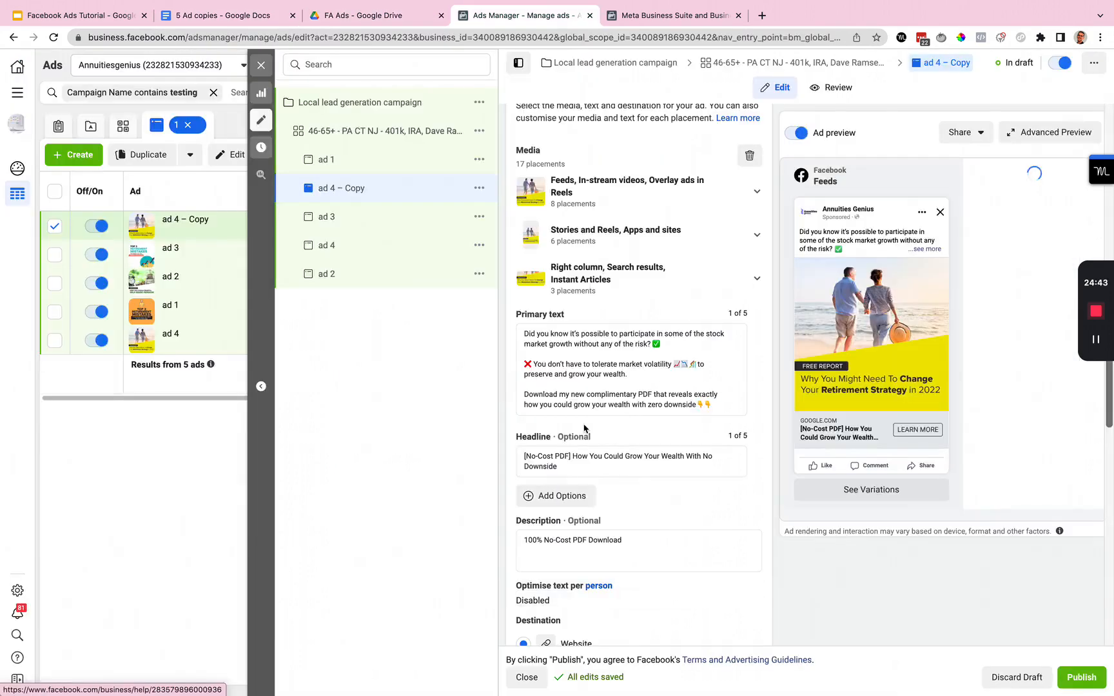
click(567, 360)
key(ctrl+a)
key(ctrl+v)
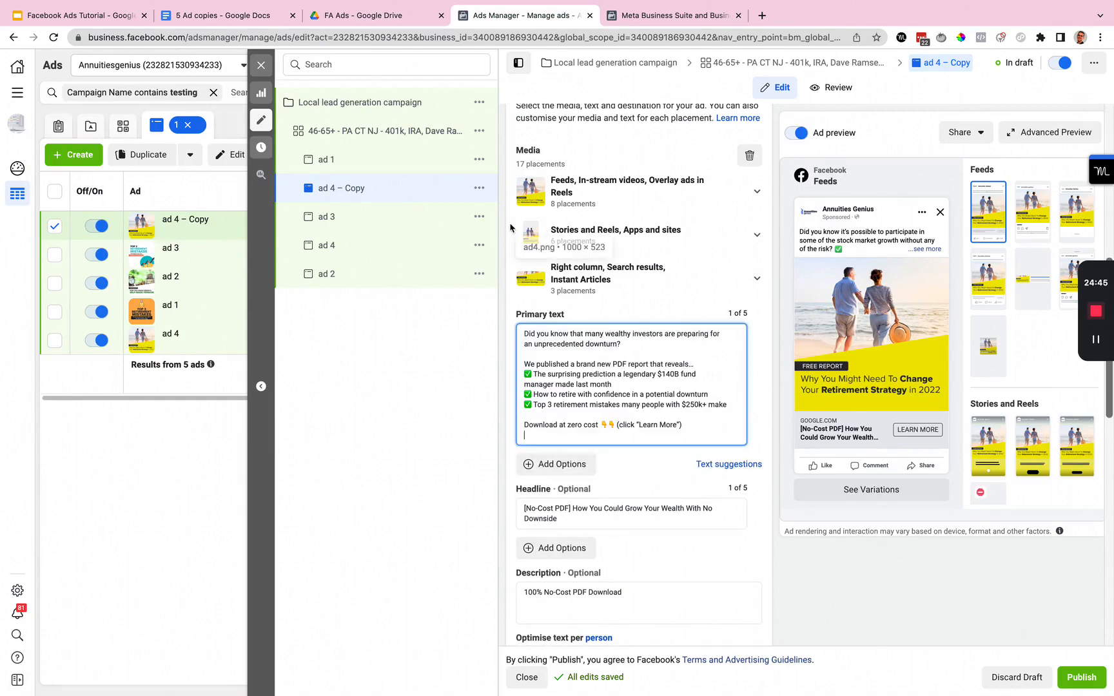
Rename the duplicate of ad 4 as ad 5
scroll(566, 182, up, 8)
click(589, 159)
key(BackSpace)
key(BackSpace)
key(BackSpace)
key(BackSpace)
key(BackSpace)
key(BackSpace)
key(BackSpace)
key(BackSpace)
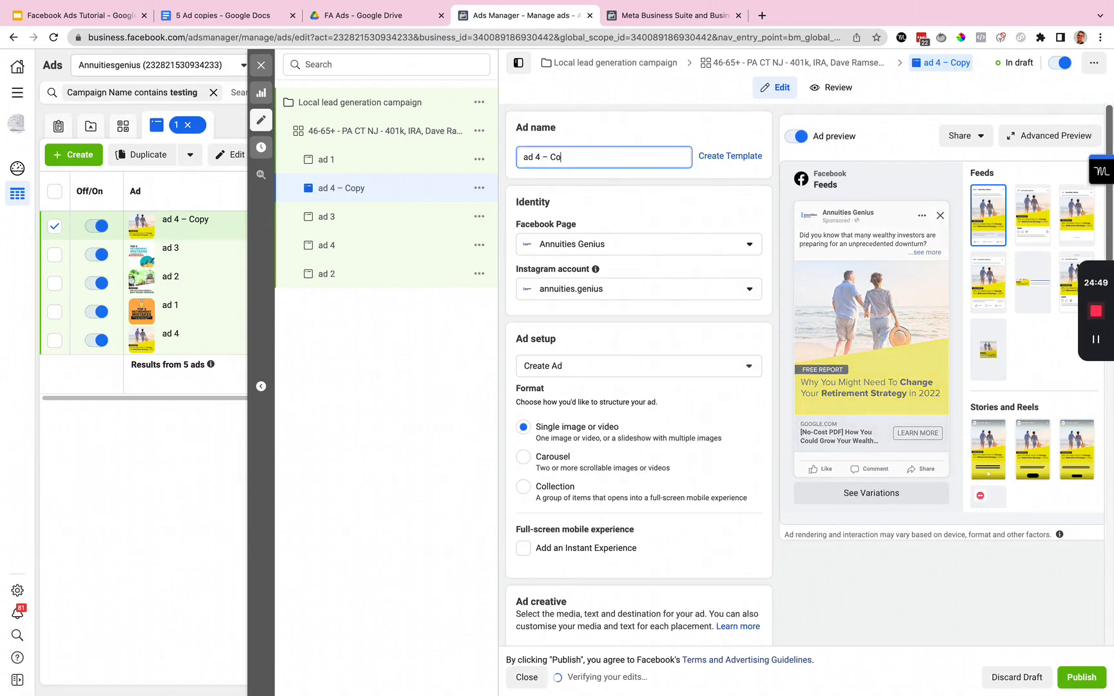
text(5)
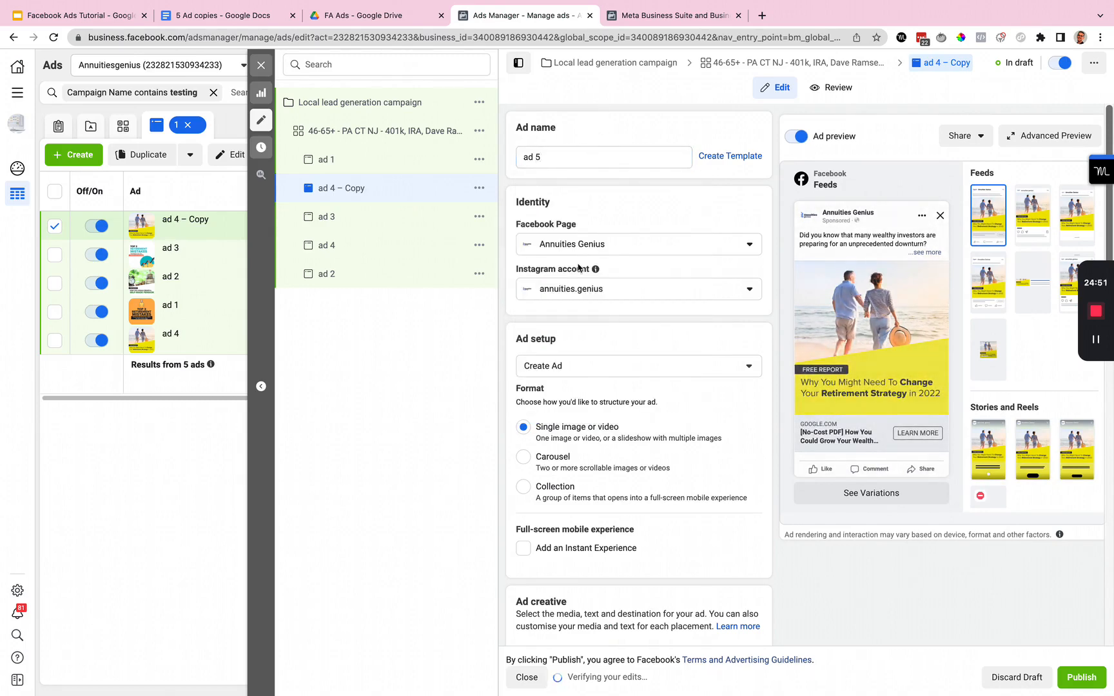
Replace ad 5's media with ad5.png, using the 1.91:1 crop for the Right column, Search results and Instant Articles placements
scroll(630, 247, down, 10)
scroll(630, 247, up, 2)
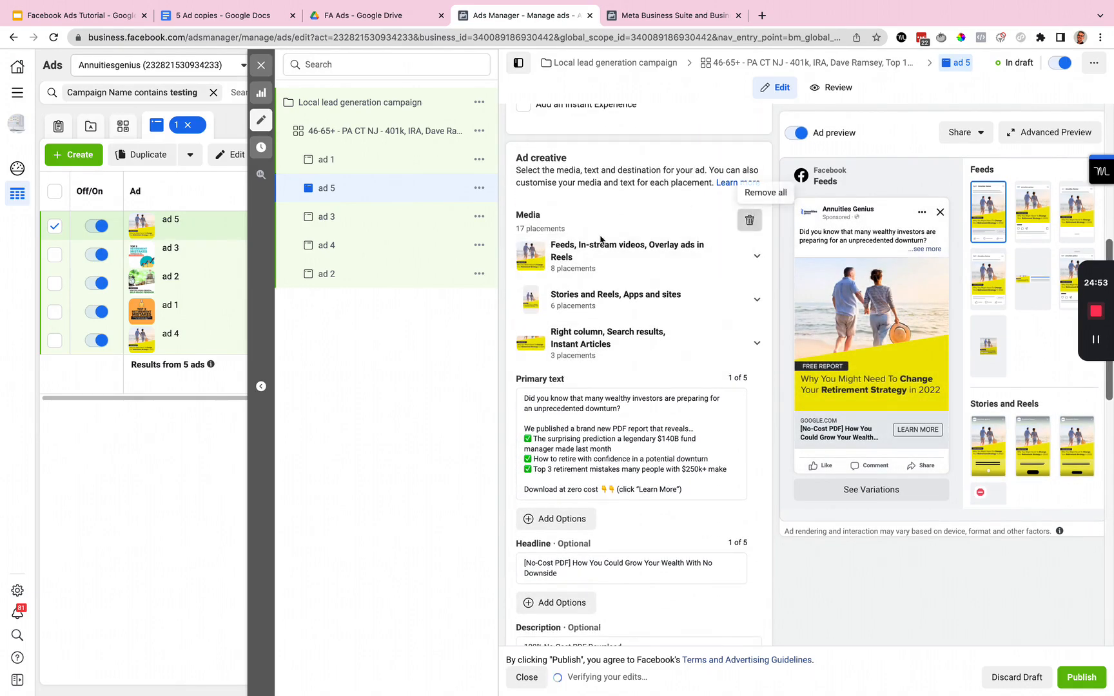
click(748, 218)
click(558, 235)
click(561, 263)
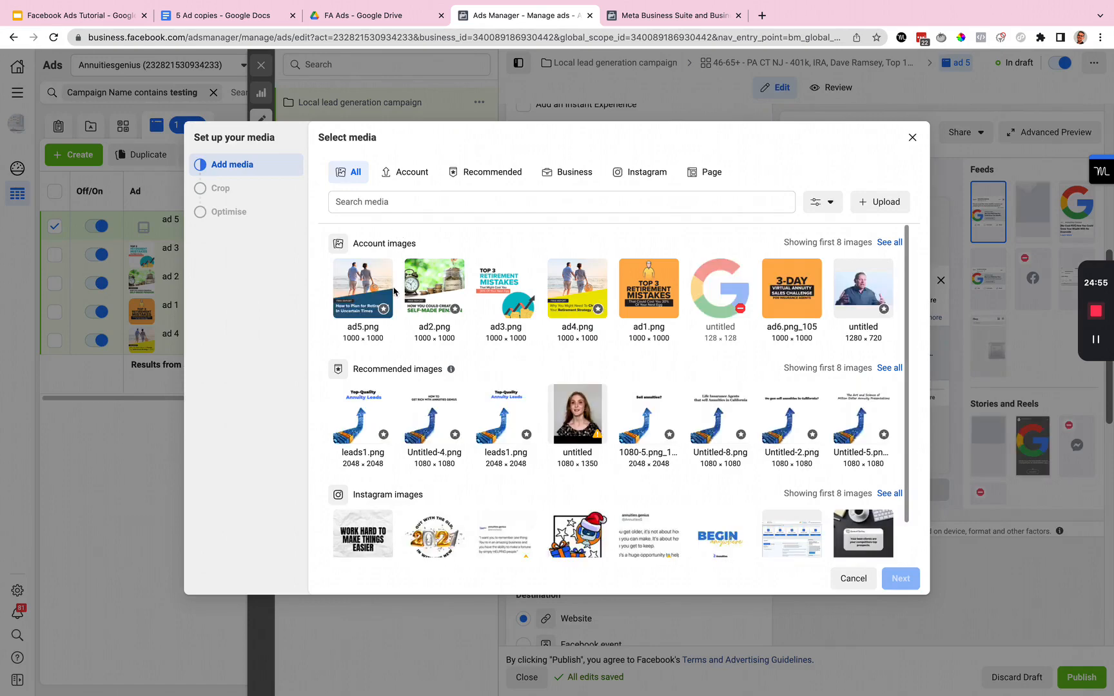
click(363, 288)
click(900, 578)
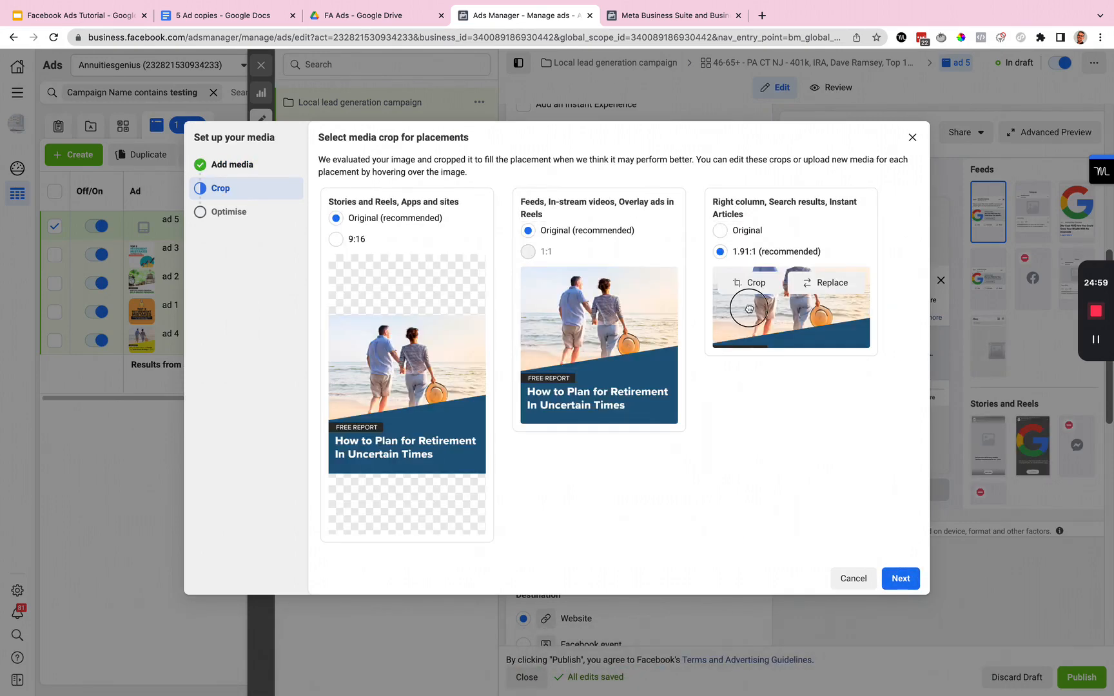
click(896, 574)
click(921, 578)
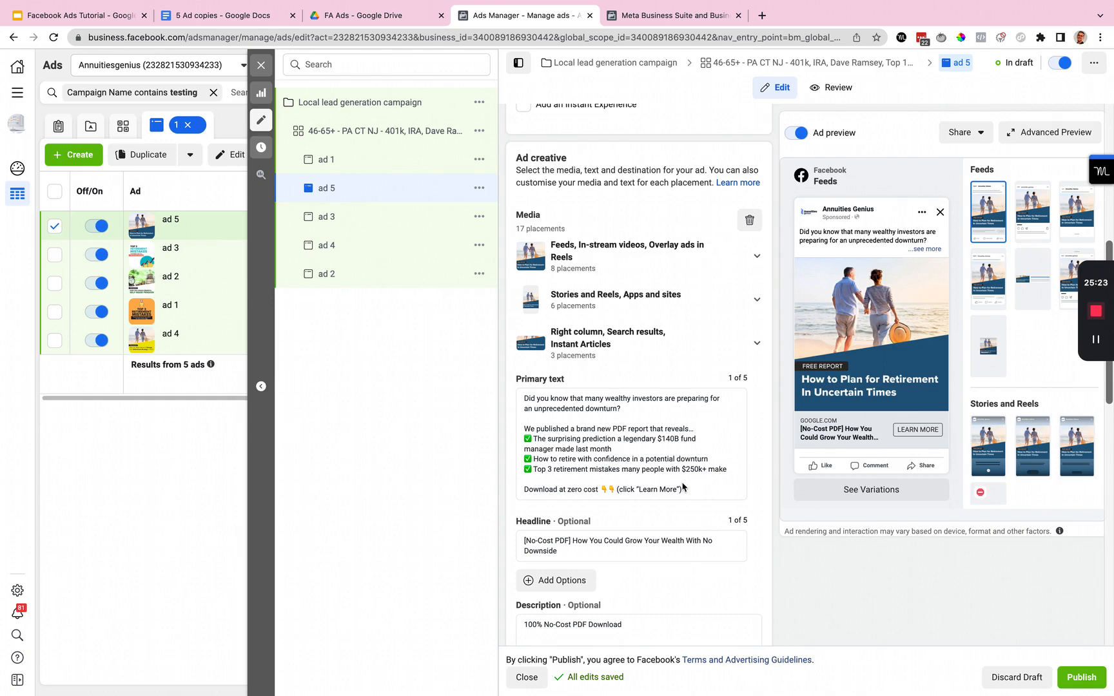
Switch to the 5 Ad copies document and copy Ad copy #5's headline text
click(361, 15)
click(222, 15)
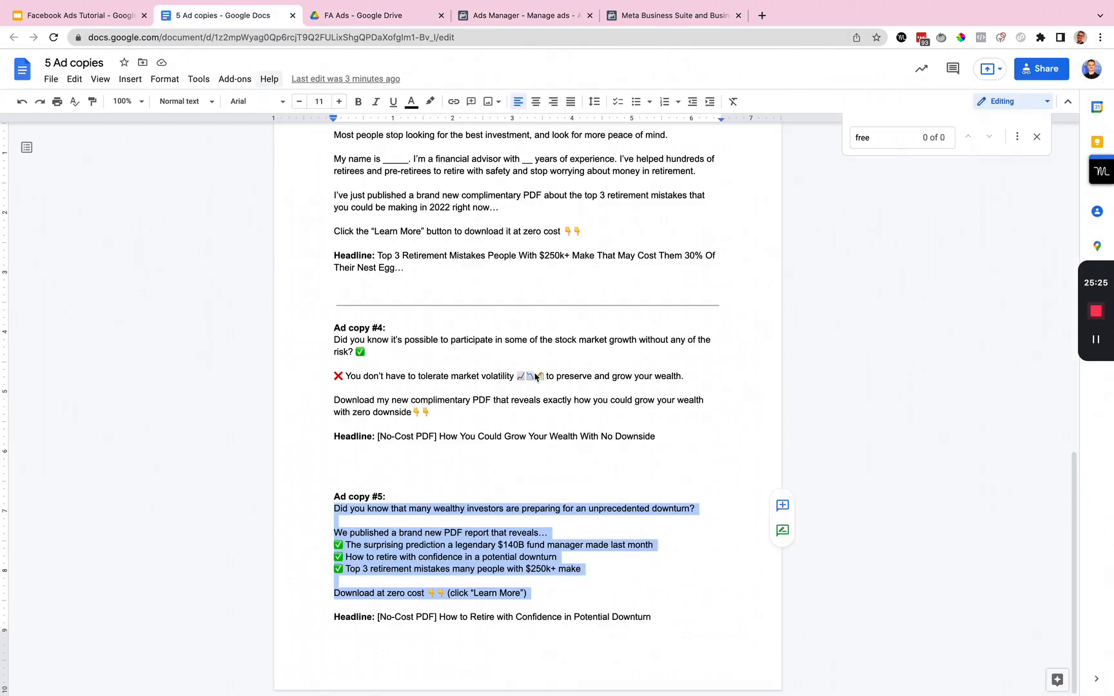
drag(380, 617, 749, 693)
key(ctrl+c)
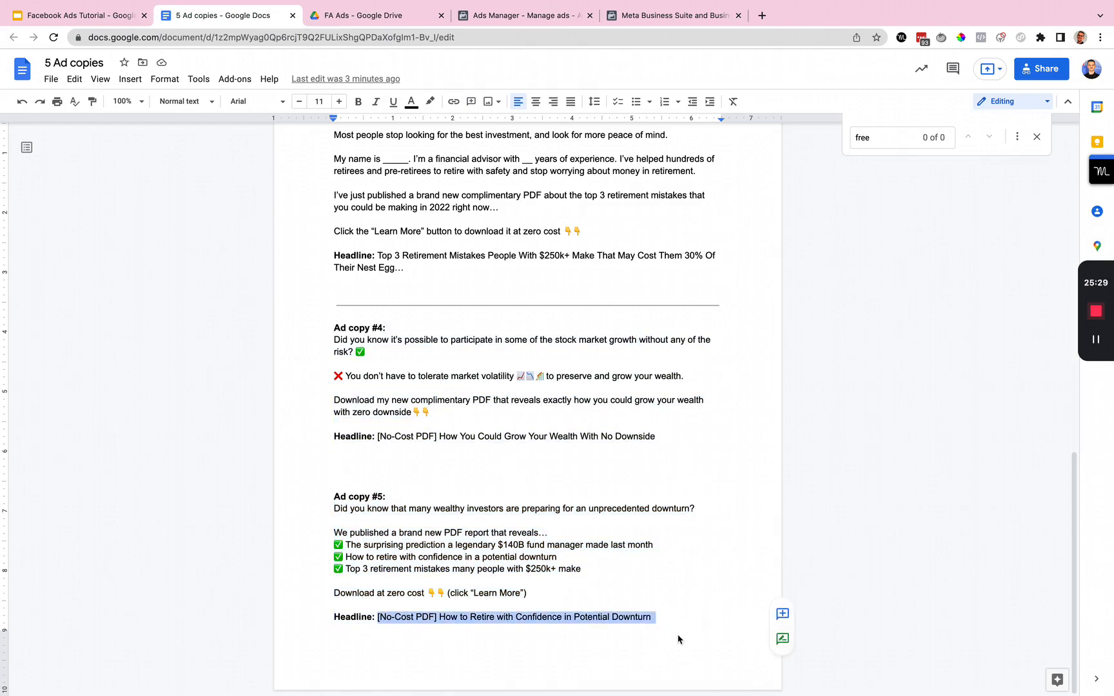
Return to Ads Manager and replace ad 5's headline with "[No-Cost PDF] How to Retire with Confidence in Potential Downturn"
click(526, 16)
click(640, 552)
key(ctrl+a)
key(ctrl+v)
click(644, 572)
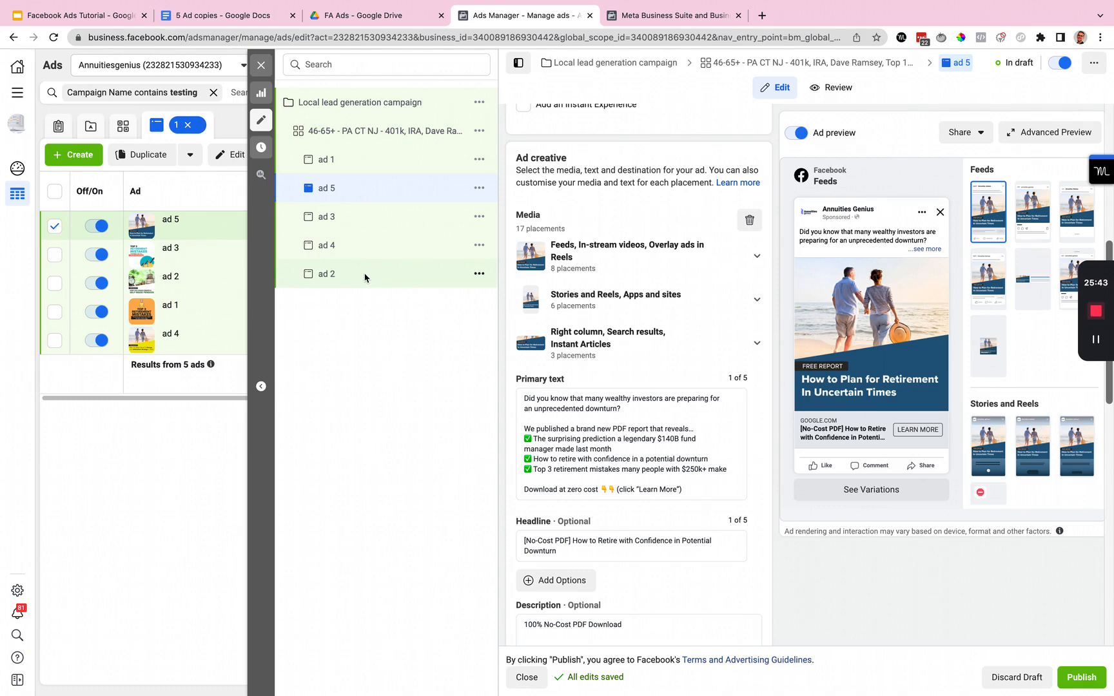
Quickly duplicate the whole Local lead generation campaign with its ad set and five ads
click(479, 101)
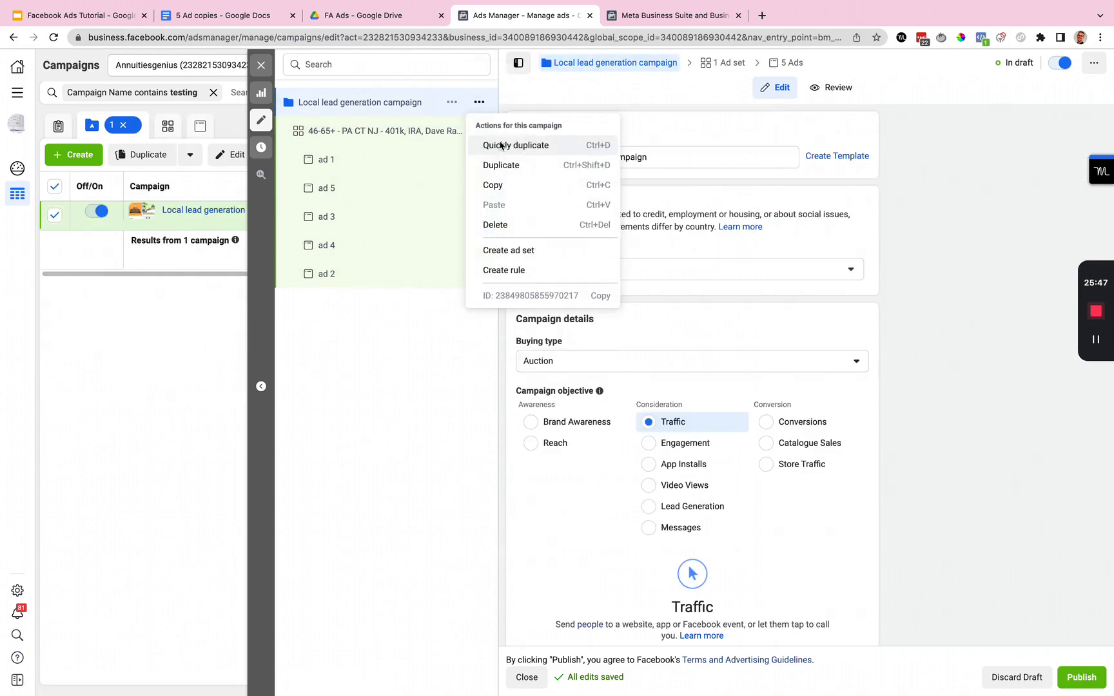
click(500, 145)
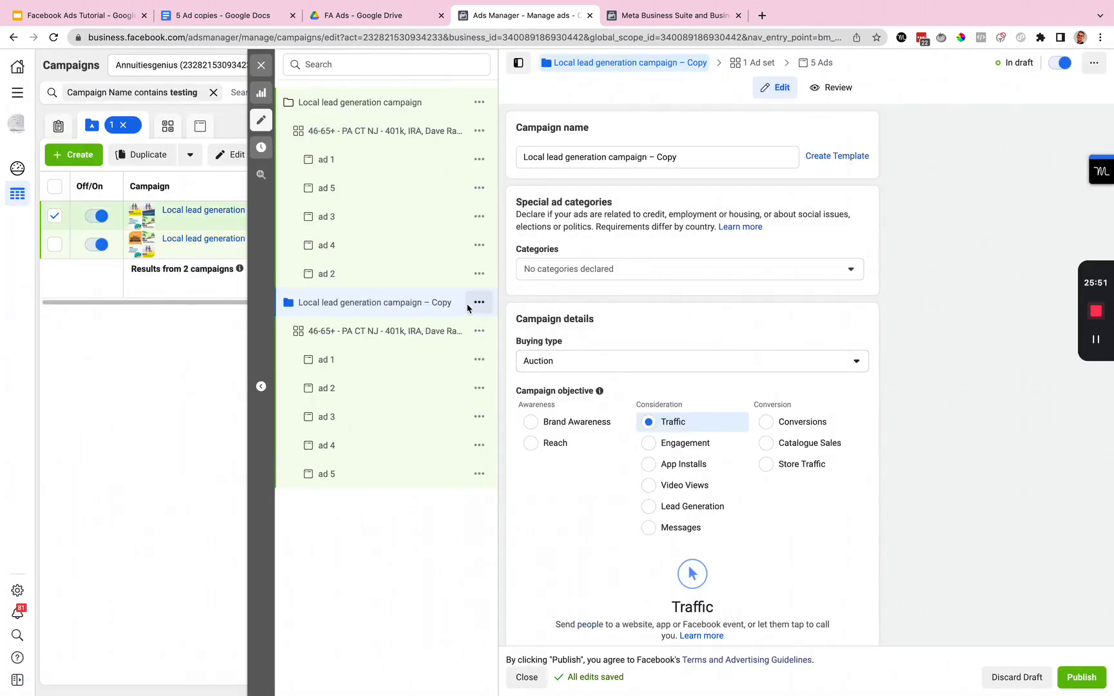
scroll(631, 518, down, 3)
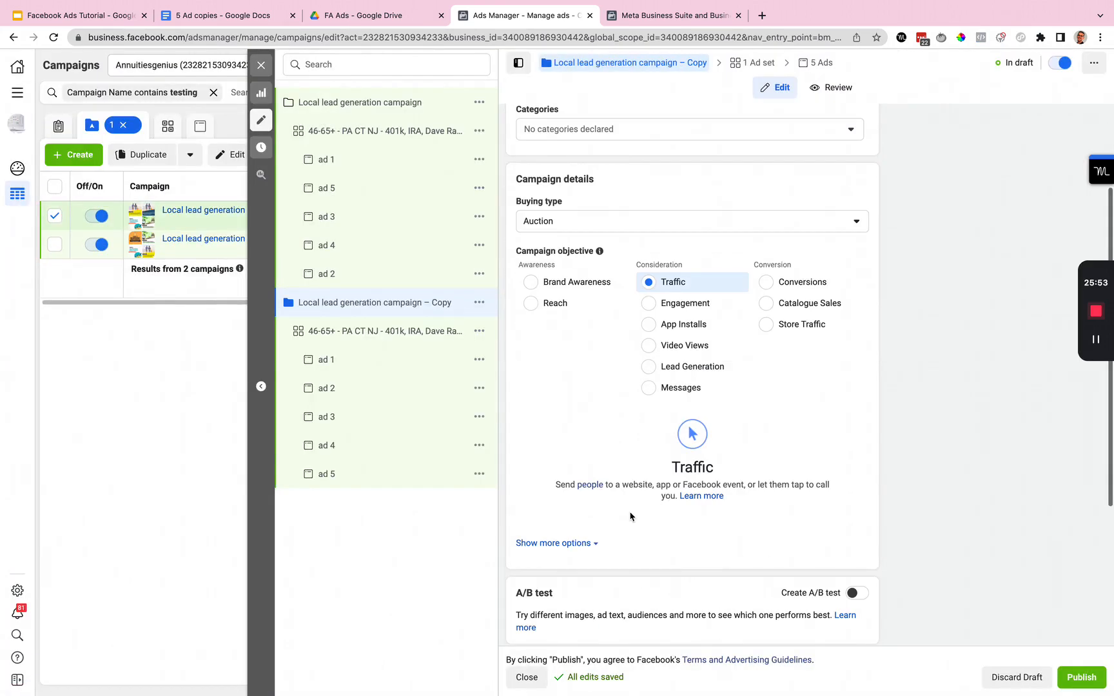
Open the duplicated campaign's ad set and make its audience settings and detailed targeting editable
click(366, 330)
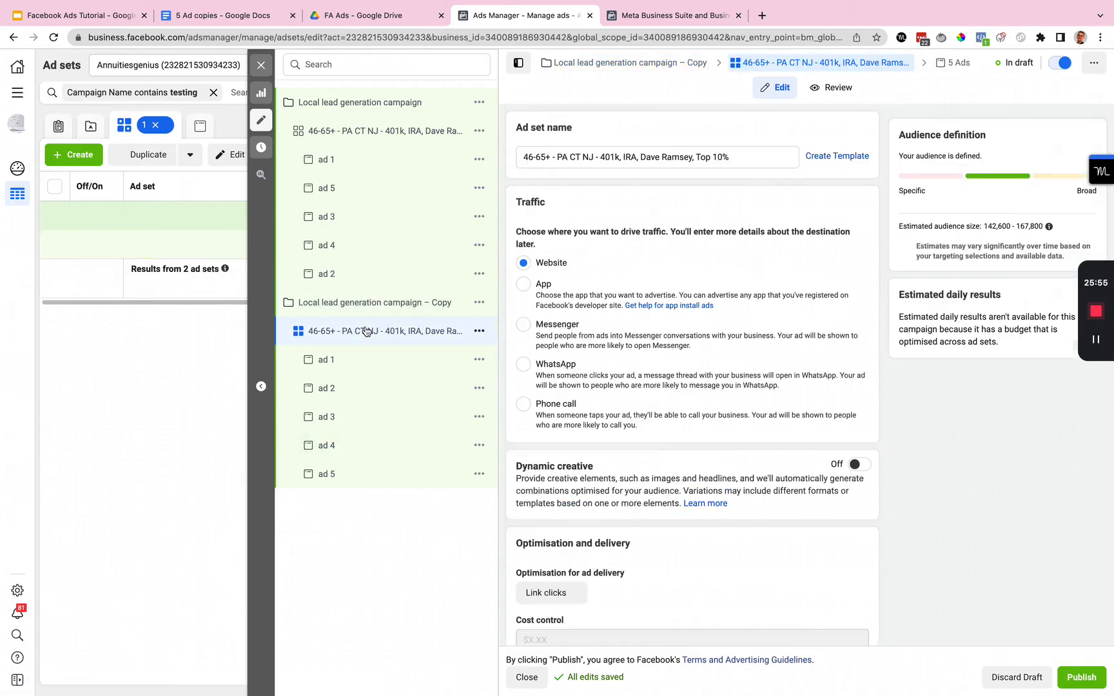
scroll(618, 476, down, 10)
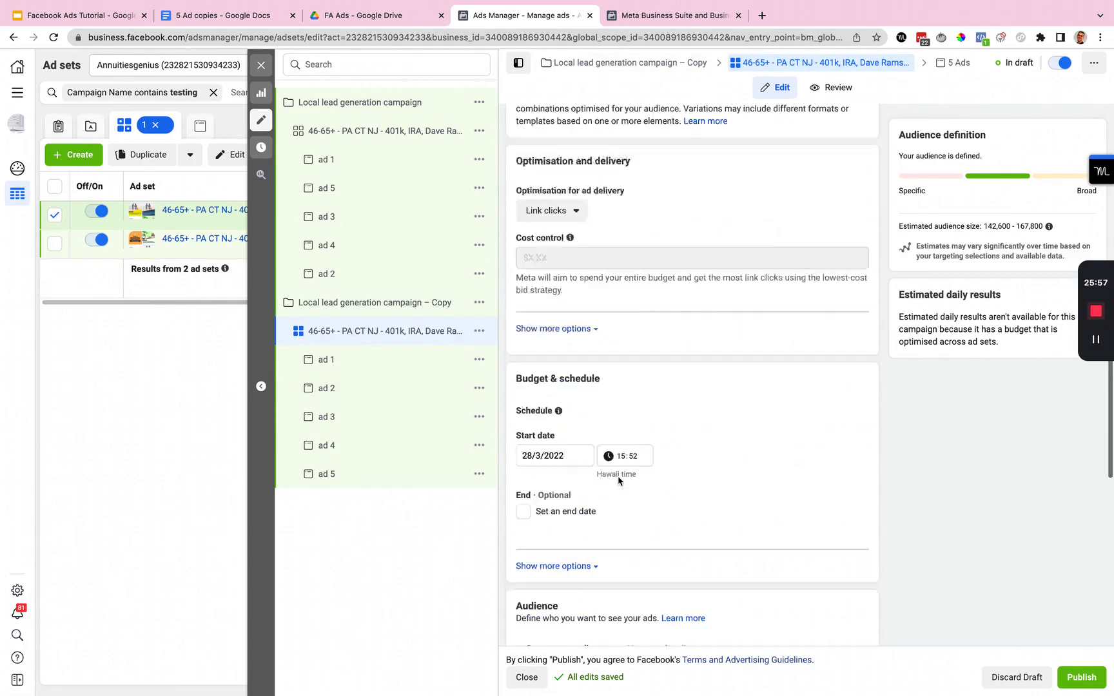
scroll(618, 476, down, 2)
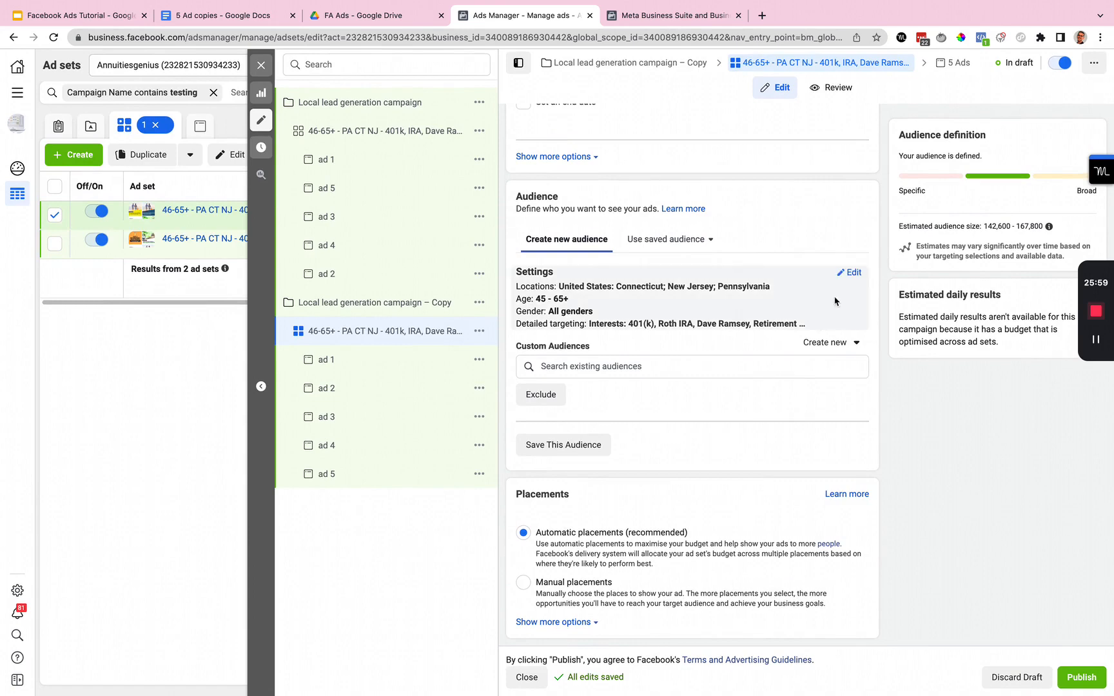
click(848, 276)
scroll(714, 387, down, 5)
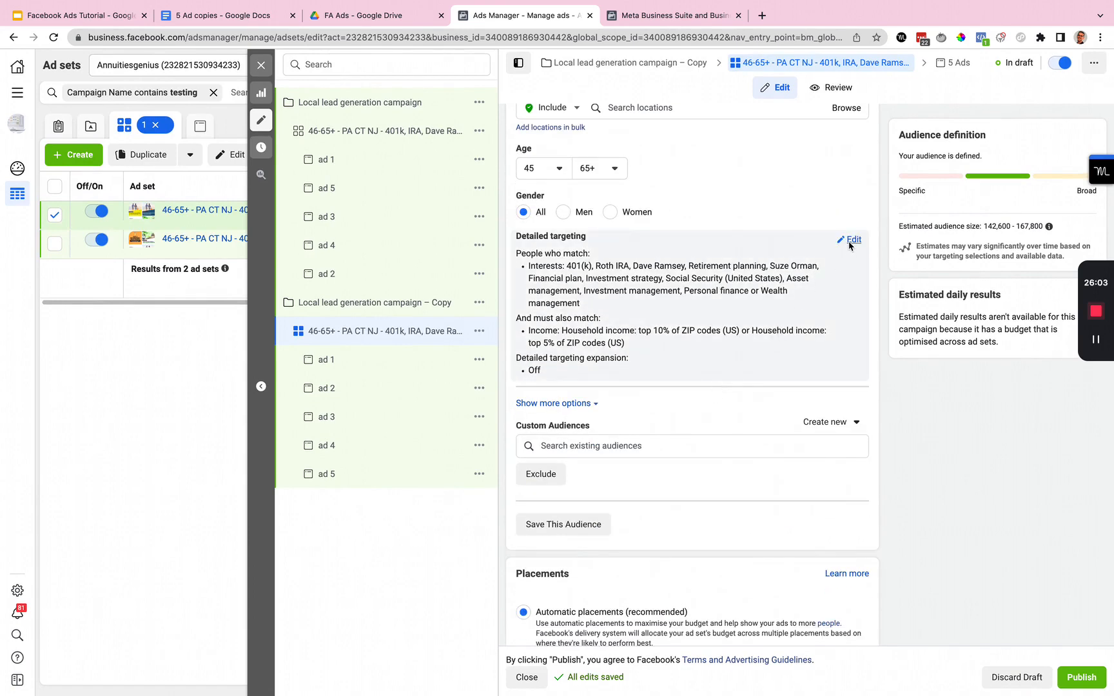
click(850, 243)
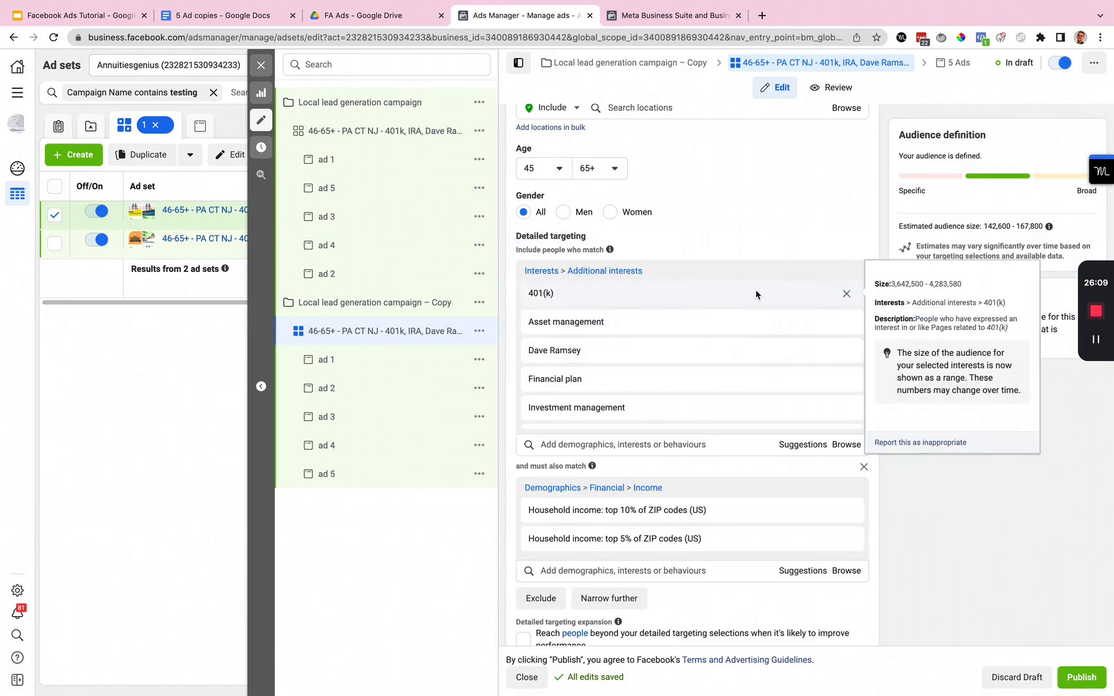
Narrow the copied ad set's detailed targeting further with the interests Certified Financial Planner and Financial adviser
scroll(738, 297, down, 5)
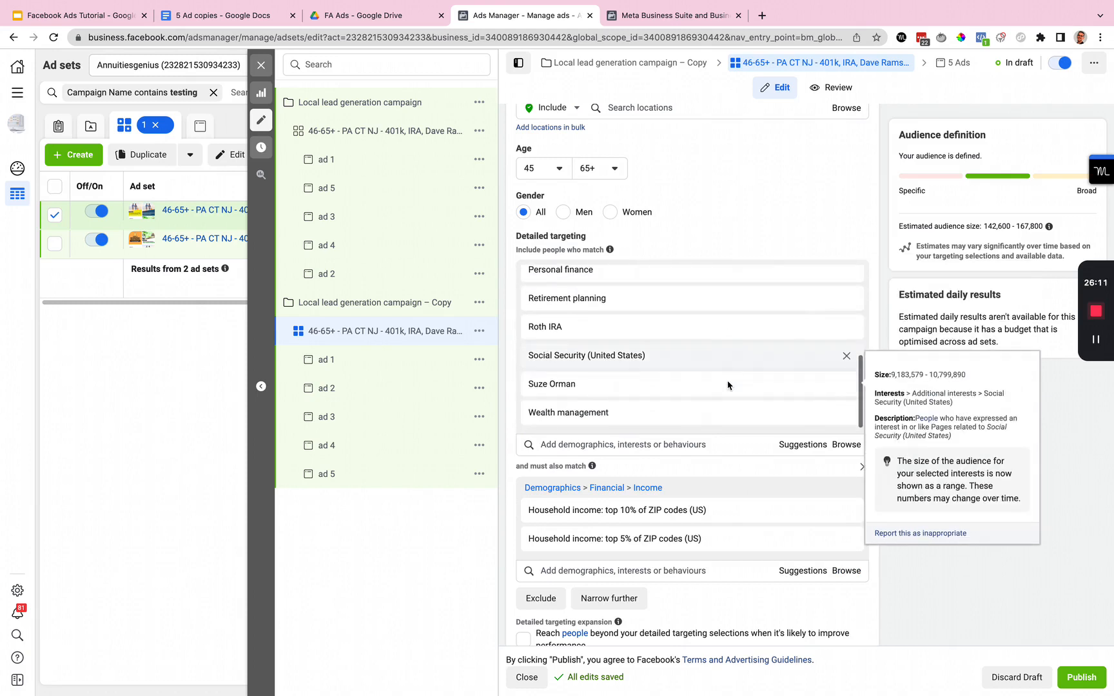
click(607, 598)
scroll(607, 600, down, 2)
click(661, 537)
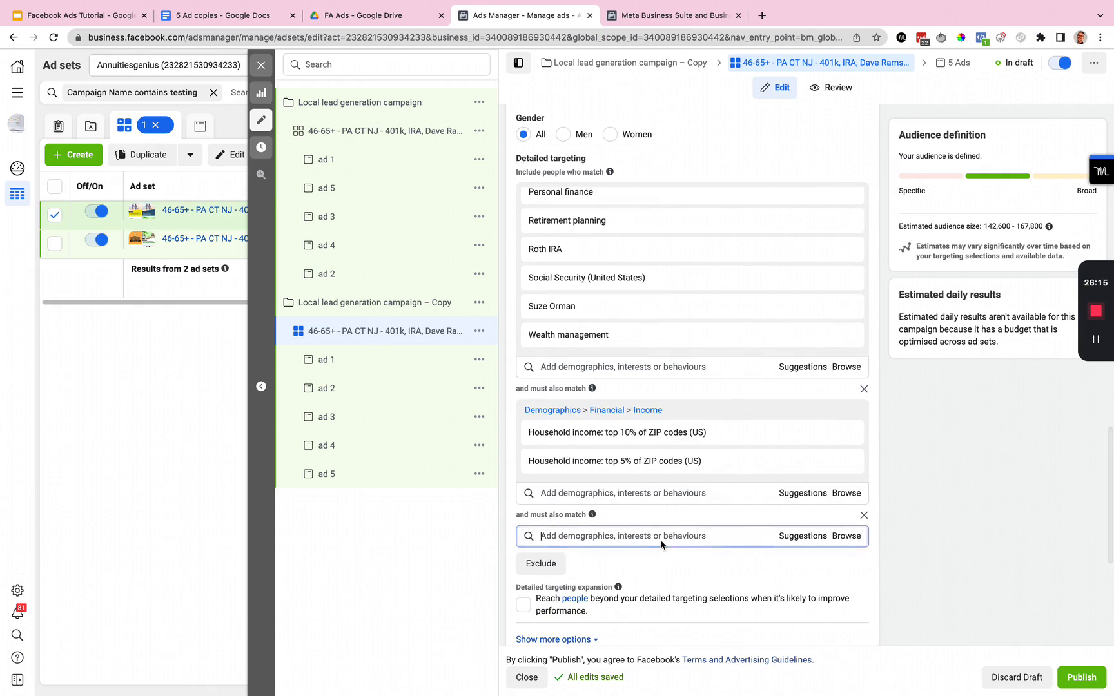
scroll(662, 545, down, 2)
click(787, 464)
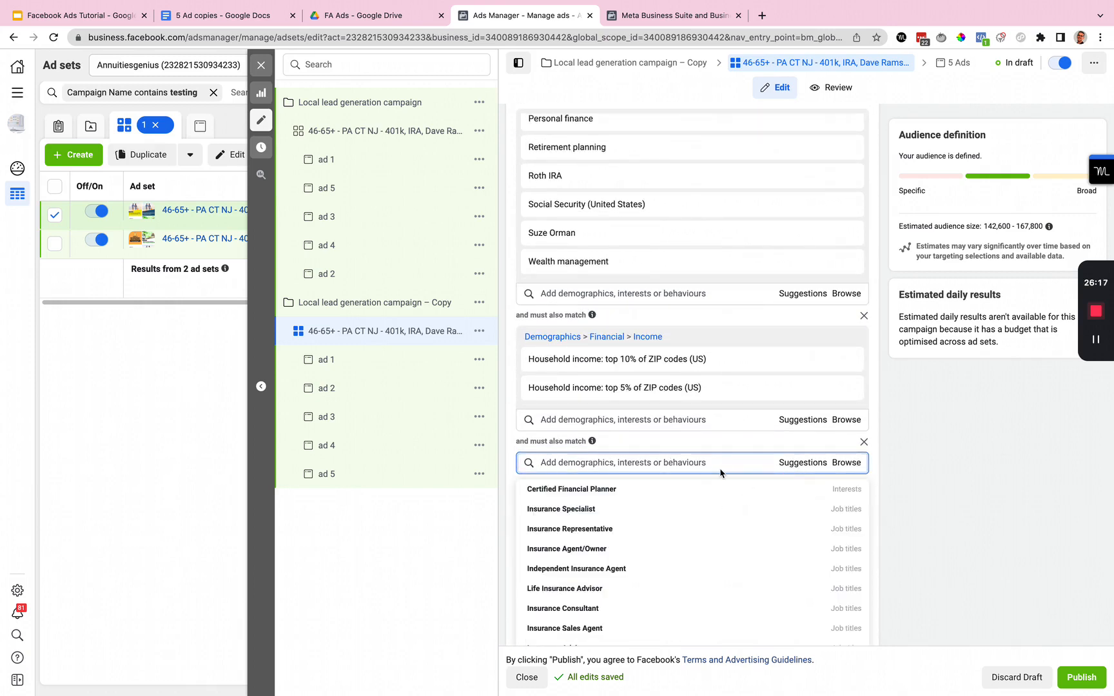
click(702, 488)
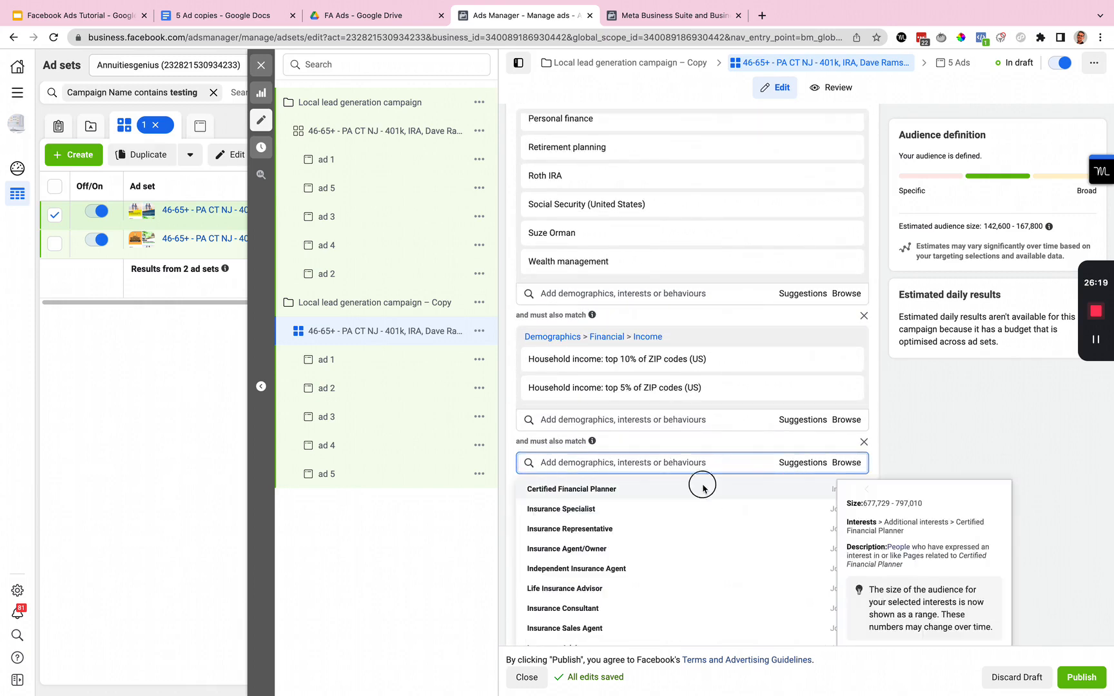
click(703, 485)
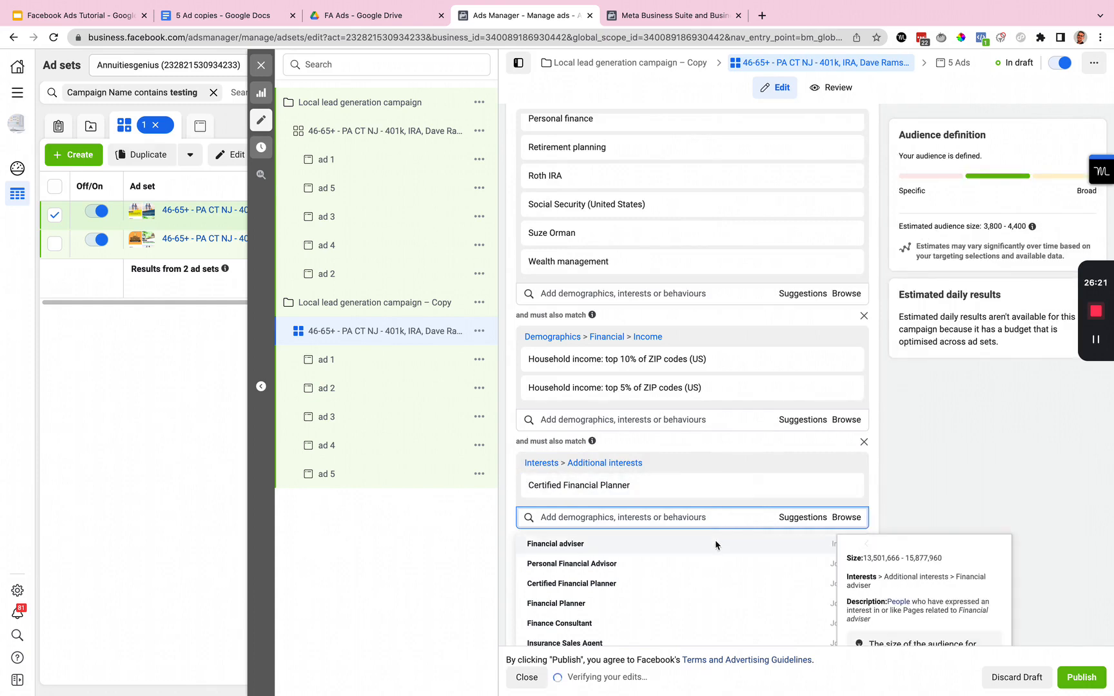
click(715, 545)
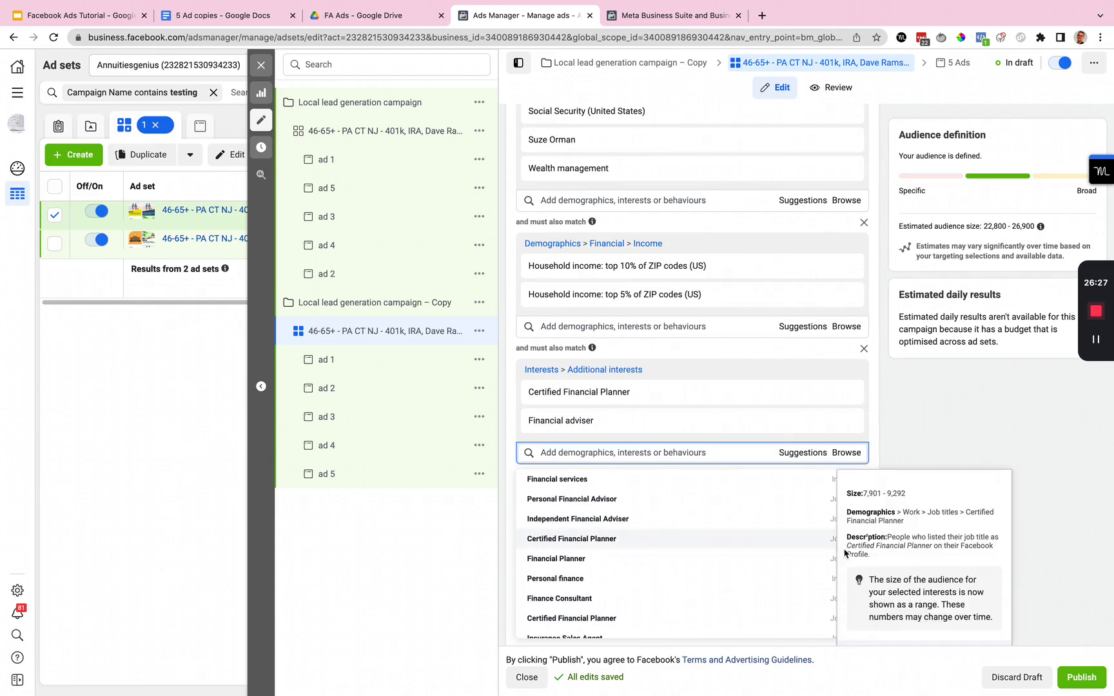
Add the interests Life insurance, Term life insurance and Whole life insurance to the new must-also-match group
scroll(831, 509, down, 3)
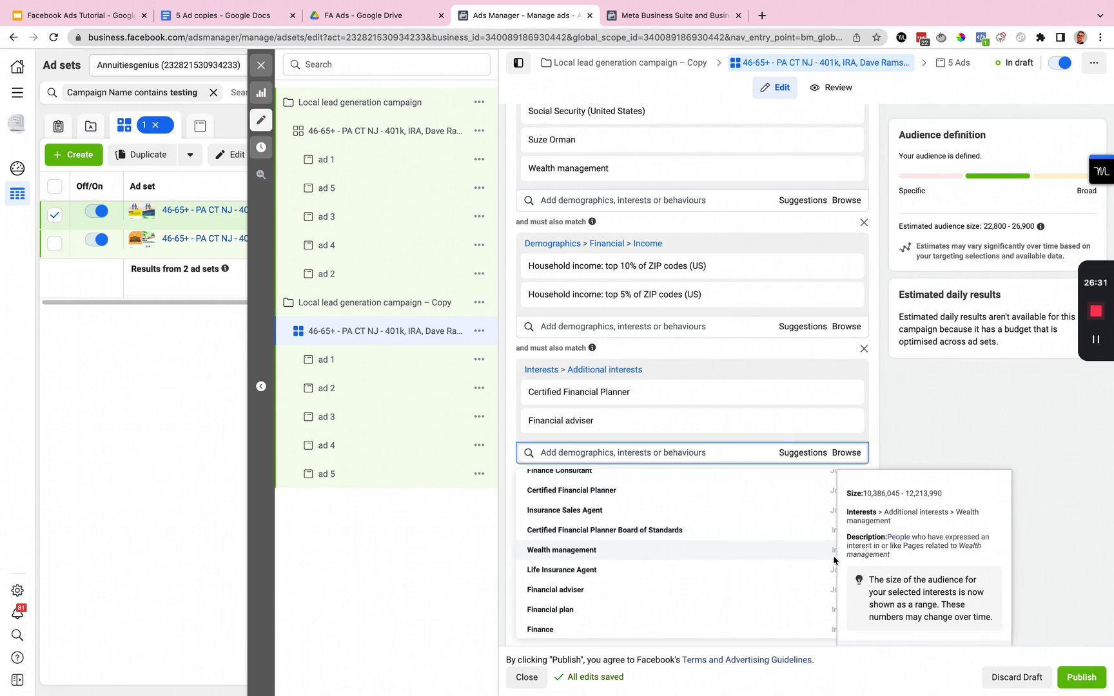
click(730, 456)
text(lif)
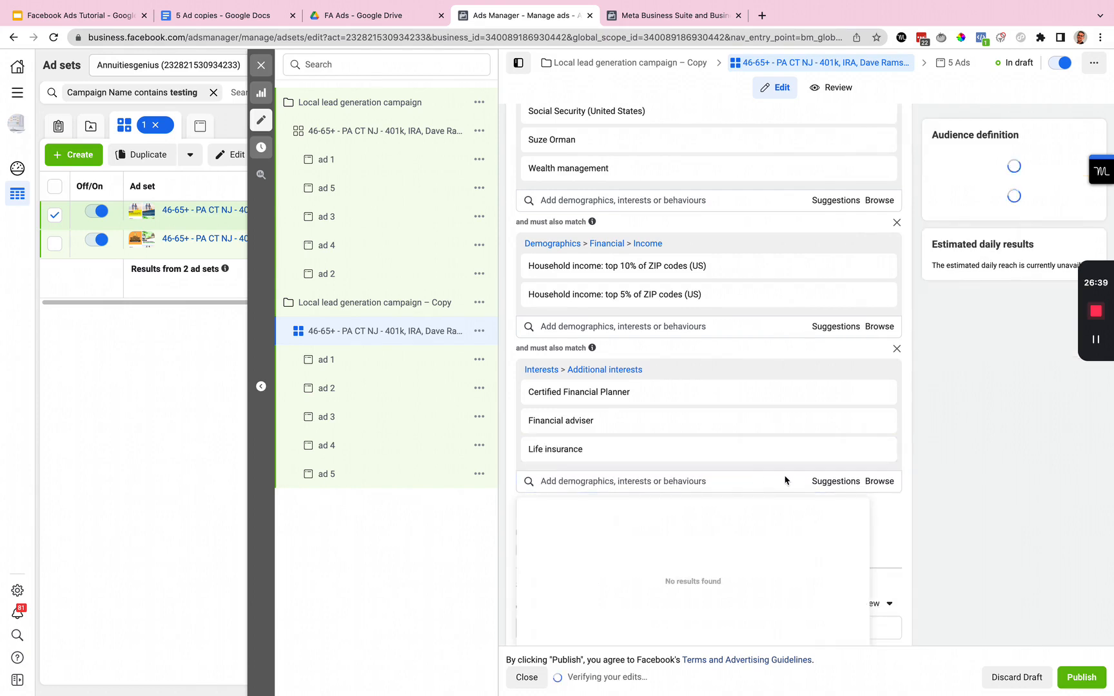
click(792, 481)
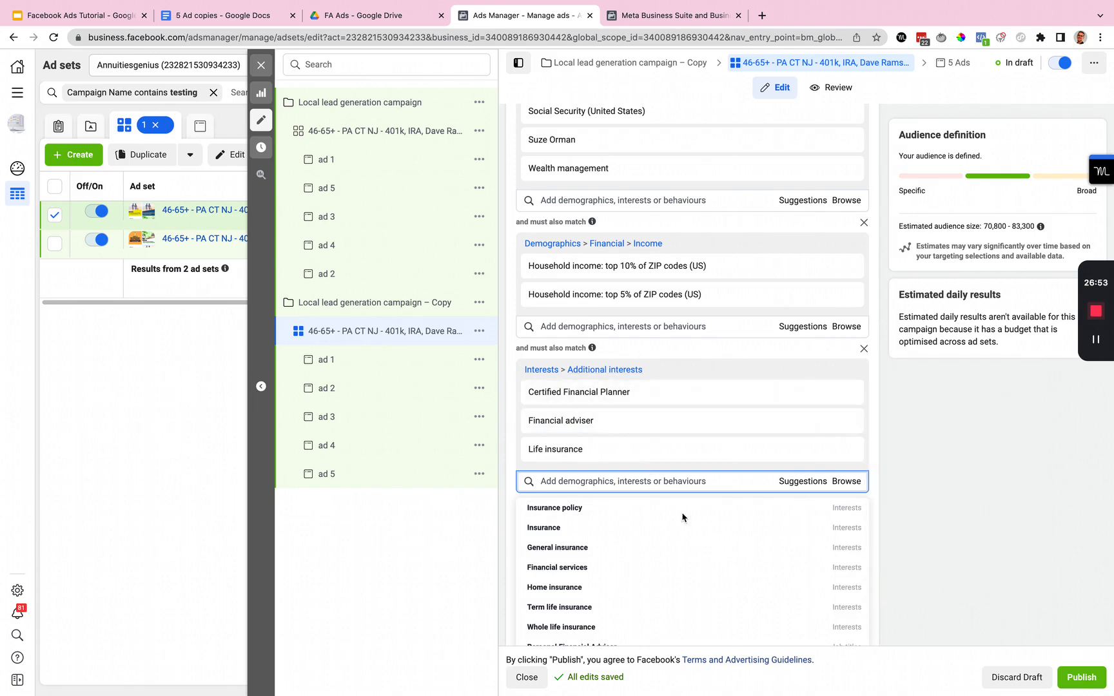
scroll(675, 561, down, 1)
click(640, 591)
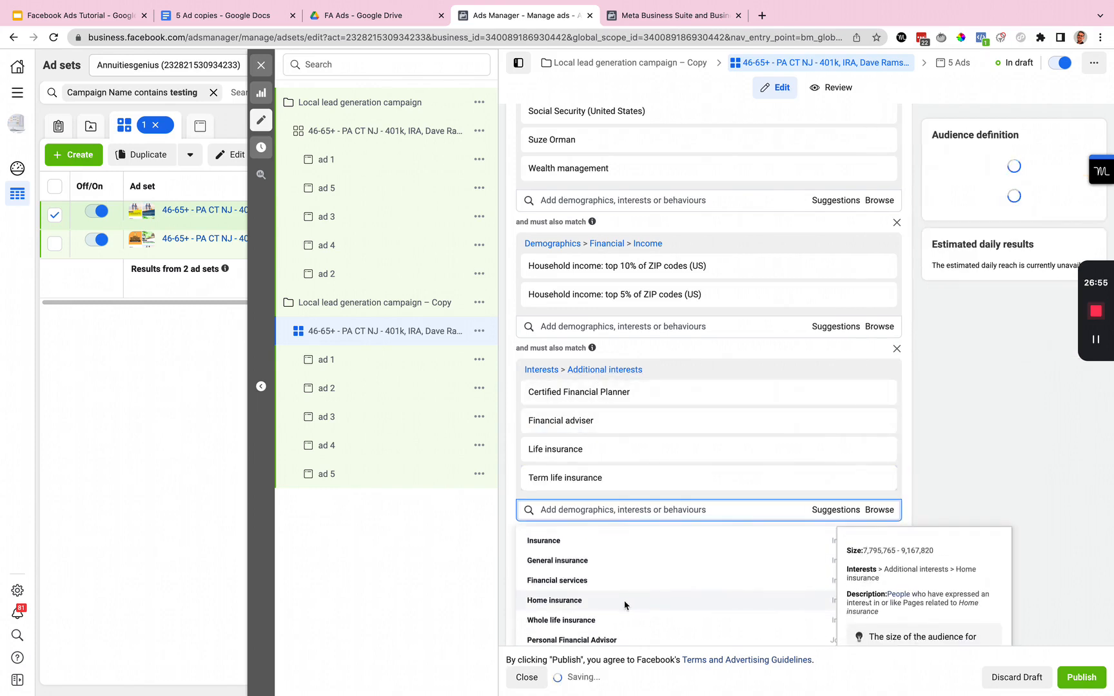
scroll(613, 542, up, 1)
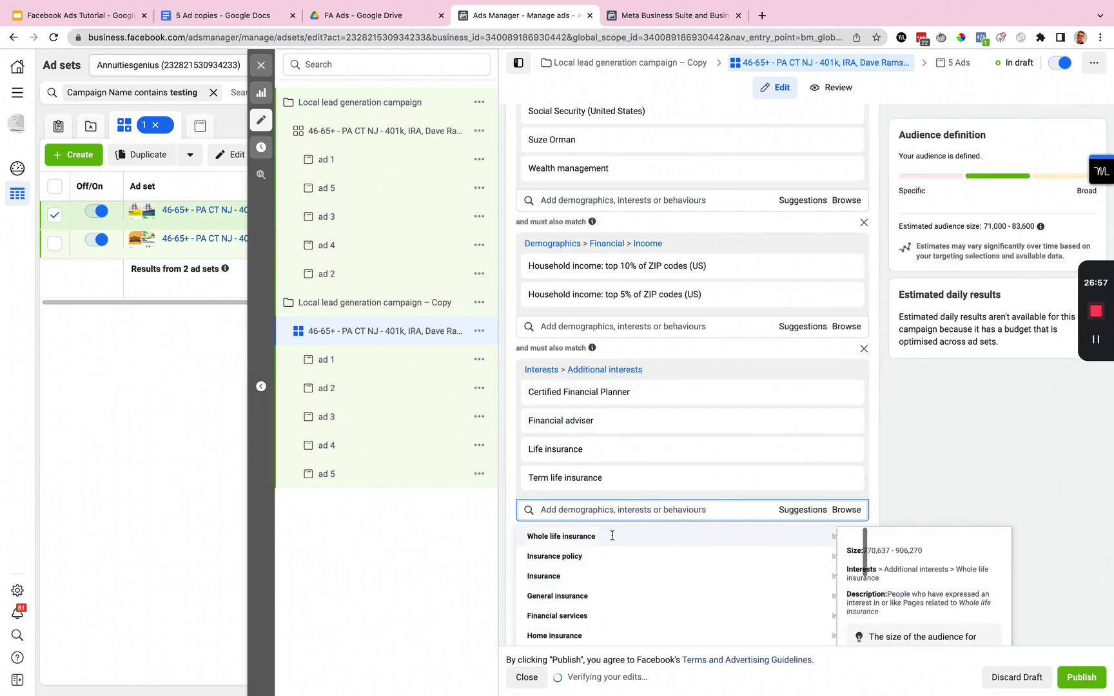
click(614, 536)
Review the copied ad set's three detailed targeting groups and browse the suggested interests and job titles for the newest group
scroll(676, 403, up, 10)
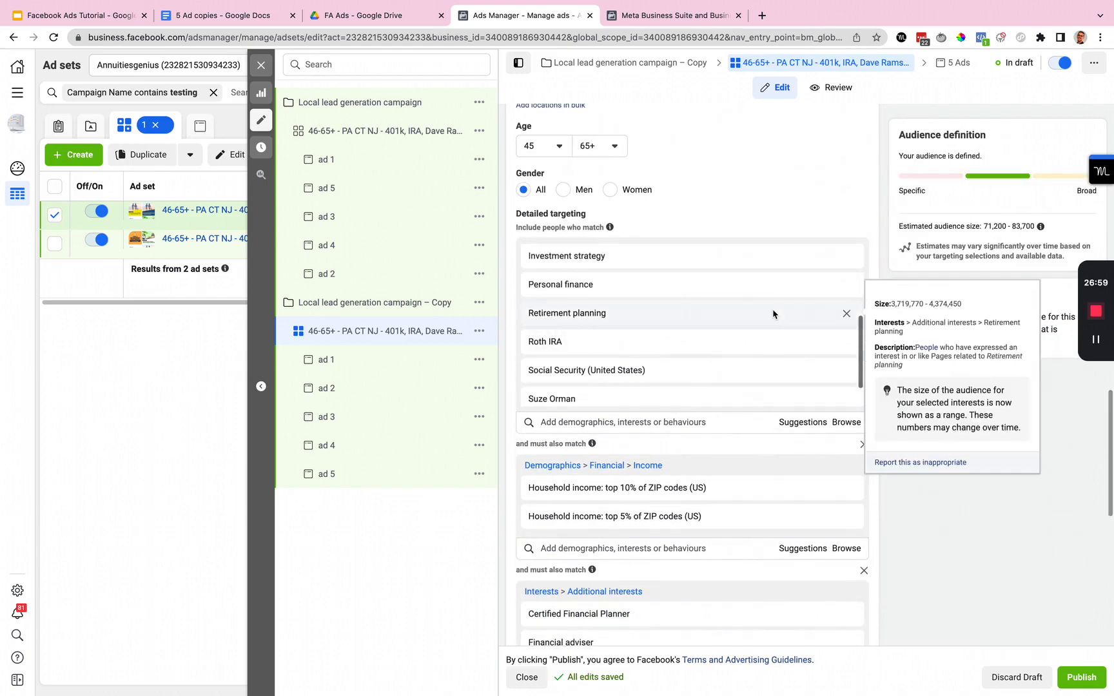
scroll(718, 348, down, 2)
scroll(686, 392, down, 2)
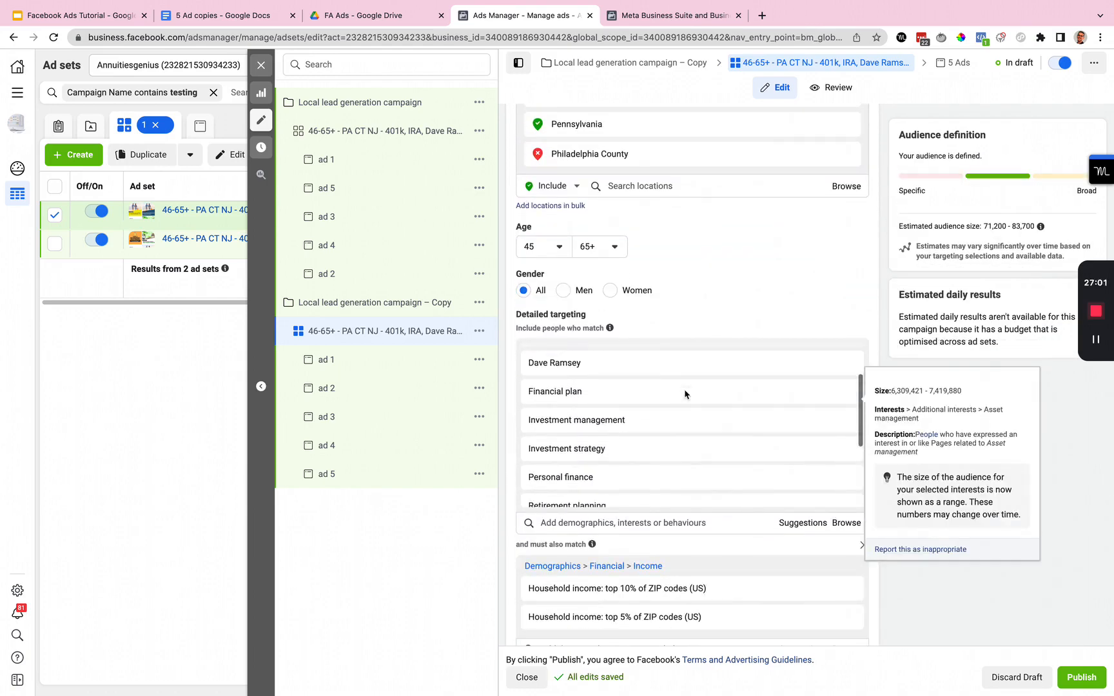
scroll(663, 368, up, 2)
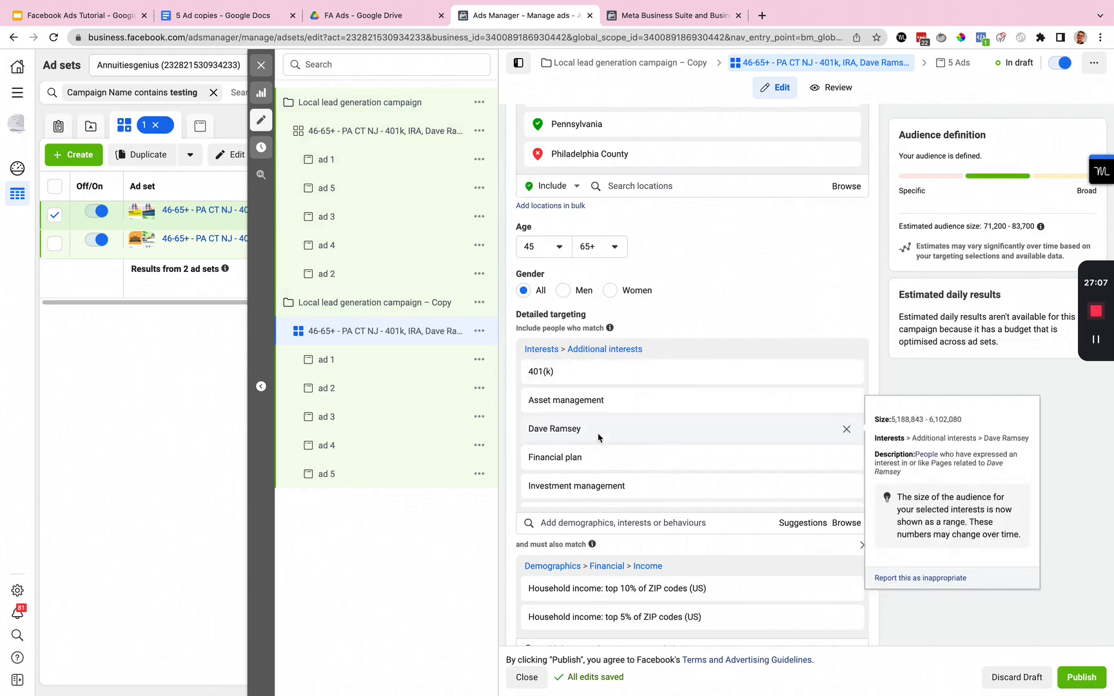
scroll(512, 438, down, 7)
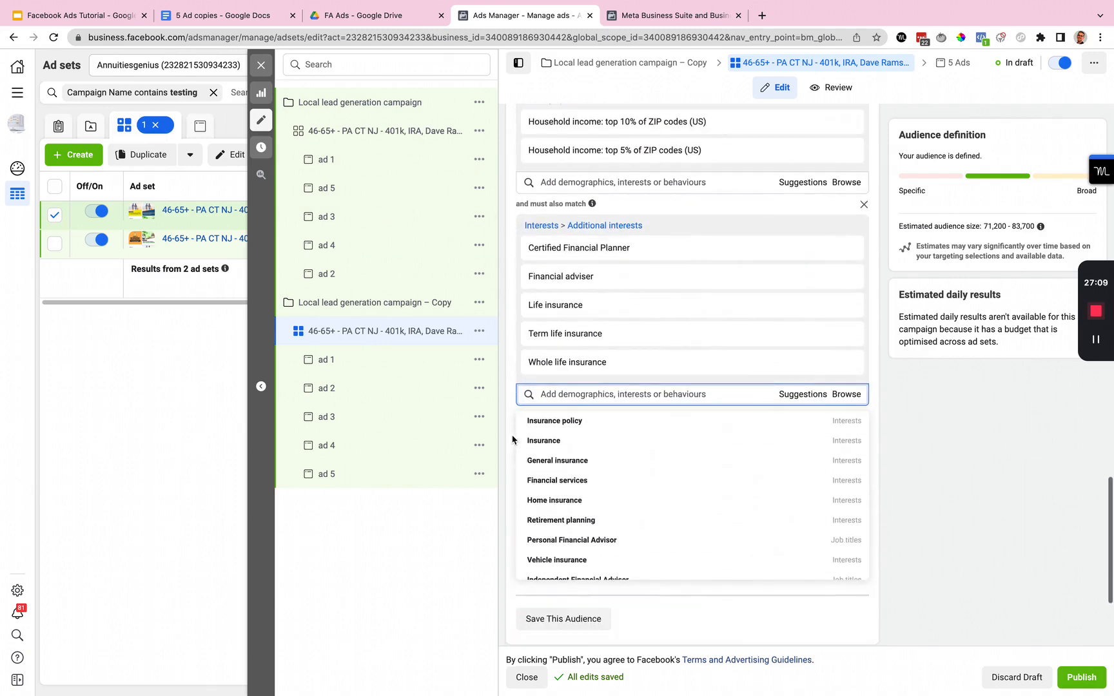
mouse_move(524, 431)
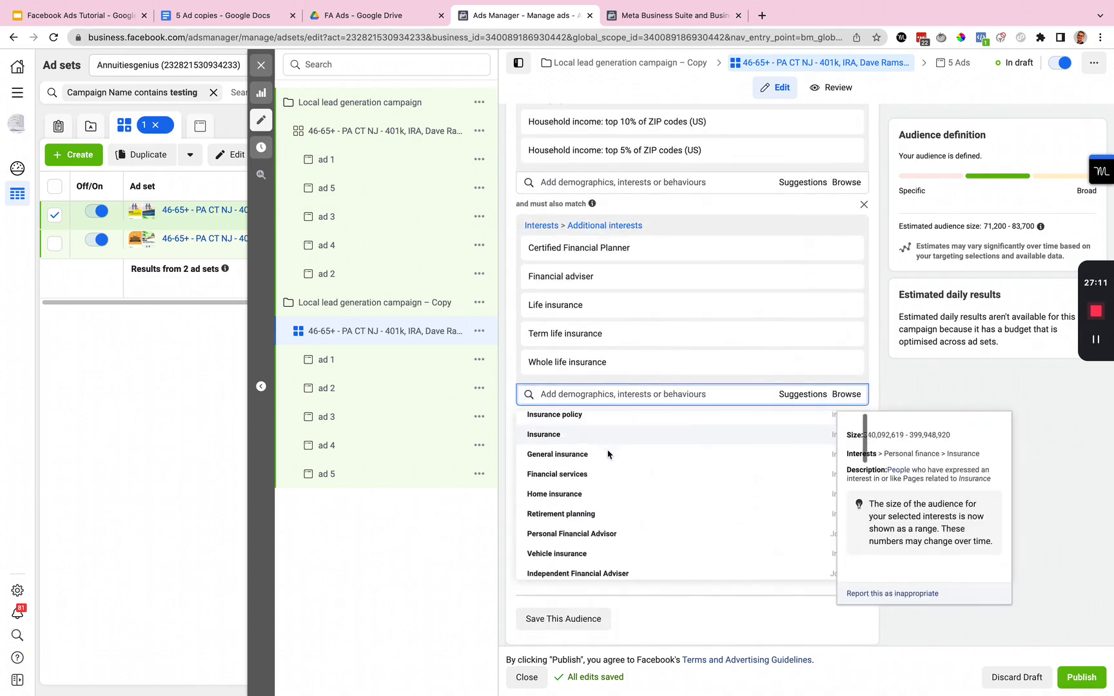
scroll(606, 451, down, 1)
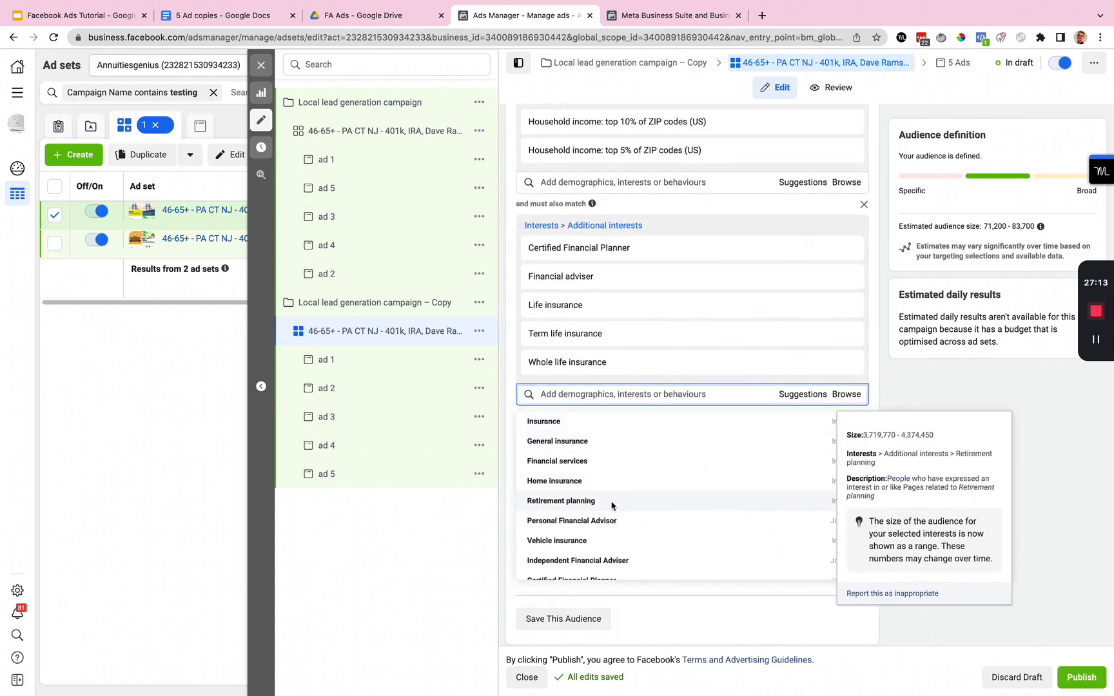
scroll(613, 516, down, 3)
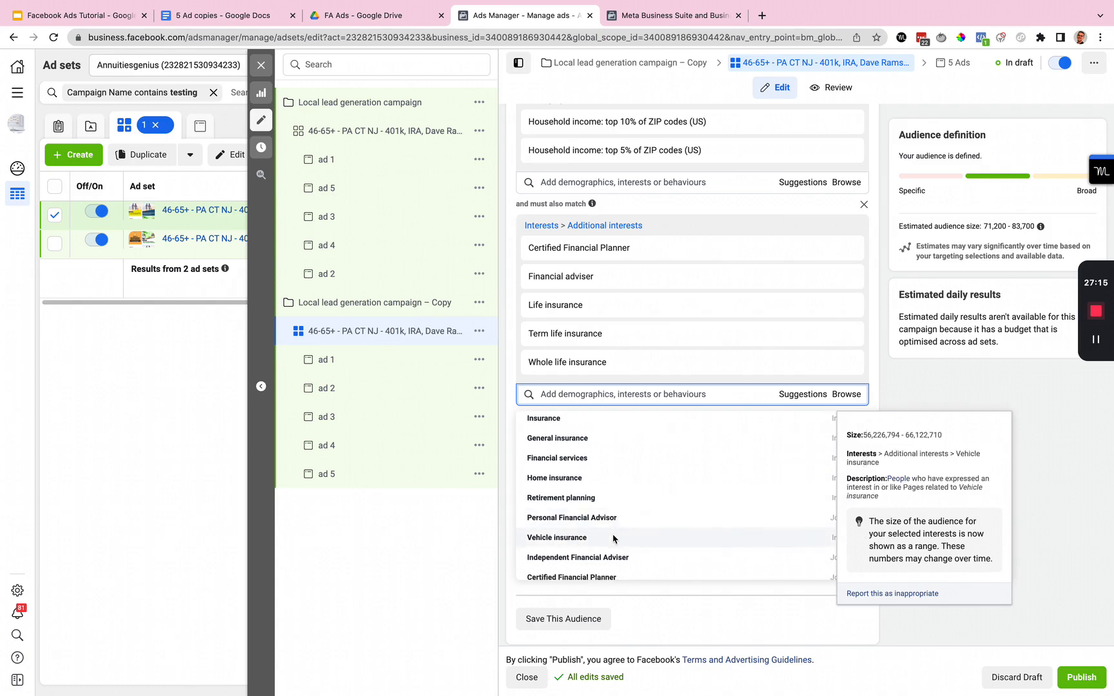
scroll(620, 526, down, 2)
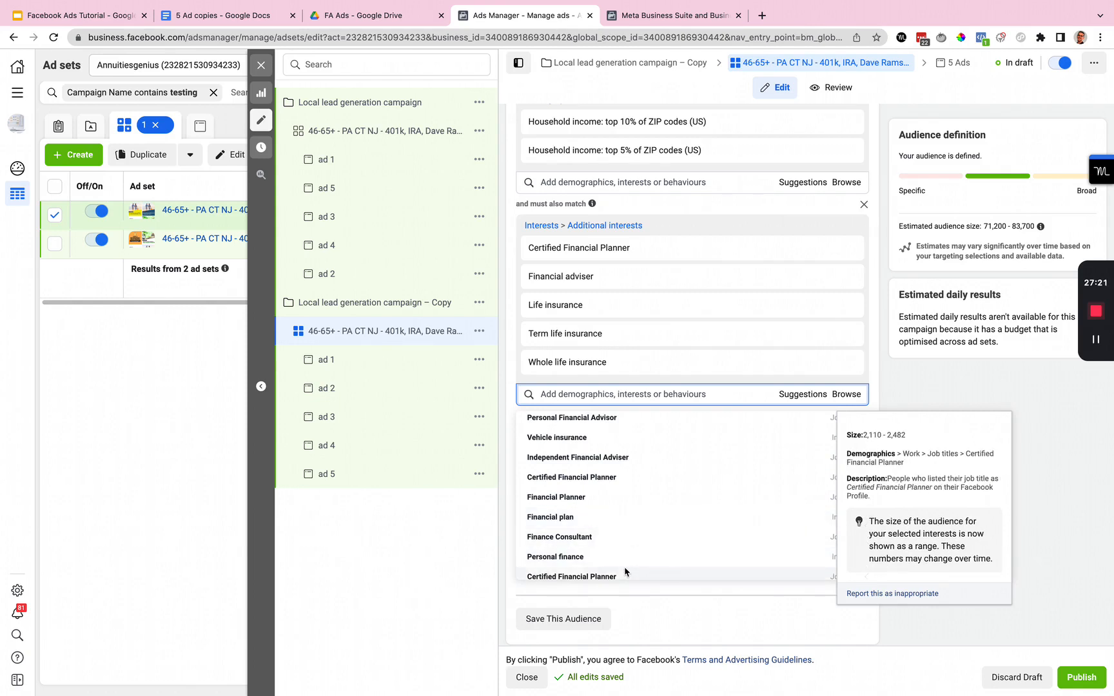
scroll(628, 563, down, 2)
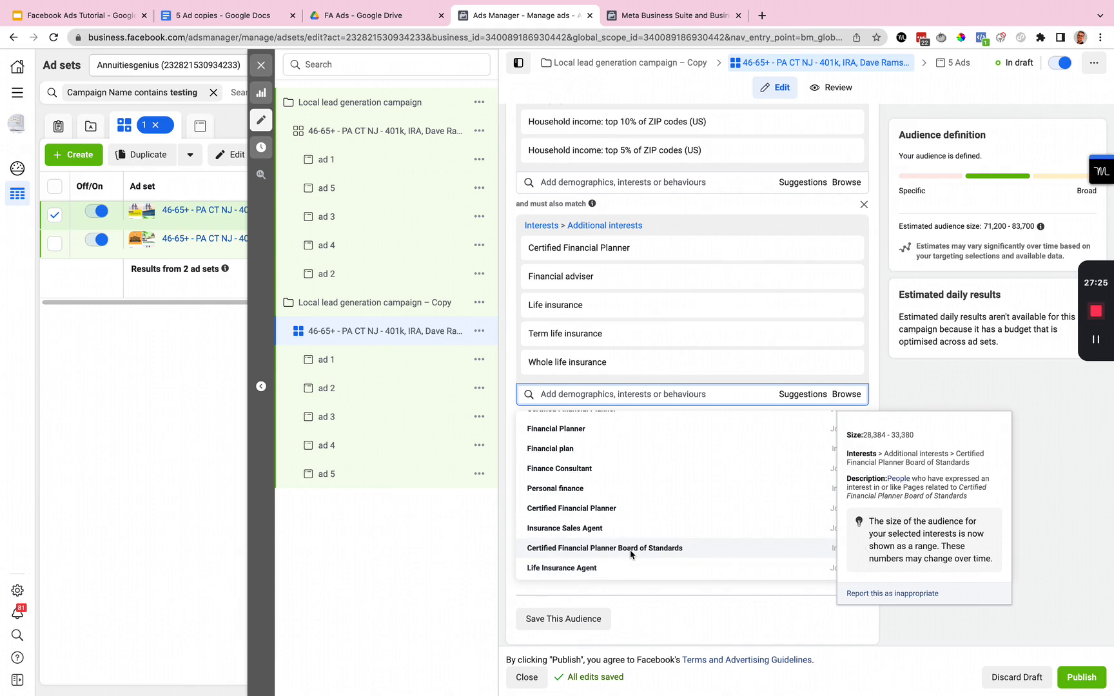
scroll(630, 554, down, 1)
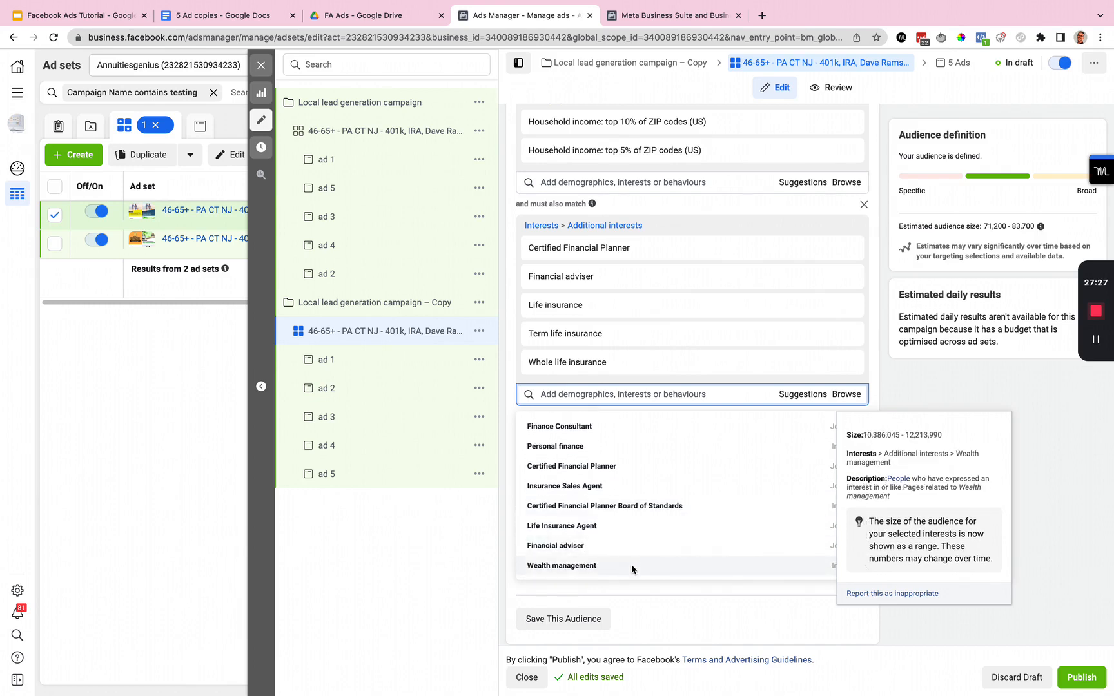
scroll(632, 571, down, 1)
scroll(632, 571, down, 1)
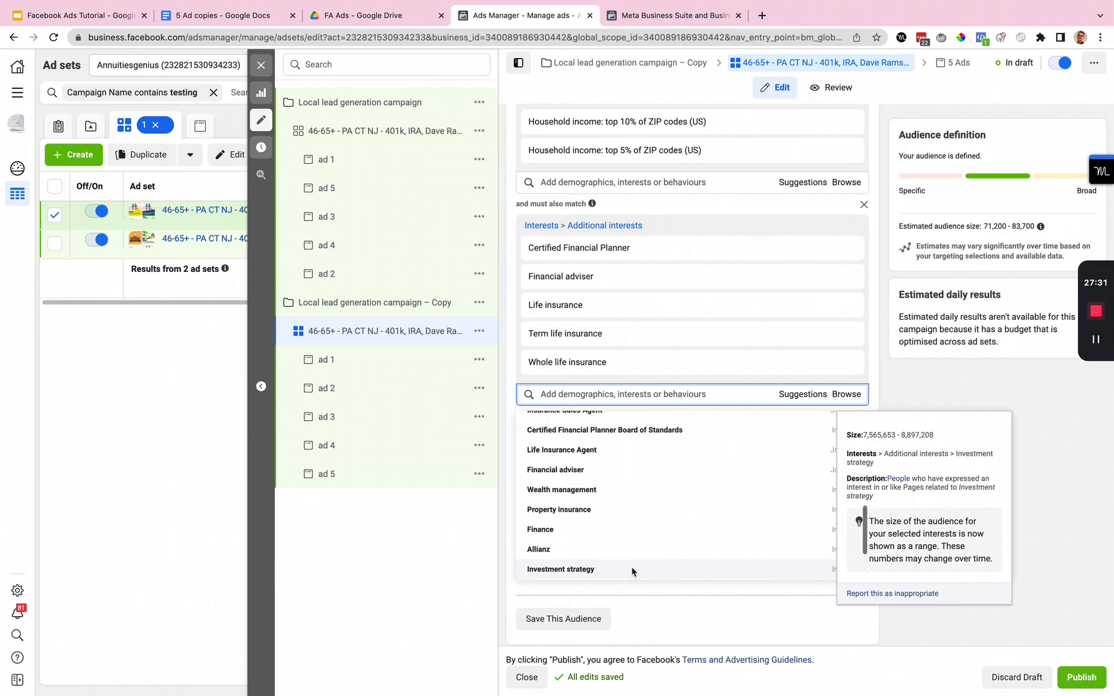
scroll(629, 273, up, 5)
scroll(622, 265, down, 5)
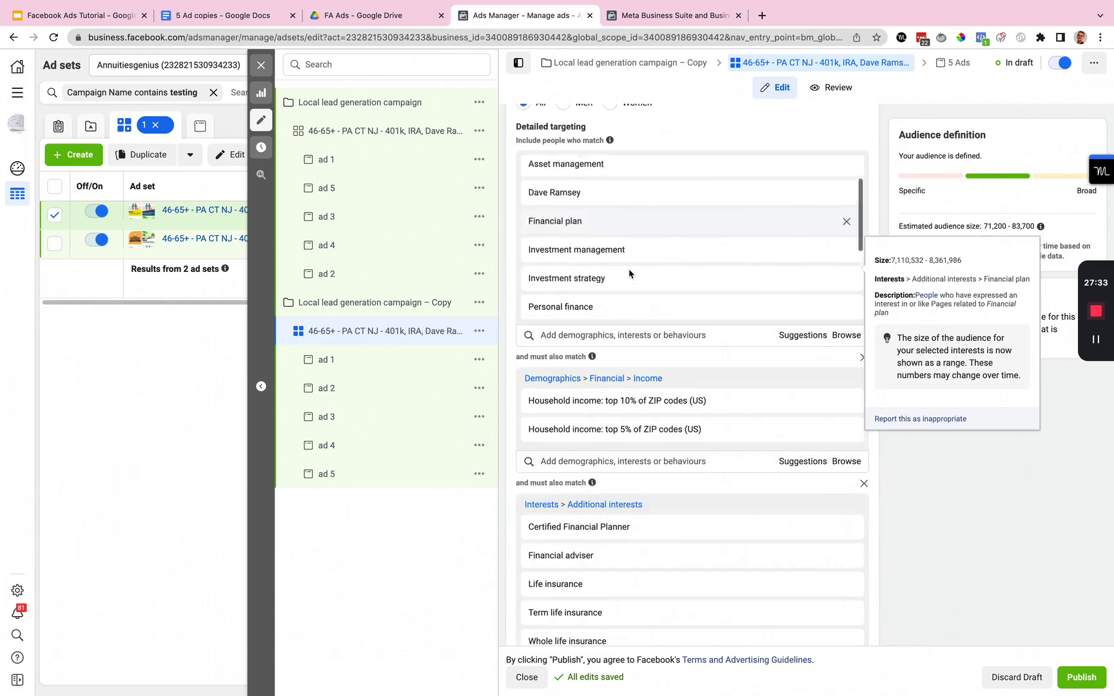
scroll(608, 246, down, 5)
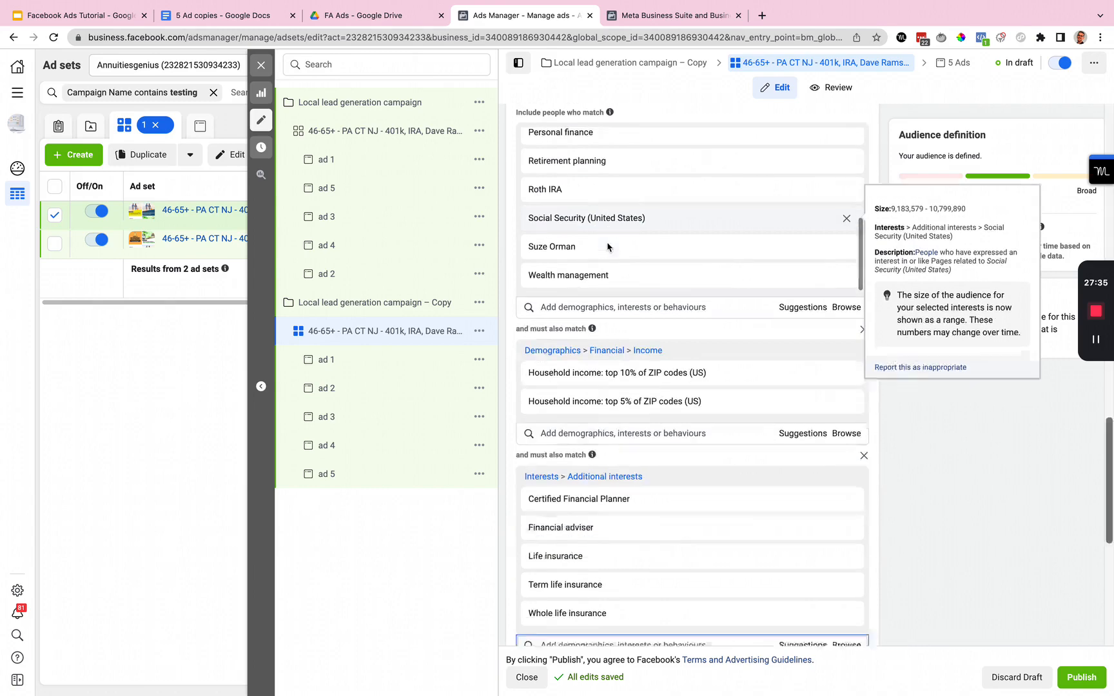
Remove the entire first interest group, including 401(k), Asset management and Dave Ramsey, from the copied ad set's detailed targeting
scroll(644, 277, up, 8)
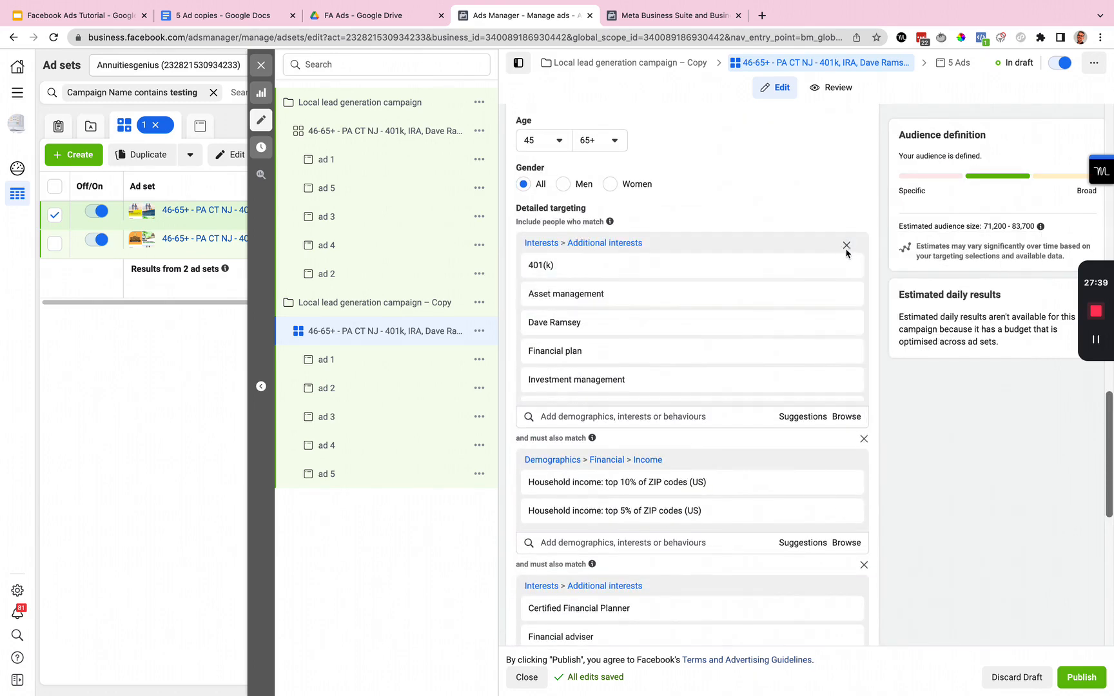
click(846, 244)
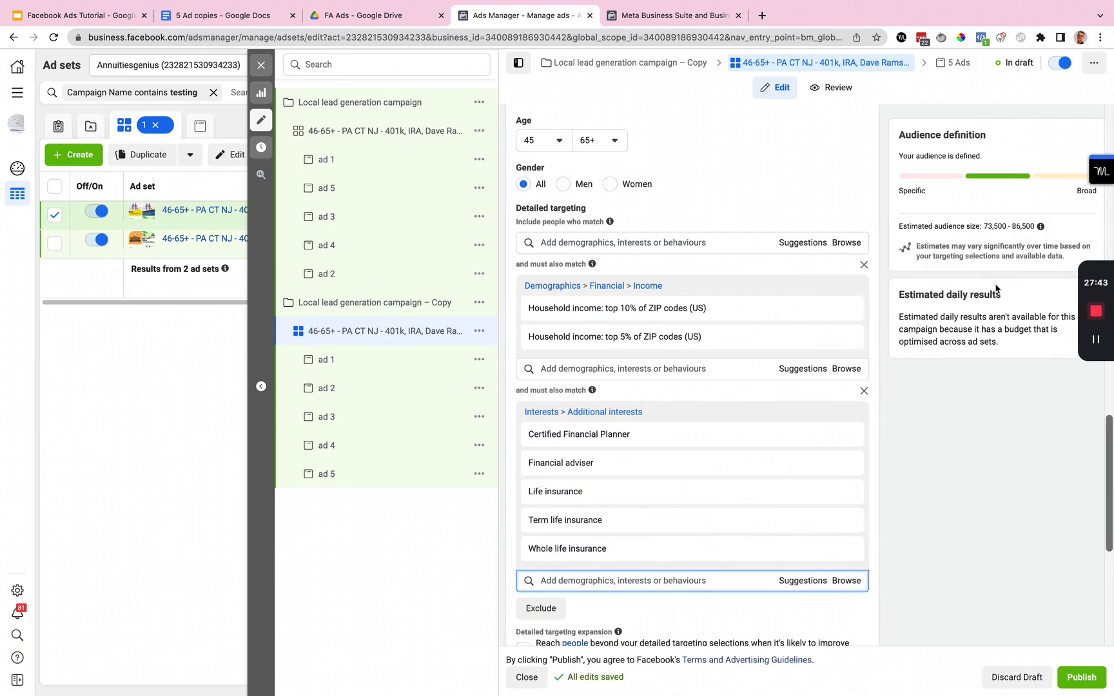
drag(991, 226, 1026, 227)
click(1028, 228)
Examine the audience sizes of the remaining household income and advisor/insurance interests in the copied ad set's detailed targeting
mouse_move(764, 342)
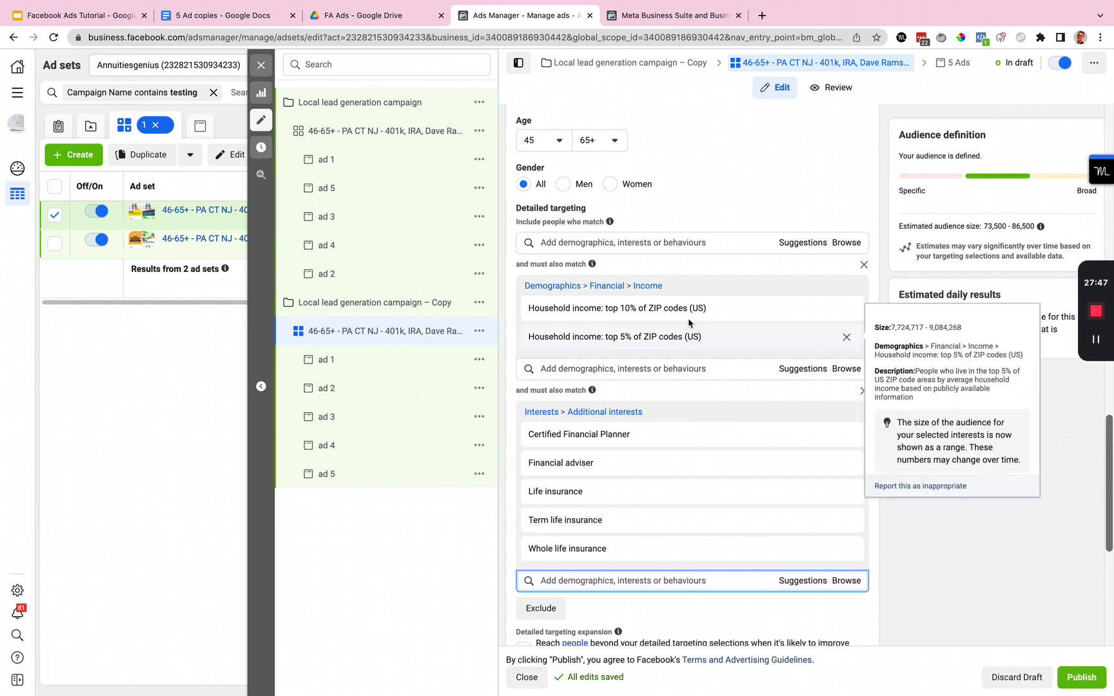
mouse_move(664, 312)
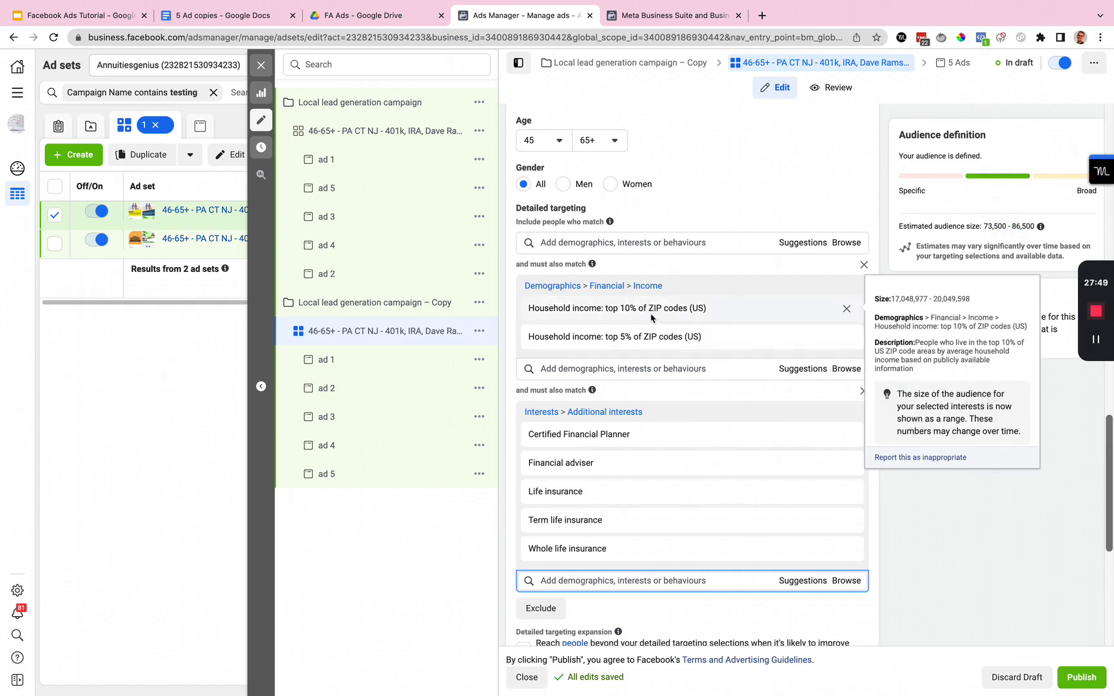
mouse_move(635, 351)
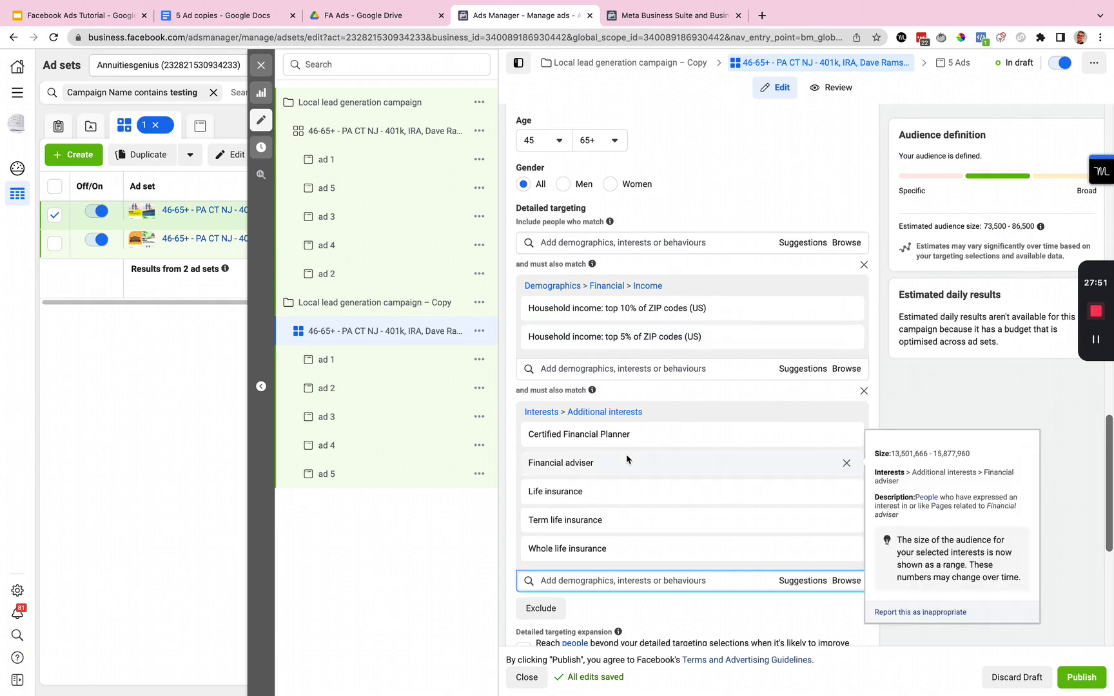
mouse_move(626, 445)
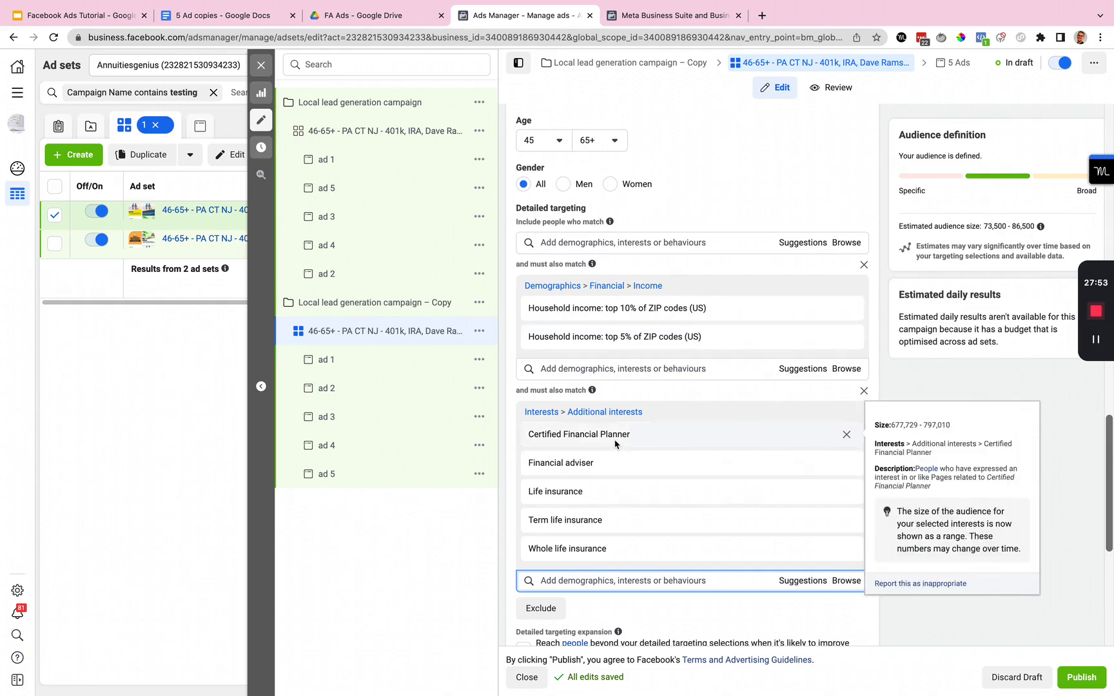
mouse_move(602, 468)
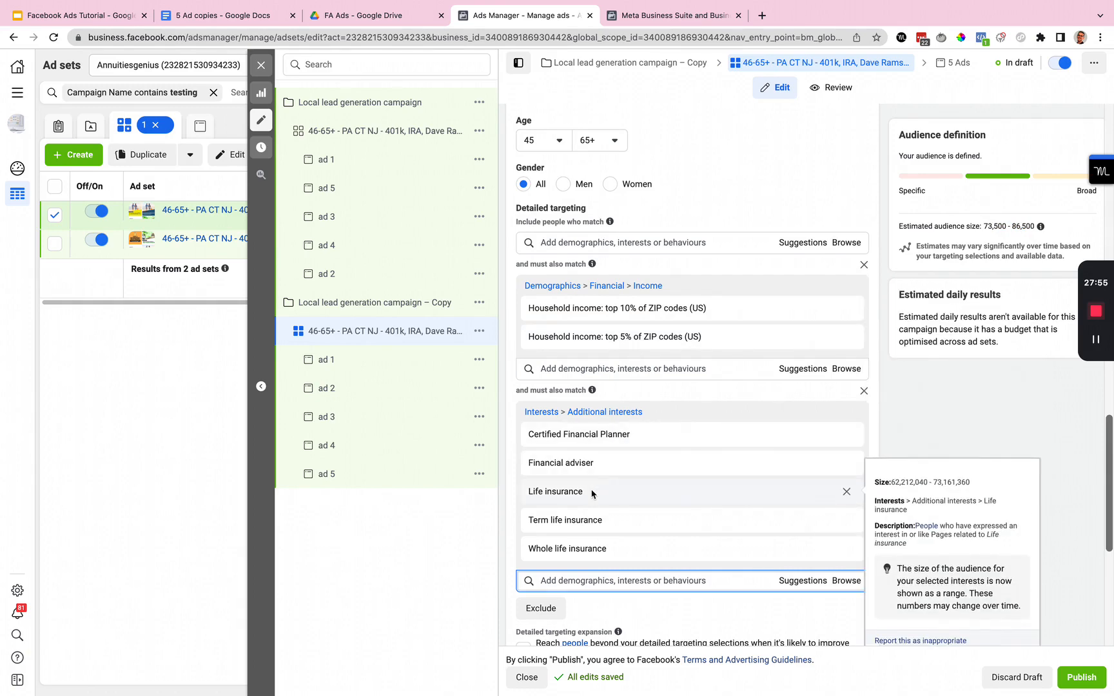
mouse_move(591, 529)
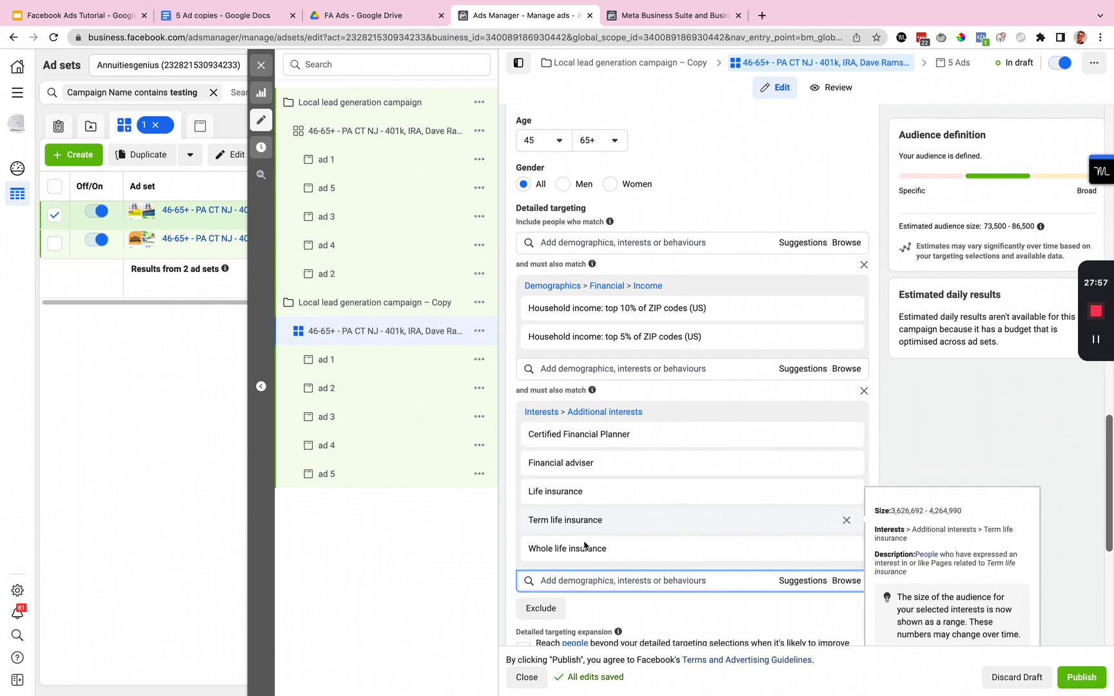
scroll(587, 529, down, 2)
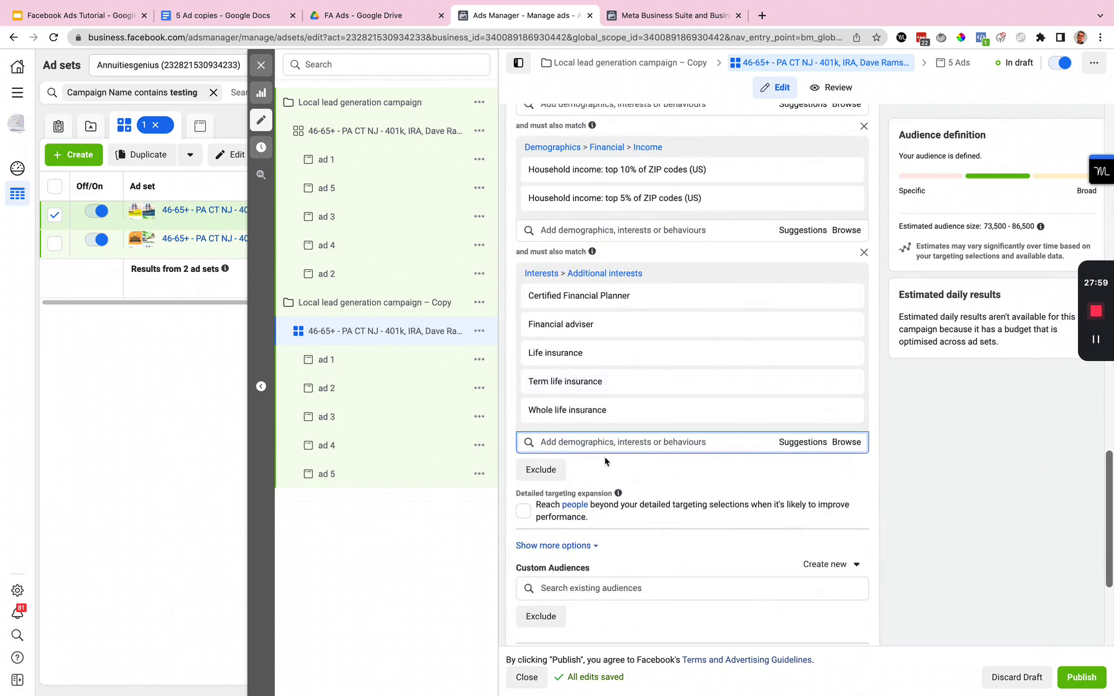
Rename the copied ad set as 46-65+ - PA CT NJ - Life insurance, Top 10%
mouse_move(589, 356)
scroll(589, 356, up, 15)
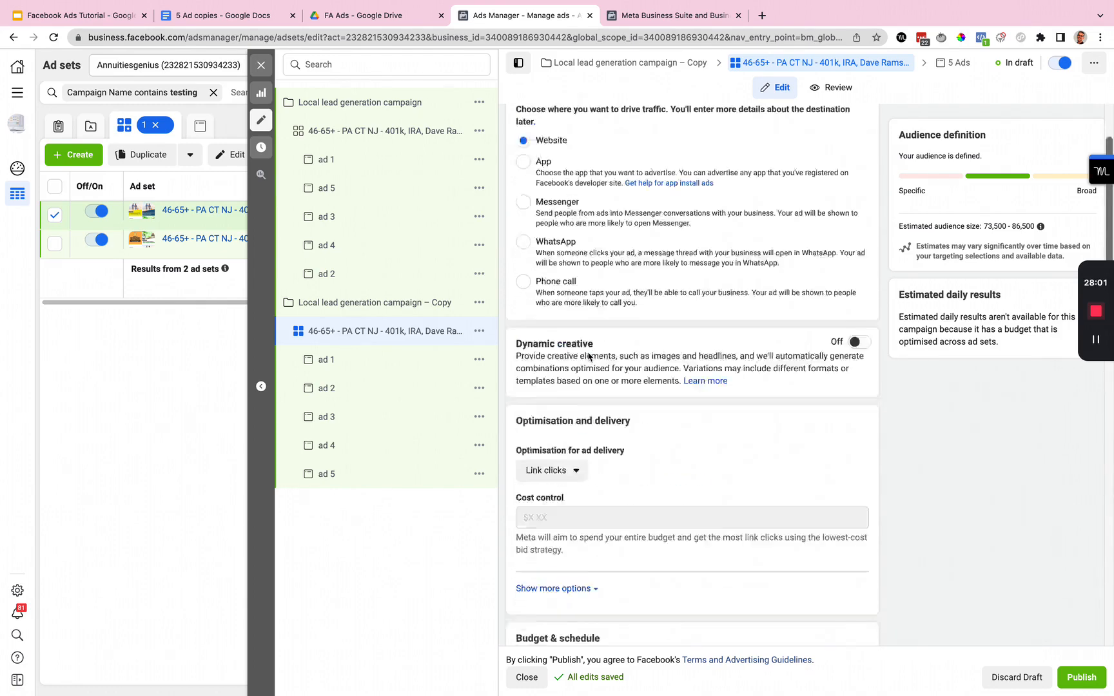
drag(614, 160, 693, 163)
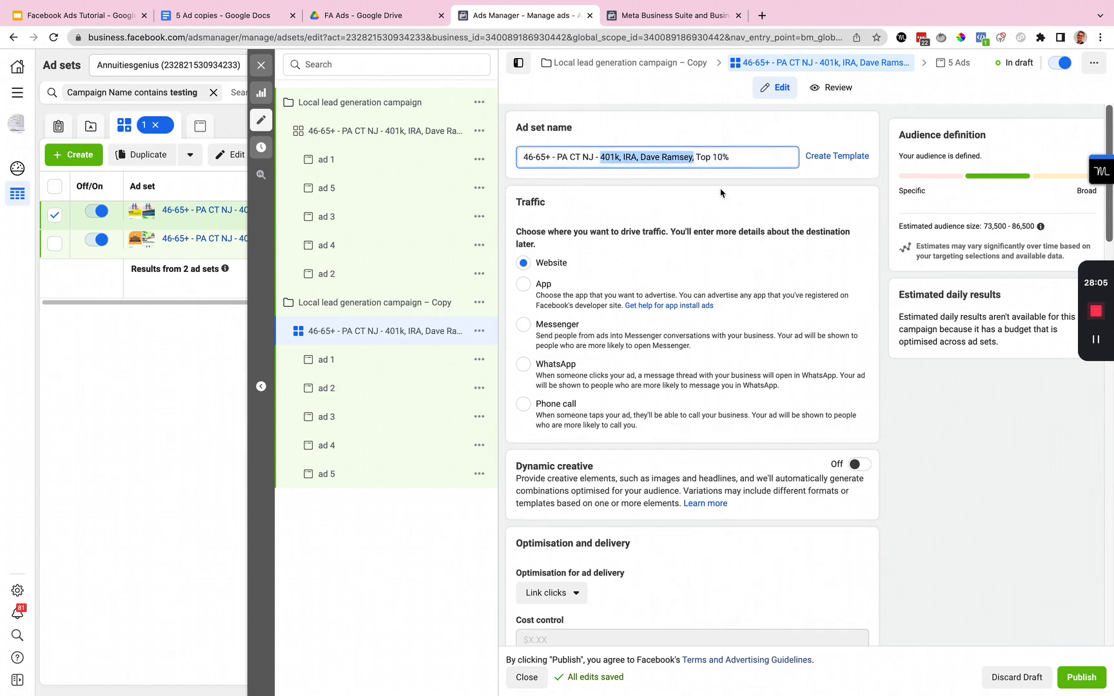
text(Life insurance)
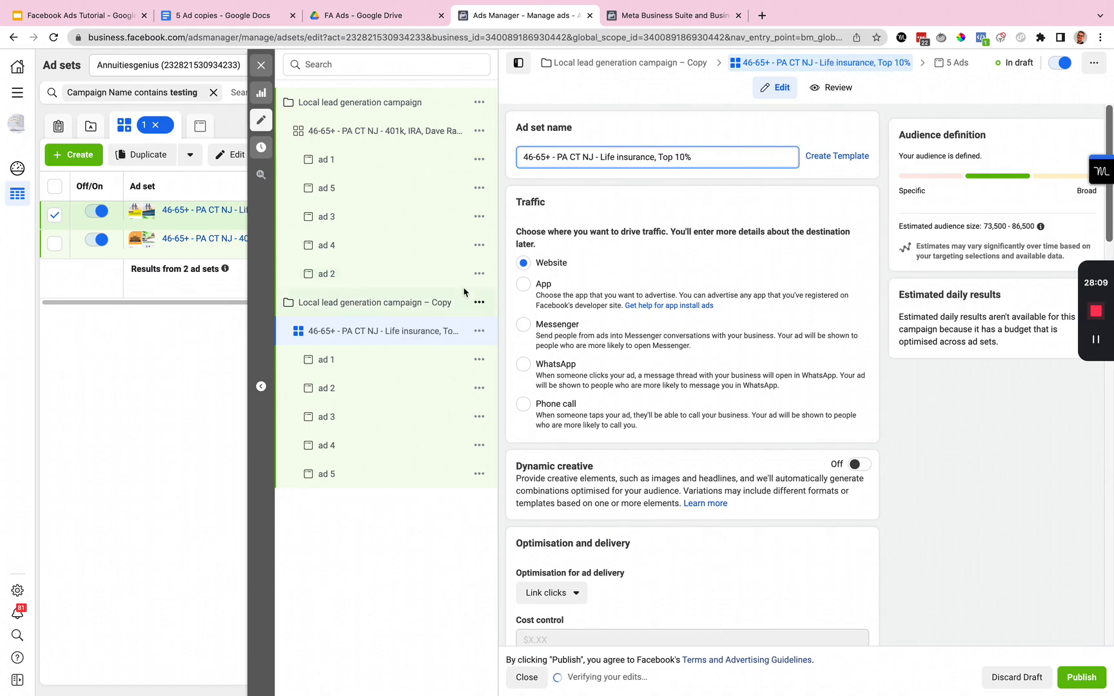
Rename the copied campaign as Local lead generation campaign (life insurance audience)
click(438, 304)
drag(682, 157, 651, 157)
key(BackSpace)
text((life insurance agen)
key(BackSpace)
text(du)
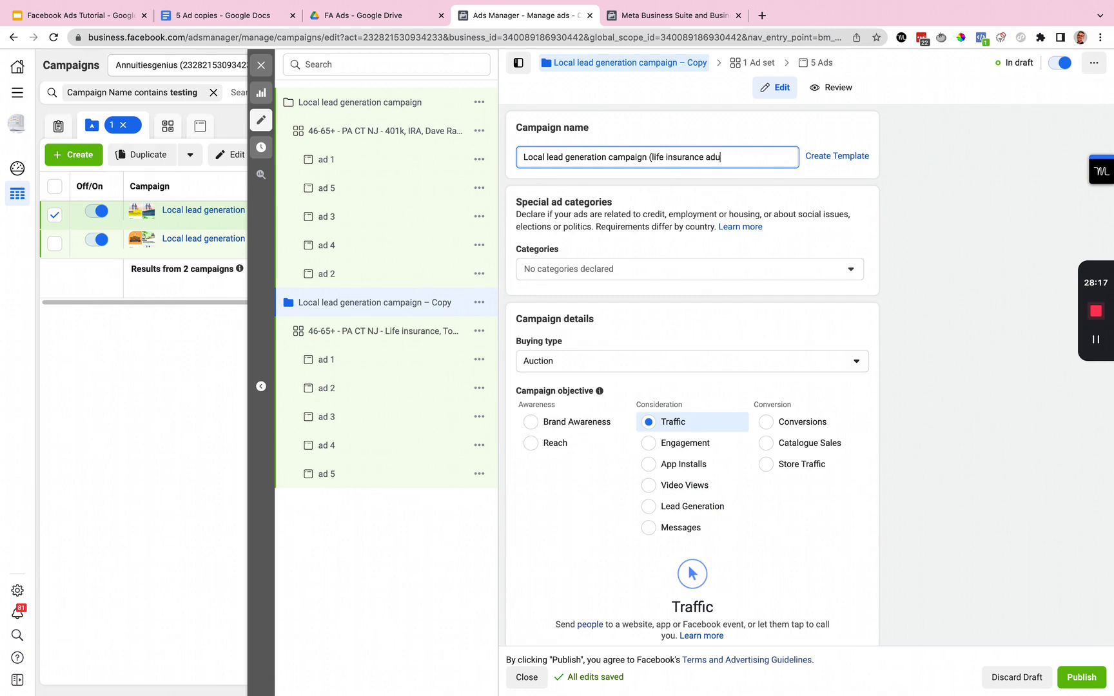
text(eincudience))
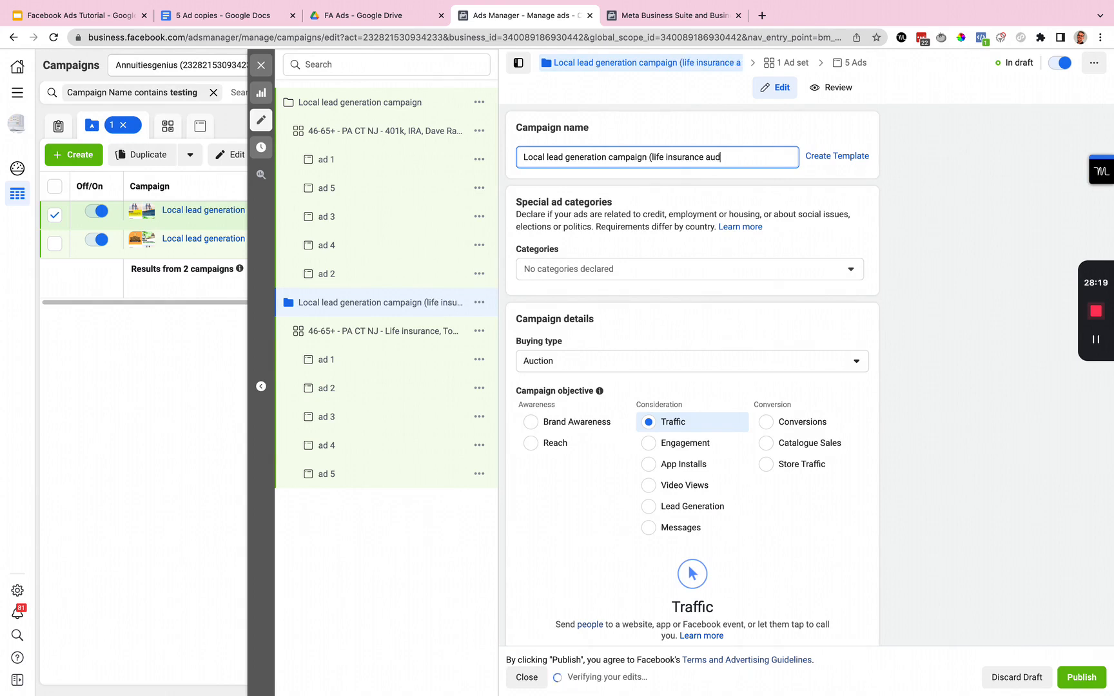
Rename the original campaign as Local lead generation campaign (finance mix)
click(405, 102)
click(712, 165)
text((finance mix))
Duplicate the finance mix campaign and look over the copy's objective and budget settings
click(479, 102)
click(507, 148)
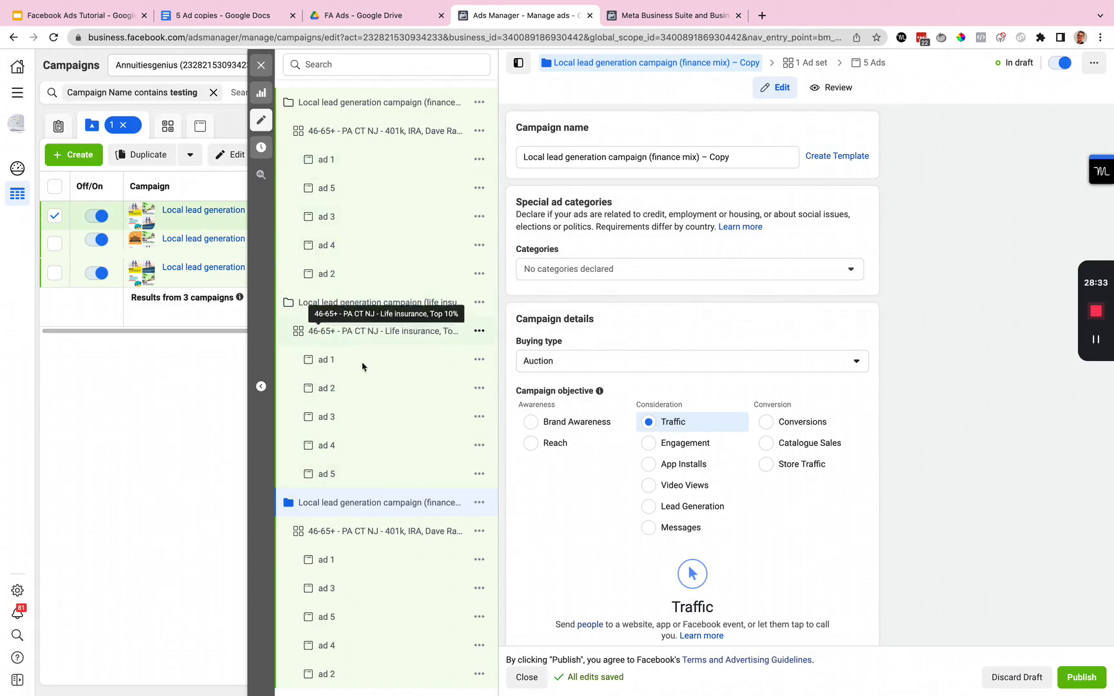
scroll(571, 466, down, 6)
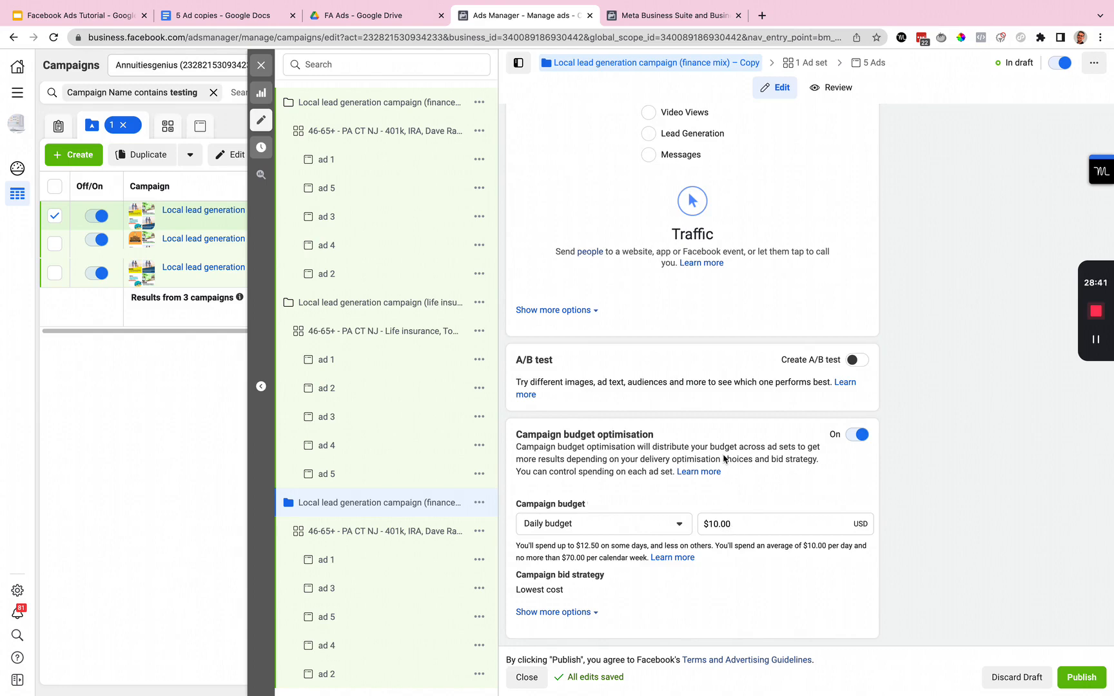
scroll(724, 457, up, 6)
scroll(702, 309, down, 3)
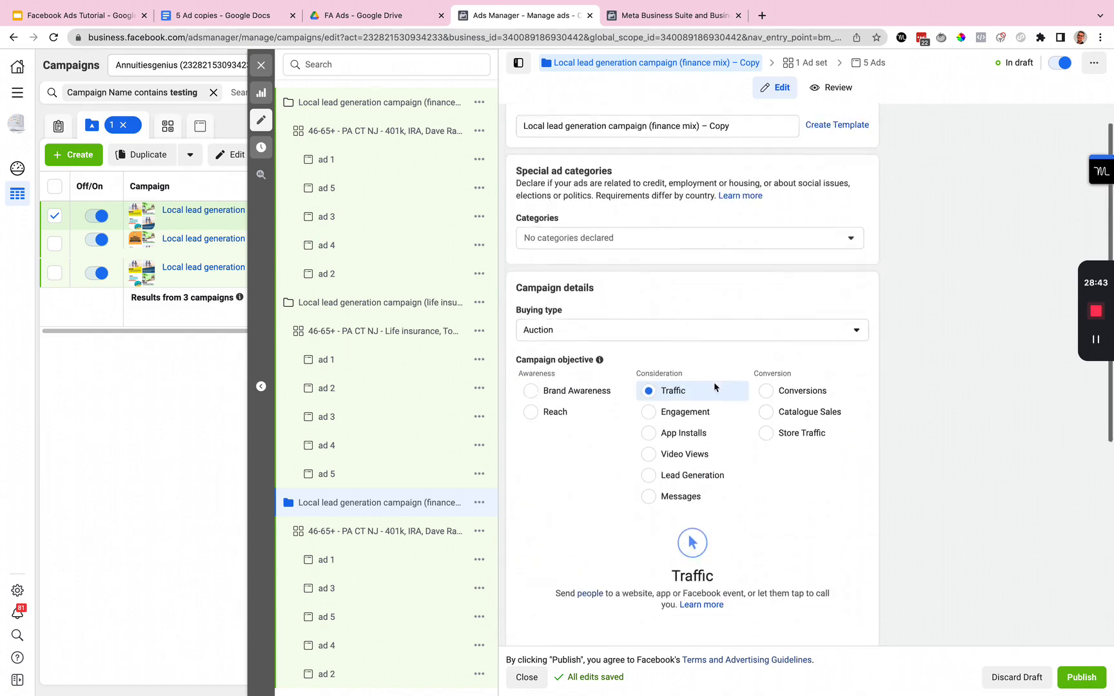
Open the ad set of the finance mix copy and make its audience settings and detailed targeting editable
click(420, 531)
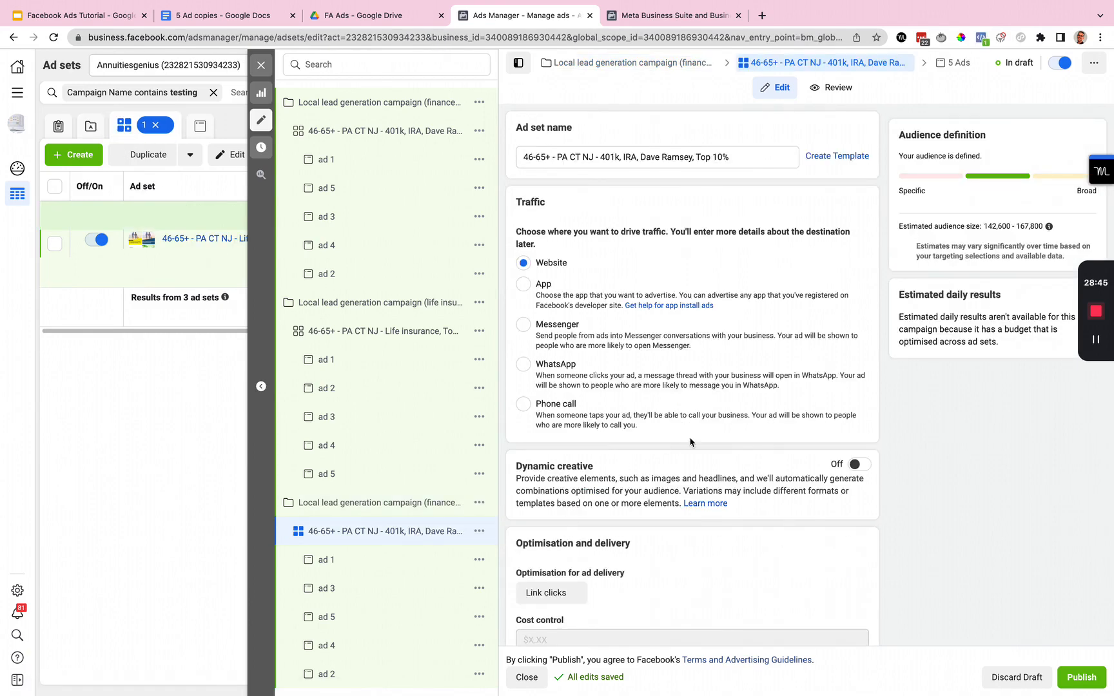
scroll(689, 442, down, 10)
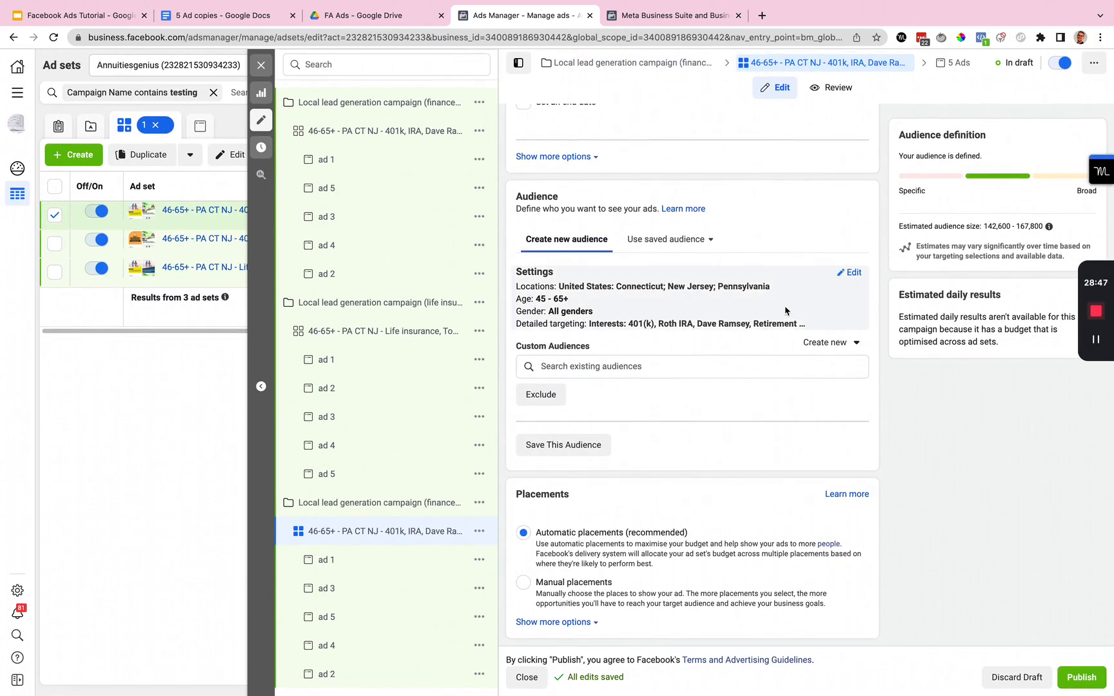
click(854, 271)
scroll(654, 434, down, 7)
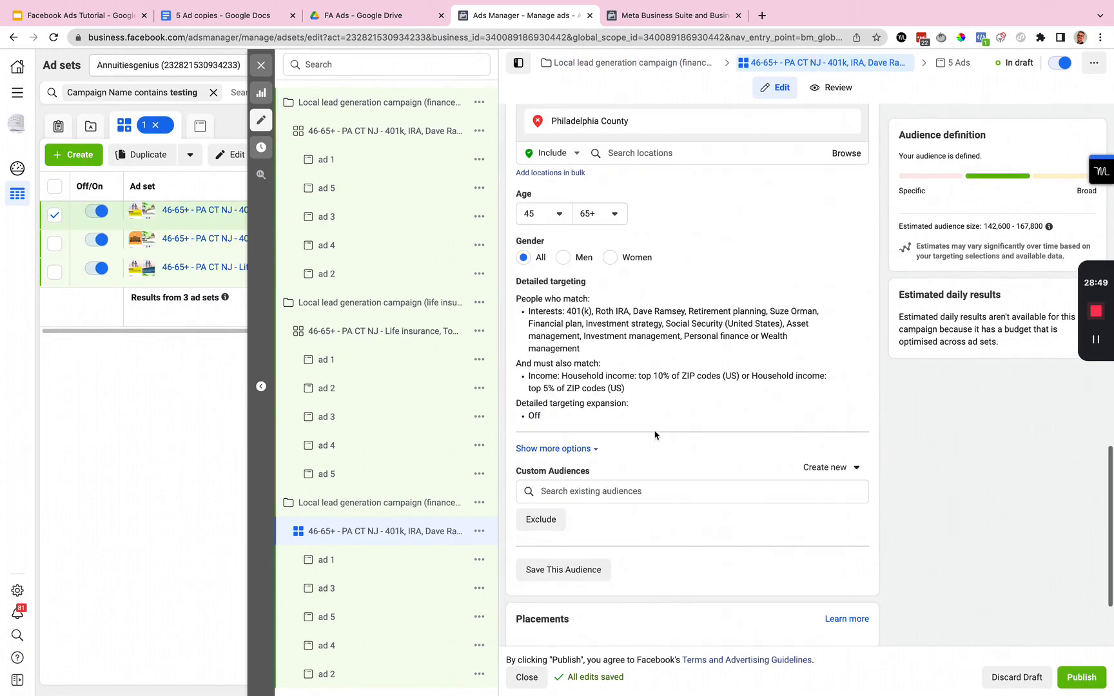
click(849, 179)
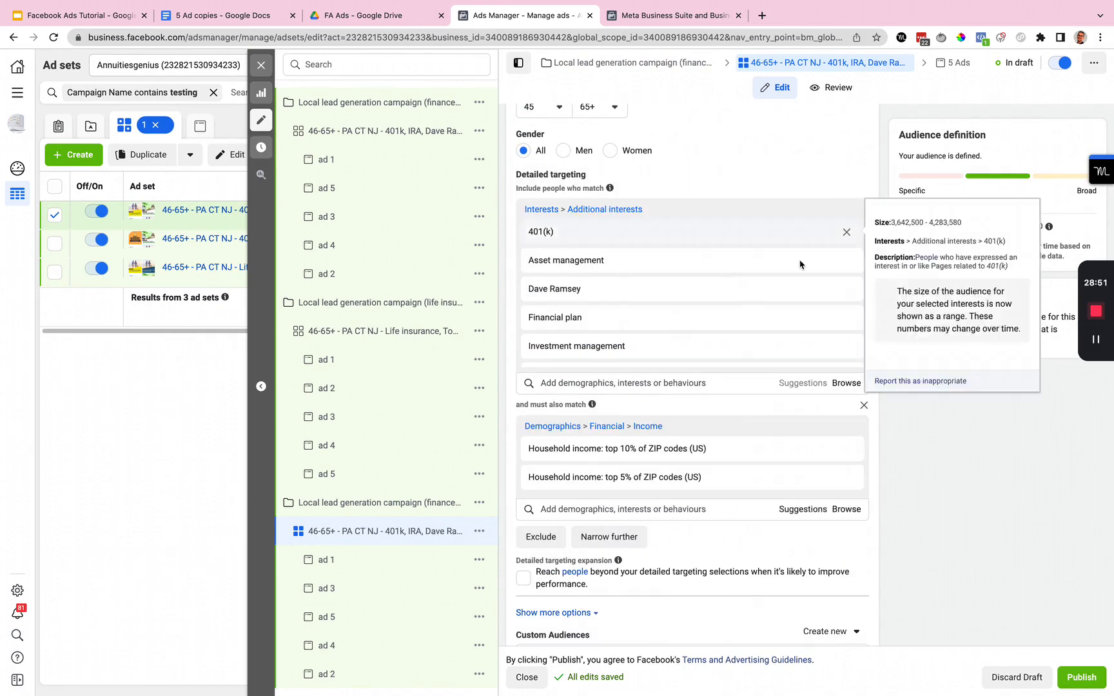
click(647, 384)
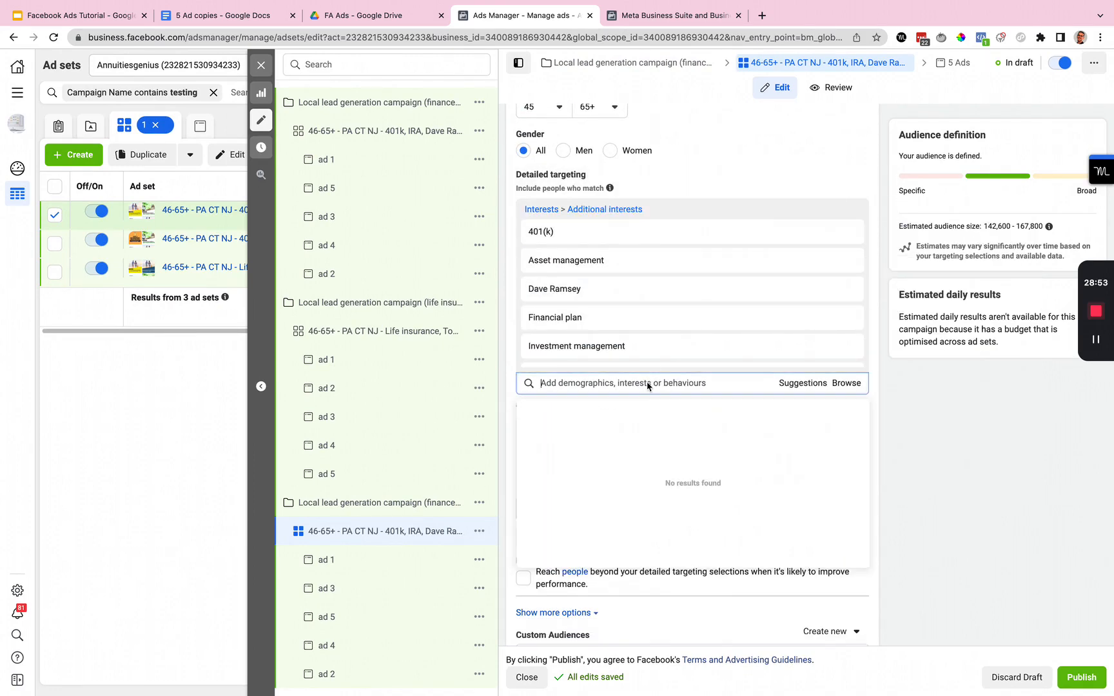
click(998, 379)
Narrow the finance mix copy's detailed targeting further with the interests Robert Kiyosaki and Ramit Sethi
click(640, 537)
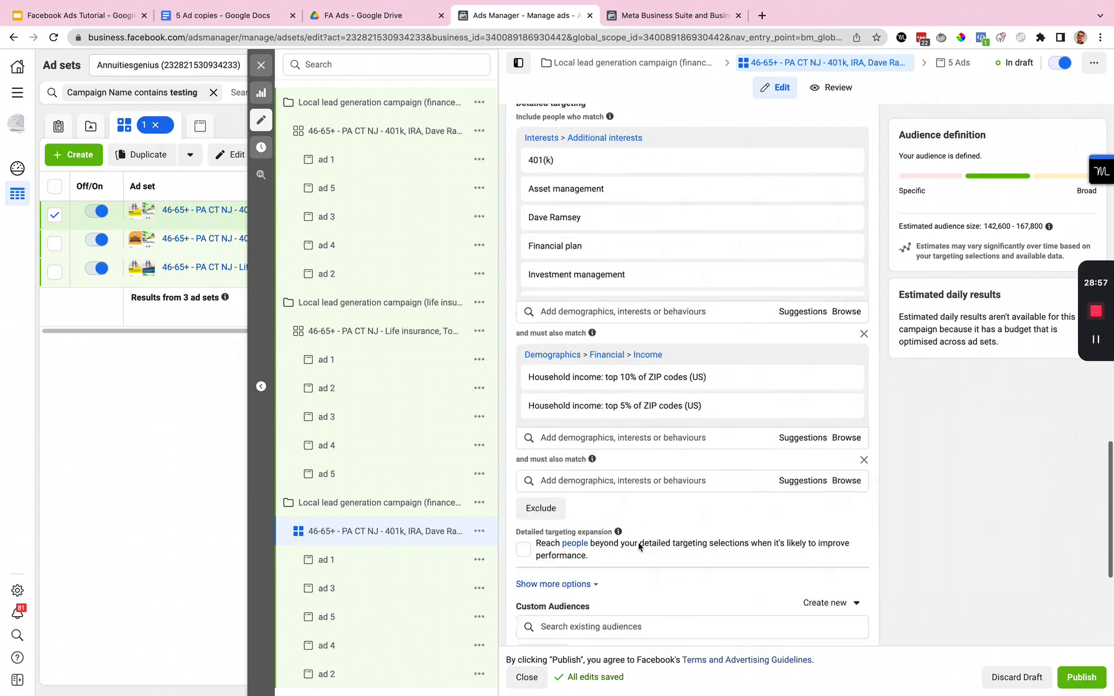
click(631, 435)
text(robert kiy)
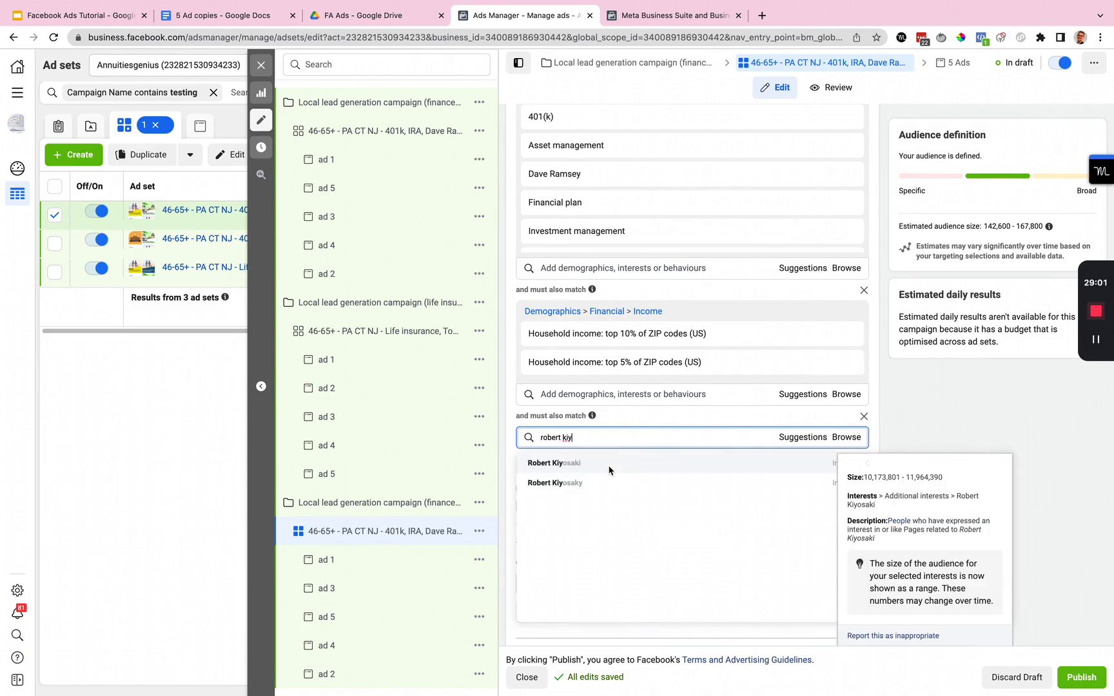
click(610, 468)
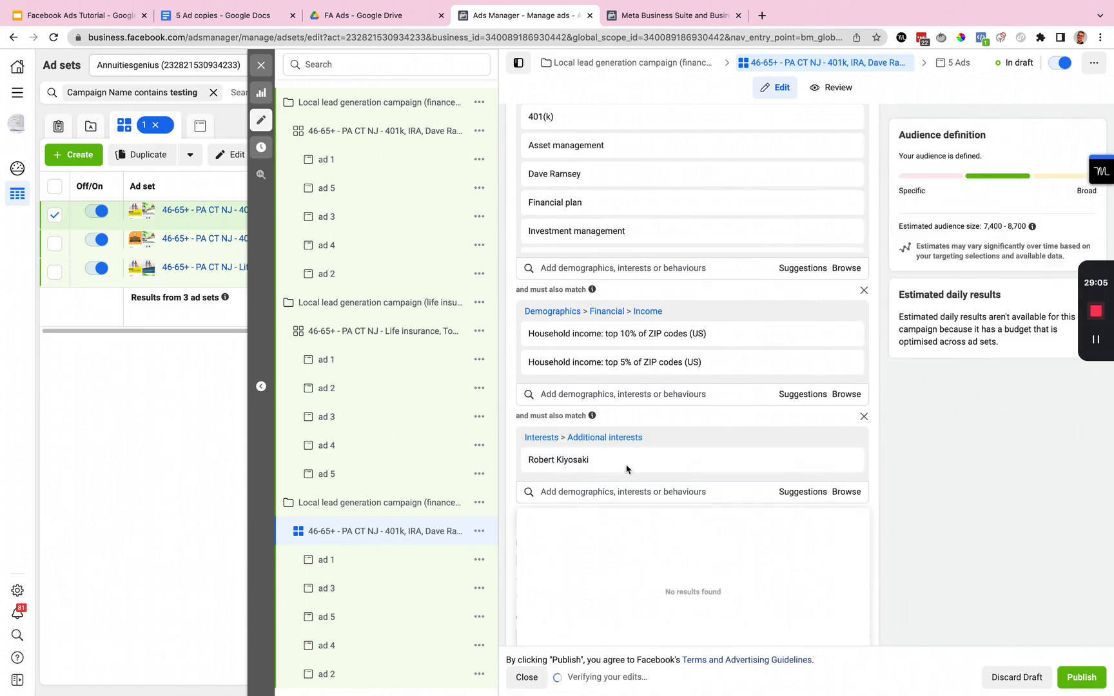
mouse_move(622, 335)
text(r)
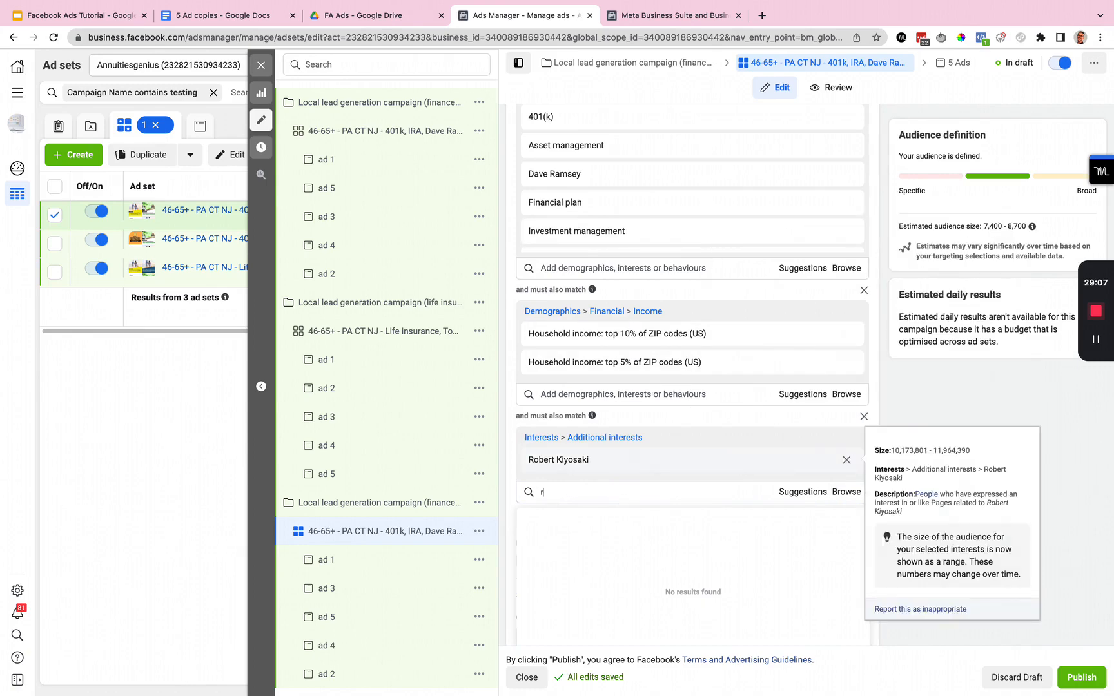
text(amit)
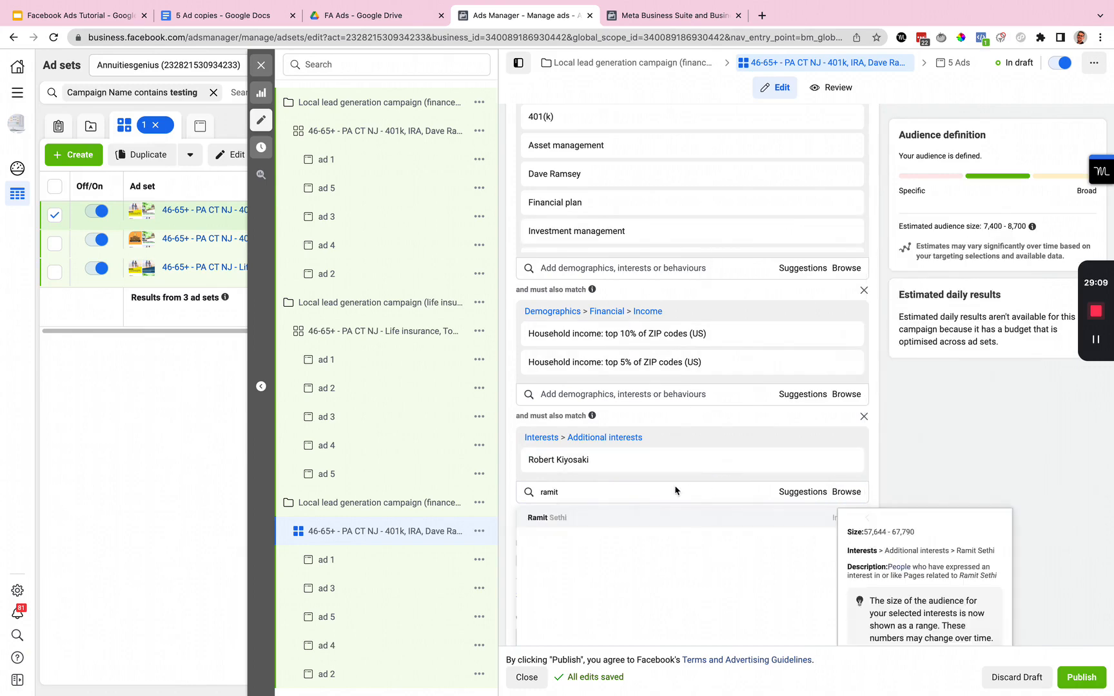
click(615, 522)
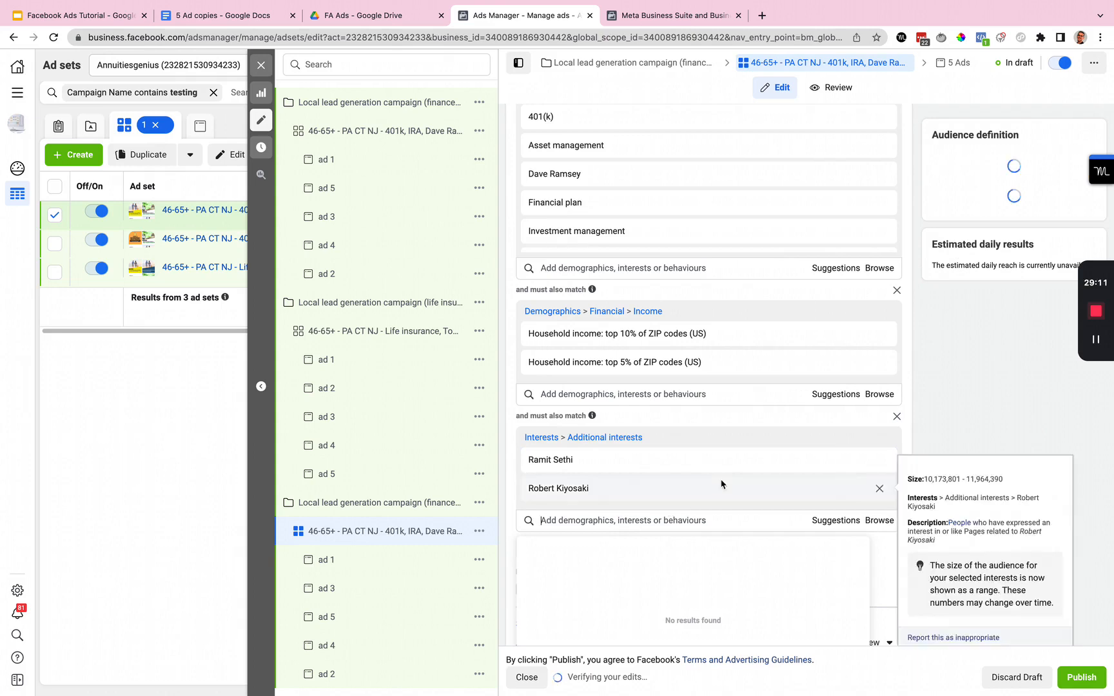
Look through the suggested interests related to Ramit Sethi and Robert Kiyosaki for further audience ideas
mouse_move(730, 464)
click(802, 520)
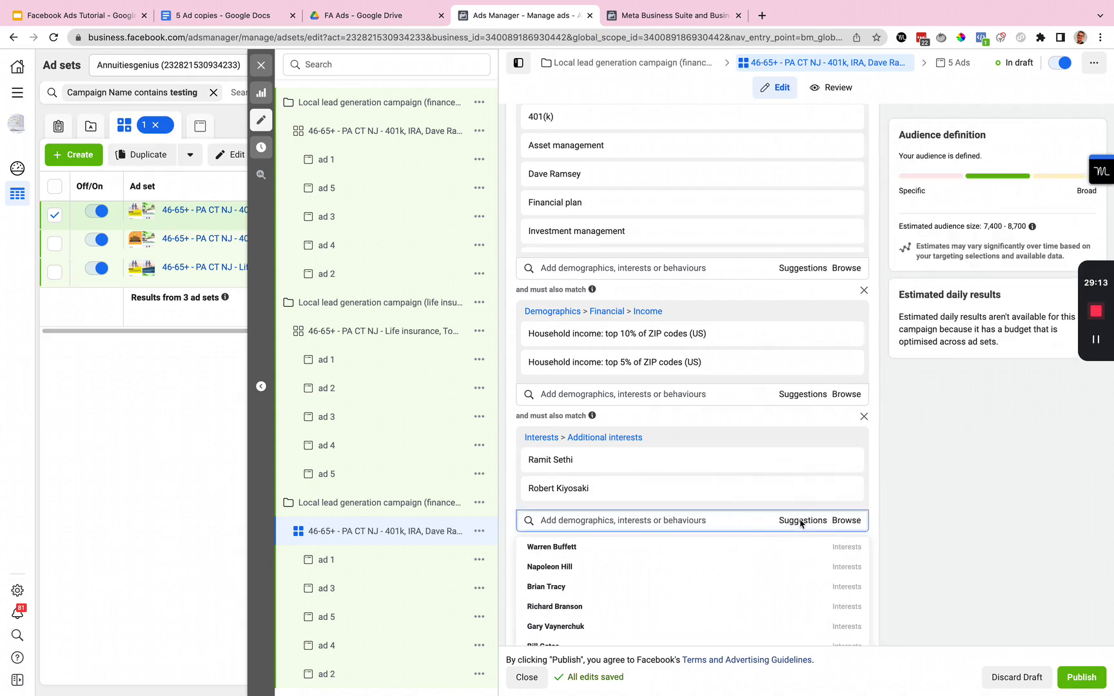
scroll(910, 435, down, 3)
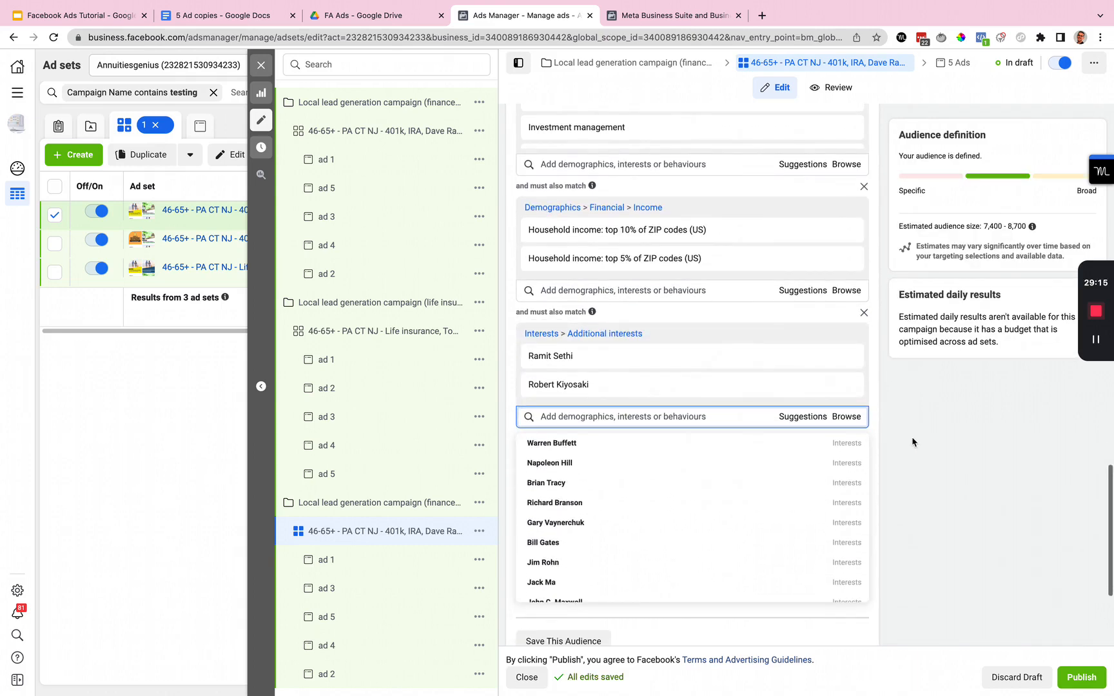
mouse_move(794, 458)
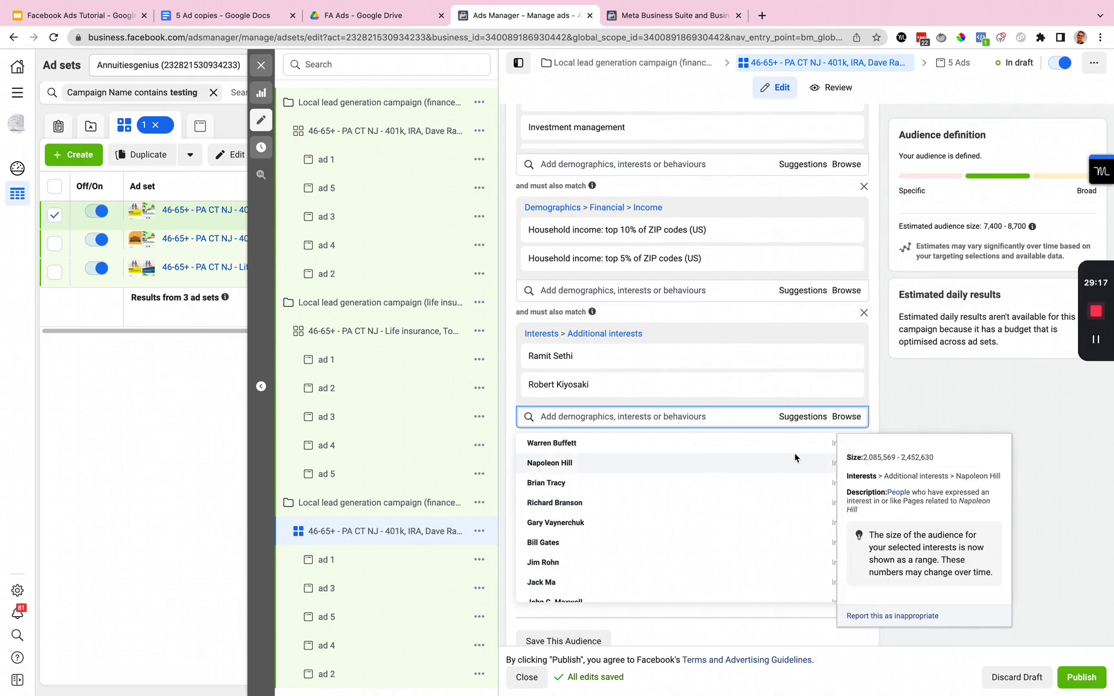
scroll(771, 496, down, 2)
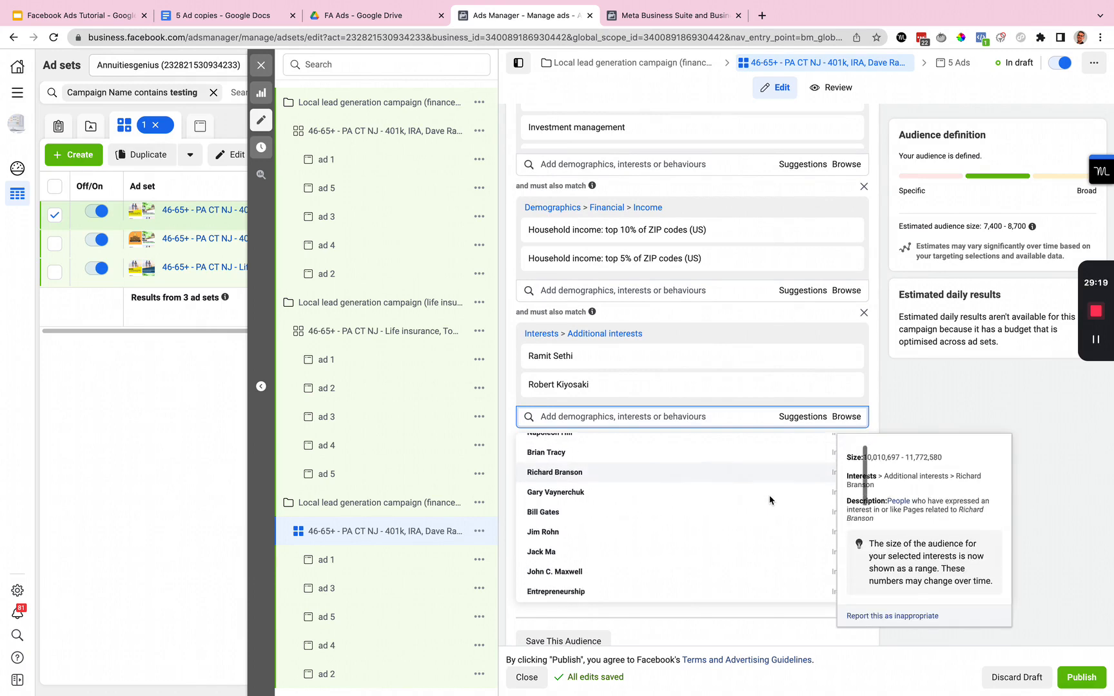
scroll(770, 500, down, 3)
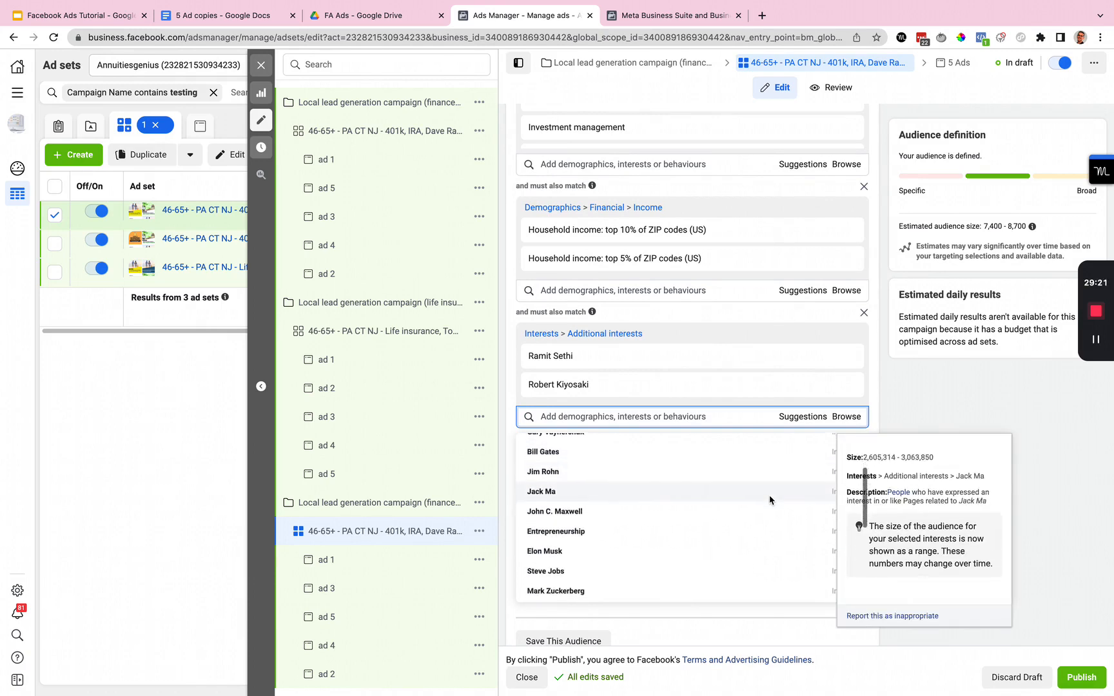
scroll(771, 499, down, 3)
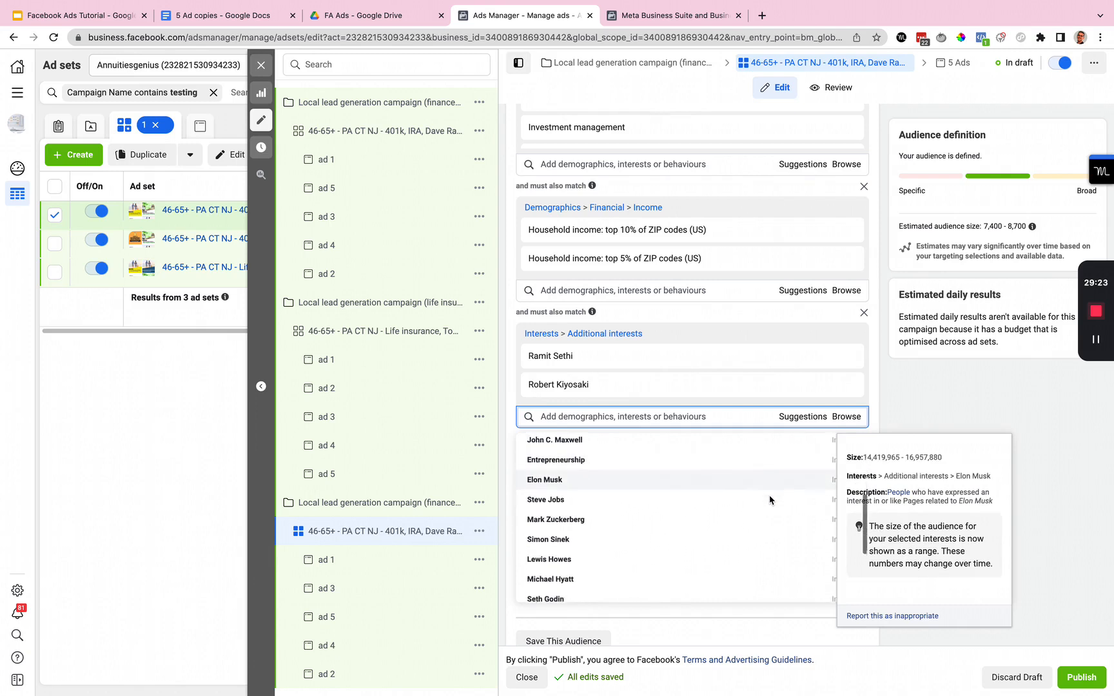
scroll(770, 500, down, 5)
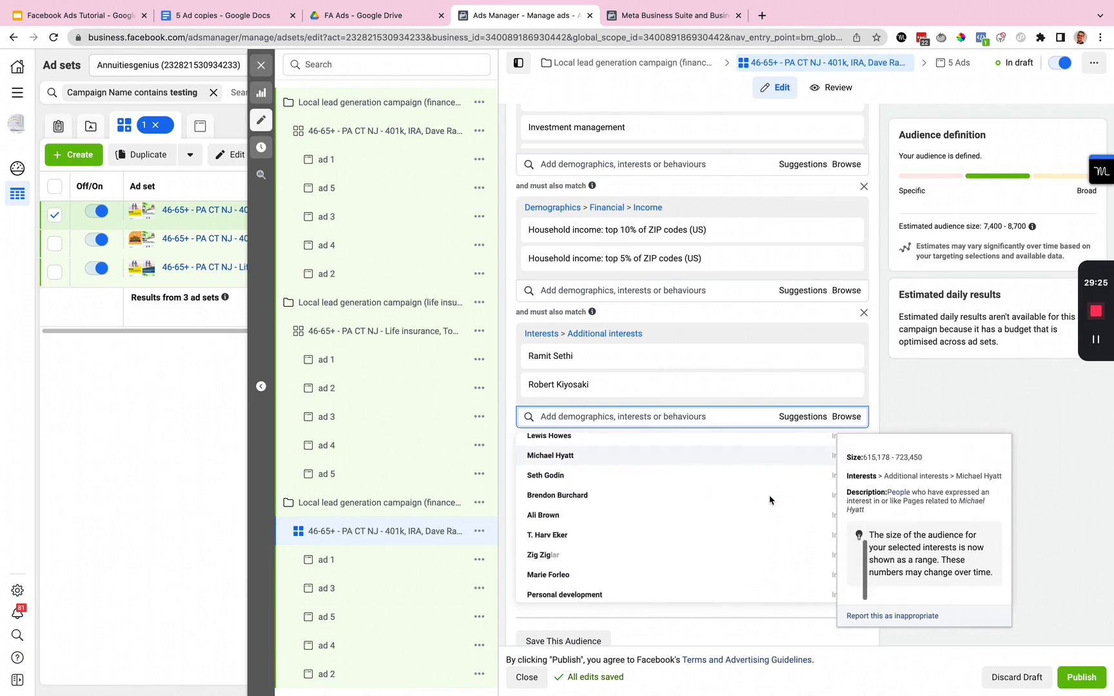
scroll(770, 499, up, 5)
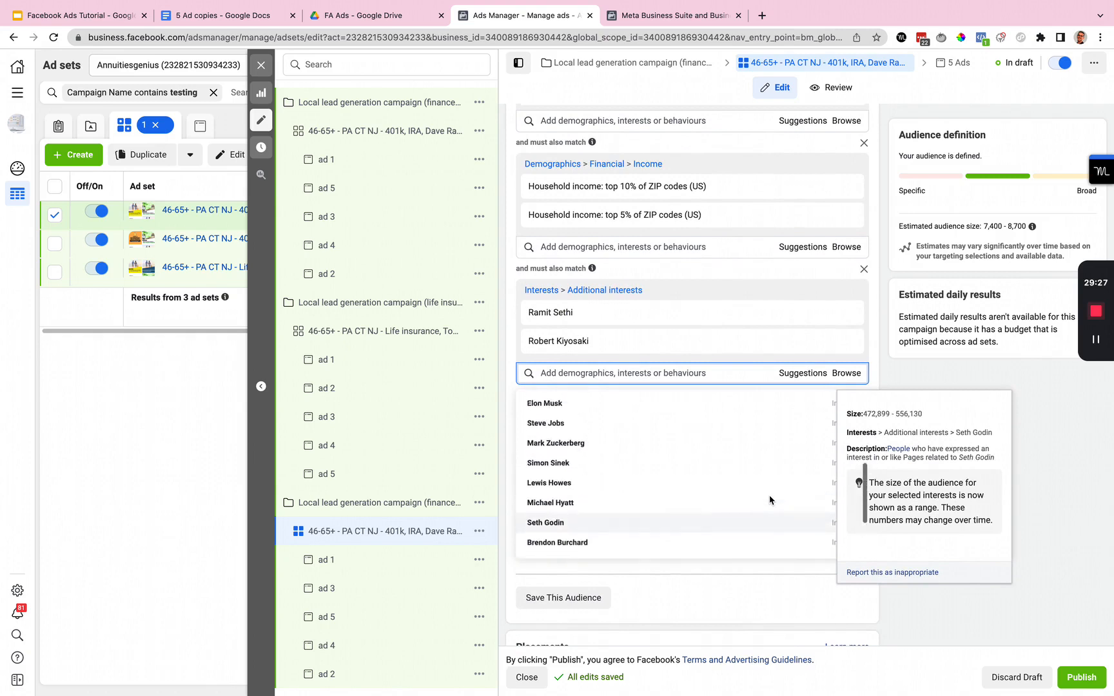
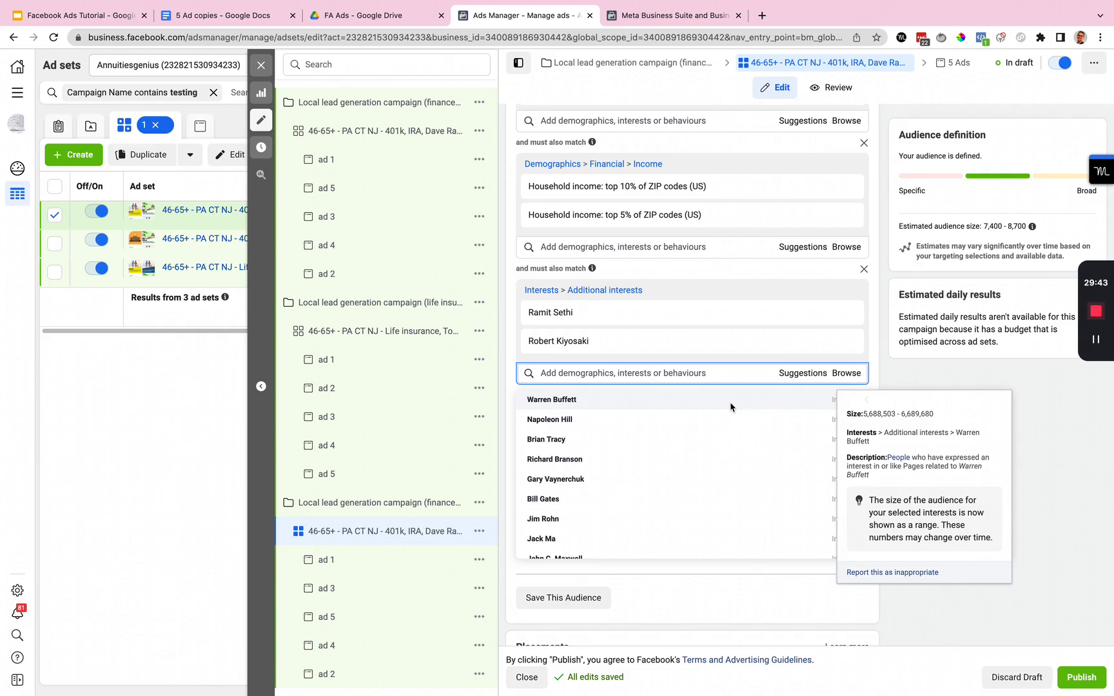
scroll(671, 480, down, 3)
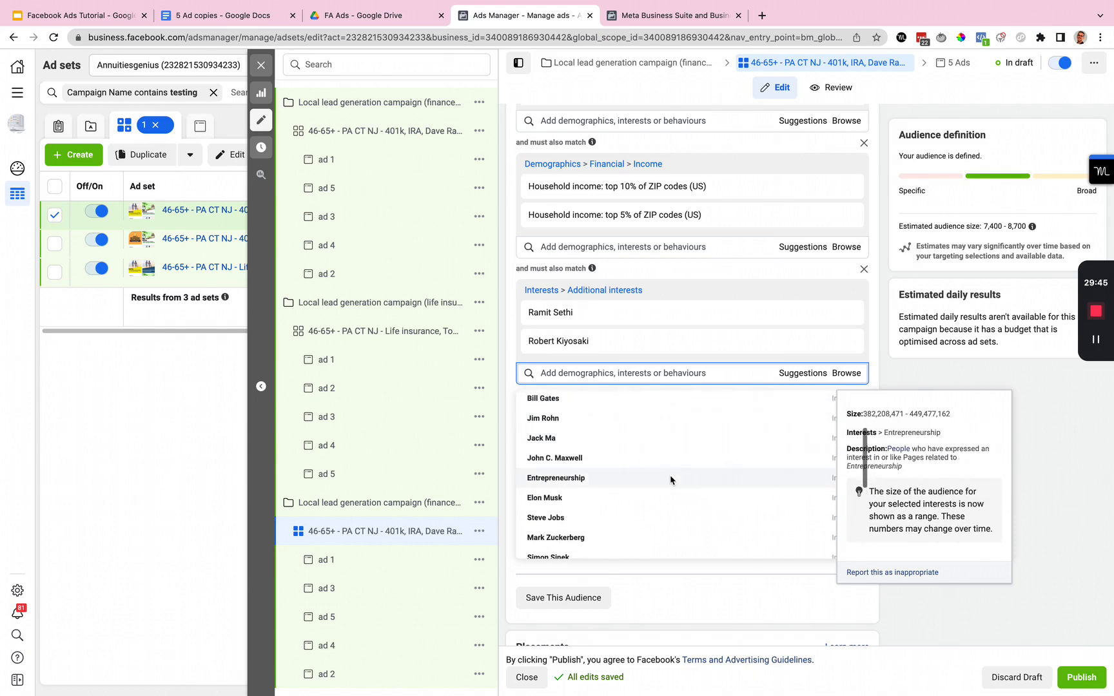
scroll(667, 477, down, 3)
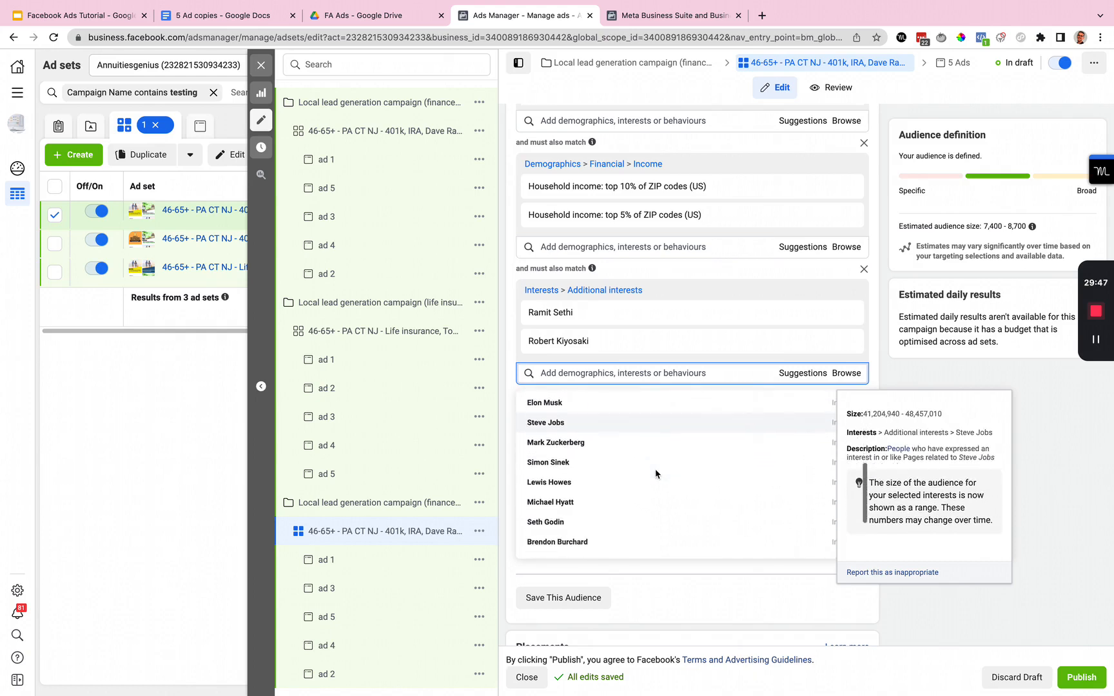
scroll(655, 474, down, 5)
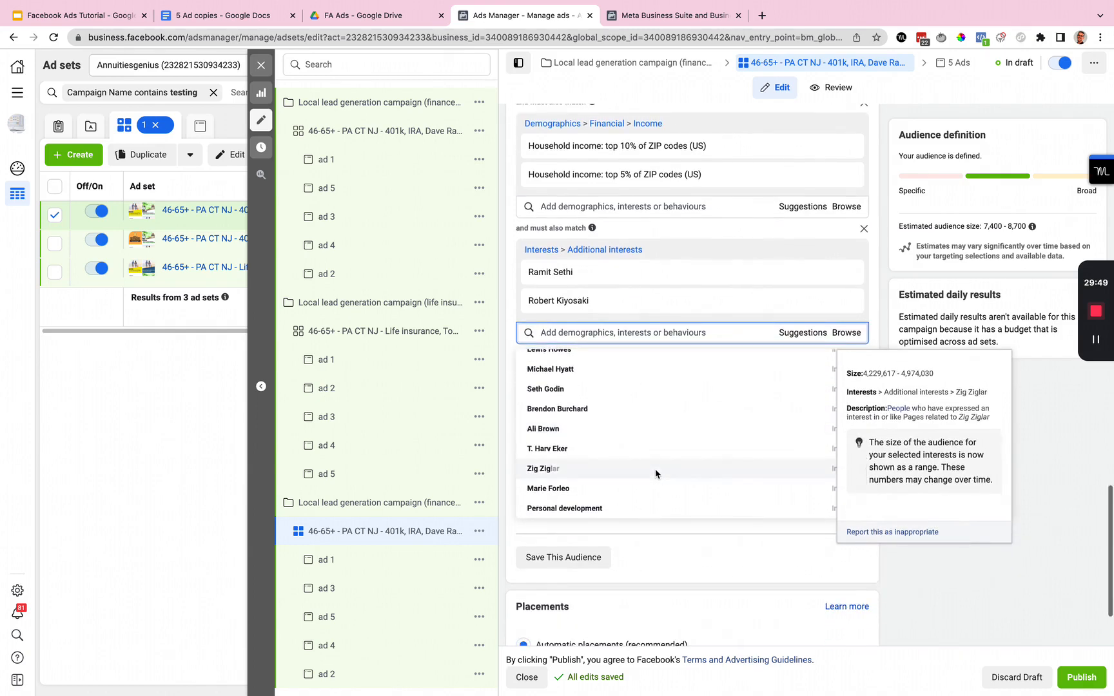
click(683, 344)
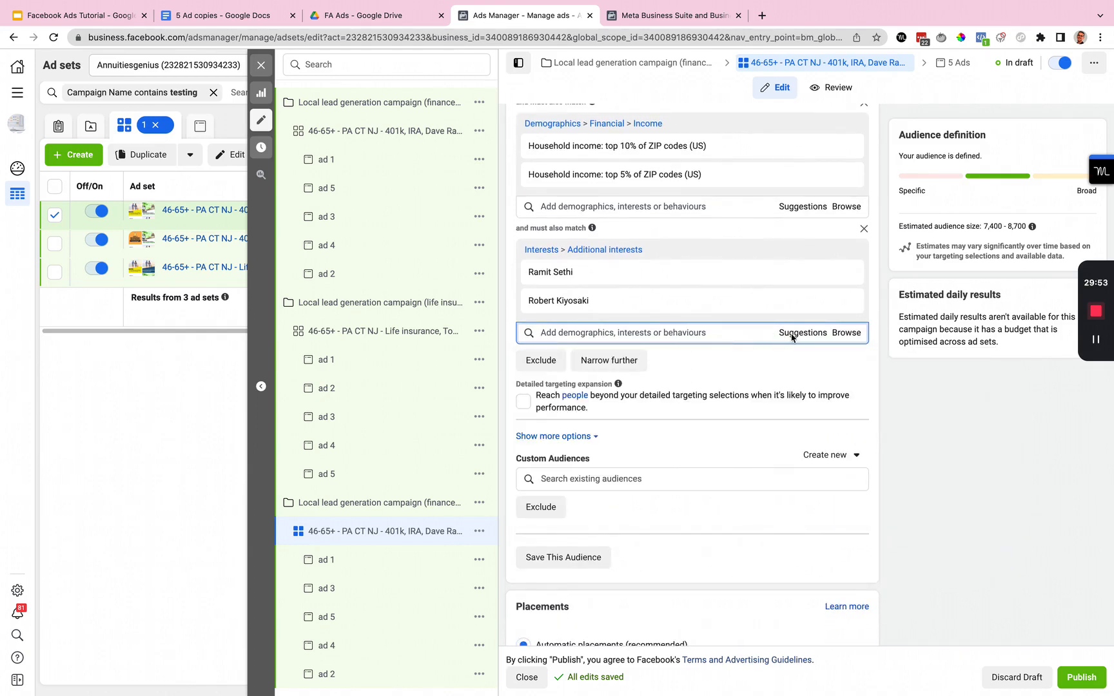
Search for annuity as a targeting option in the narrowed group containing Ramit Sethi and Robert Kiyosaki
scroll(792, 337, up, 3)
scroll(752, 226, down, 1)
scroll(752, 226, down, 2)
scroll(751, 226, down, 3)
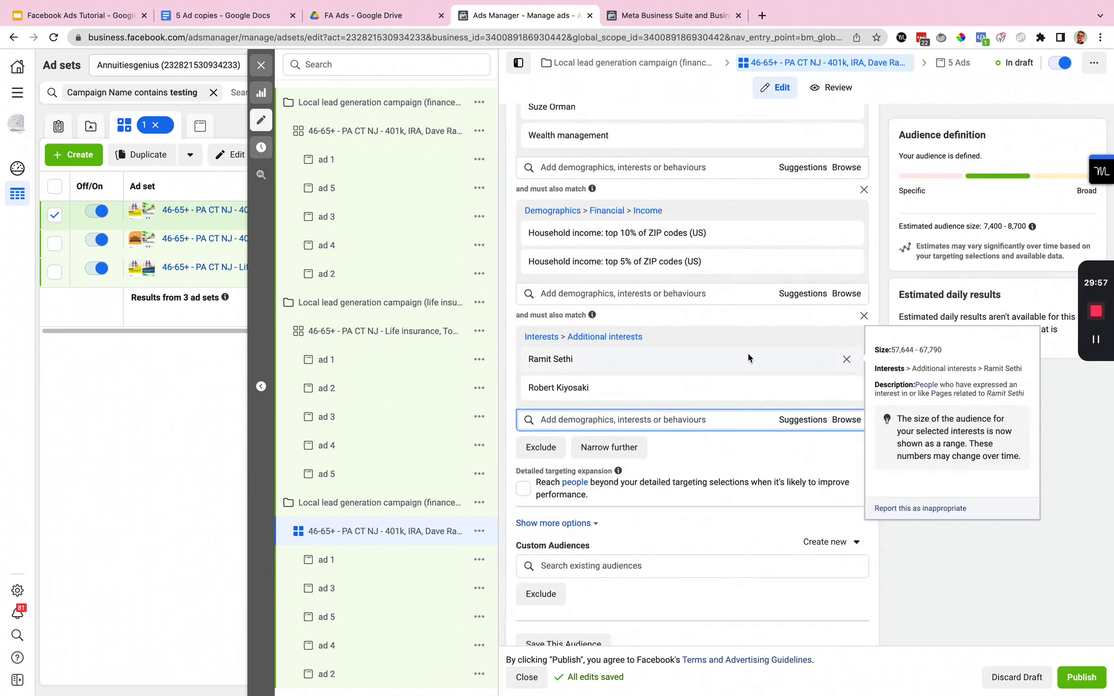
text(annuity)
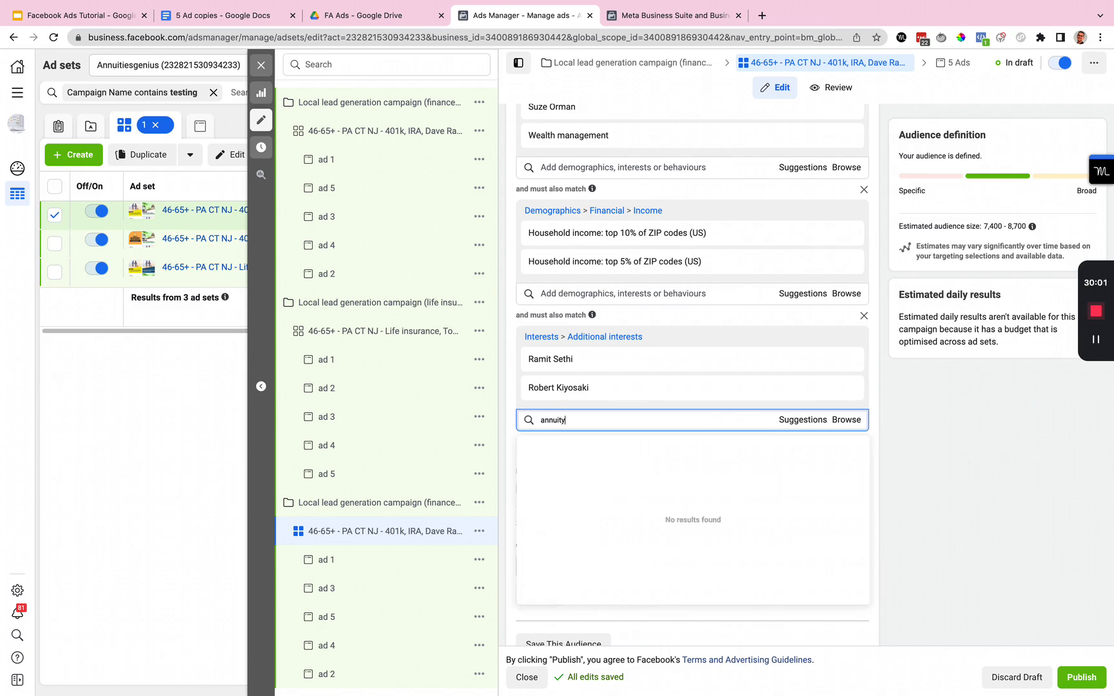
Search for financial adviser and add the Financial adviser interest to the narrowed group with Ramit Sethi and Robert Kiyosaki
key(super+a)
text(financial adivso)
key(BackSpace)
key(BackSpace)
key(BackSpace)
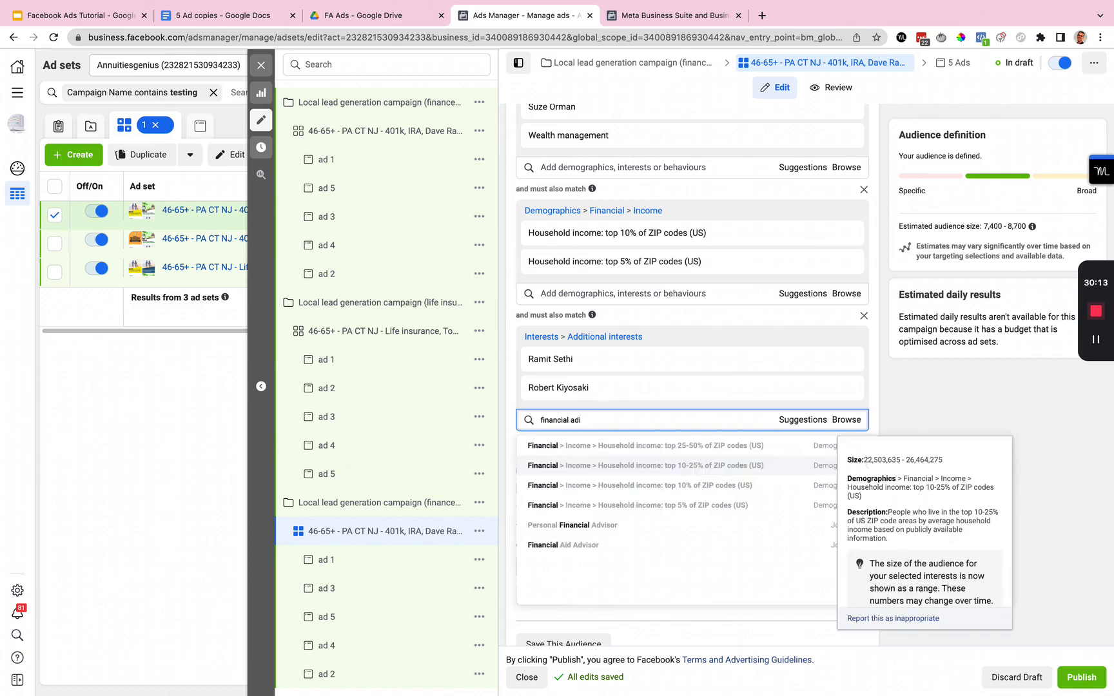
key(BackSpace)
key(BackSpace)
text(dvis)
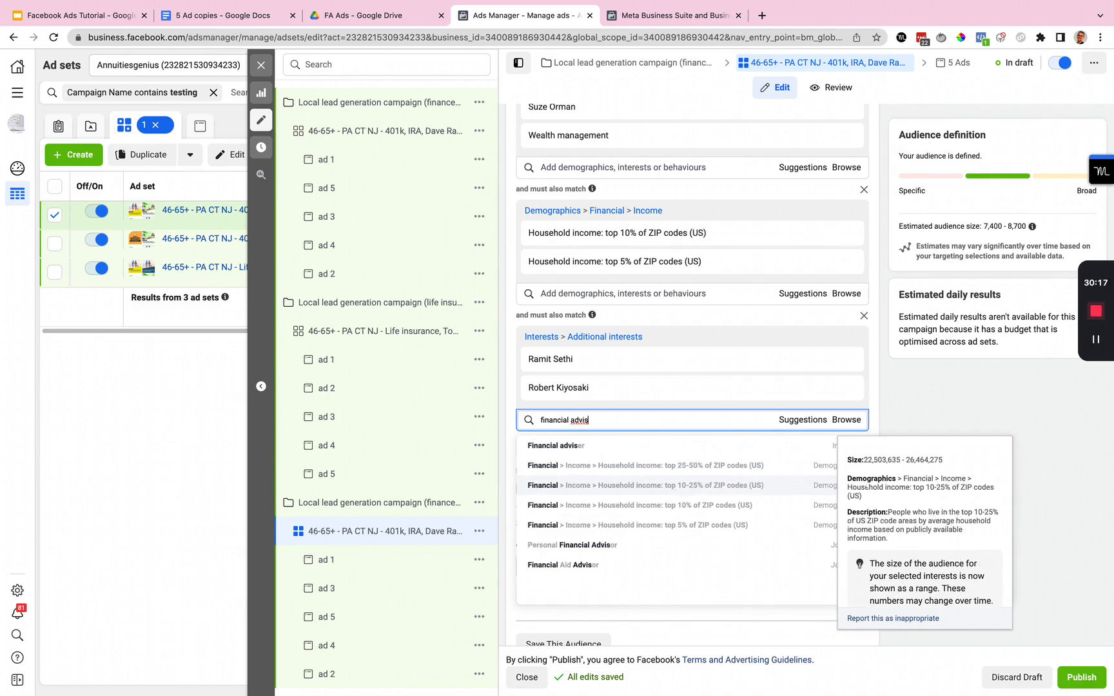
click(673, 444)
Remove the whole Additional interests set, from 401(k) to Wealth management, from the first detailed targeting group
scroll(796, 351, up, 5)
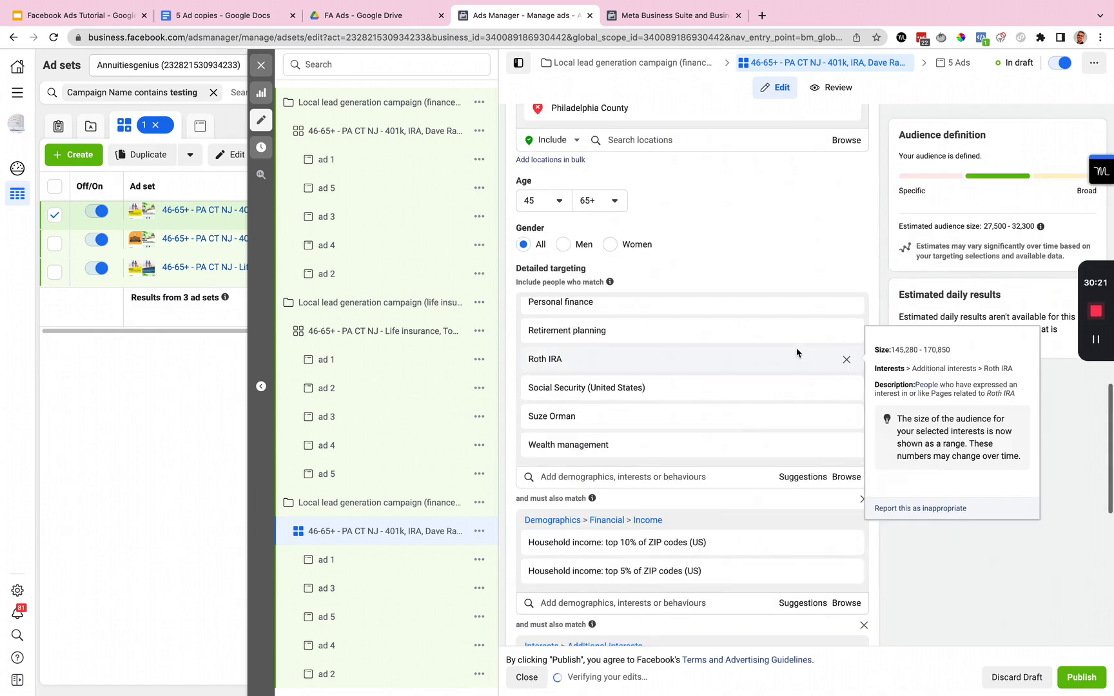
scroll(840, 326, up, 3)
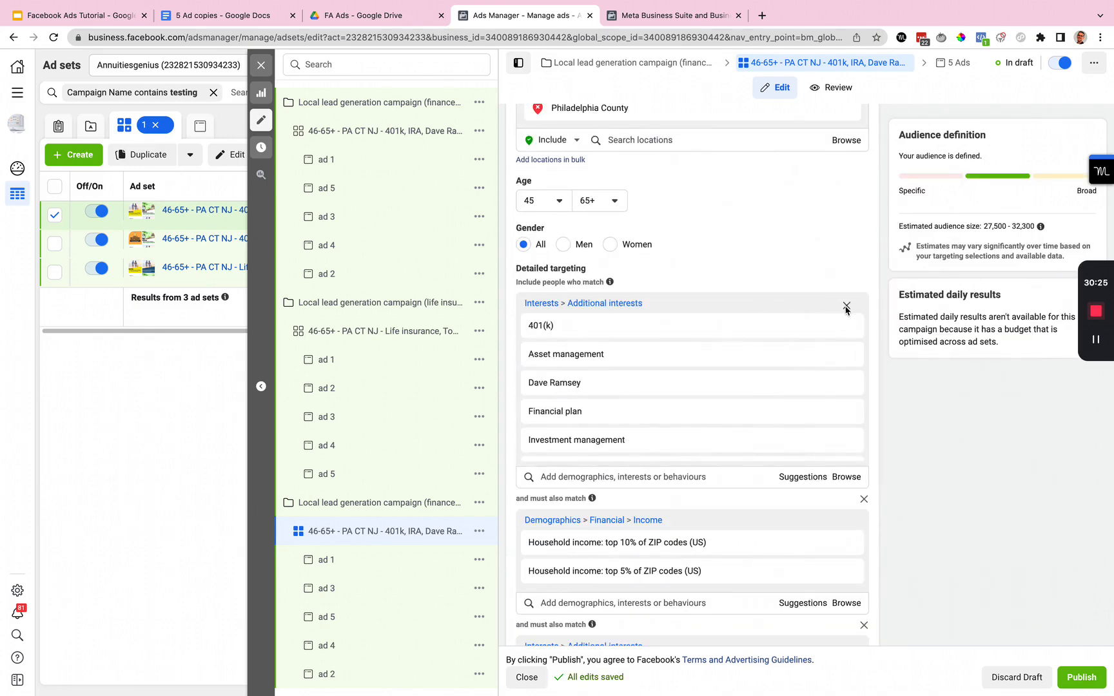
click(846, 306)
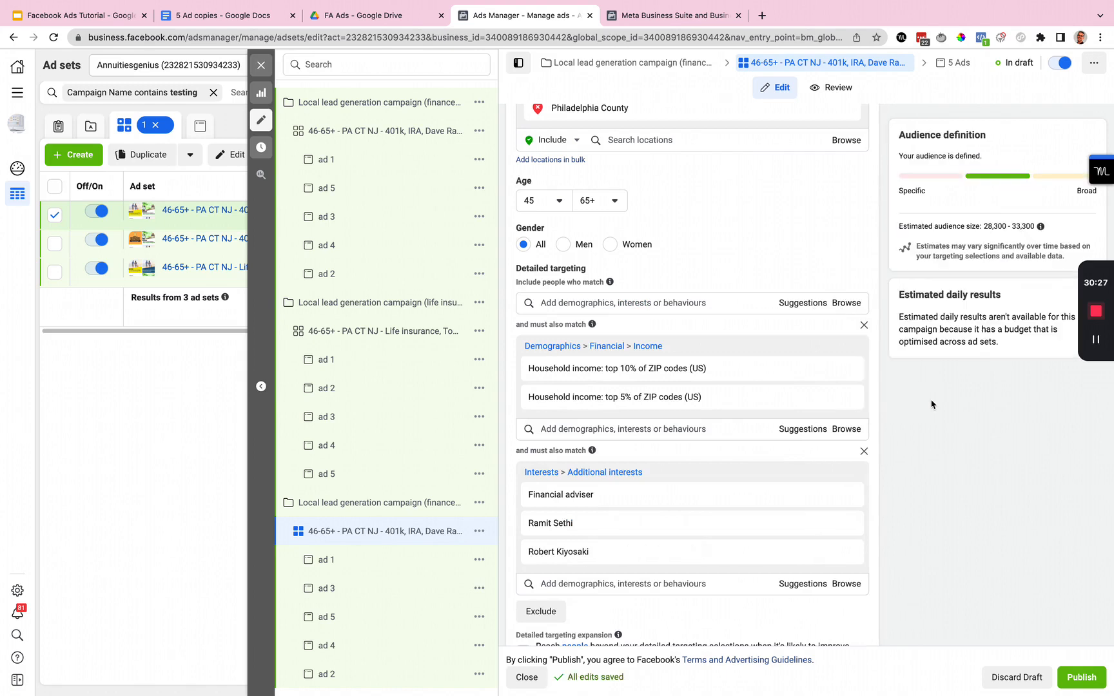
Add the suggested interest Financial services to the last narrowed targeting group
scroll(914, 450, down, 2)
mouse_move(732, 419)
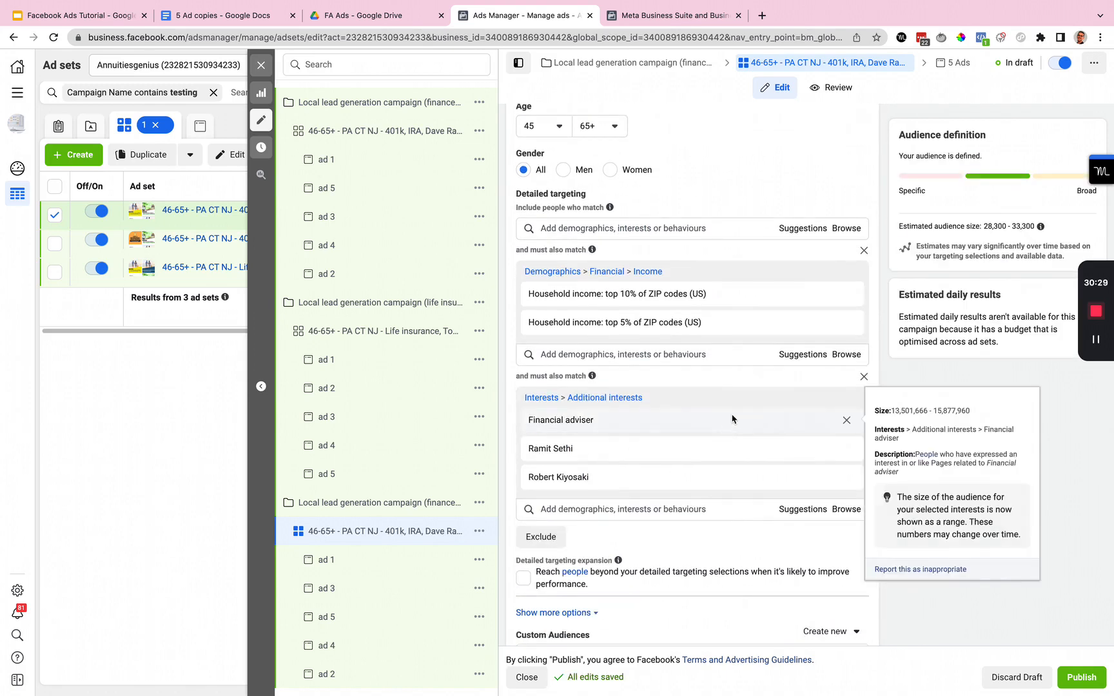
mouse_move(634, 325)
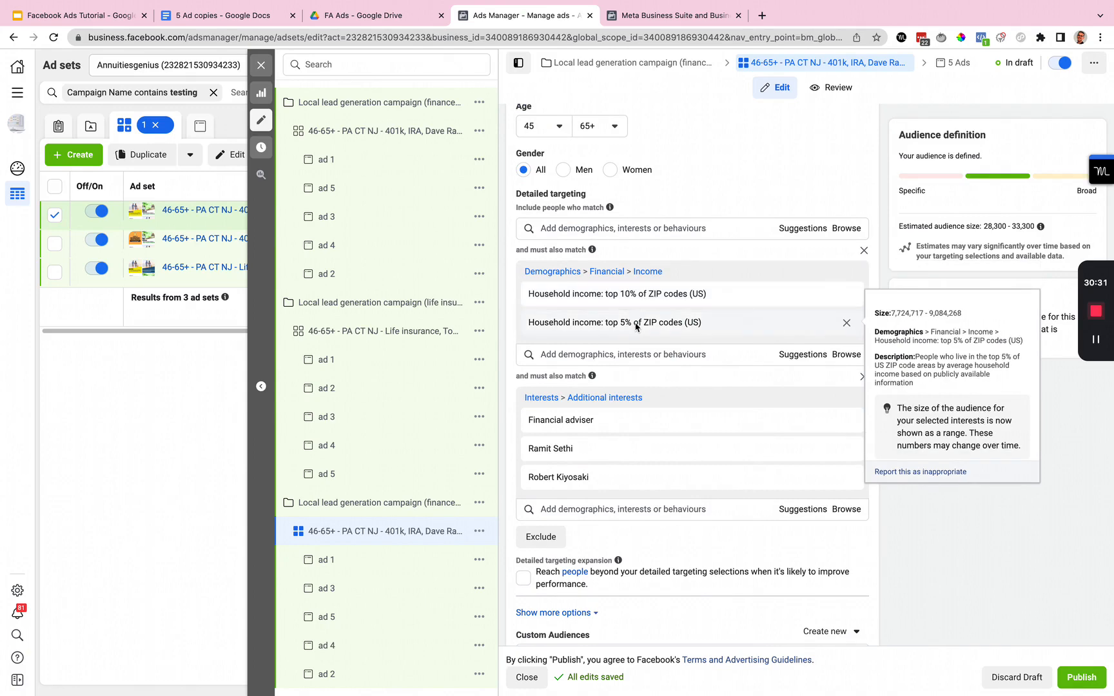
mouse_move(582, 454)
mouse_move(574, 478)
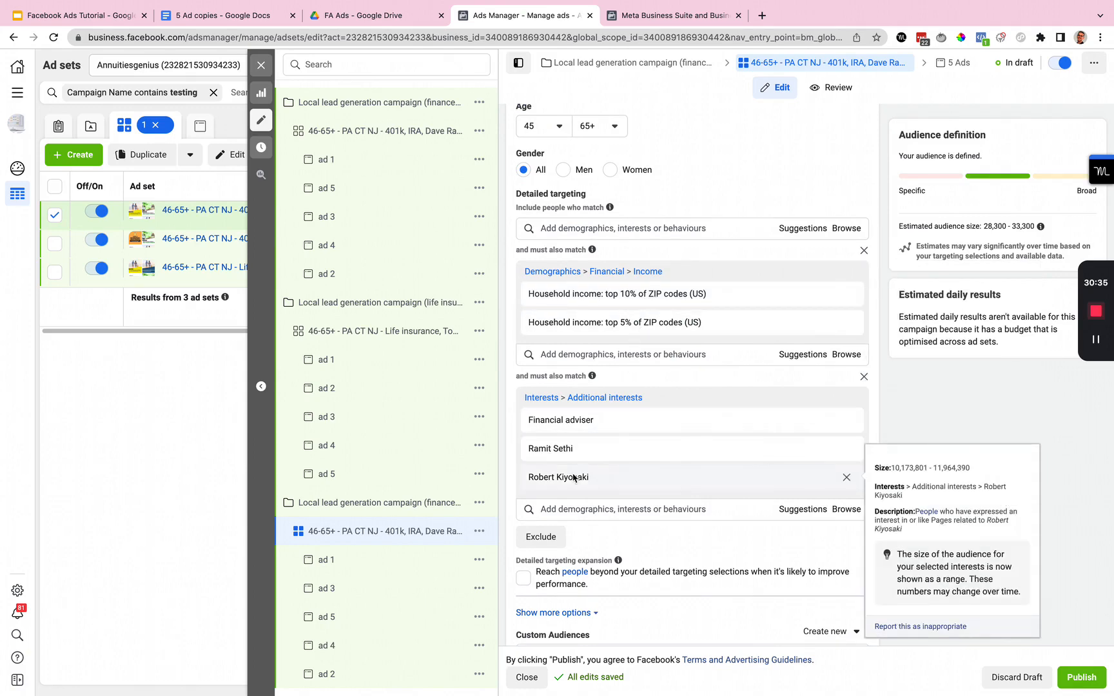
mouse_move(848, 331)
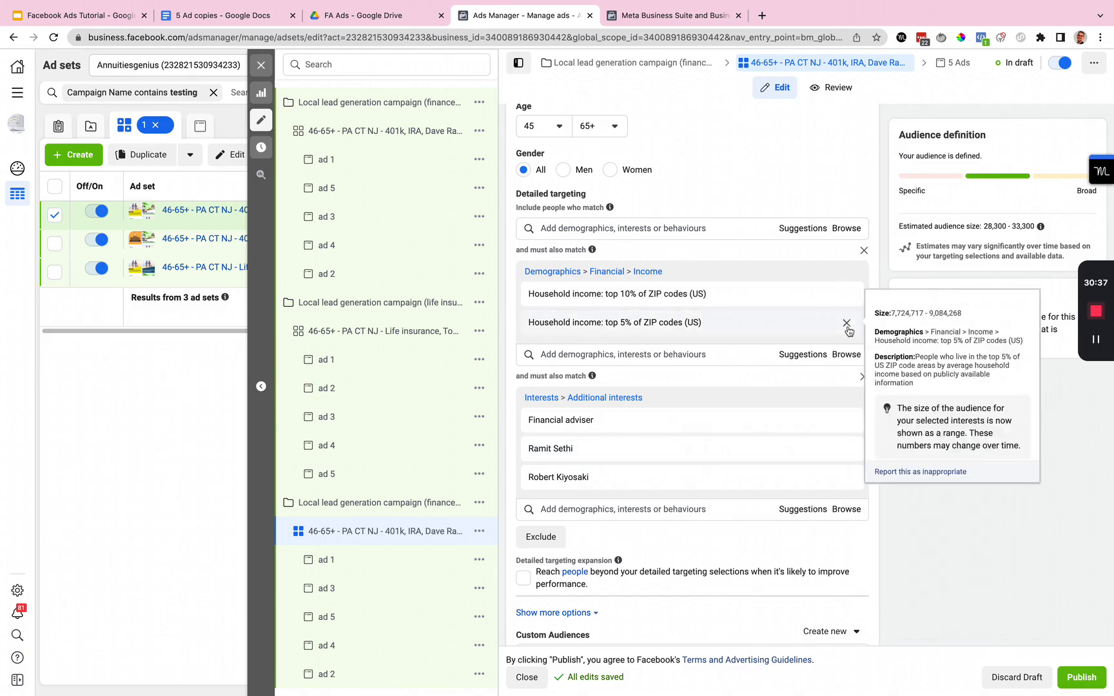
mouse_move(725, 491)
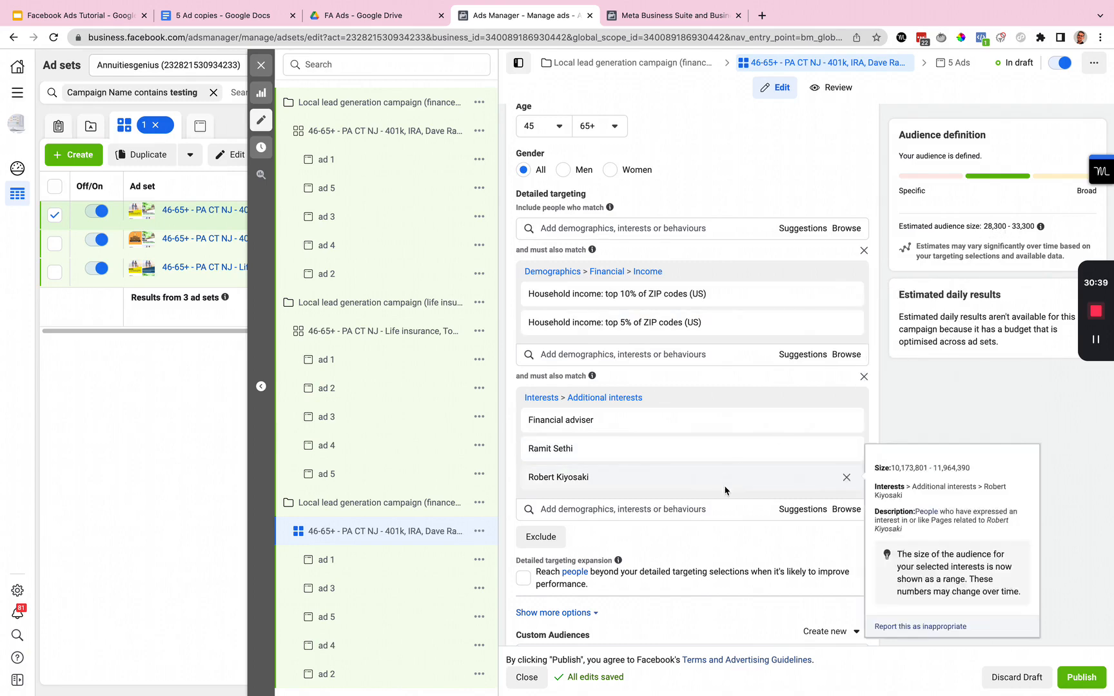
click(774, 509)
mouse_move(732, 566)
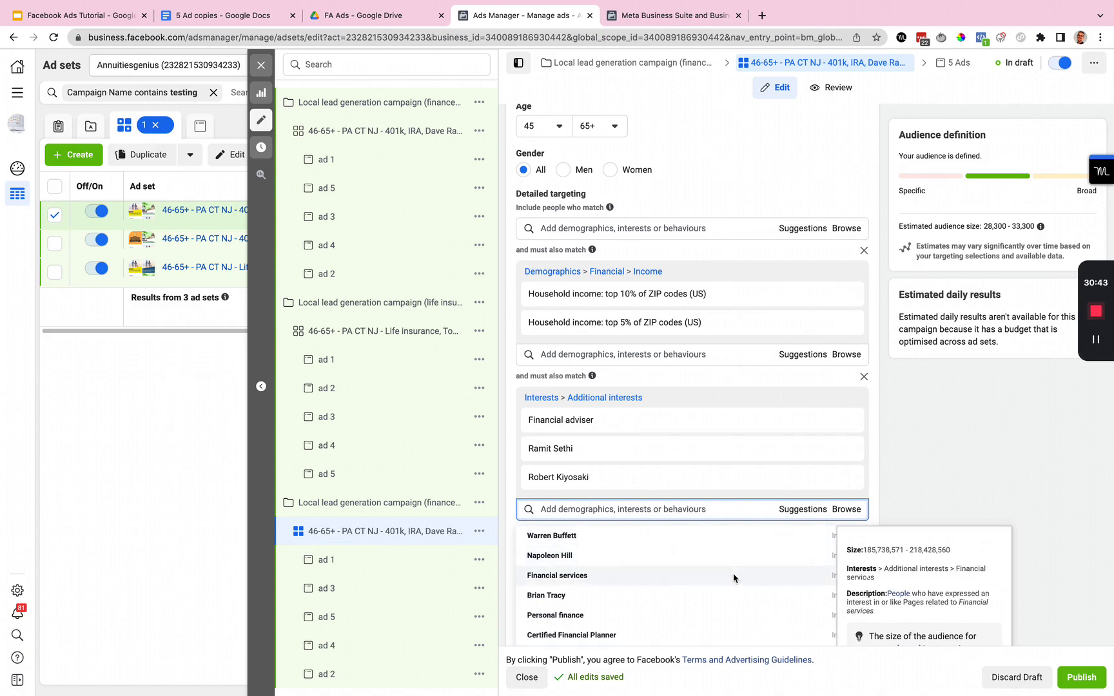
click(733, 575)
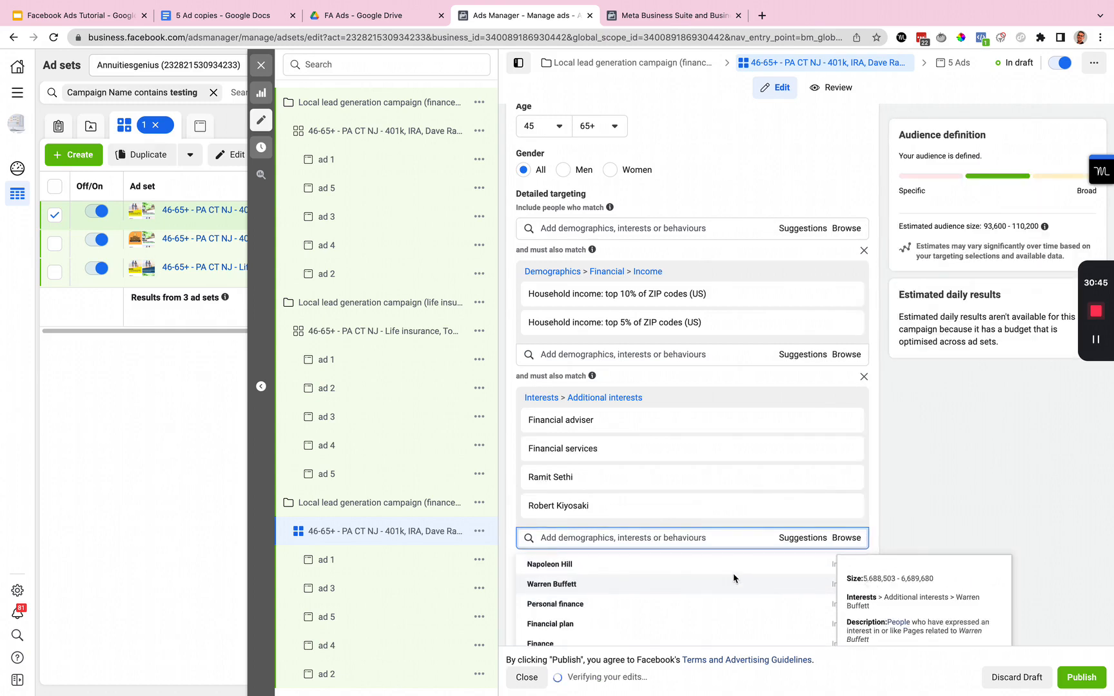
Remove Ramit Sethi, Robert Kiyosaki and Financial adviser from the last narrowed group and check the estimated audience size
mouse_move(688, 451)
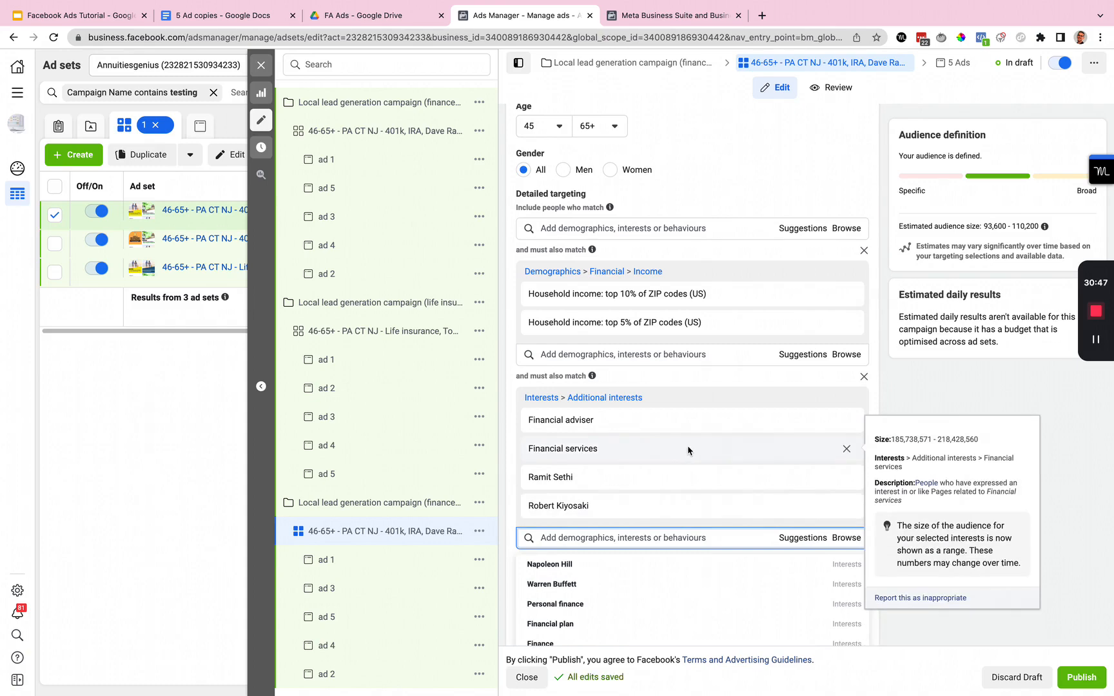
click(845, 477)
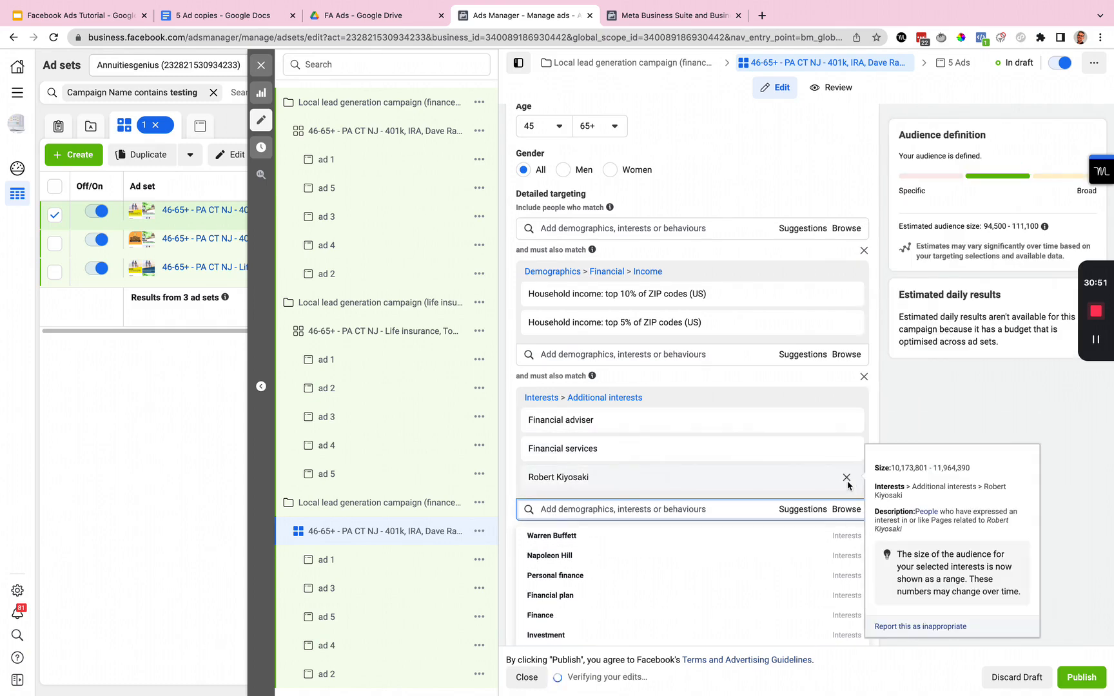
click(847, 478)
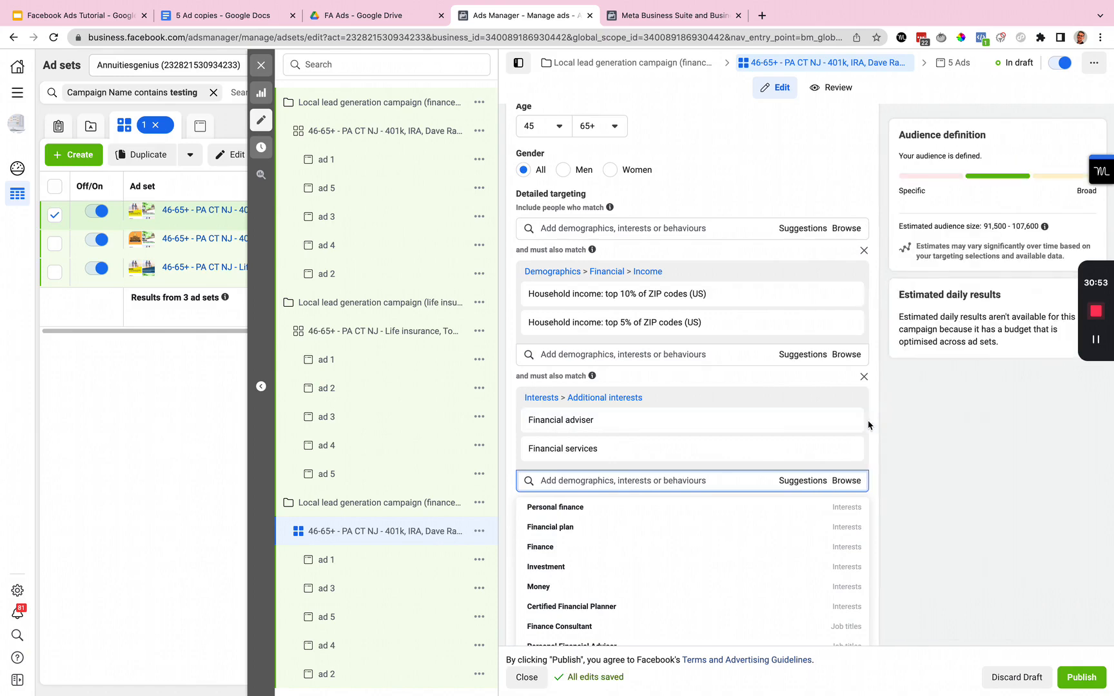
click(850, 424)
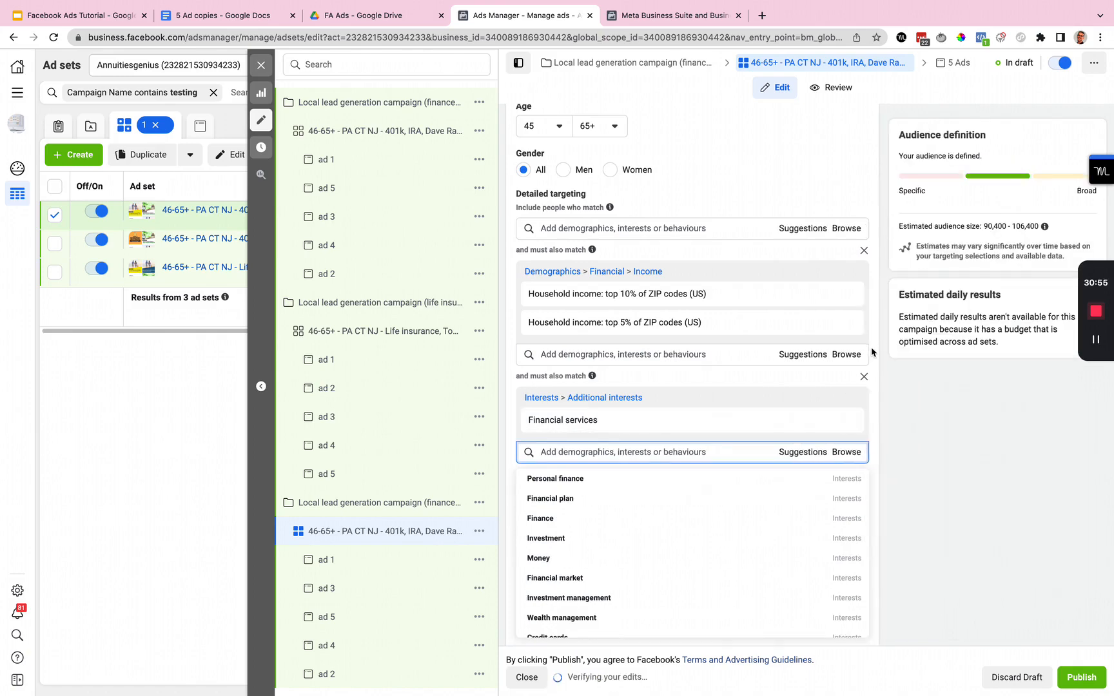
click(1017, 240)
double_click(1025, 226)
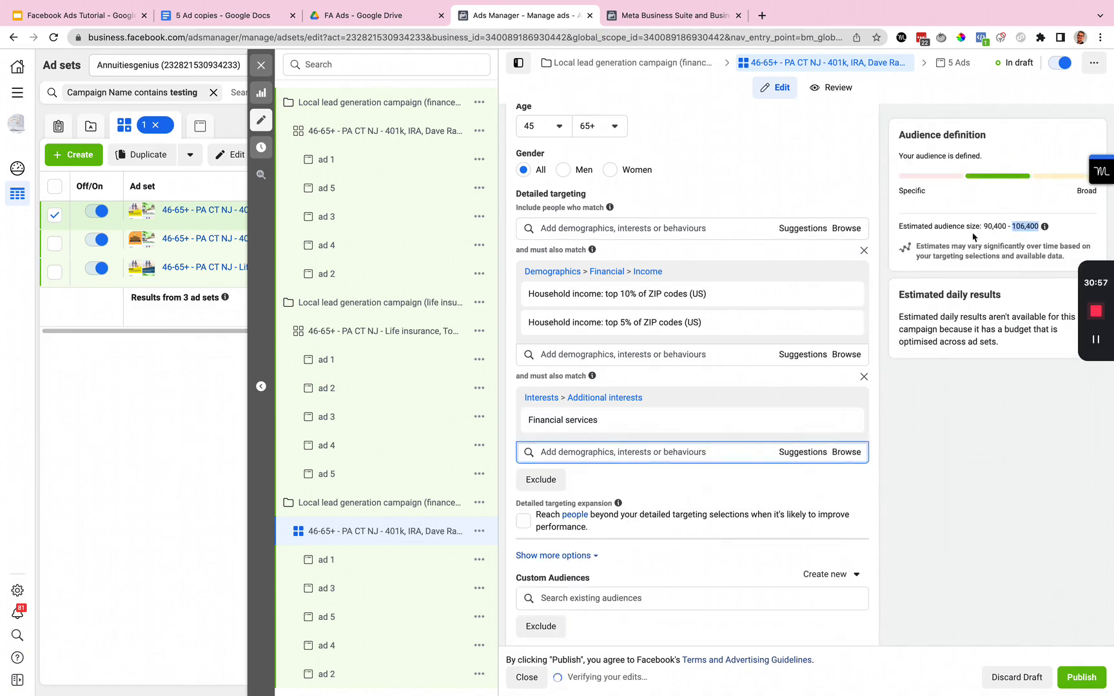
Rename the ad set as 46-65+ - PA CT NJ - Financial services, Top 10% and close the editor
scroll(671, 310, up, 15)
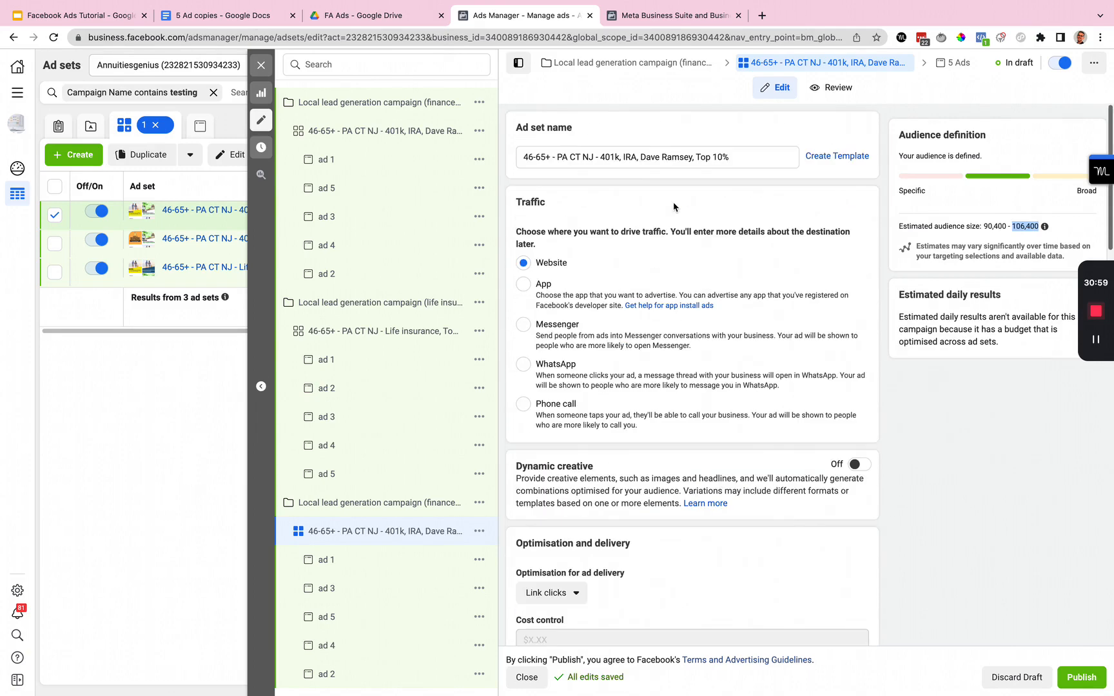
drag(600, 157, 688, 160)
text(Financial services)
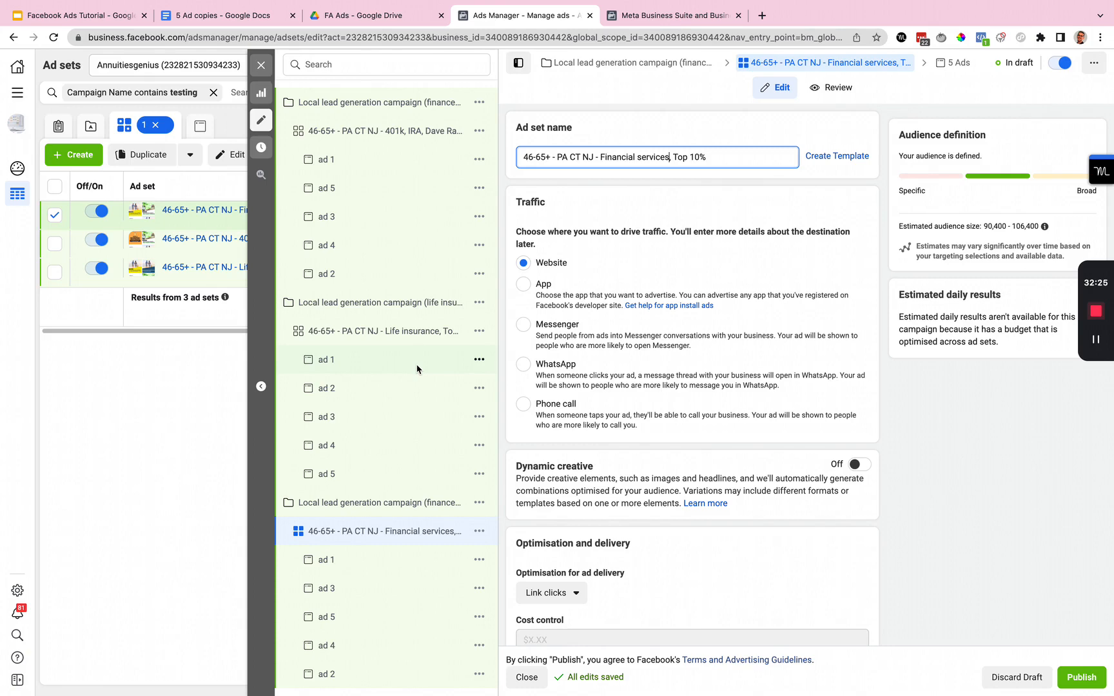
click(261, 65)
click(581, 334)
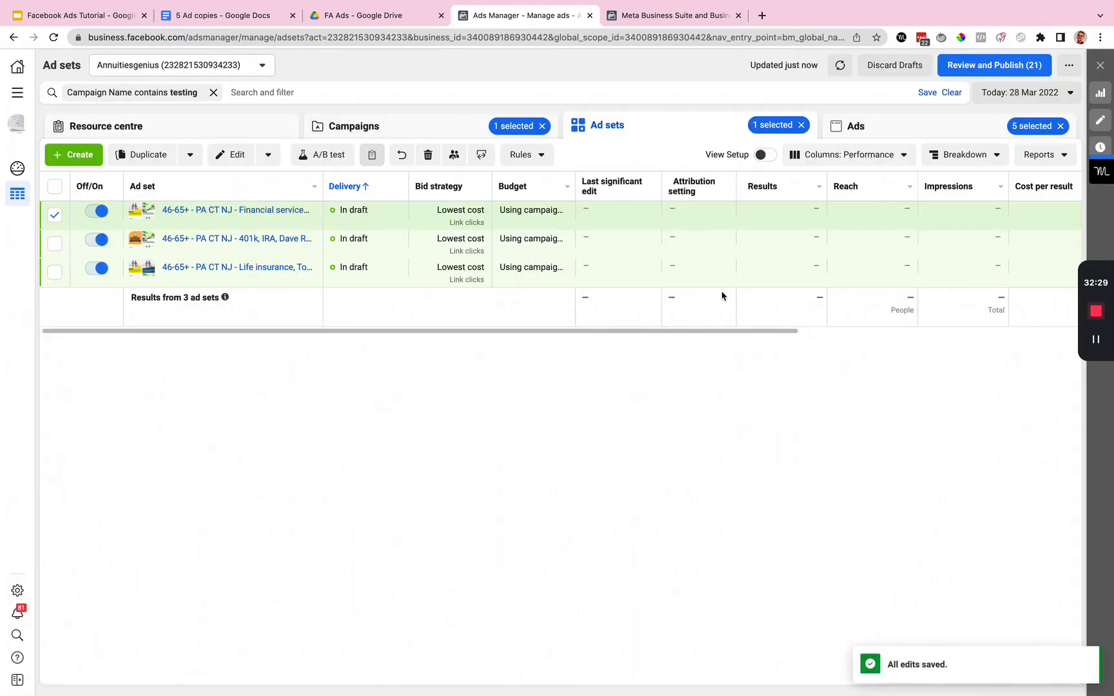
Show the Performance and clicks column set for the ad sets and bring the cost-per-link-click column into view
click(836, 166)
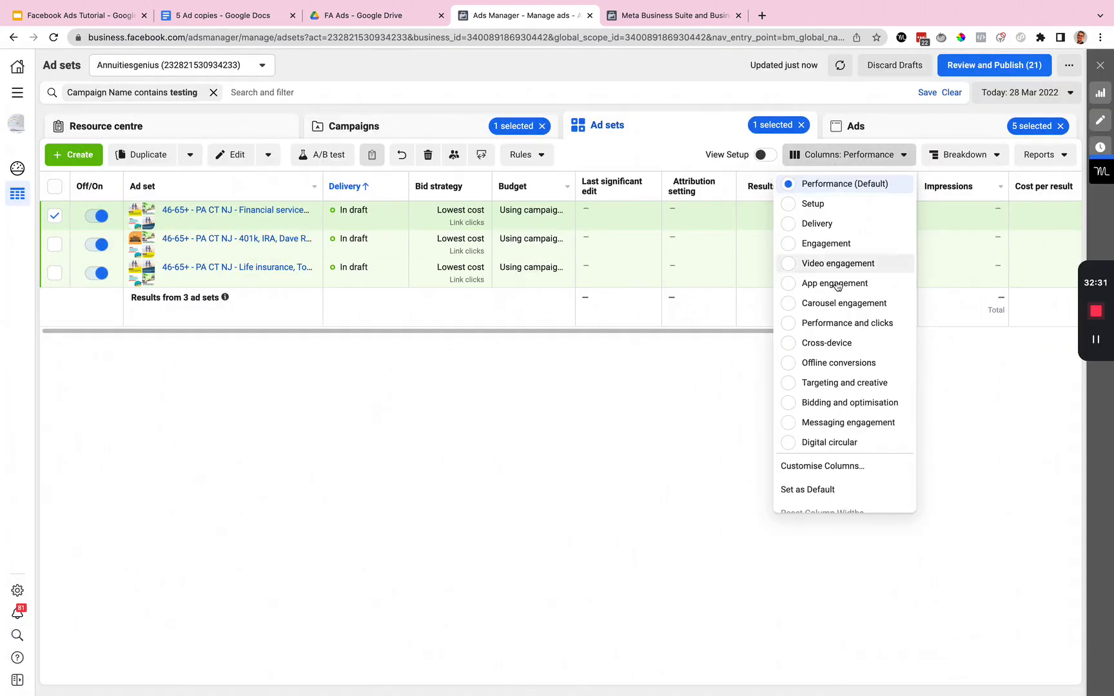
click(790, 324)
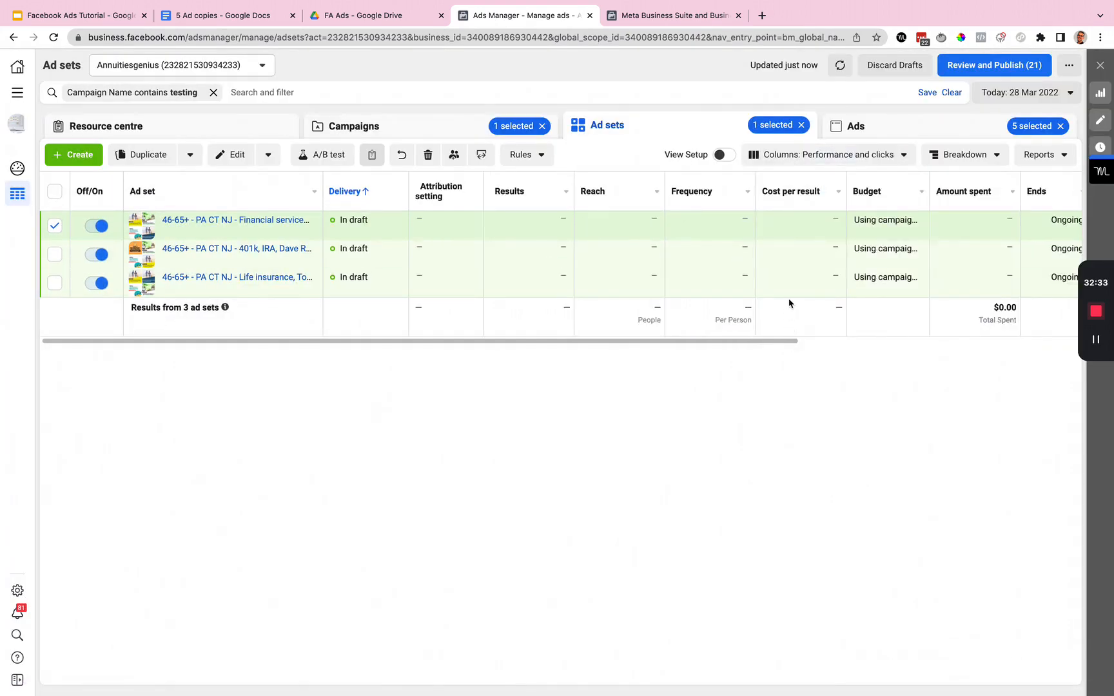
scroll(788, 302, right, 10)
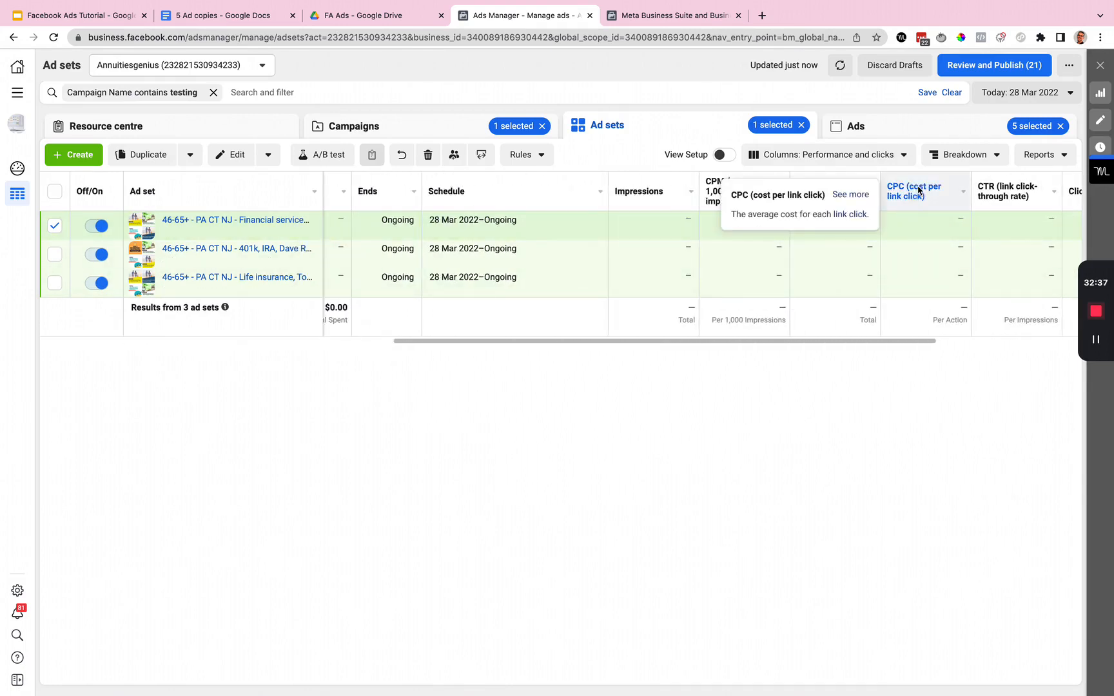
Sort the ad sets by CPC (cost per link click) and widen the Ad set column to fit the full names
click(902, 188)
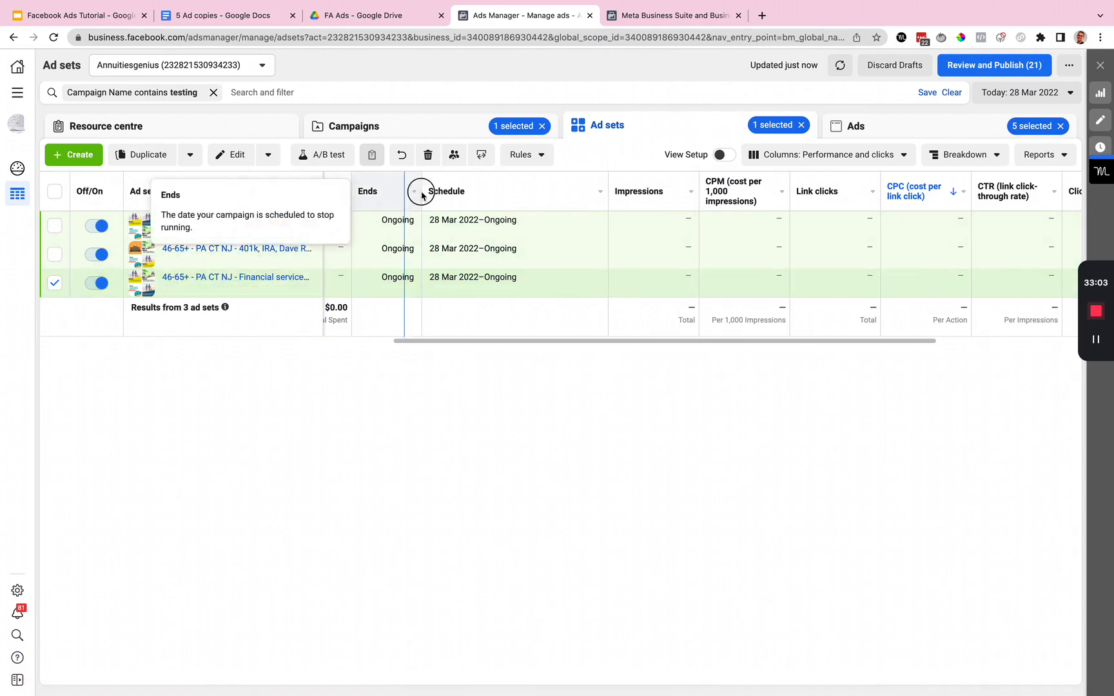
double_click(334, 191)
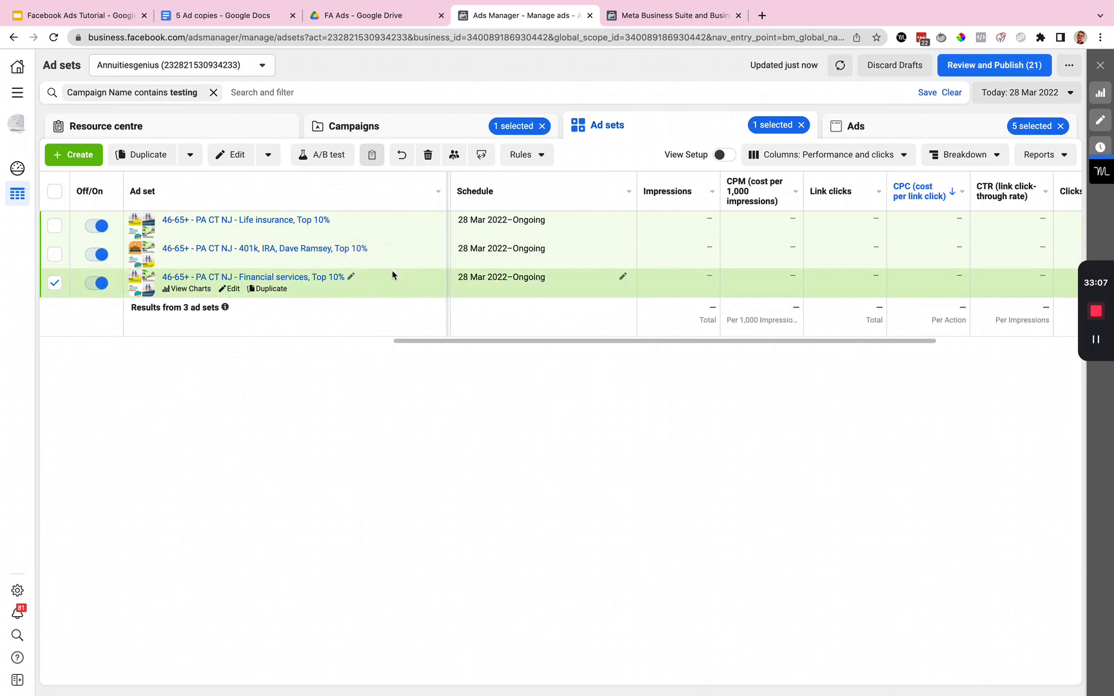
In the Facebook Ads Tutorial slides, strike through the What you need items from Audience Targeting to Ad image
click(114, 21)
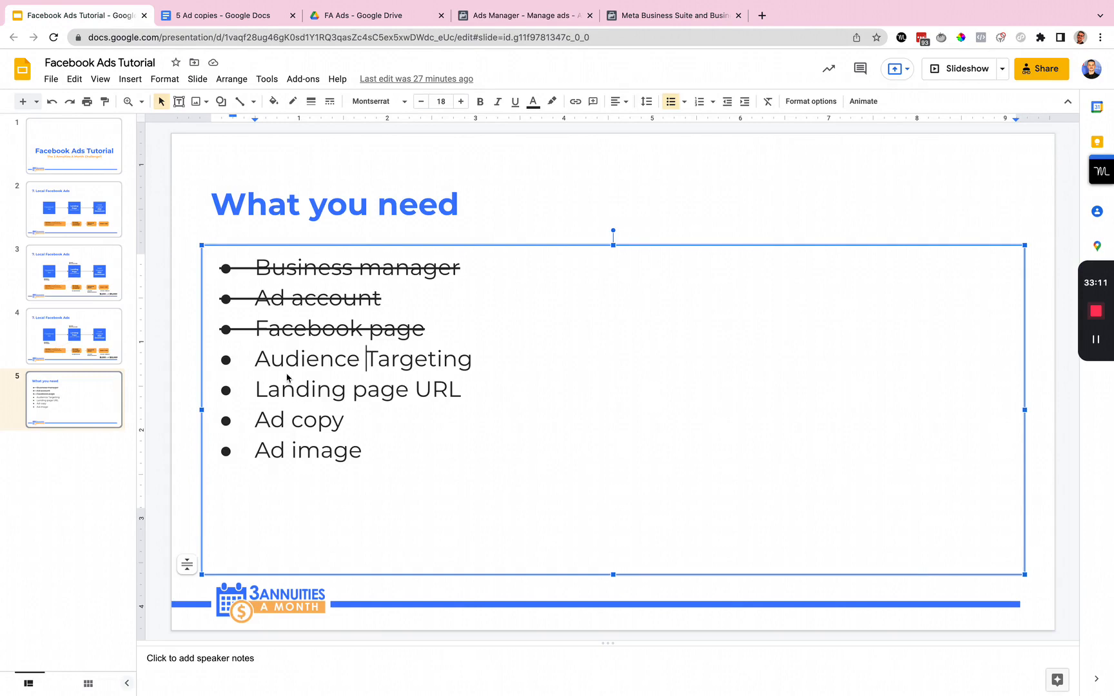
drag(283, 365, 356, 417)
click(356, 417)
double_click(292, 368)
drag(292, 368, 370, 451)
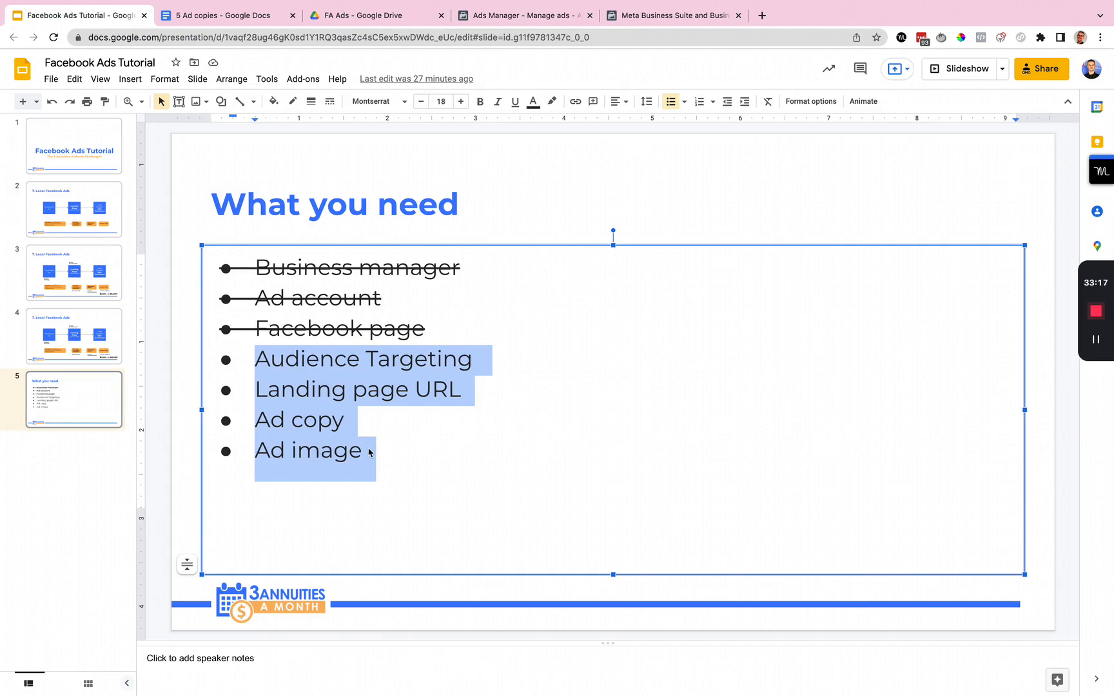
key(super+shift+x)
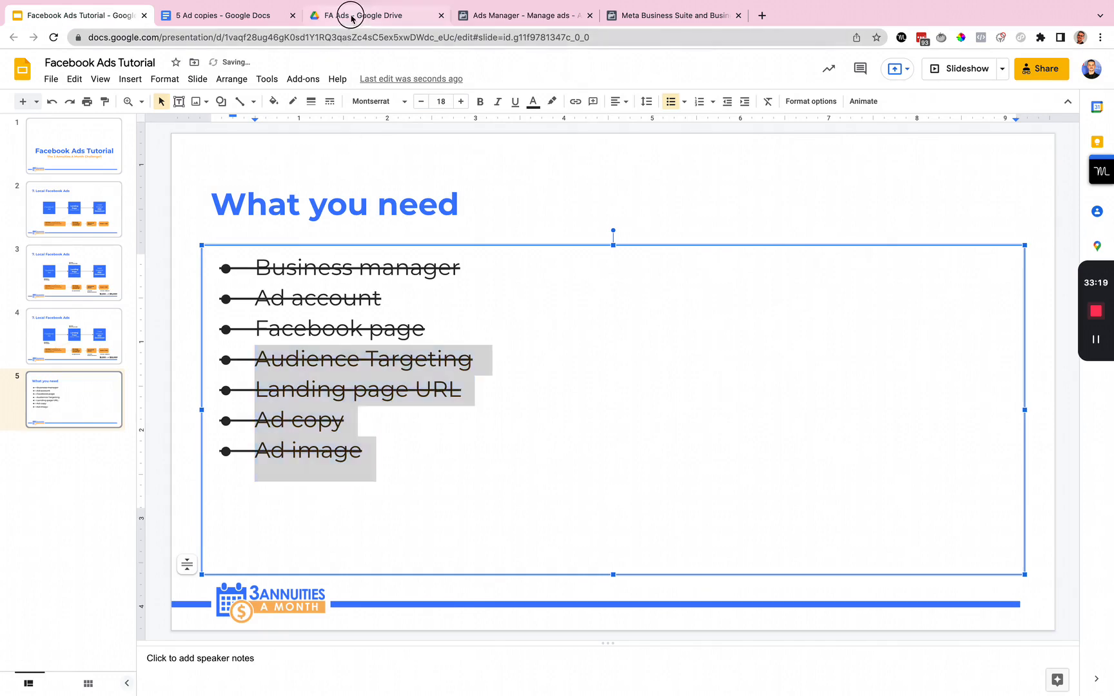
Review the ad images in the FA Ads Drive folder and the 5 Ad copies document, and return to Ads Manager
click(361, 16)
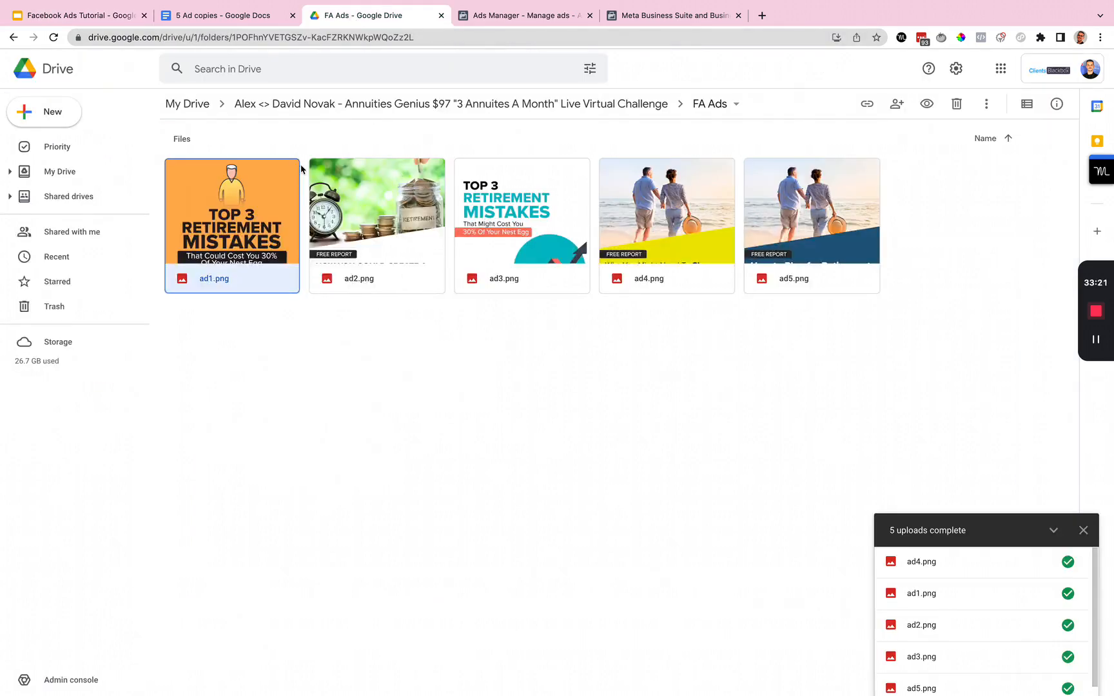
click(274, 10)
scroll(387, 318, up, 20)
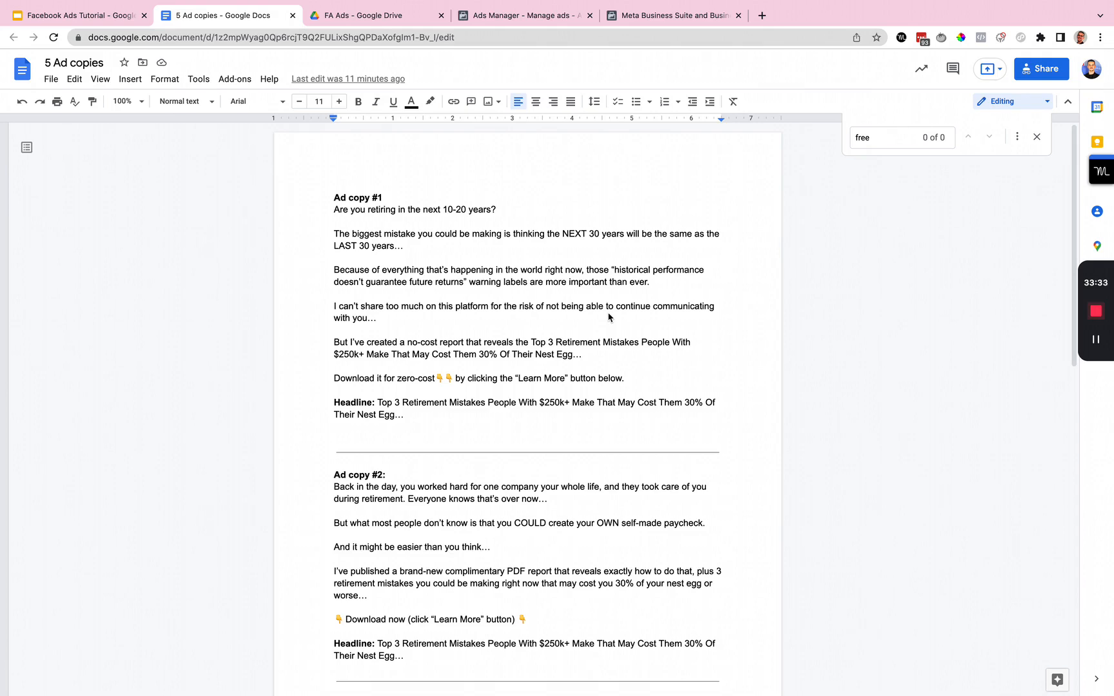
click(538, 18)
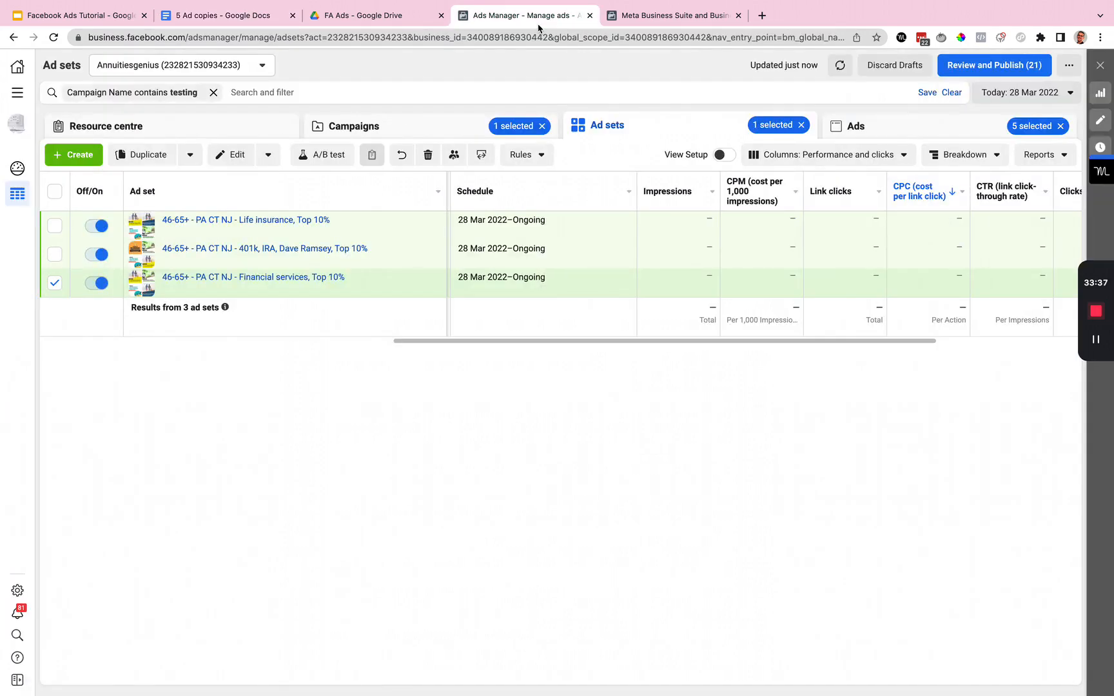